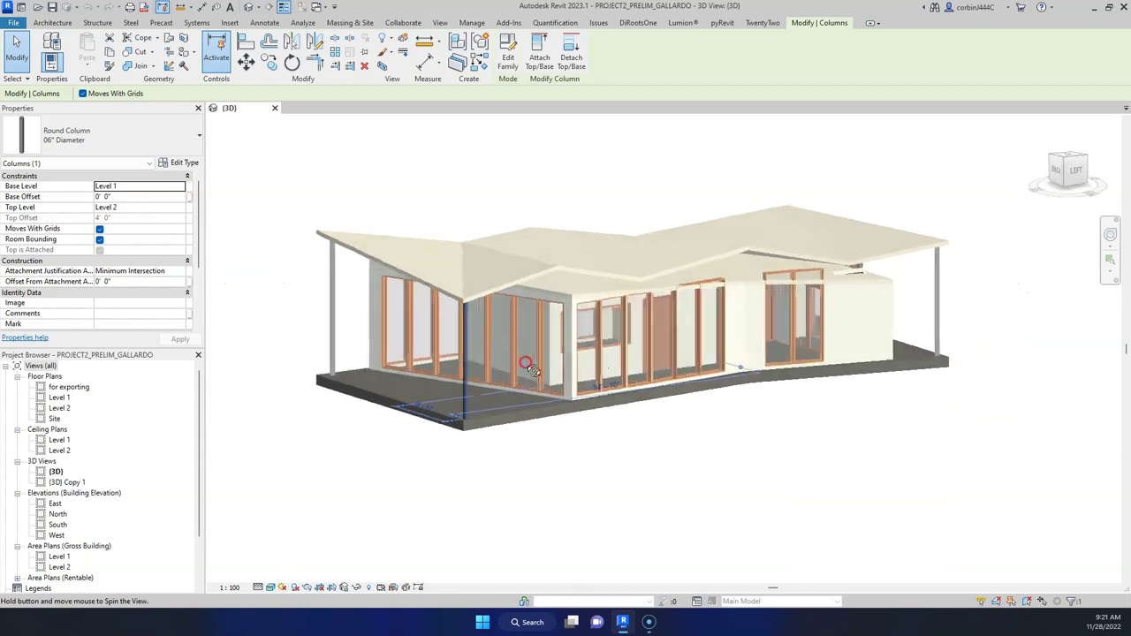
Examine the round column supporting the roof at the terrace corner in the 3D view.
scroll(469, 374, "up", 5)
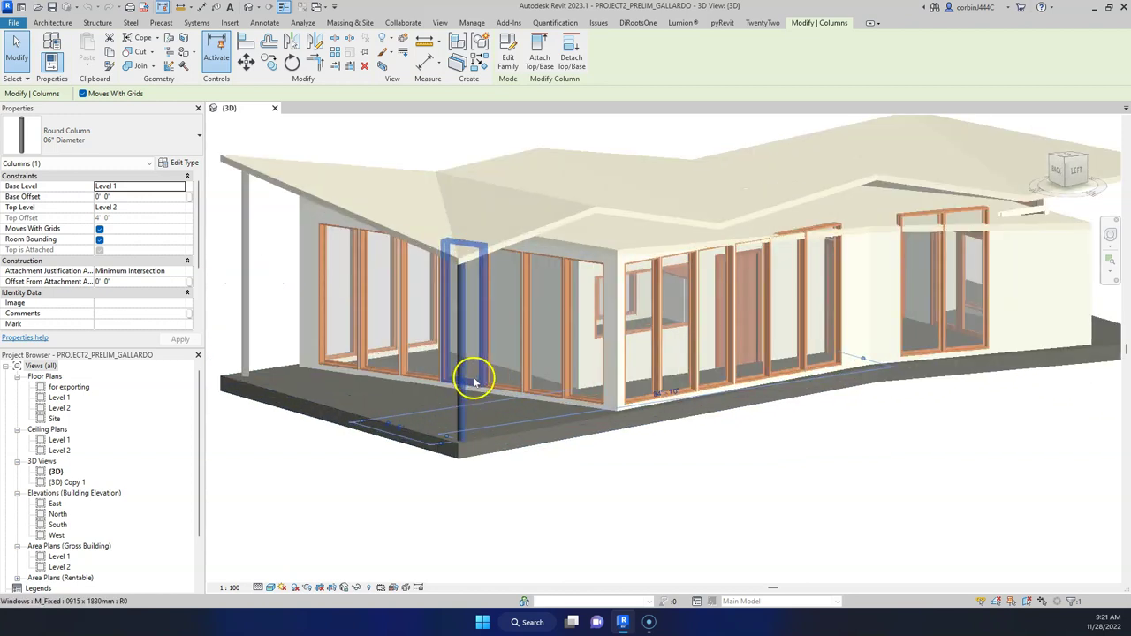
scroll(448, 463, "down", 6)
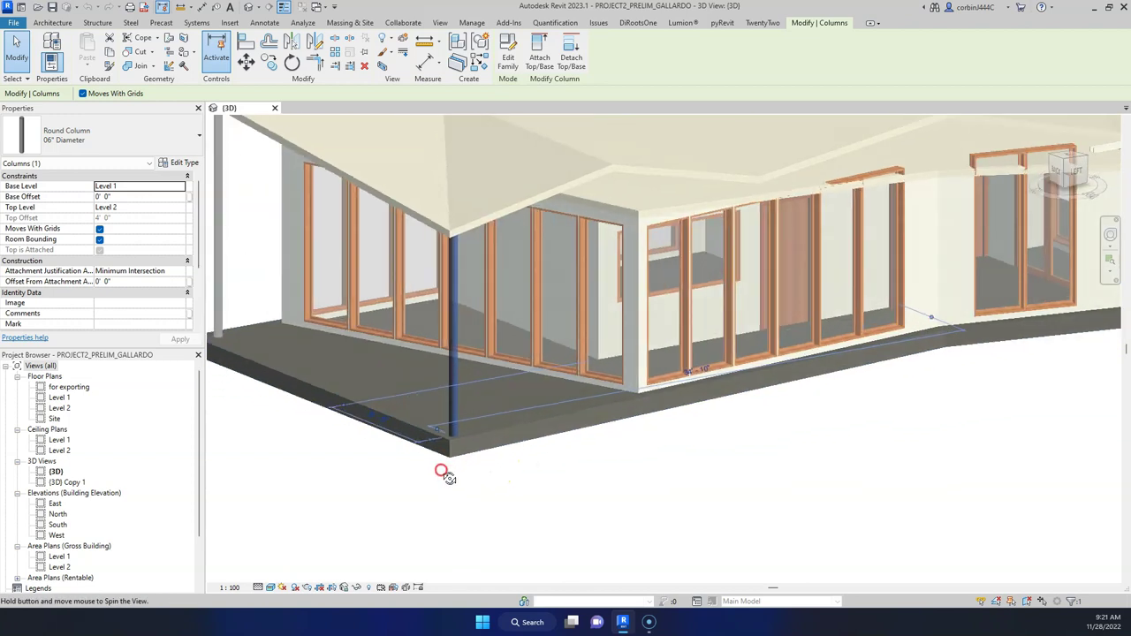
left_click(499, 455)
scroll(591, 296, "up", 3)
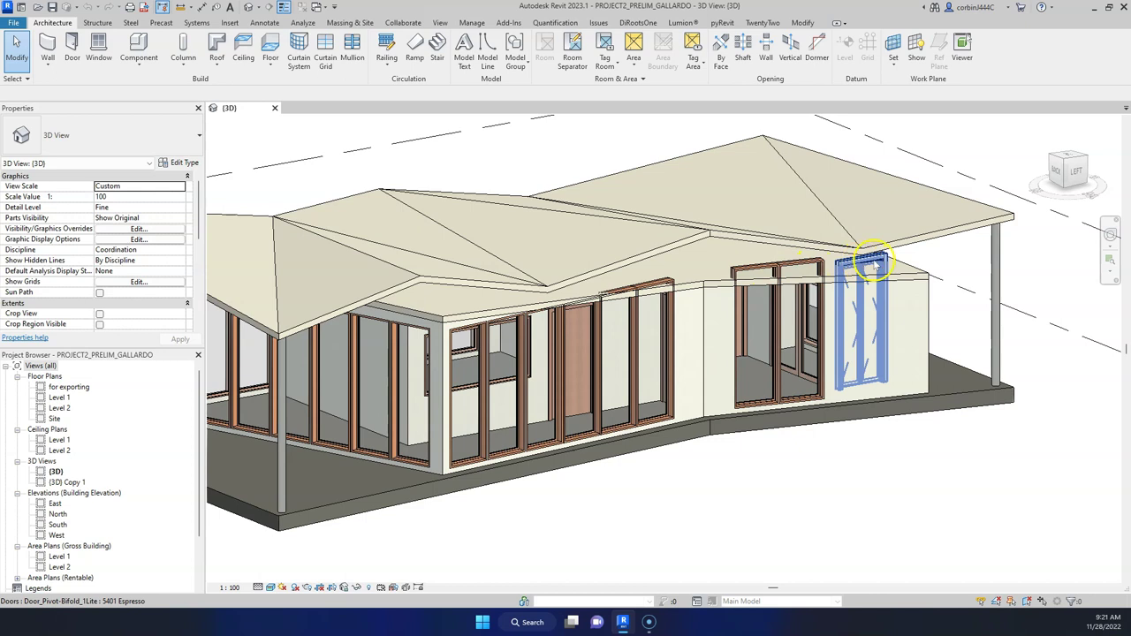
scroll(752, 323, "down", 3)
middle_click_drag(752, 324, 588, 454, "shift")
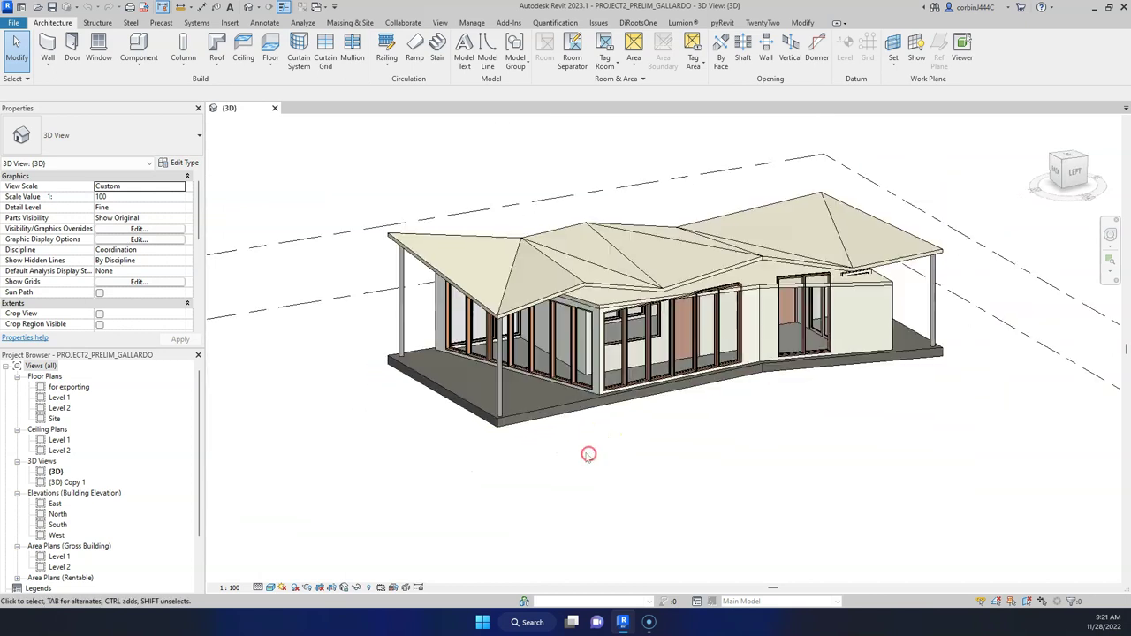
scroll(512, 323, "up", 3)
middle_click_drag(513, 323, 487, 383)
left_click(488, 389)
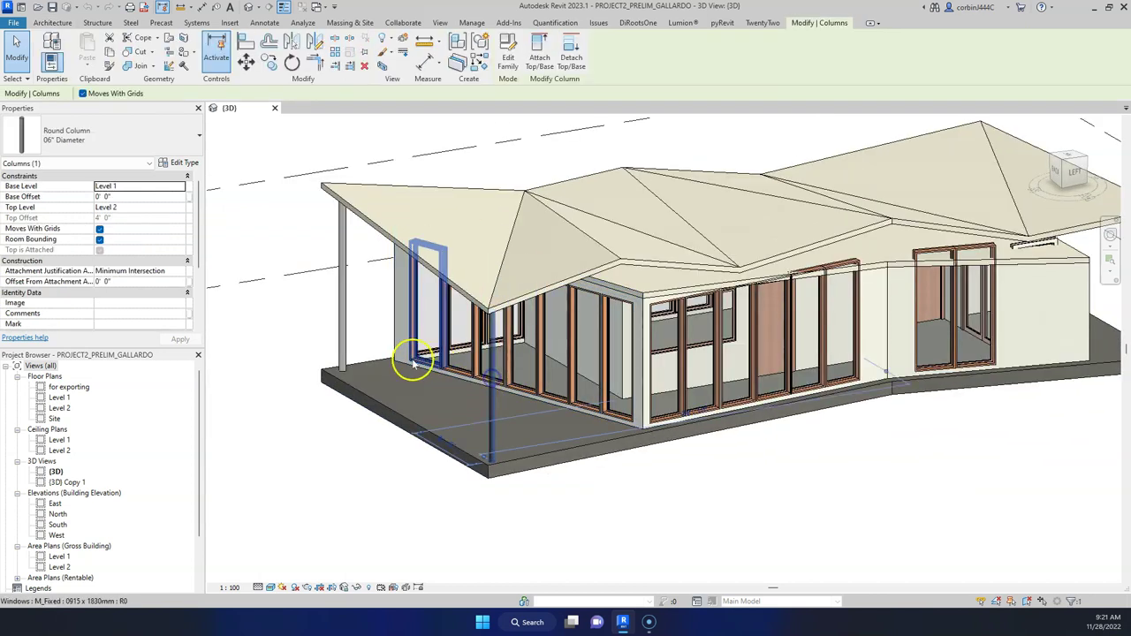
left_click(300, 503)
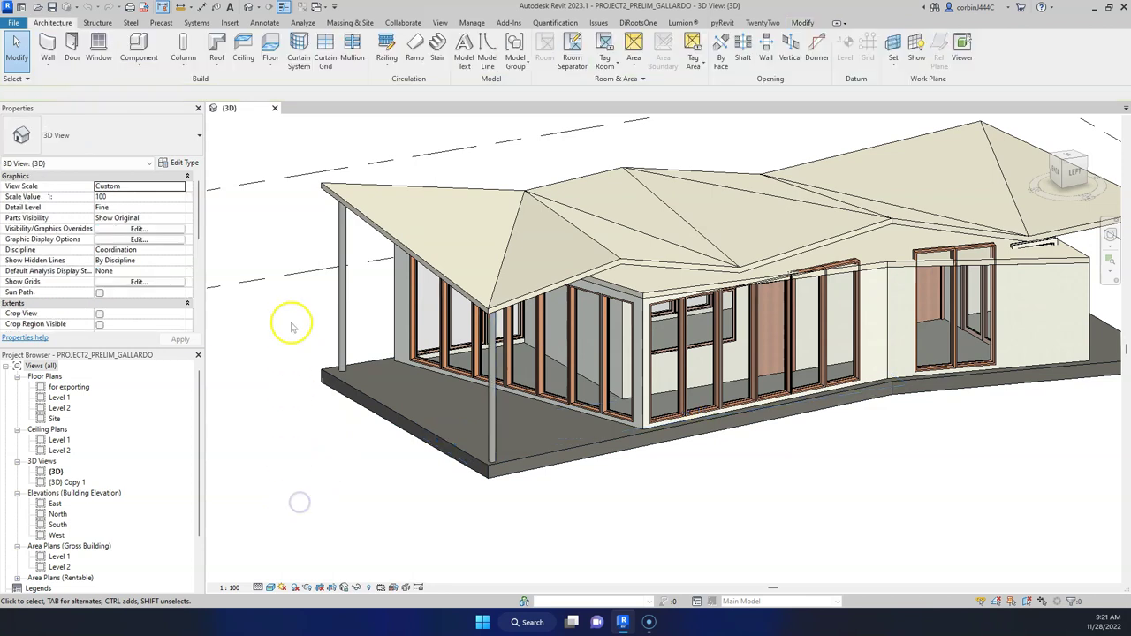
left_click(99, 22)
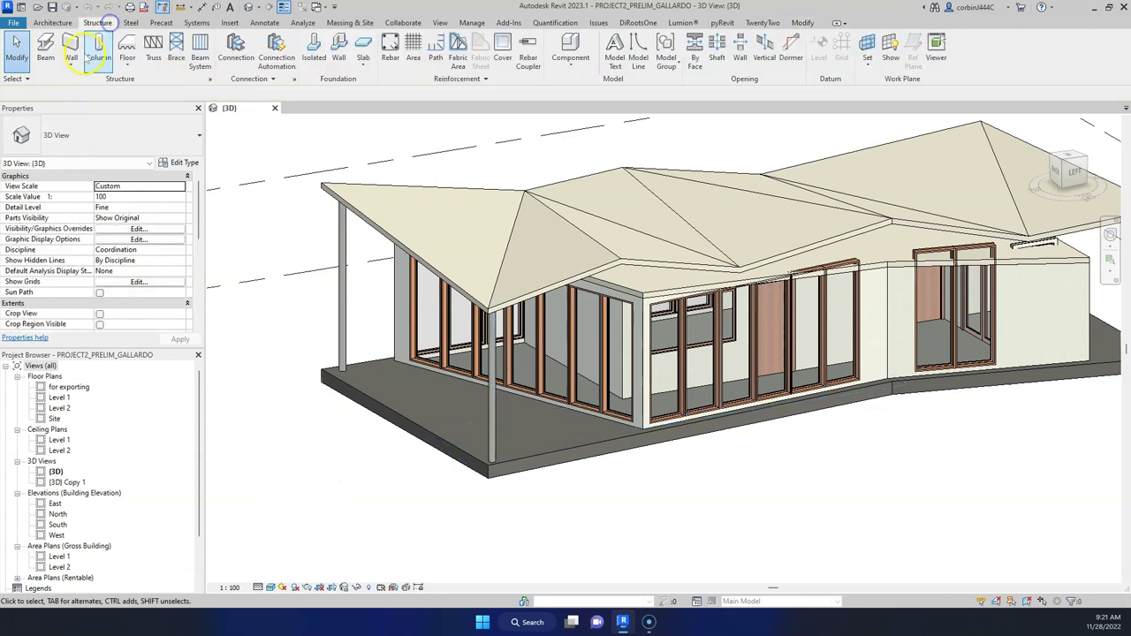
left_click(94, 48)
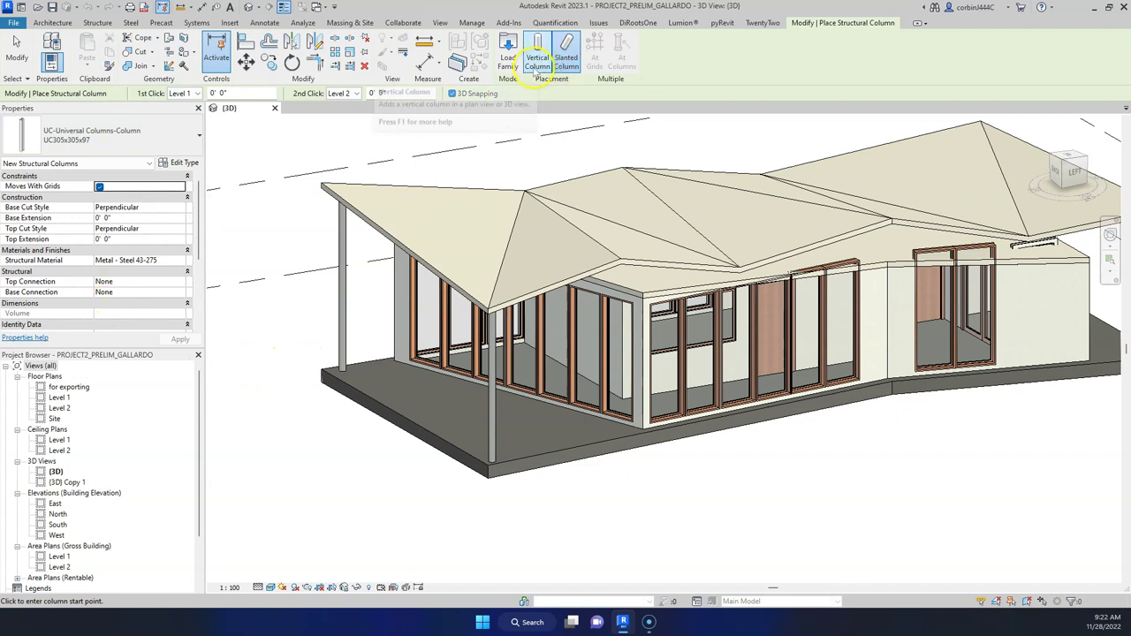
left_click(566, 64)
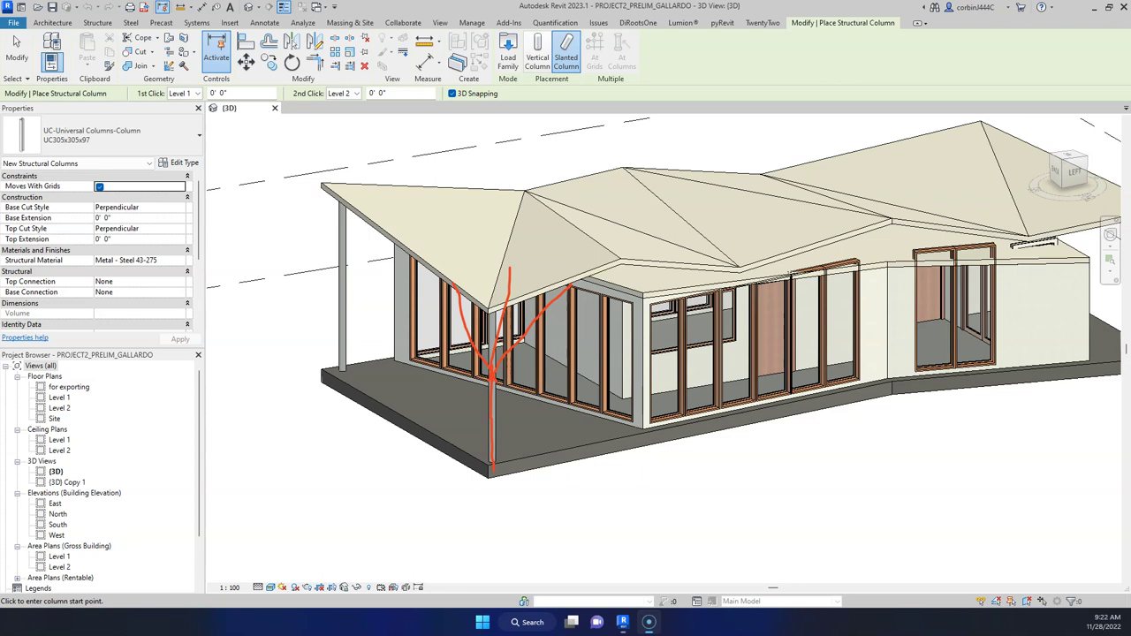
key("Escape")
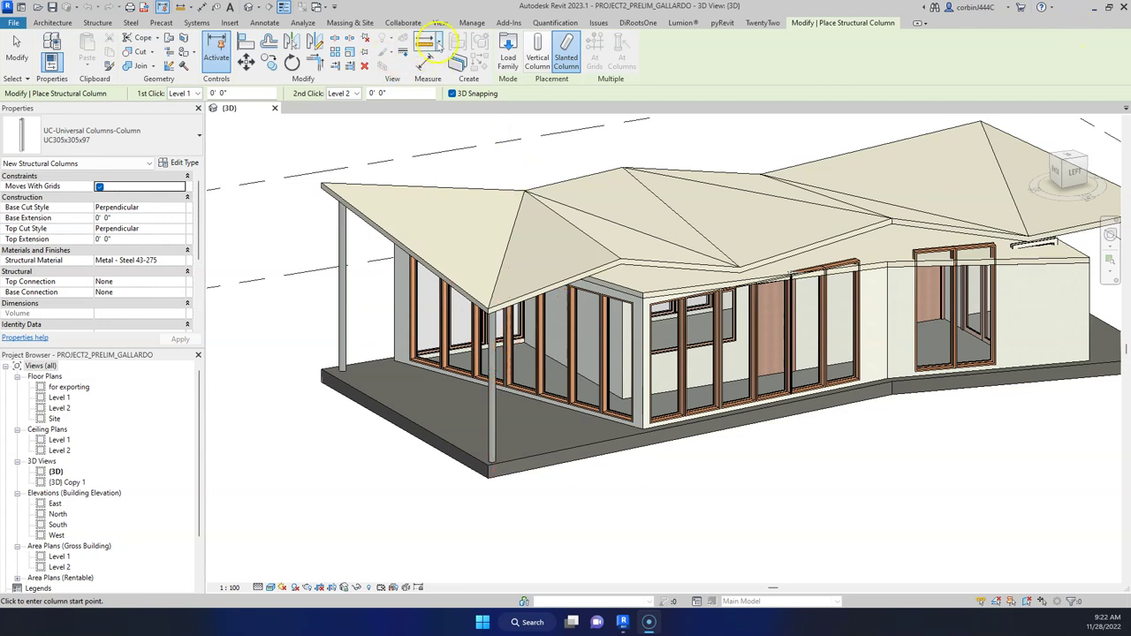
scroll(340, 380, "down", 2)
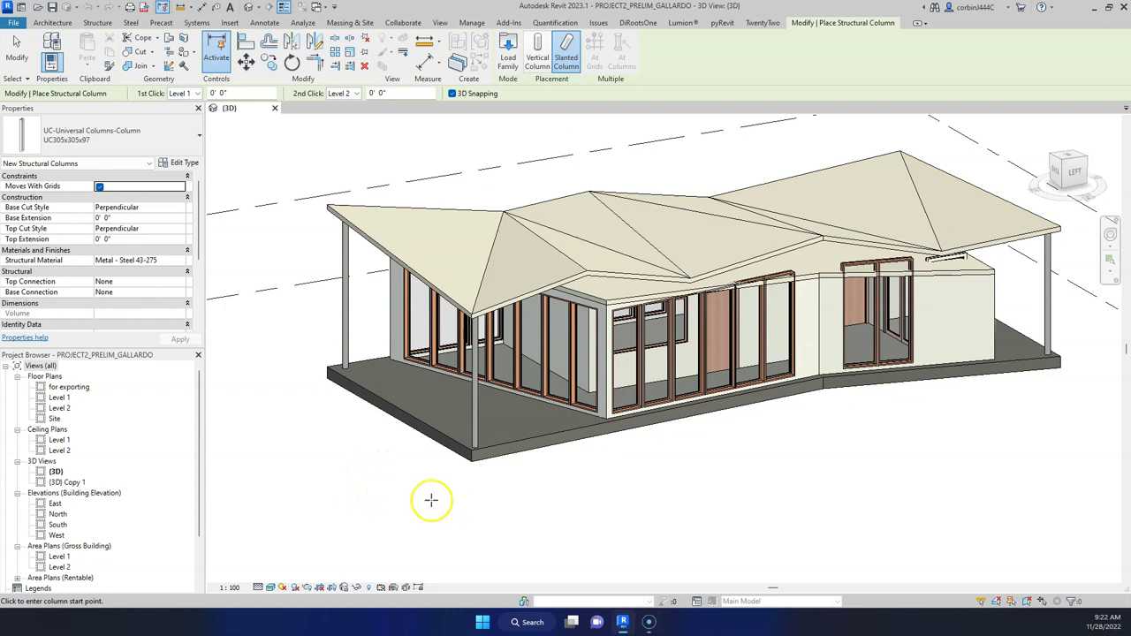
key("Escape")
On the Level 1 floor plan, extend the crop region beyond the vestibule end and hide its boundary.
double_click(59, 397)
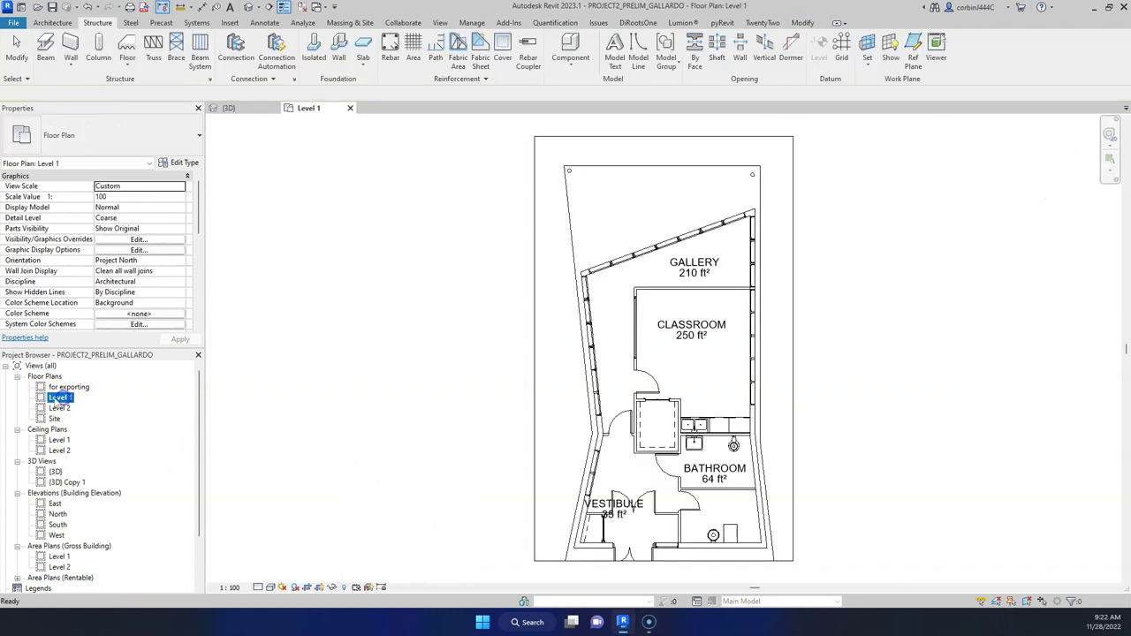
scroll(629, 417, "down", 2)
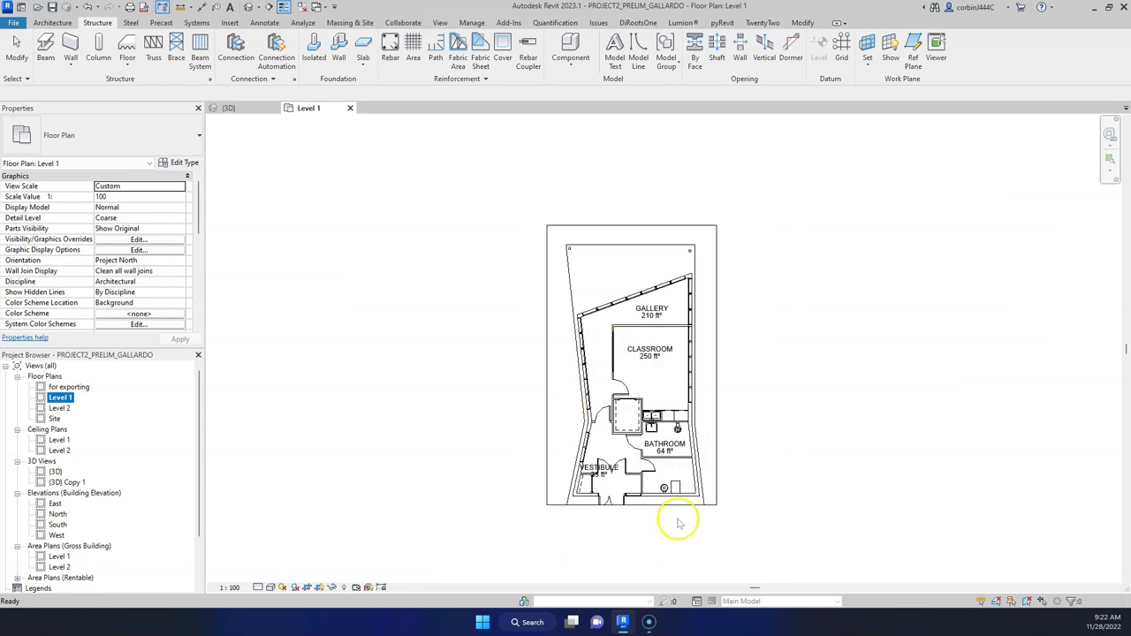
left_click(712, 496)
left_click_drag(630, 508, 631, 553)
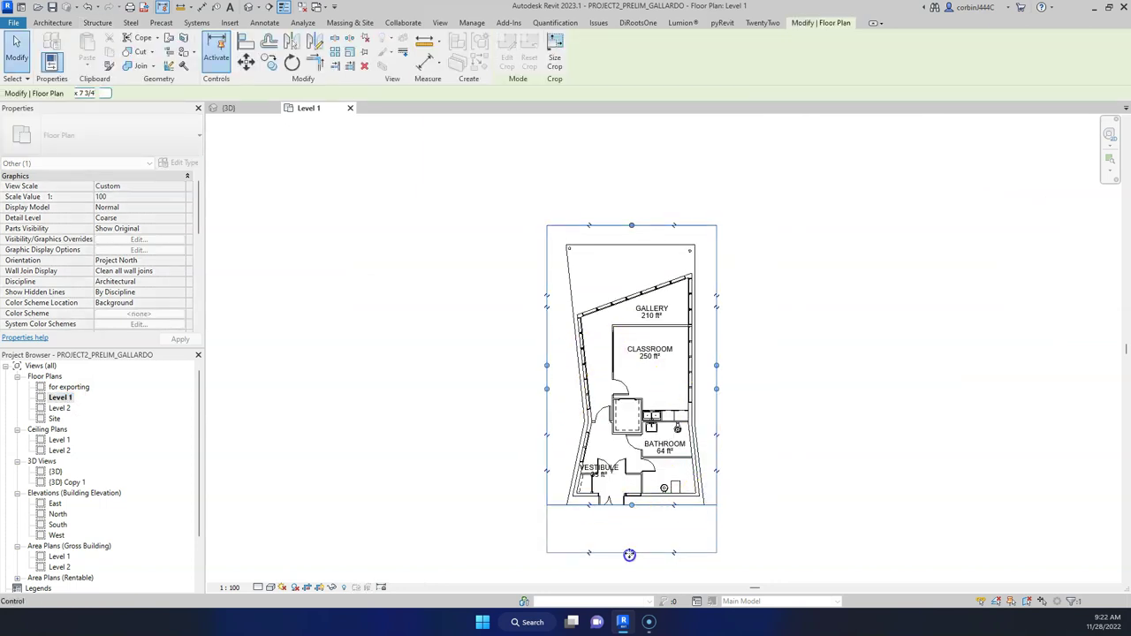
left_click(320, 588)
scroll(778, 283, "up", 2)
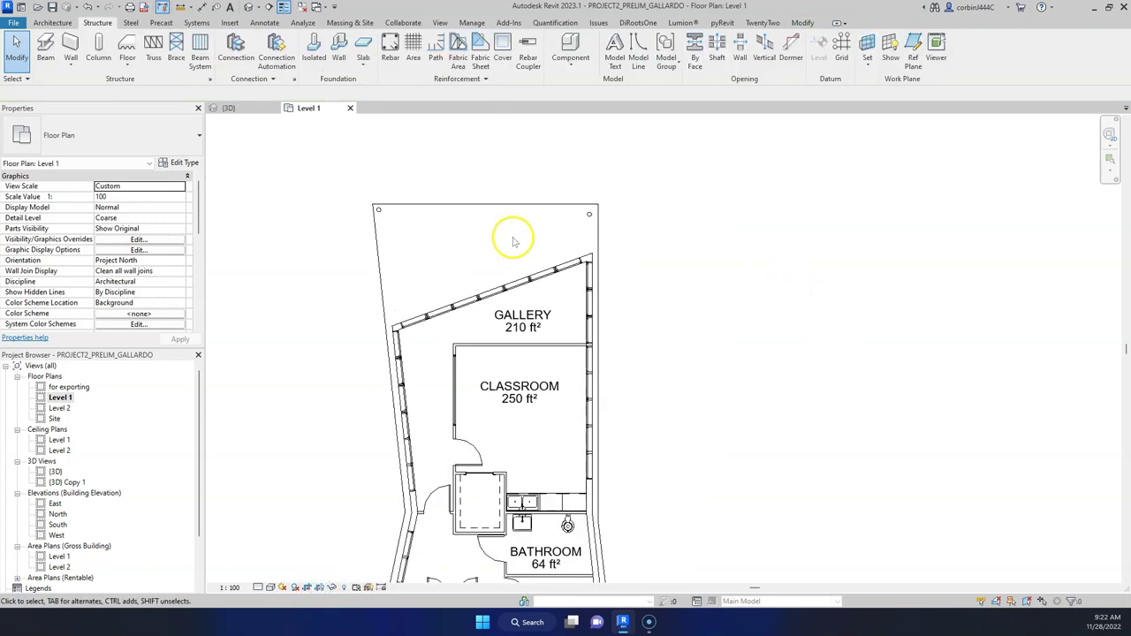
scroll(419, 222, "down", 2)
Set the Level 1 plan's underlay base level to Level 2 to show the roof lines.
scroll(371, 194, "up", 3)
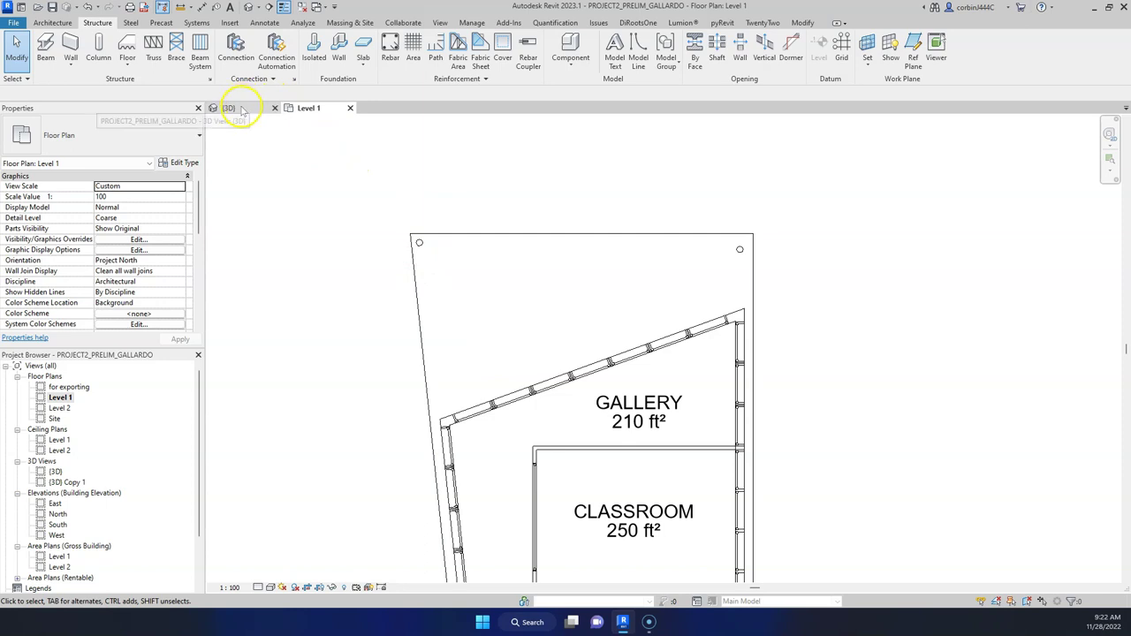
scroll(124, 282, "down", 3)
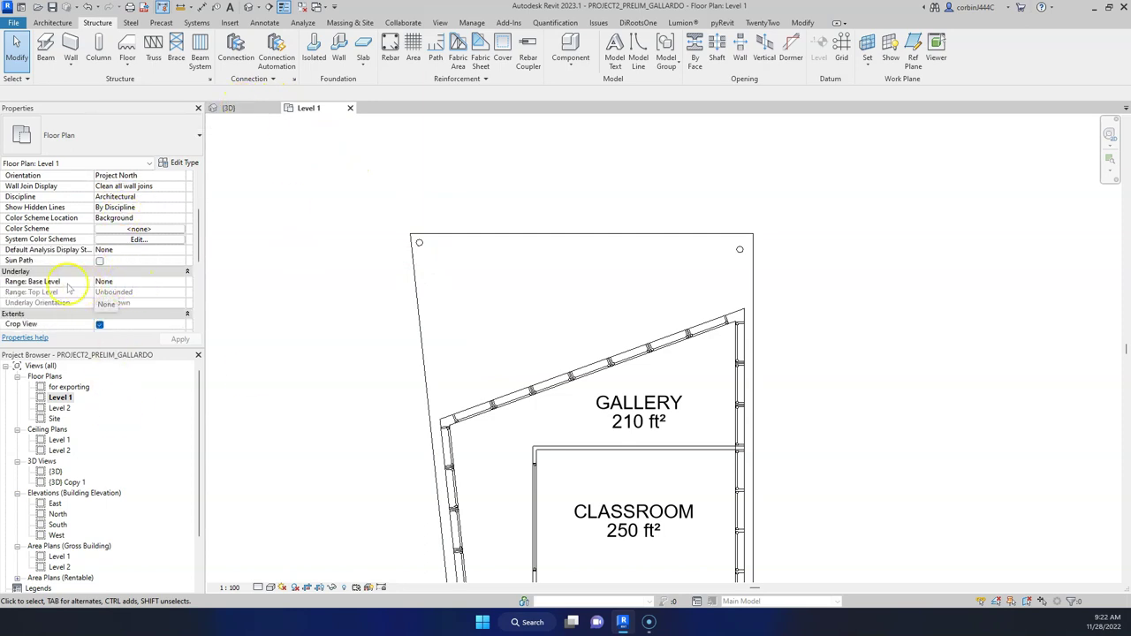
left_click(179, 282)
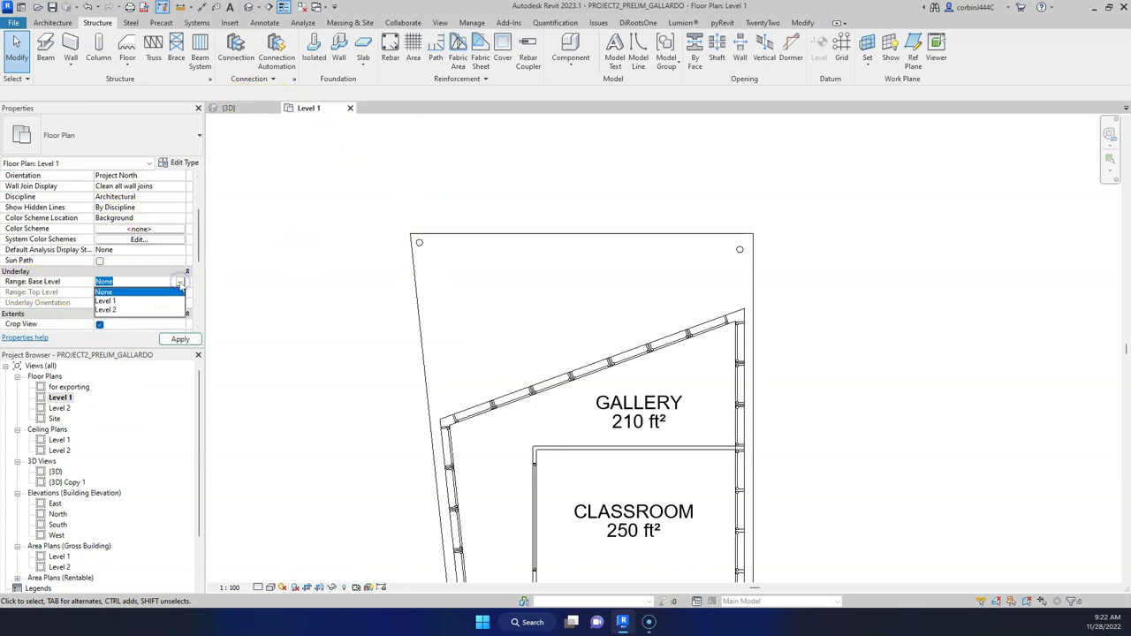
left_click(124, 310)
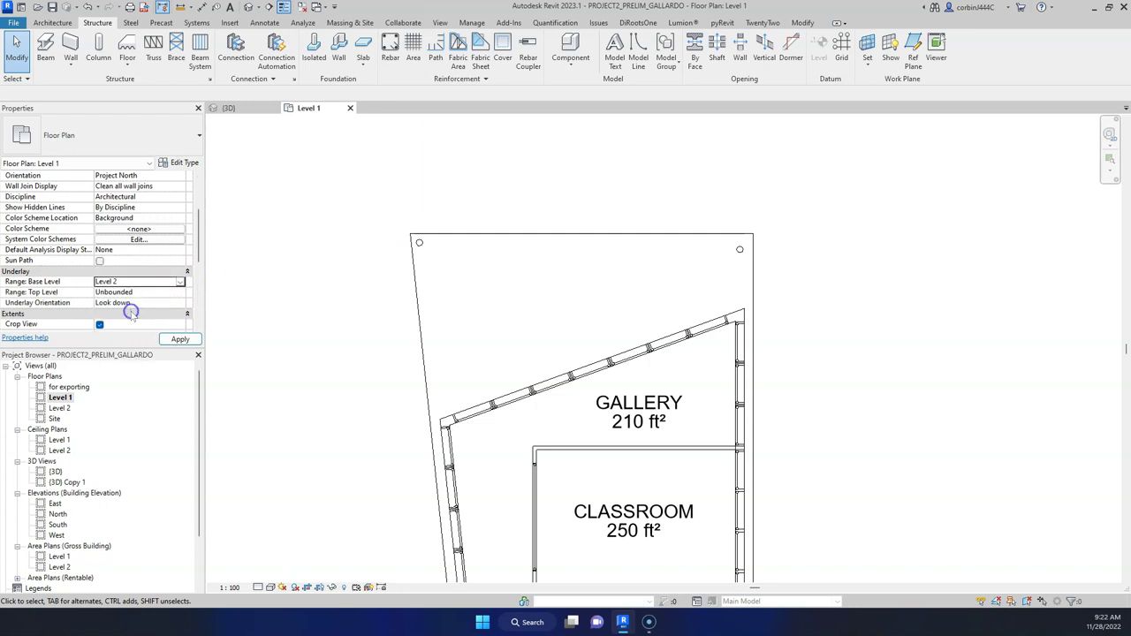
left_click(180, 339)
scroll(473, 273, "down", 1)
scroll(521, 330, "down", 1)
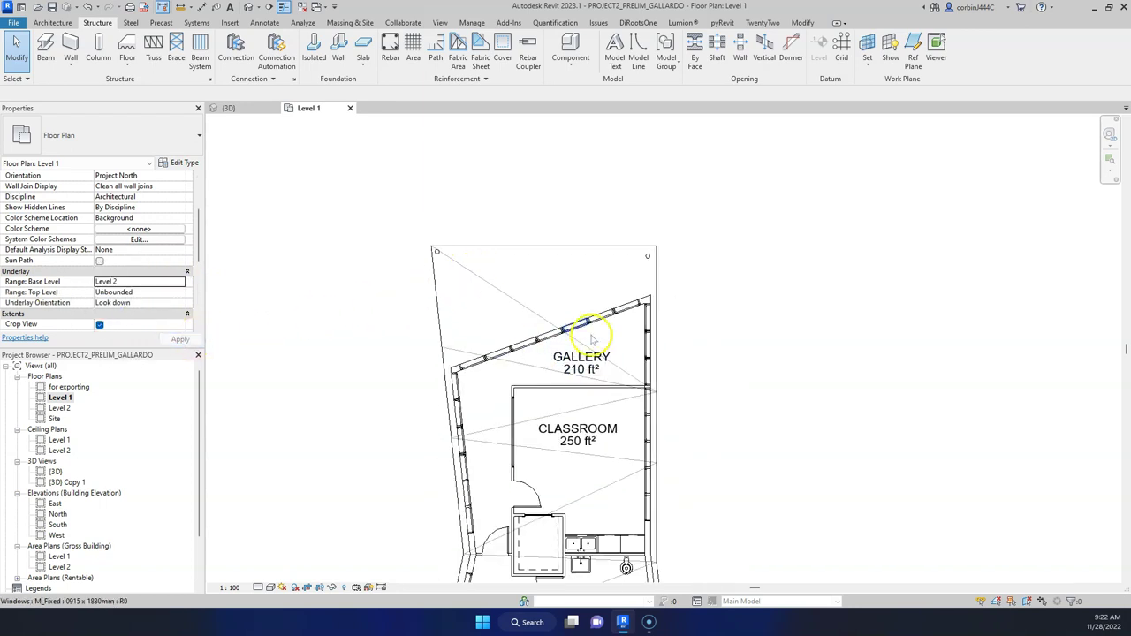
scroll(445, 277, "down", 1)
scroll(423, 228, "up", 2)
scroll(424, 228, "up", 1)
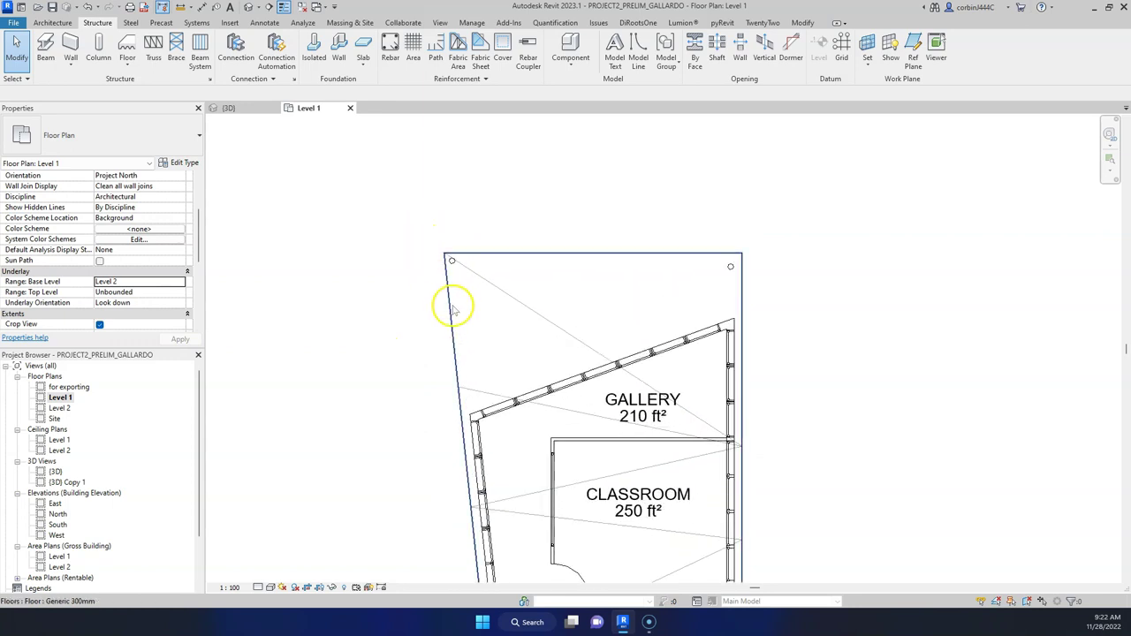
left_click(453, 325)
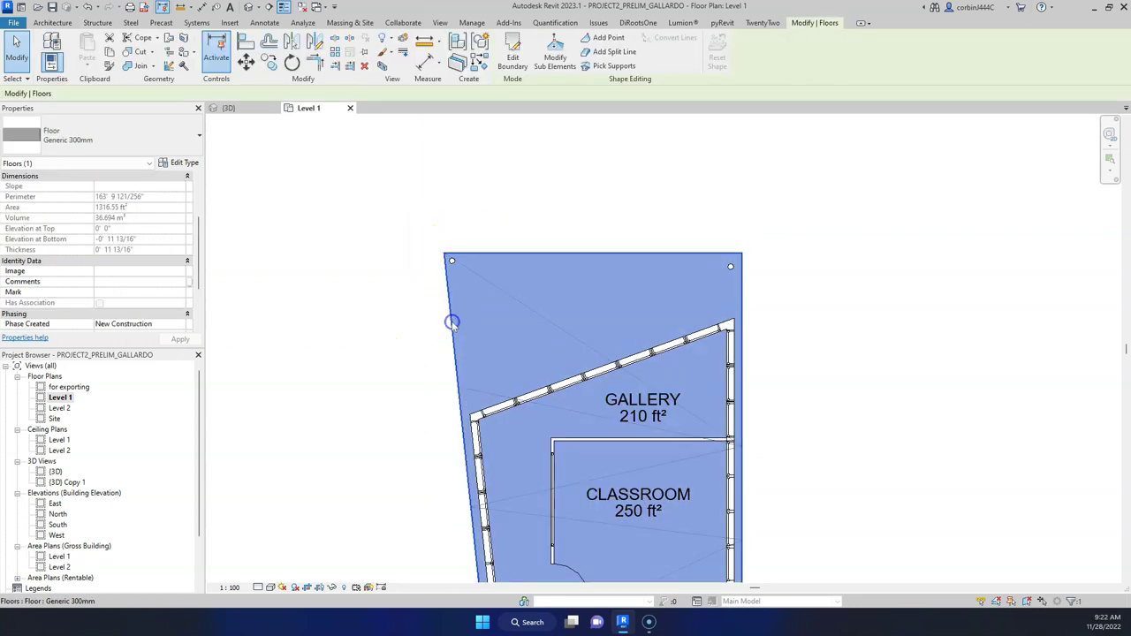
left_click(371, 316)
Move the round column at the deck's upper-left corner inward at about 45°, keeping it just below the roof's diagonal fold line.
scroll(492, 250, "down", 1)
scroll(490, 247, "up", 3)
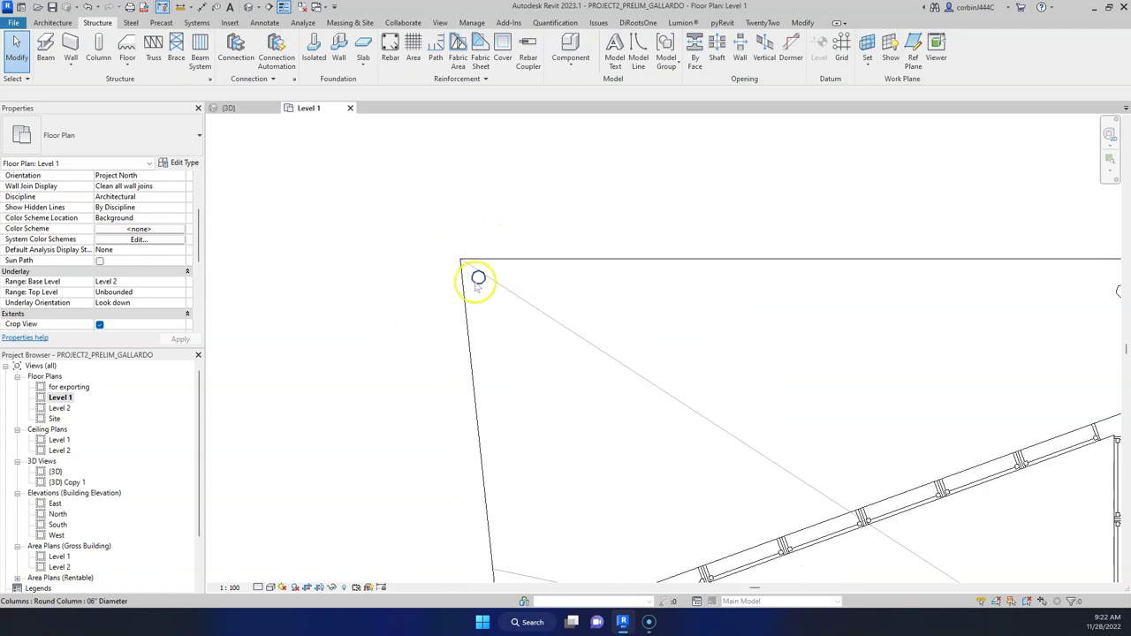
left_click(478, 278)
left_click_drag(477, 278, 638, 362)
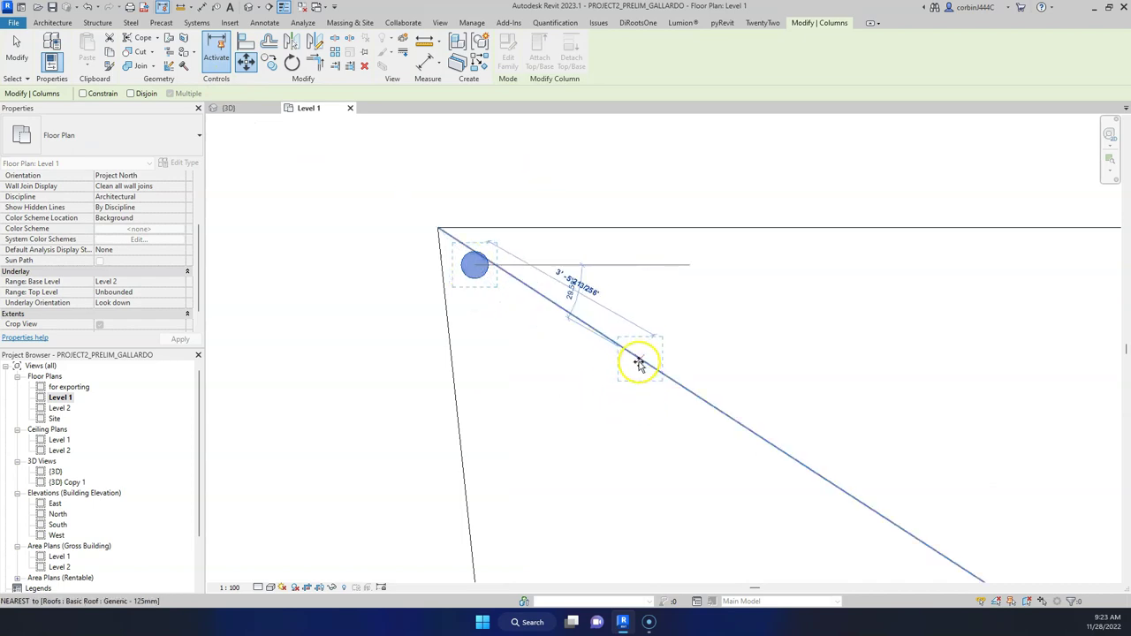
left_click(617, 414)
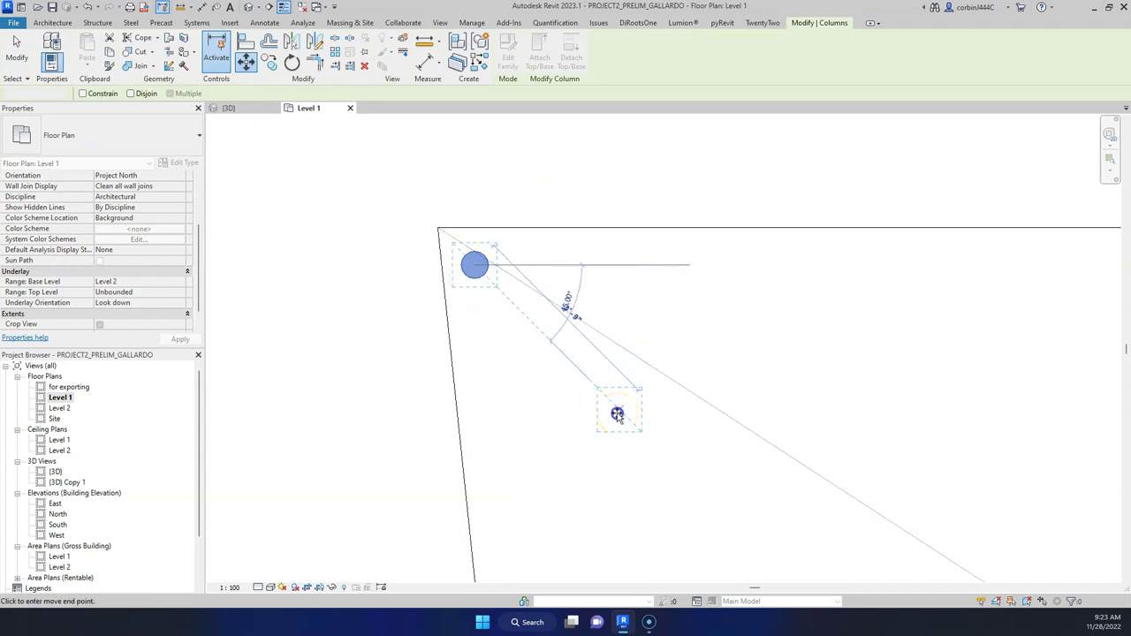
left_click(472, 303)
left_click(550, 360)
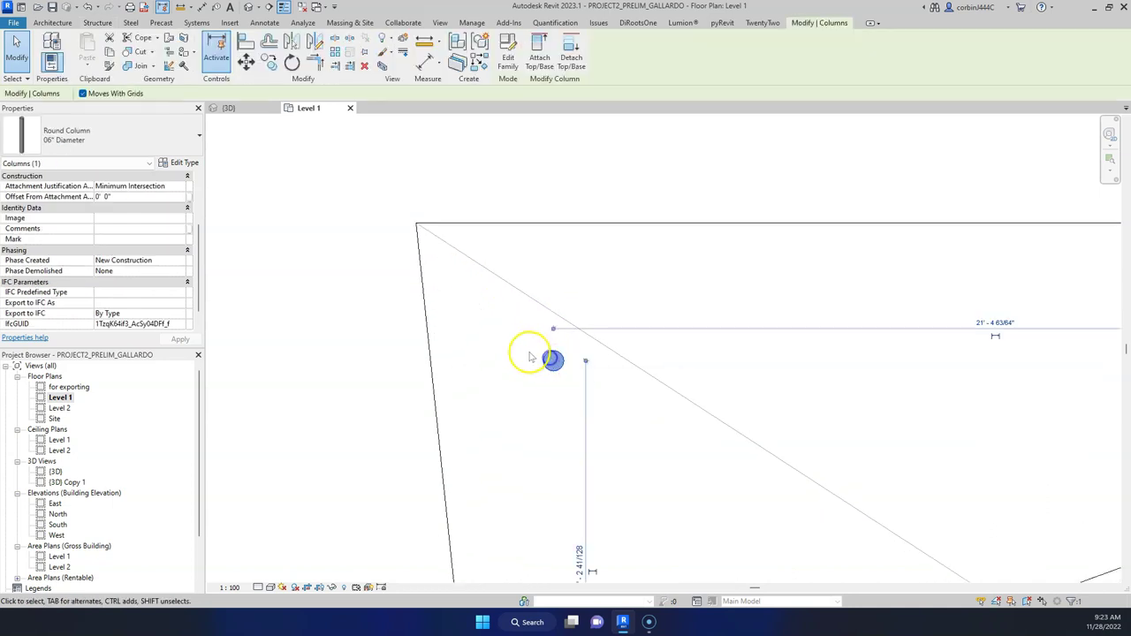
scroll(526, 355, "down", 1)
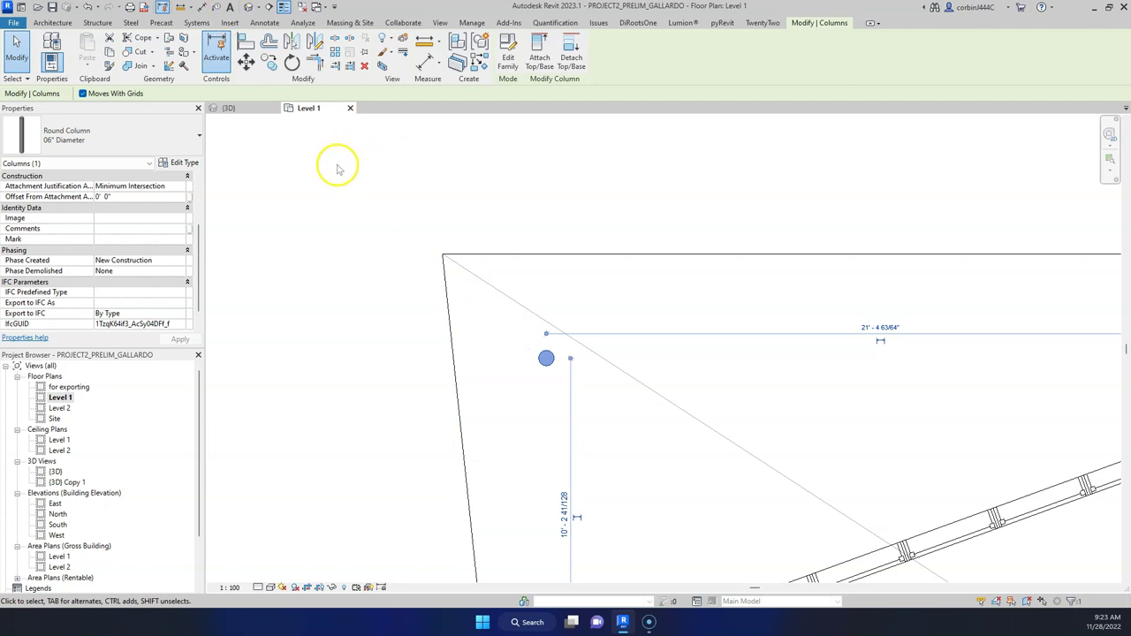
Tile the 3D and Level 1 views side by side, giving the Level 1 plan the wider pane.
left_click(225, 108)
middle_click_drag(548, 428, 432, 354, "shift")
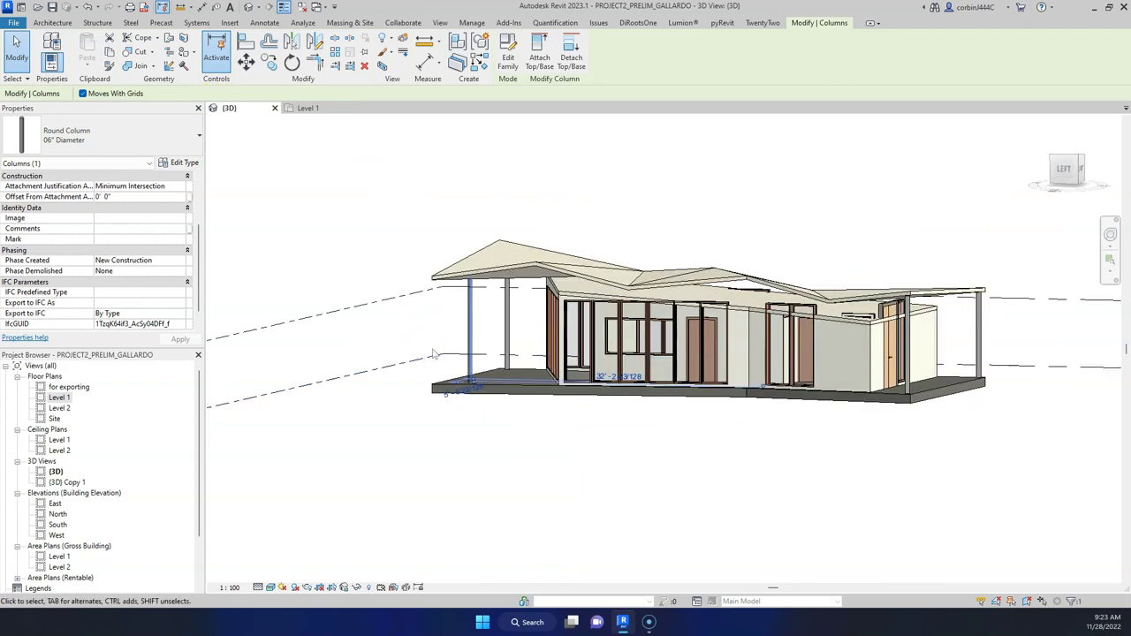
key("w")
key("t")
middle_click_drag(433, 354, 485, 147, "shift")
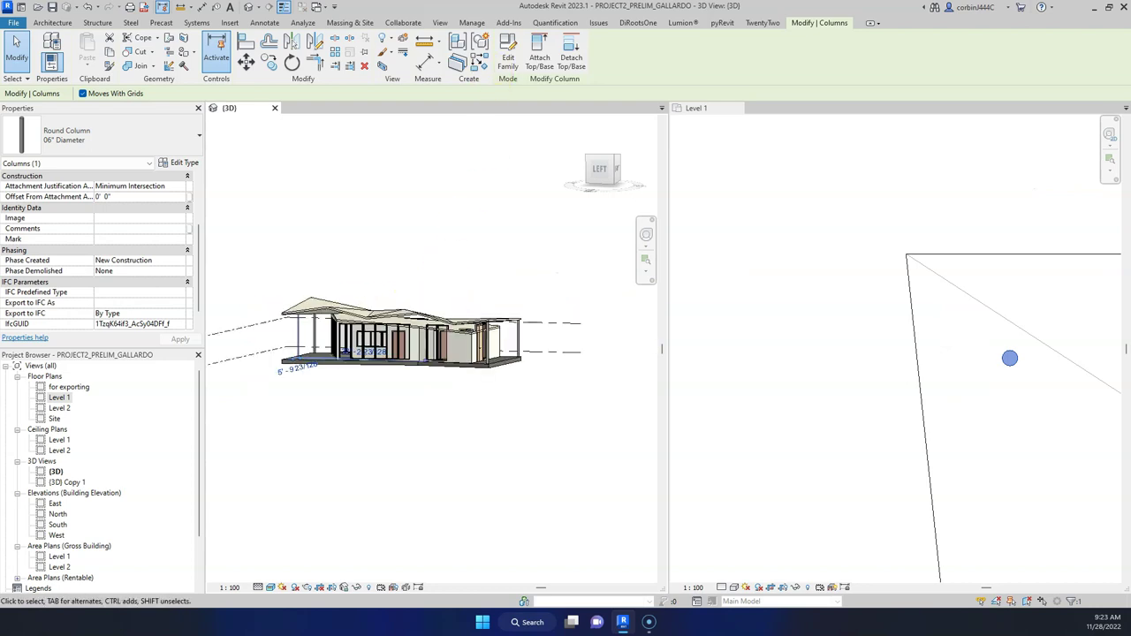
left_click(440, 23)
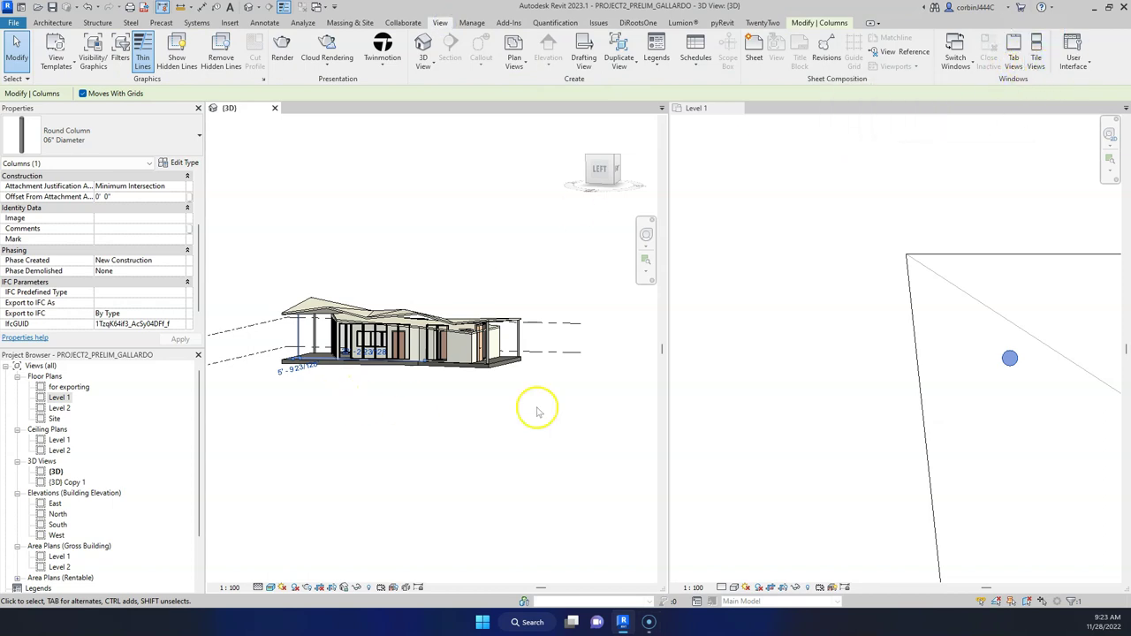
left_click_drag(664, 310, 503, 306)
left_click(712, 379)
scroll(745, 358, "up", 3)
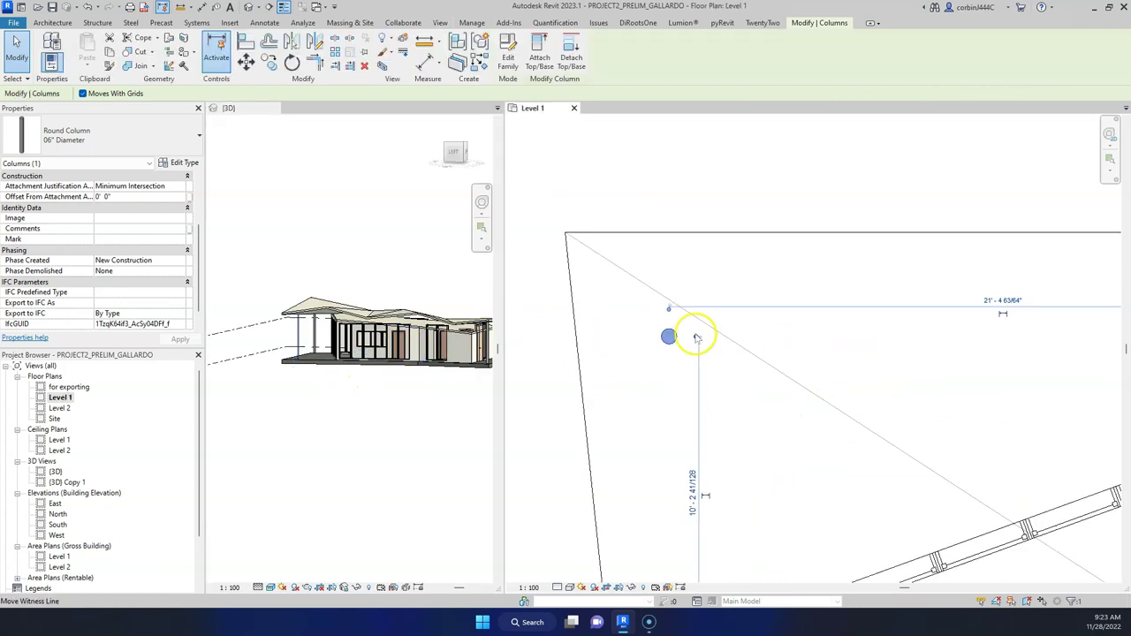
left_click(727, 299)
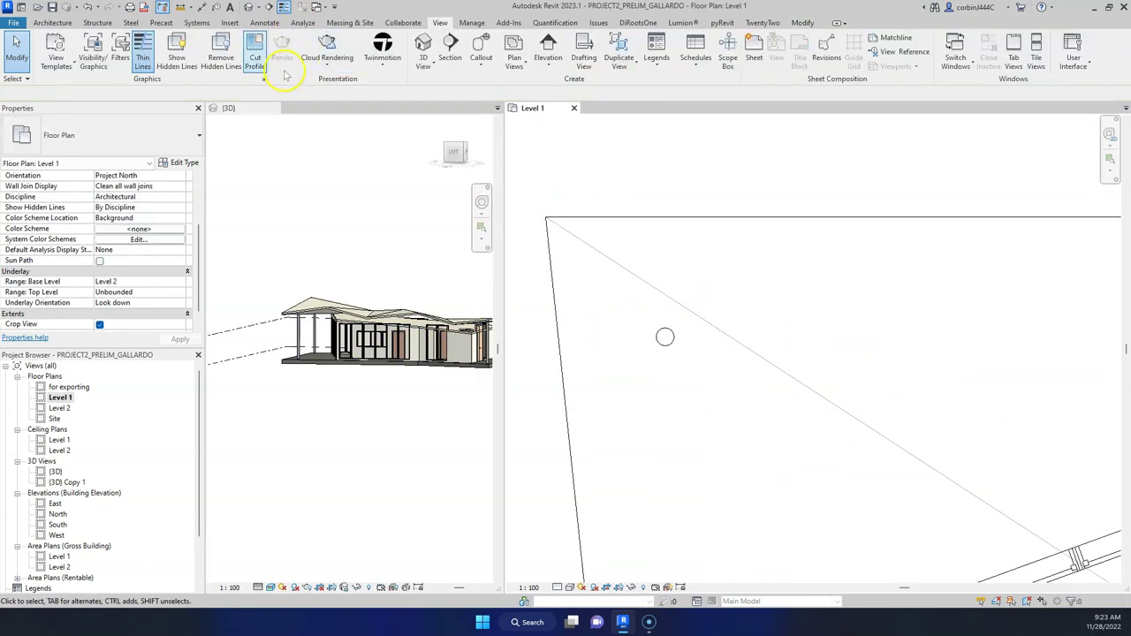
left_click(98, 22)
left_click(98, 51)
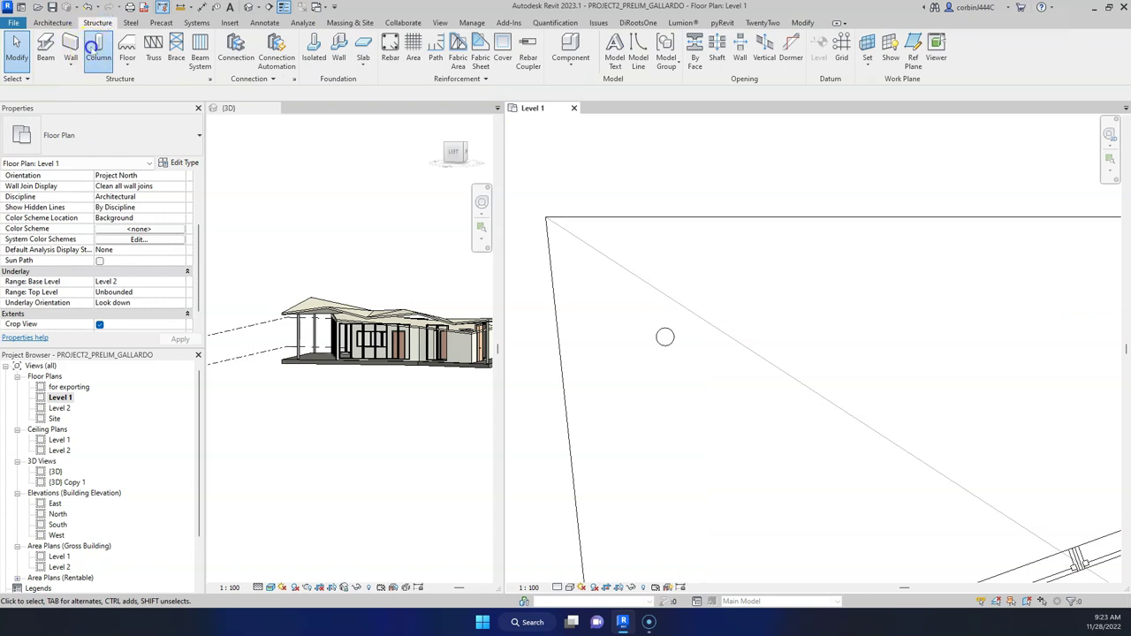
scroll(573, 341, "down", 3)
scroll(566, 342, "up", 2)
scroll(765, 292, "up", 2)
left_click(35, 139)
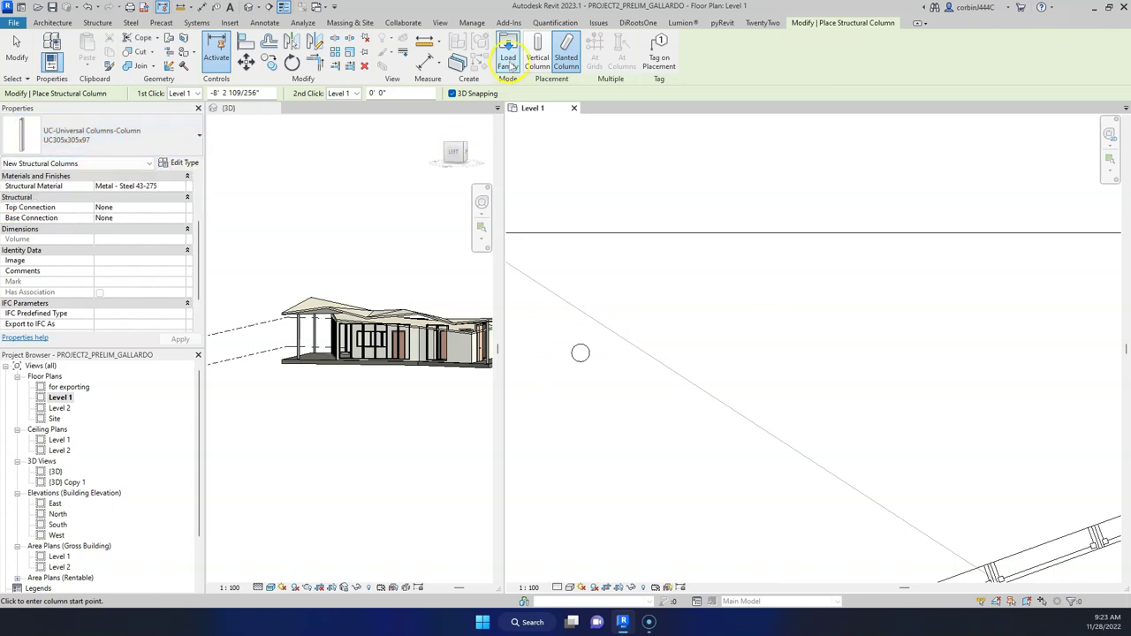
key("Escape")
key("Escape")
Load the first HSS Round-Column family under Structural Columns from the Autodesk family library.
left_click(230, 22)
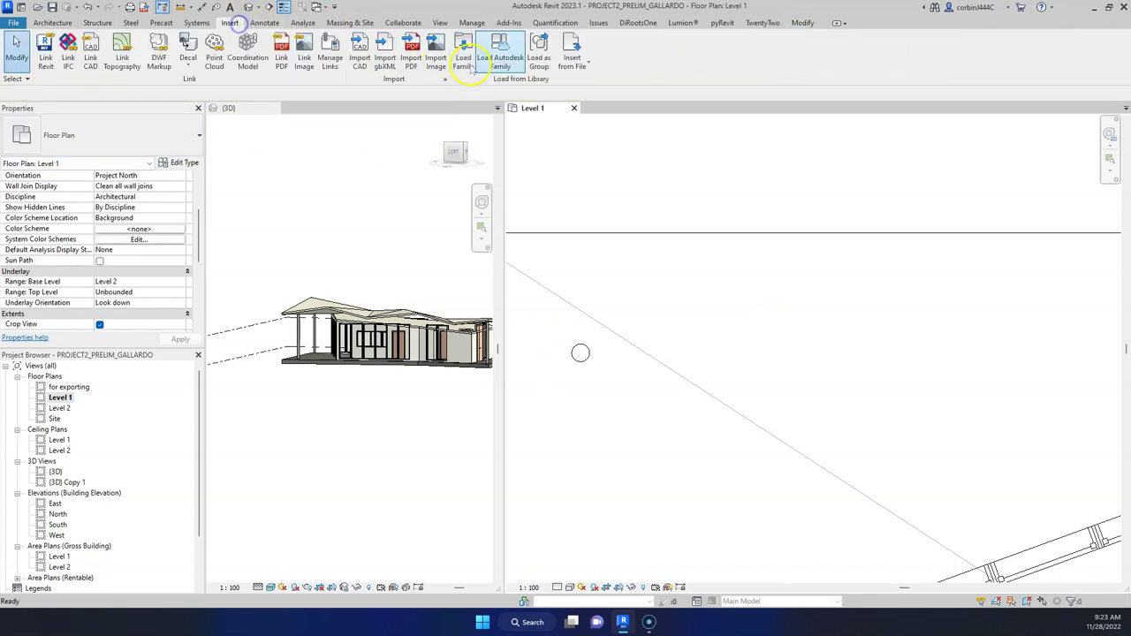
left_click(478, 37)
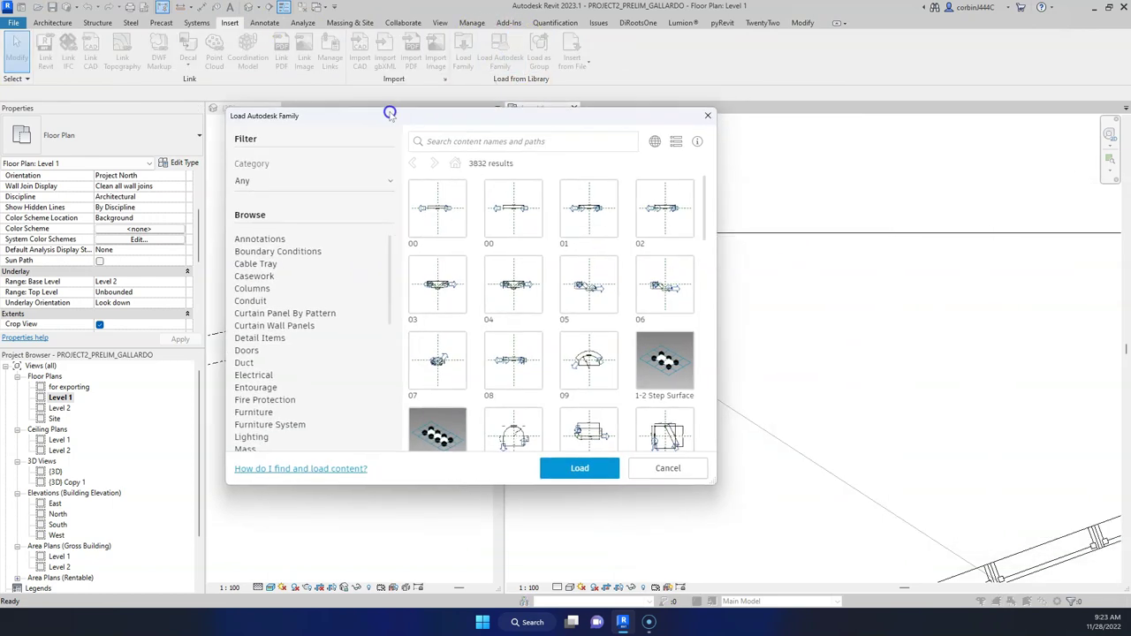
scroll(278, 344, "down", 5)
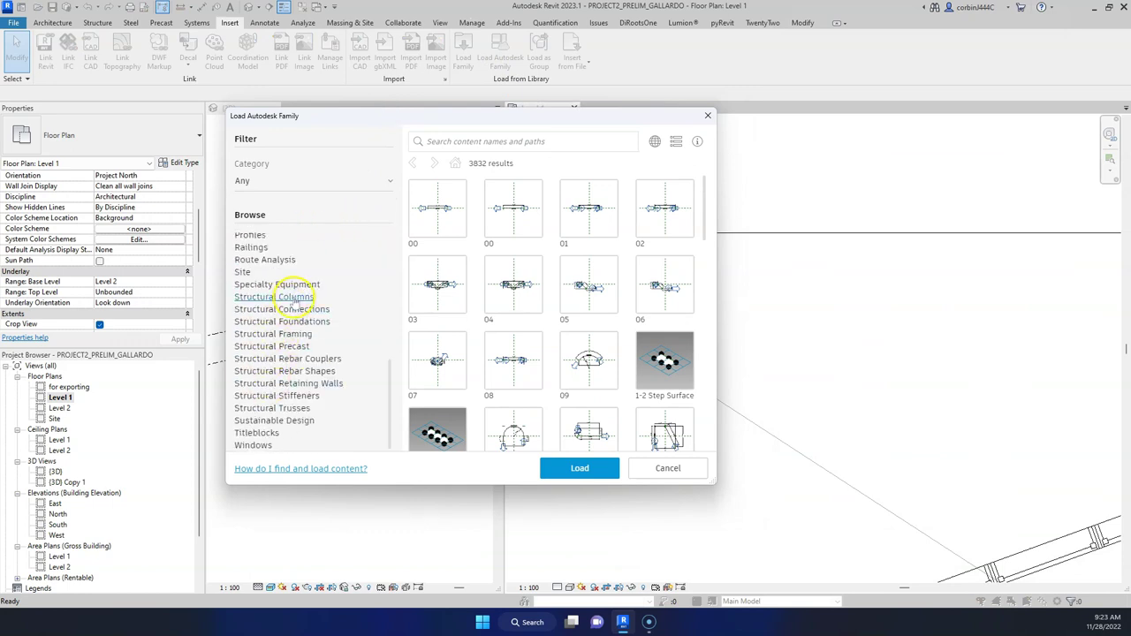
left_click(297, 298)
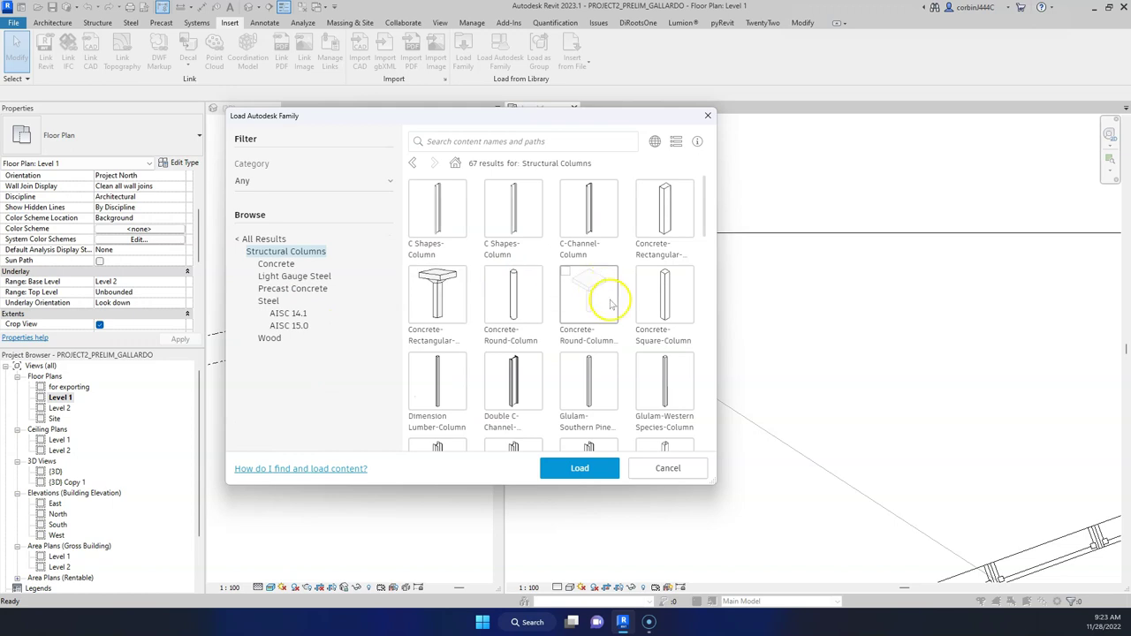
scroll(619, 389, "down", 2)
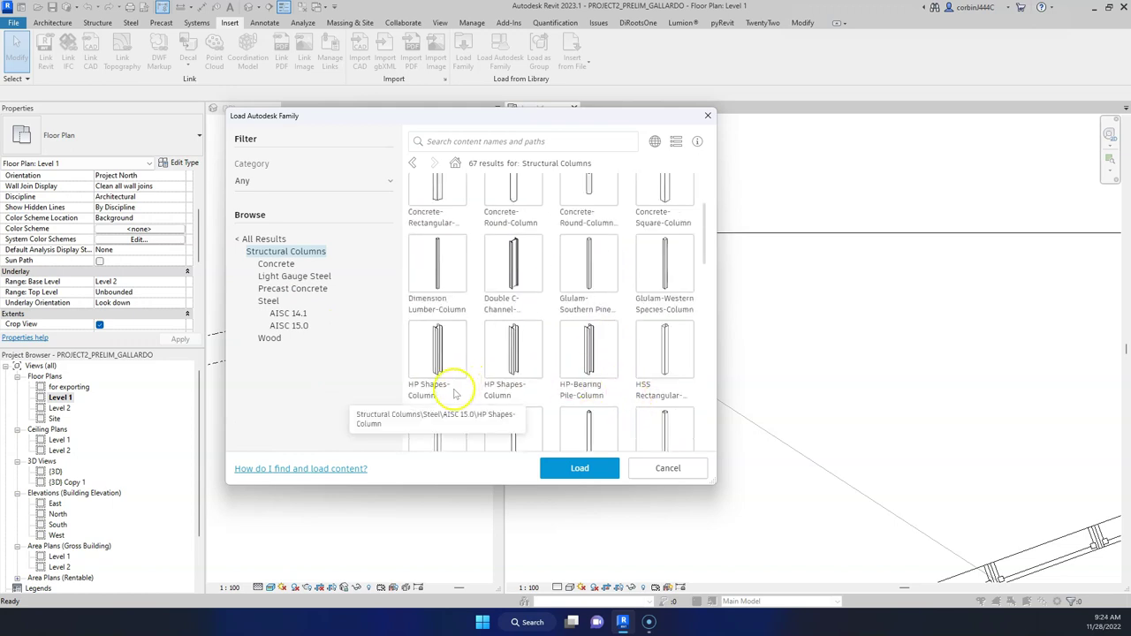
scroll(447, 402, "down", 3)
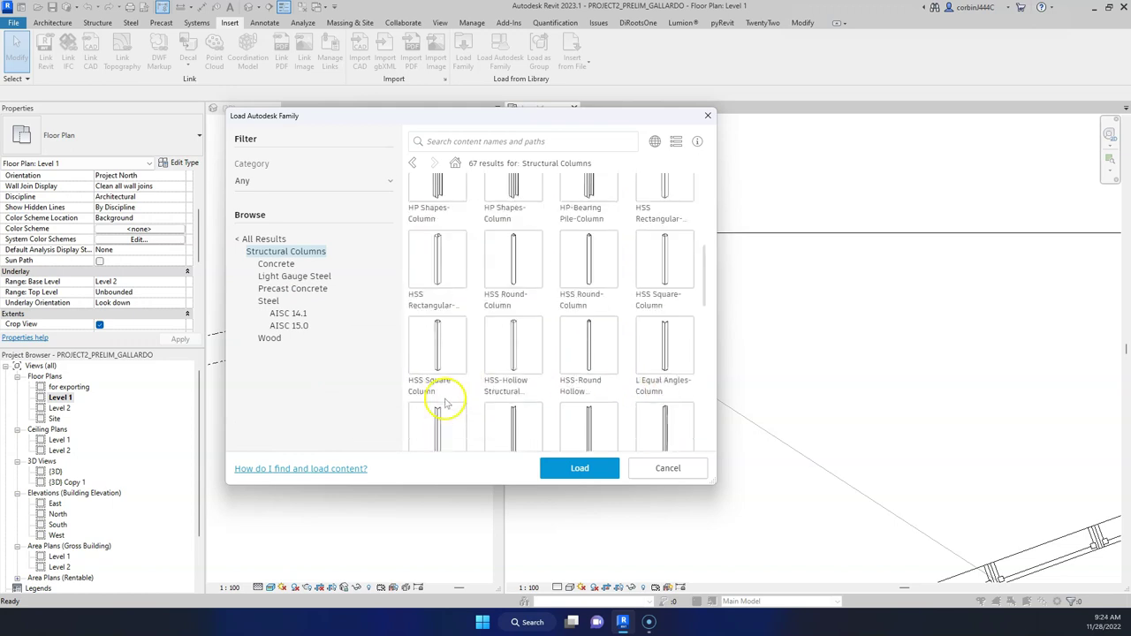
left_click(519, 276)
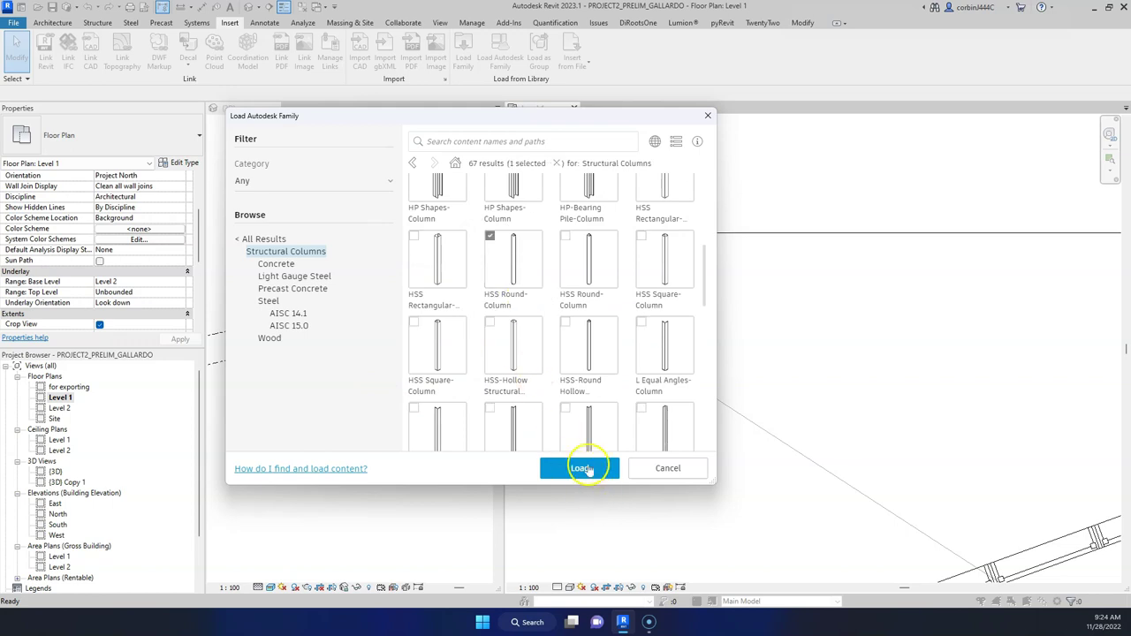
left_click(587, 468)
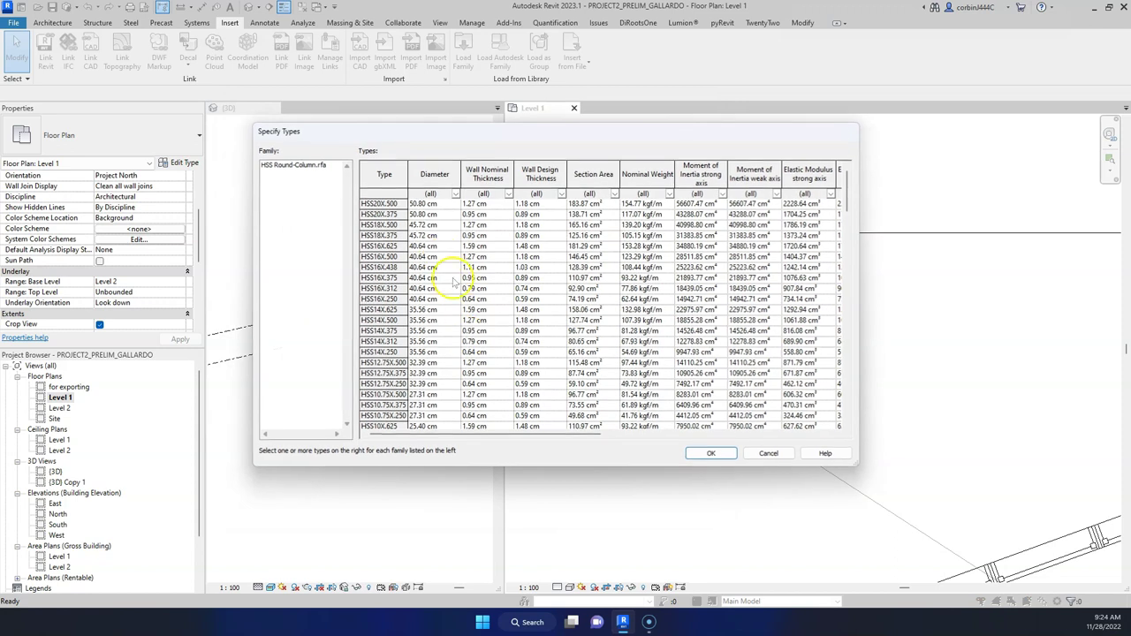
Pick the HSS3X.152, HSS3.5X.216, HSS4X.237 and HSS5X.258 types of the HSS Round-Column family and load them.
scroll(380, 329, "down", 3)
scroll(380, 327, "down", 20)
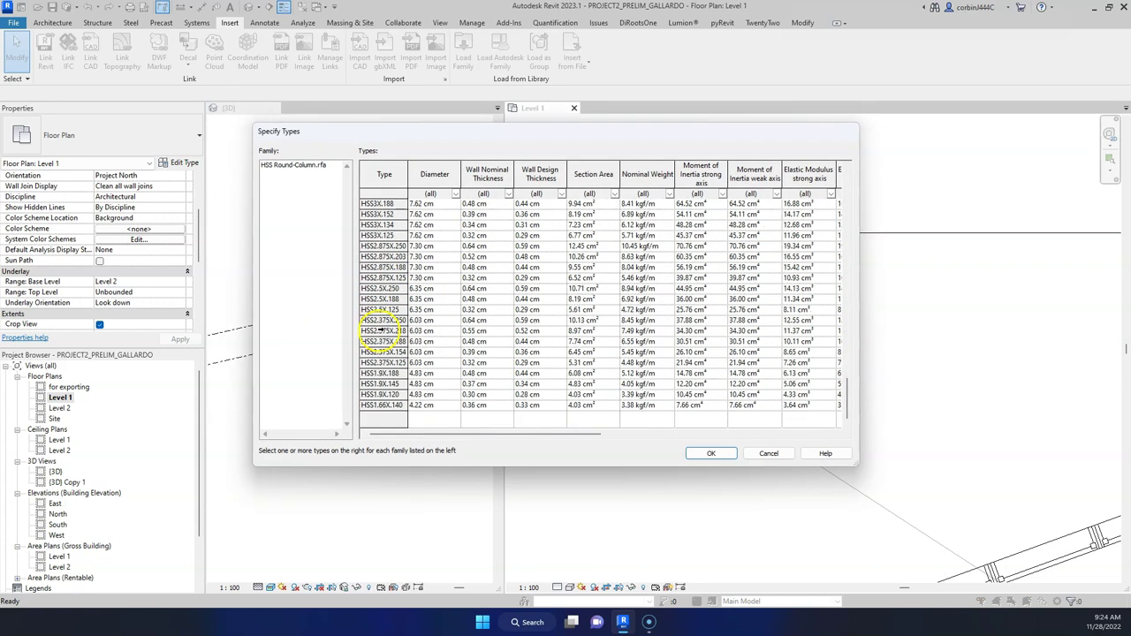
scroll(382, 326, "up", 3)
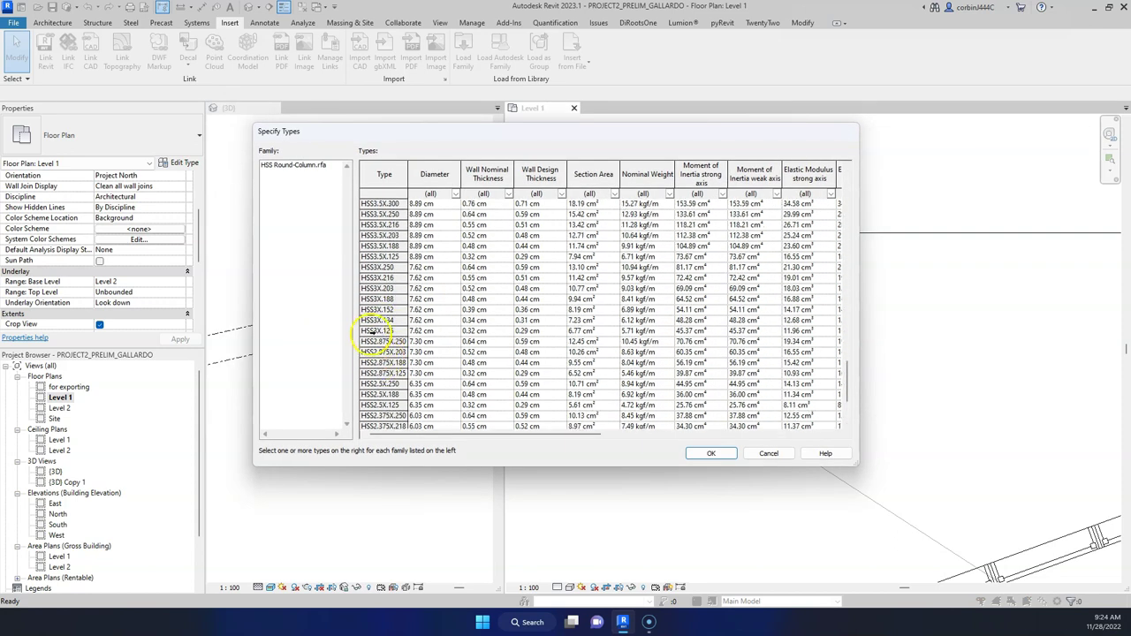
left_click(372, 310)
scroll(380, 374, "up", 2)
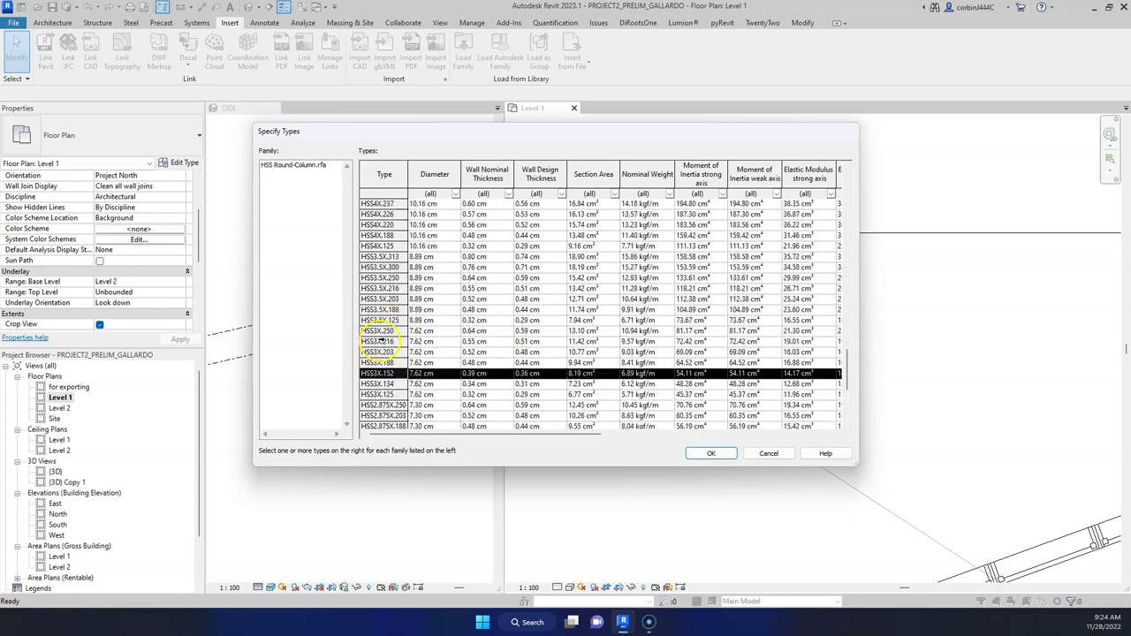
left_click(380, 288, "ctrl")
scroll(382, 305, "up", 3)
left_click(380, 300, "ctrl")
scroll(378, 305, "up", 2)
left_click(376, 245, "ctrl")
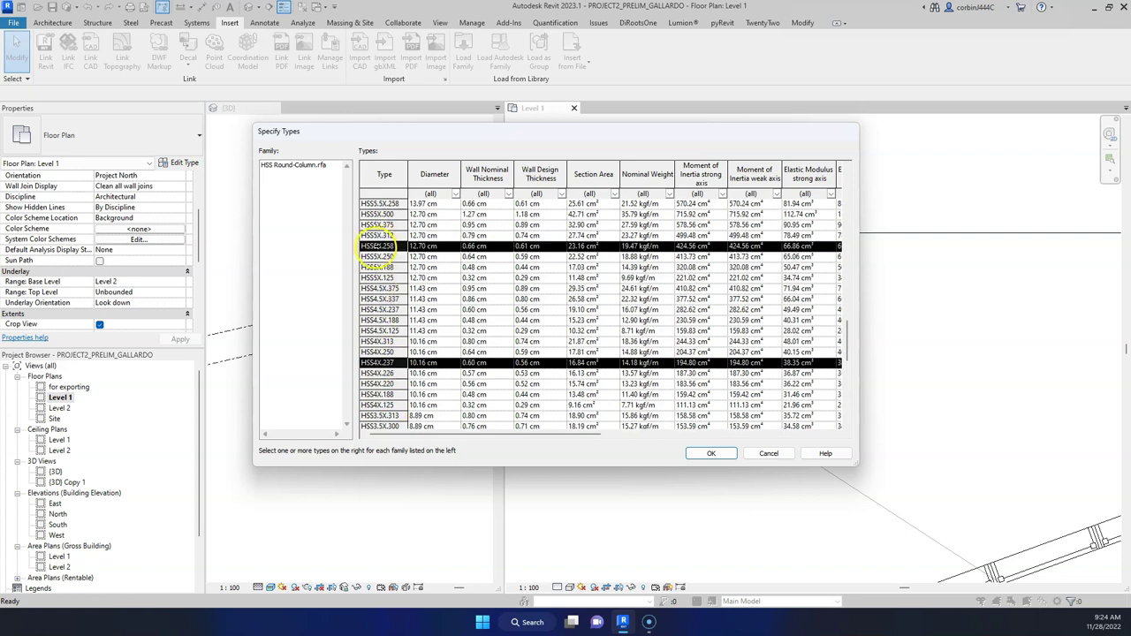
scroll(399, 301, "down", 2)
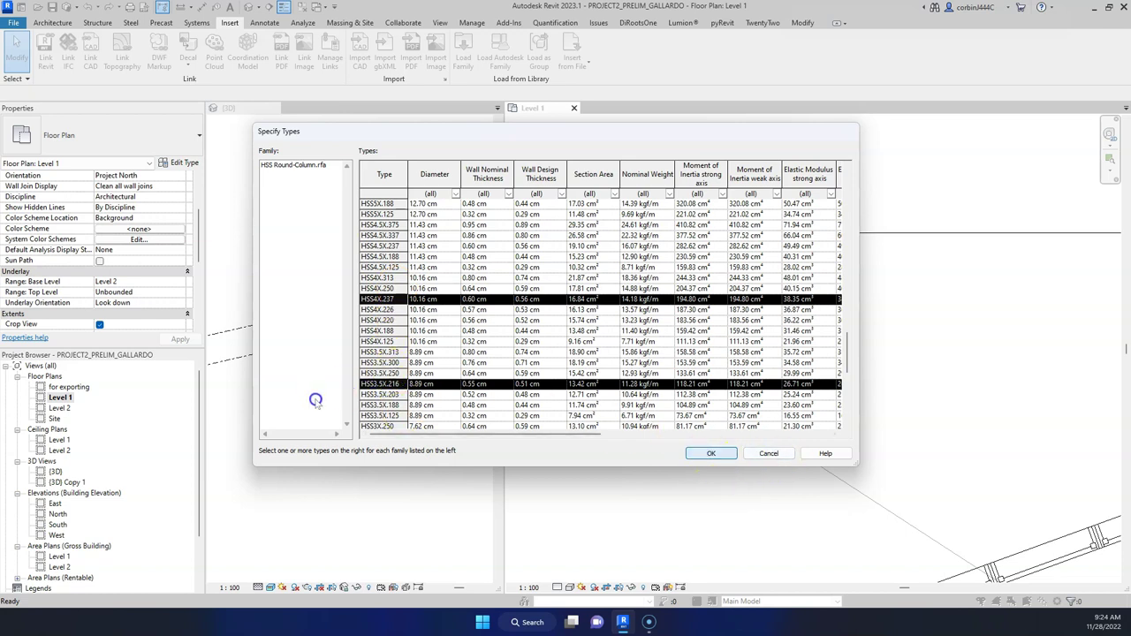
left_click(708, 454)
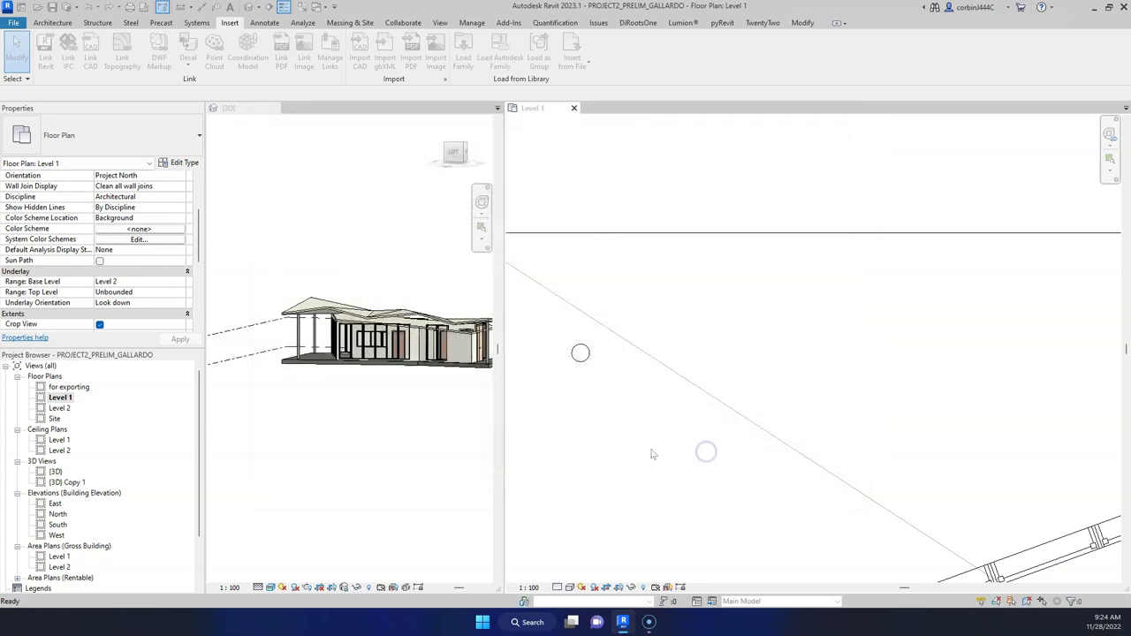
Examine the column types available for the round column near the terrace corner.
scroll(605, 340, "up", 3)
scroll(598, 343, "up", 2)
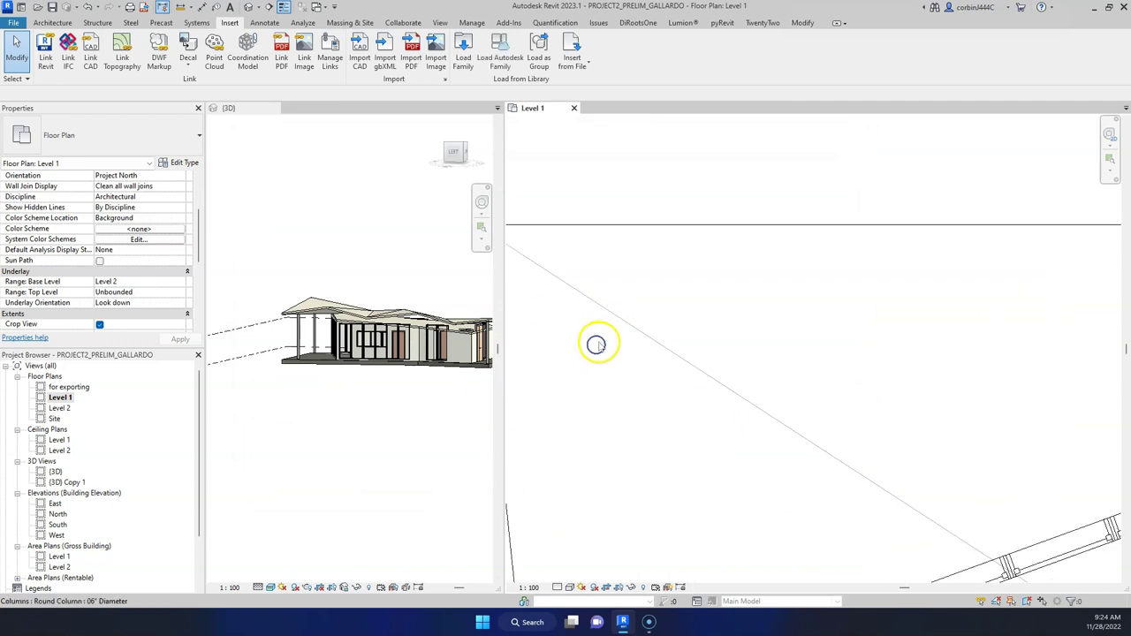
left_click(596, 343)
scroll(597, 343, "down", 1)
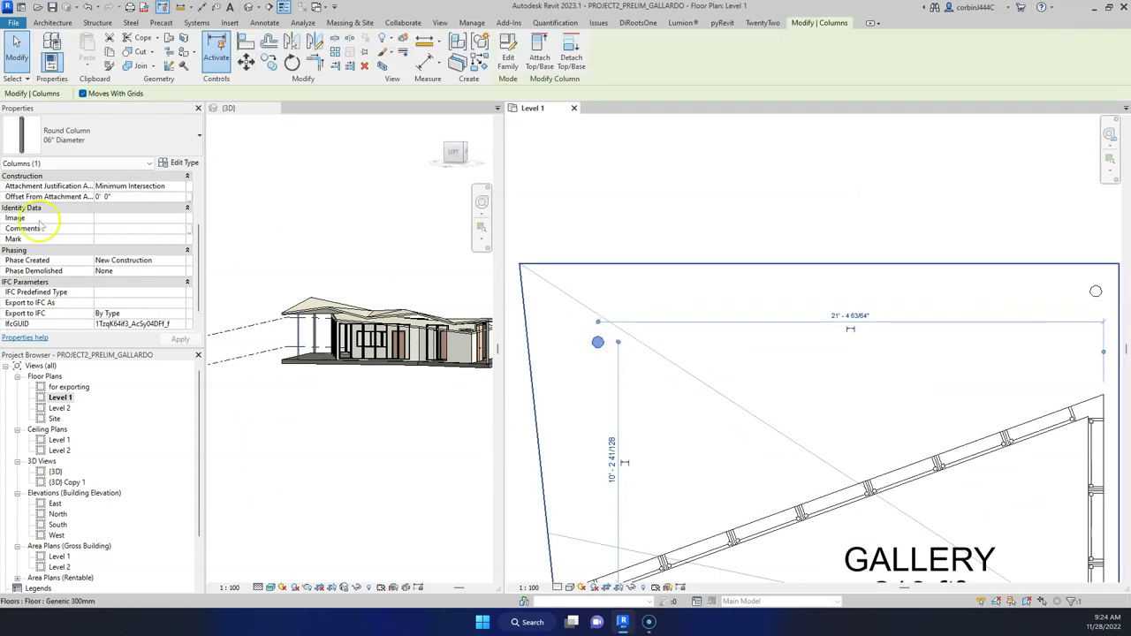
left_click(95, 134)
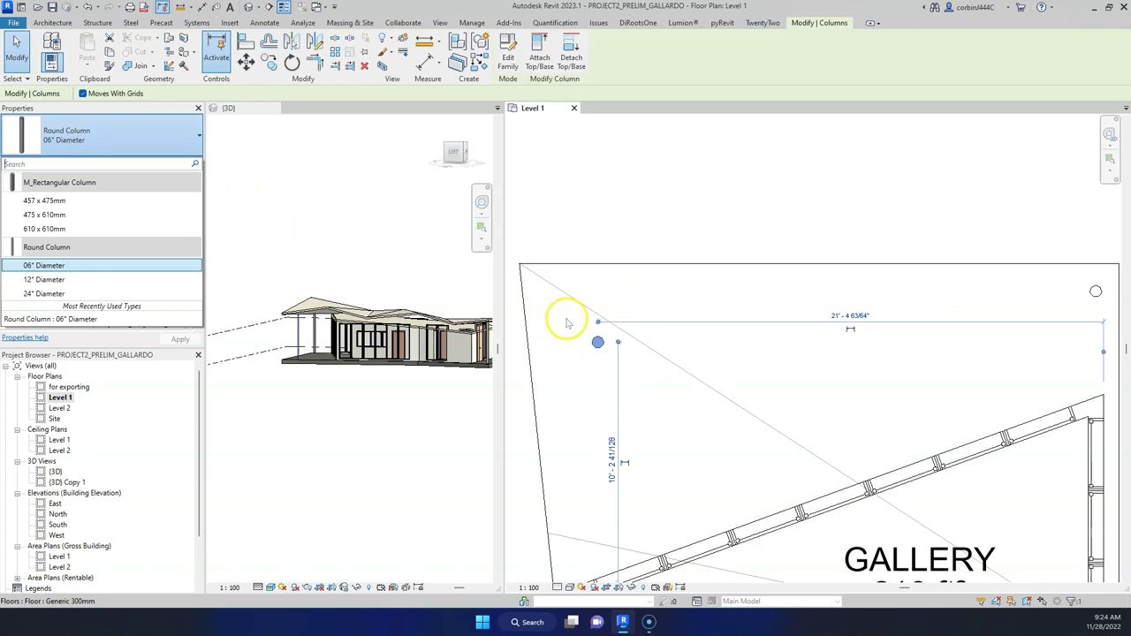
left_click(625, 378)
left_click(619, 369)
Select all instances of that round column in the entire project and review the types they can switch to.
left_click(599, 340)
right_click(598, 340)
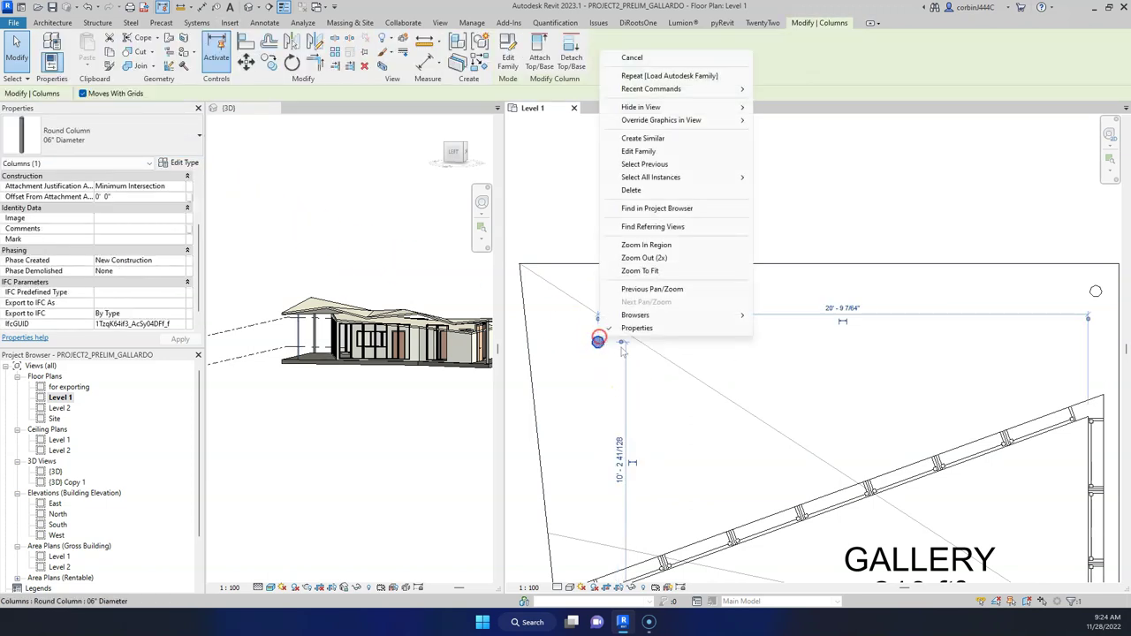
mouse_move(695, 183)
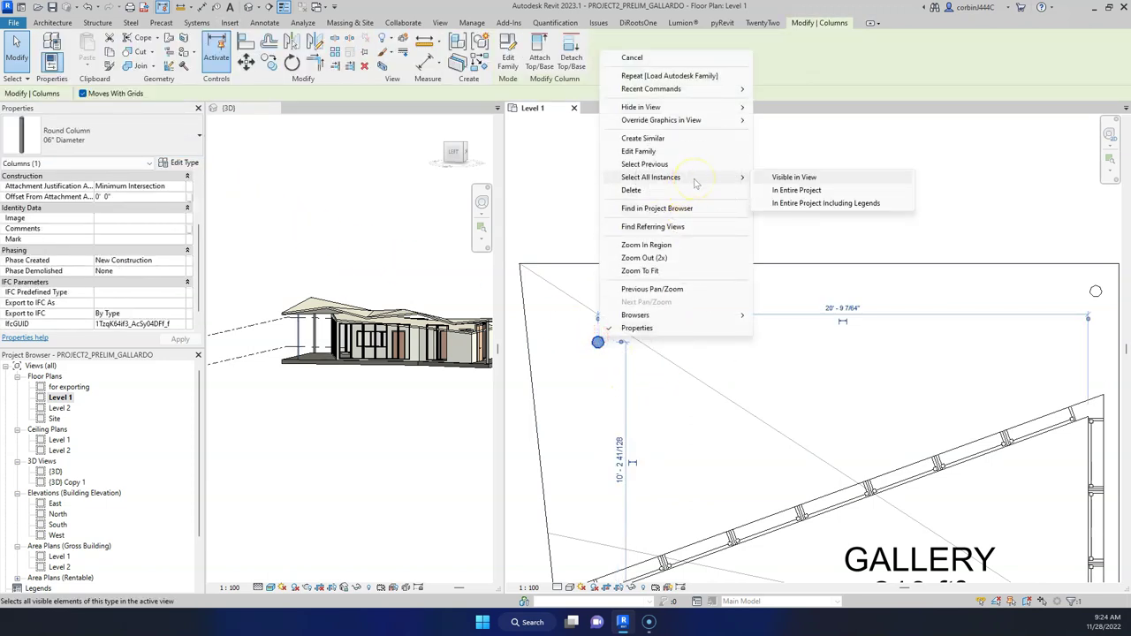
left_click(812, 190)
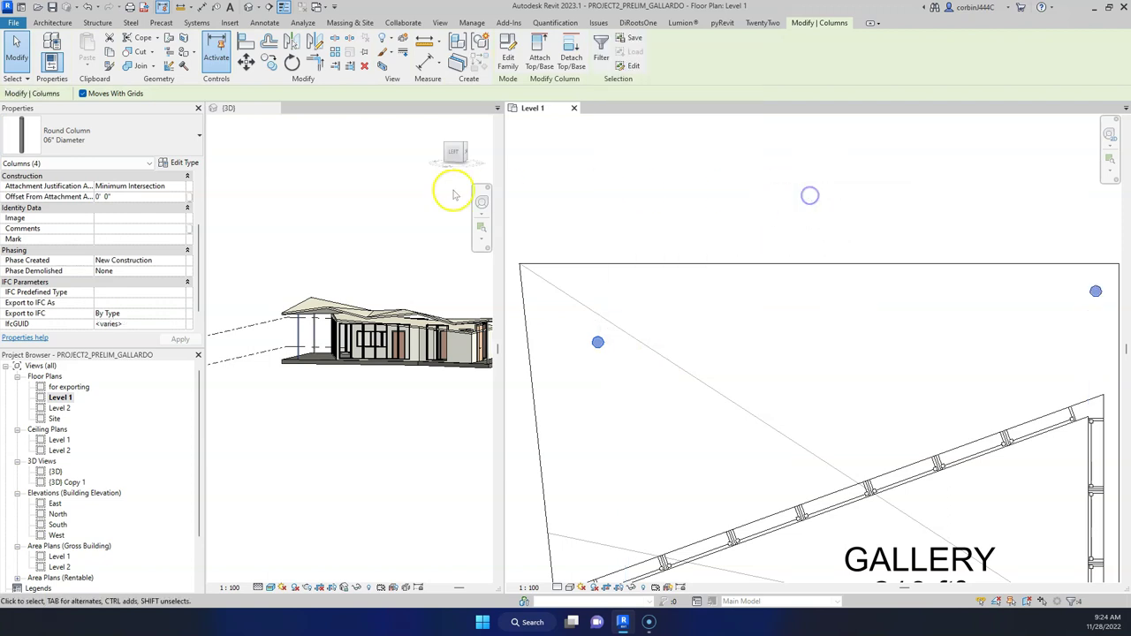
left_click(106, 140)
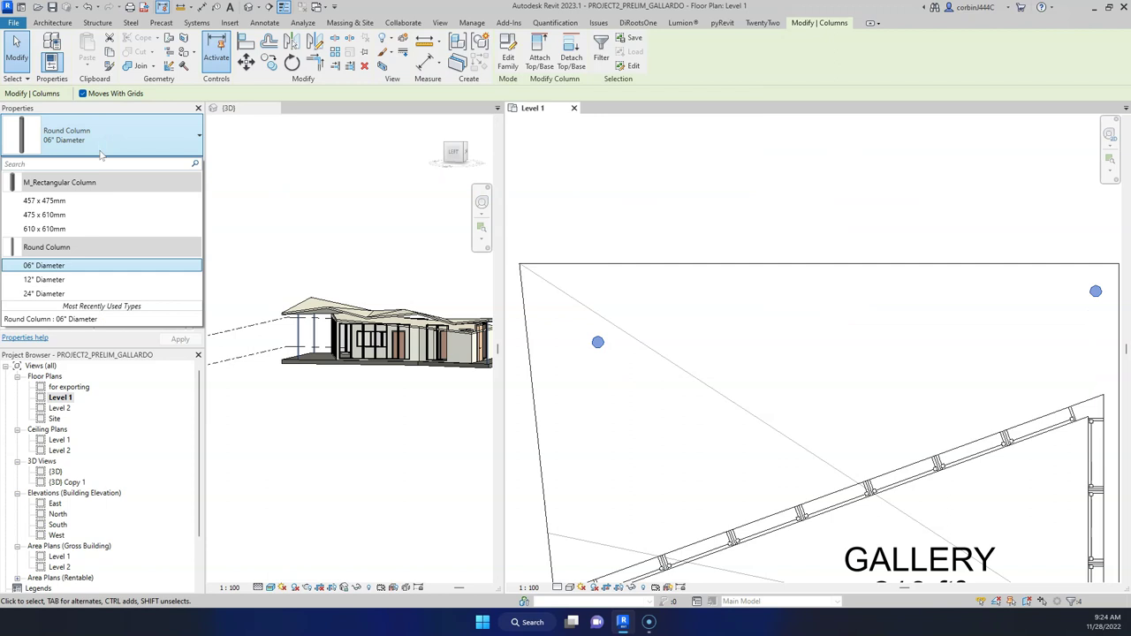
left_click(100, 152)
left_click(613, 378)
scroll(613, 378, "up", 2)
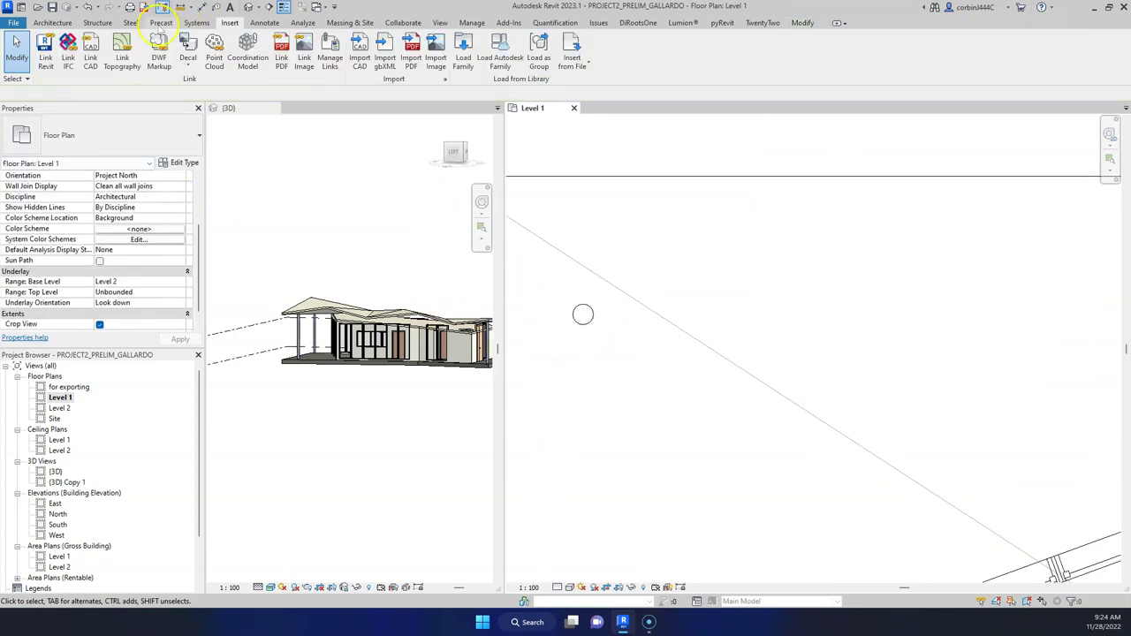
Start placing a slanted structural column using the HSS Round-Column type HSS3.5X.216.
left_click(98, 22)
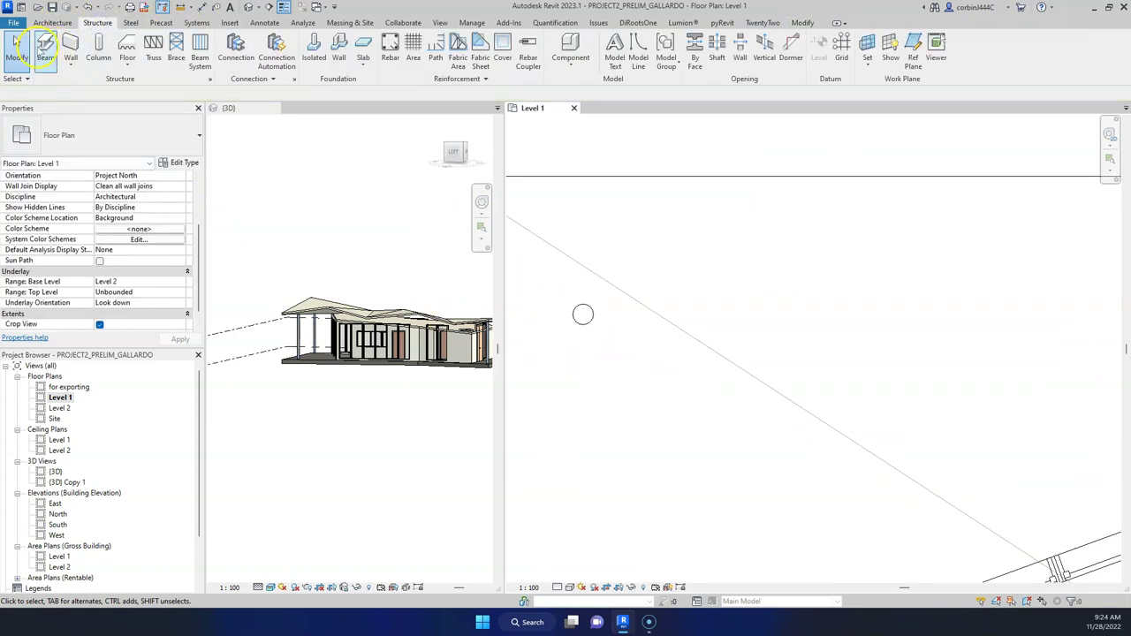
left_click(45, 46)
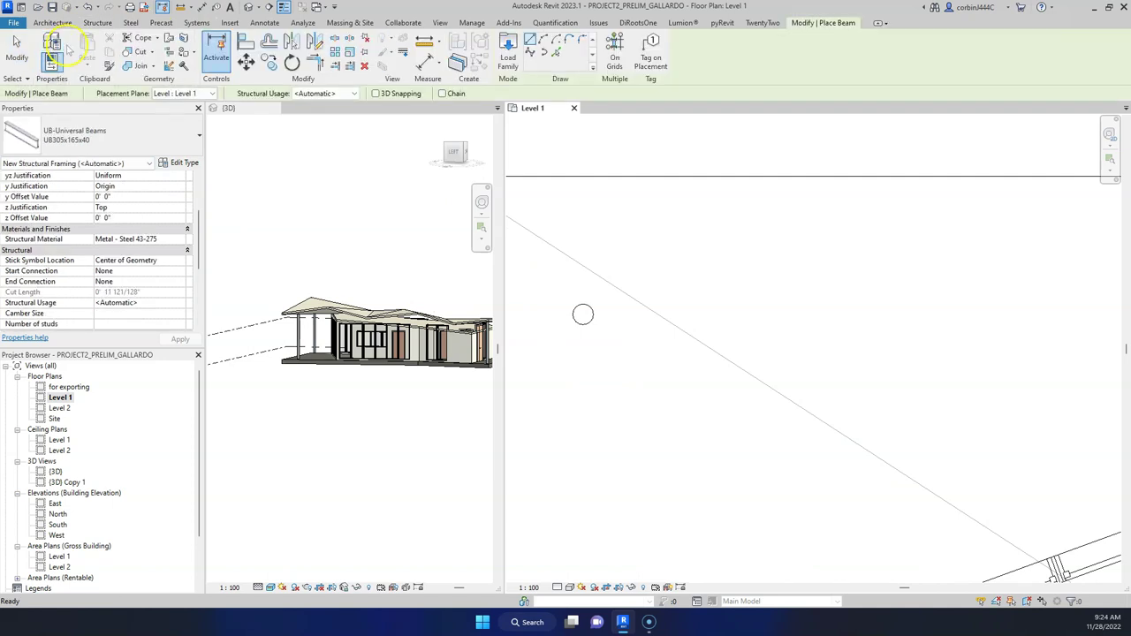
key("Escape")
left_click(96, 46)
left_click(69, 138)
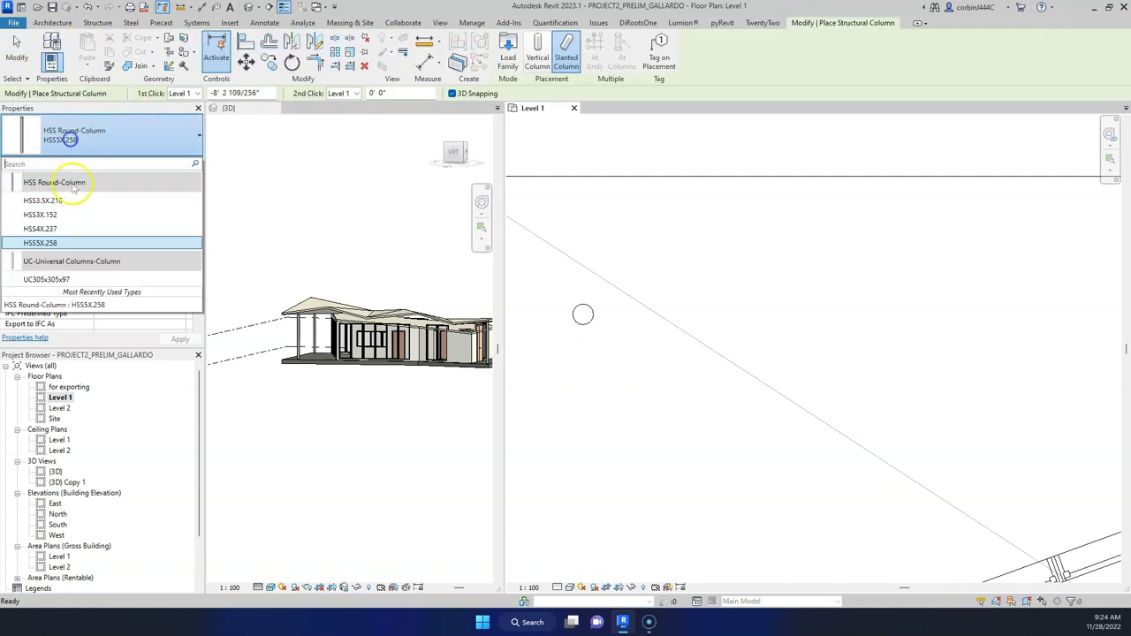
left_click(65, 201)
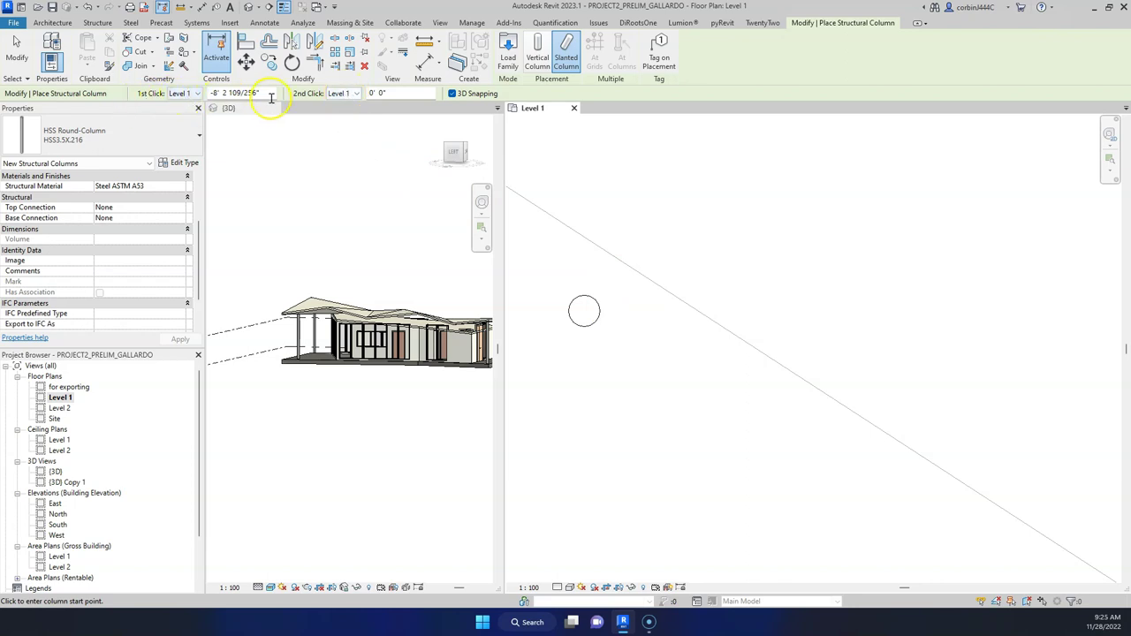
Set the slanted column's first point to Level 1 with a 0' 0" offset and its second point to Level 2.
type("0")
key("Return")
left_click(636, 323)
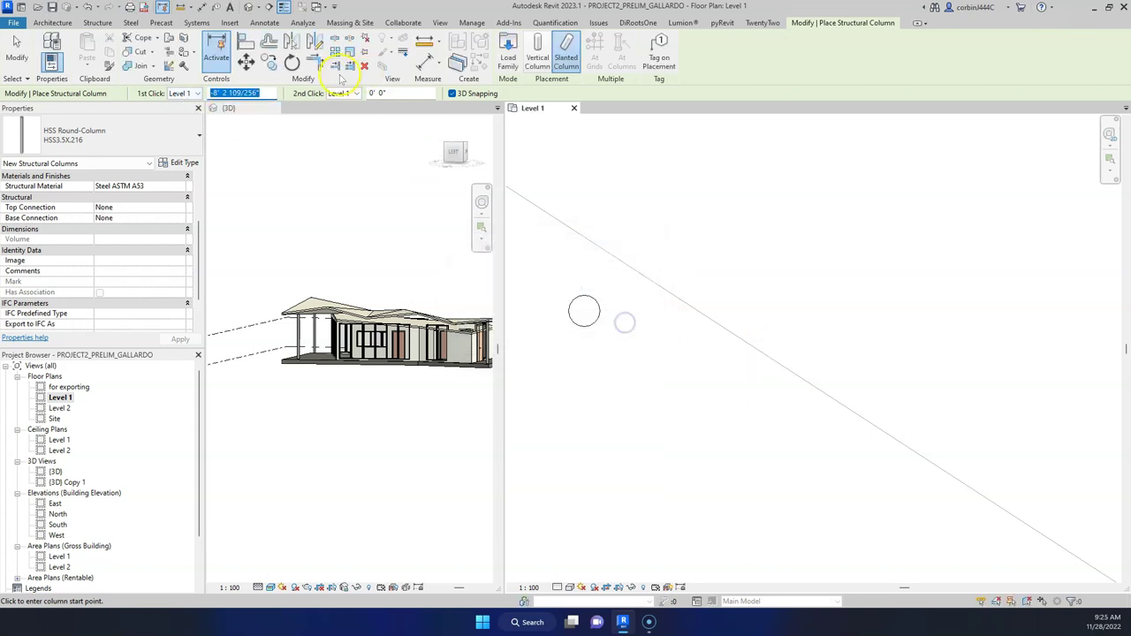
left_click(342, 94)
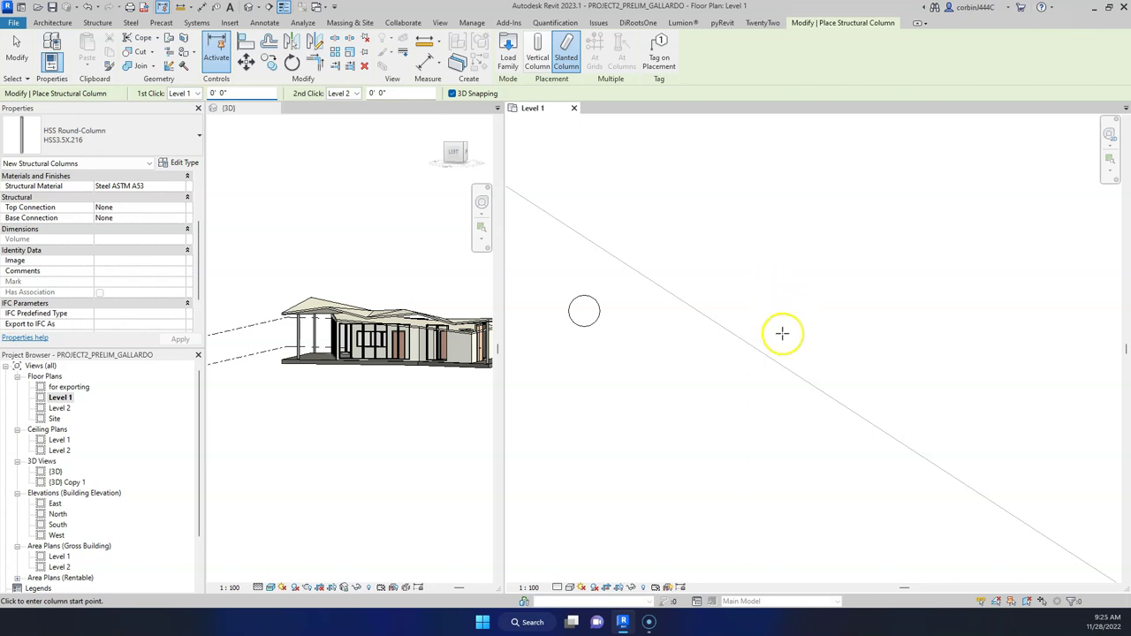
scroll(621, 310, "down", 3)
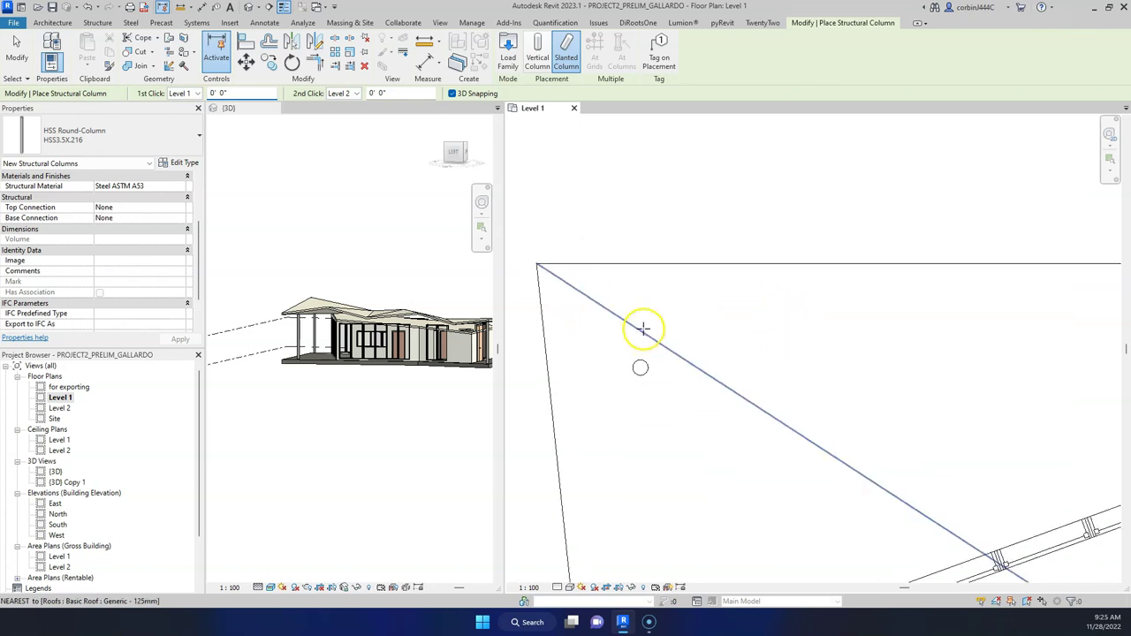
Switch to vertical placement and add HSS3.5X.216 columns of 9' 0" unconnected depth at the round columns on the terrace and vestibule ends.
left_click(530, 52)
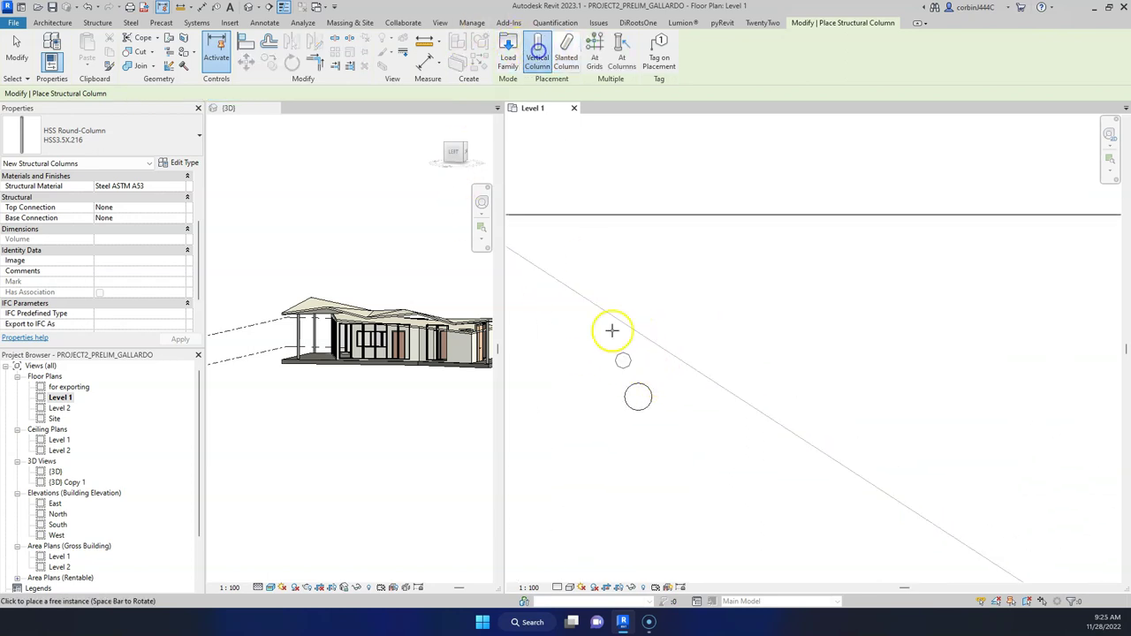
left_click(643, 404)
scroll(391, 361, "down", 3)
scroll(561, 391, "down", 3)
scroll(606, 336, "up", 2)
scroll(650, 317, "down", 2)
scroll(648, 316, "down", 3)
scroll(550, 434, "up", 4)
scroll(557, 433, "down", 2)
scroll(778, 425, "up", 3)
scroll(743, 412, "down", 4)
scroll(658, 417, "up", 2)
Place vertical HSS3.5X.216 columns of 9' 0" depth along the angled exterior wall beside the classroom corridor and vestibule.
scroll(664, 286, "up", 4)
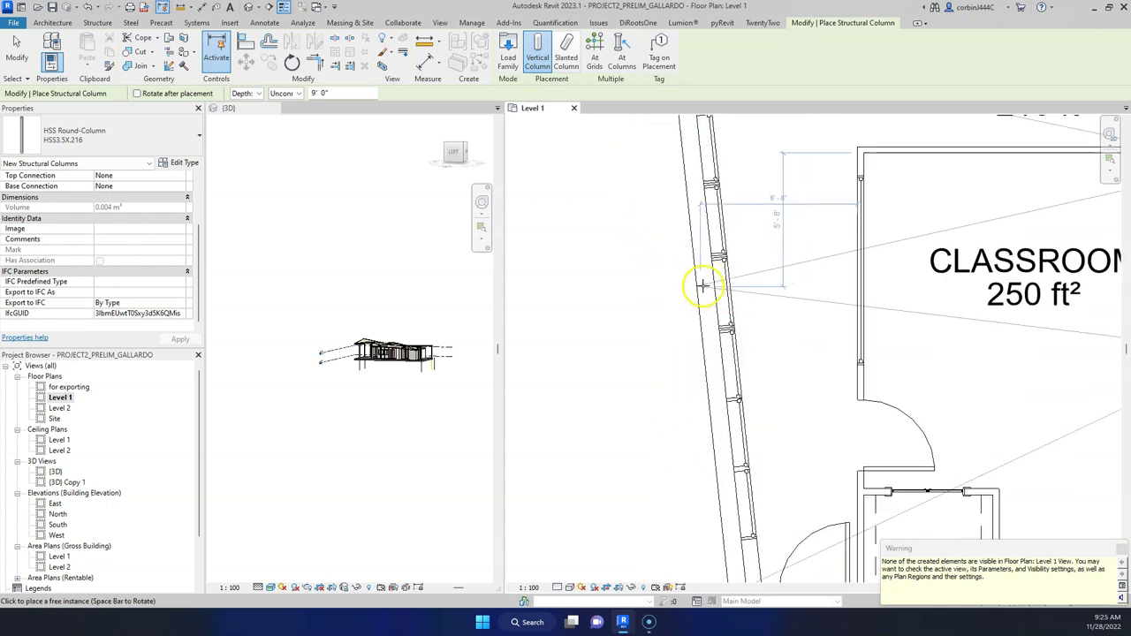
scroll(668, 422, "down", 4)
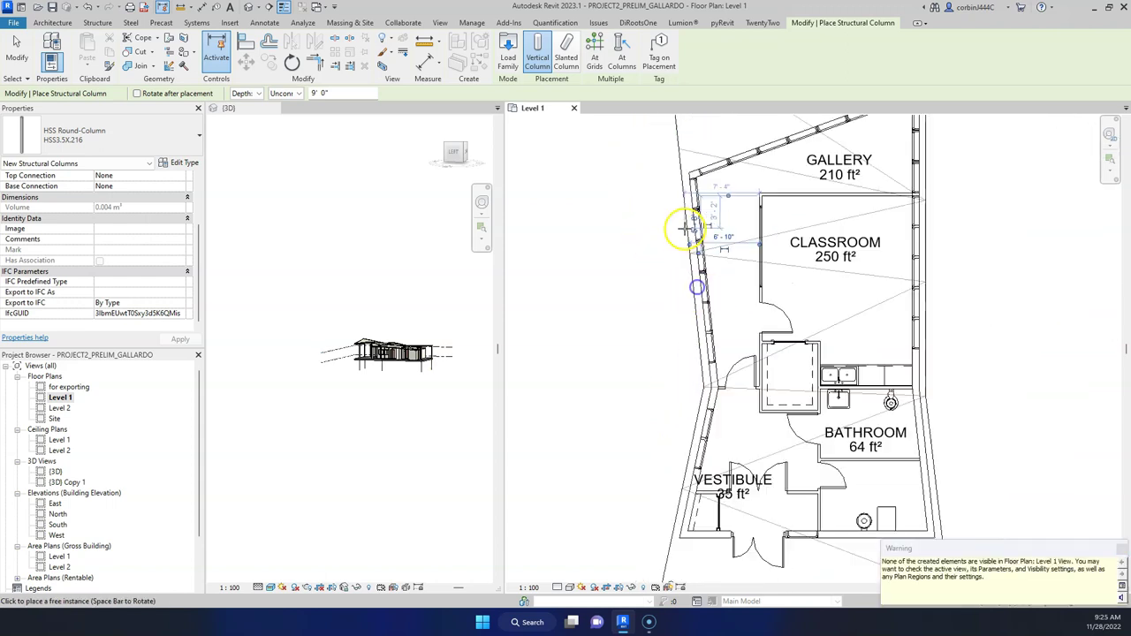
scroll(699, 421, "up", 3)
left_click(698, 427)
scroll(698, 427, "down", 4)
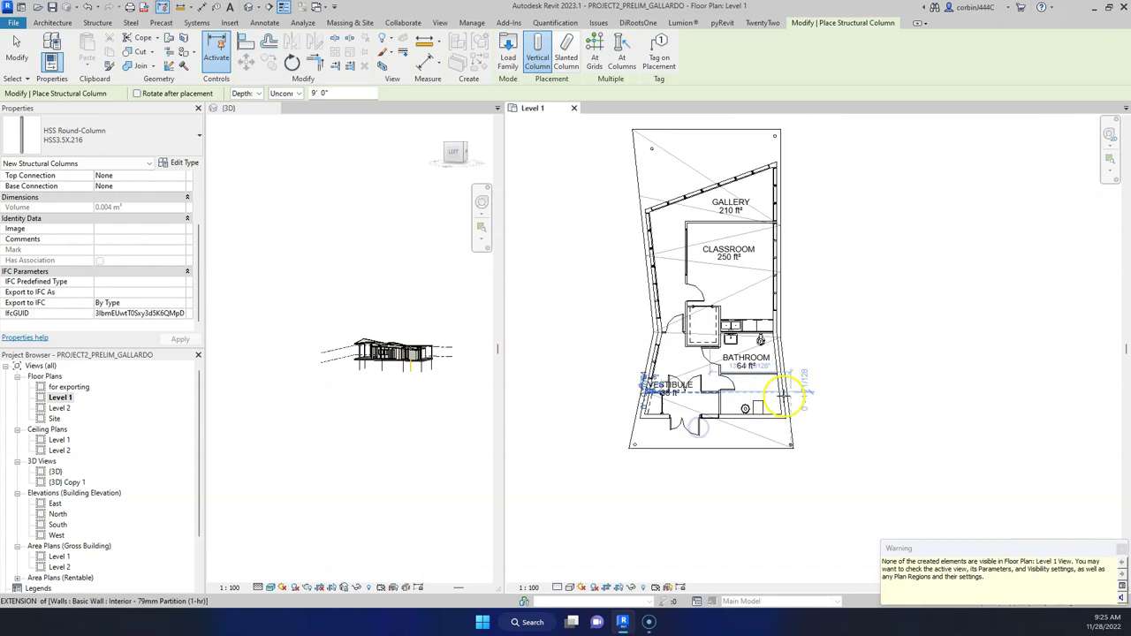
Place matching 9' 0" deep vertical columns along the opposite exterior wall beside the bathroom and classroom.
scroll(766, 277, "up", 4)
left_click(766, 277)
left_click(767, 373)
scroll(767, 362, "down", 4)
scroll(756, 270, "up", 4)
left_click(764, 188)
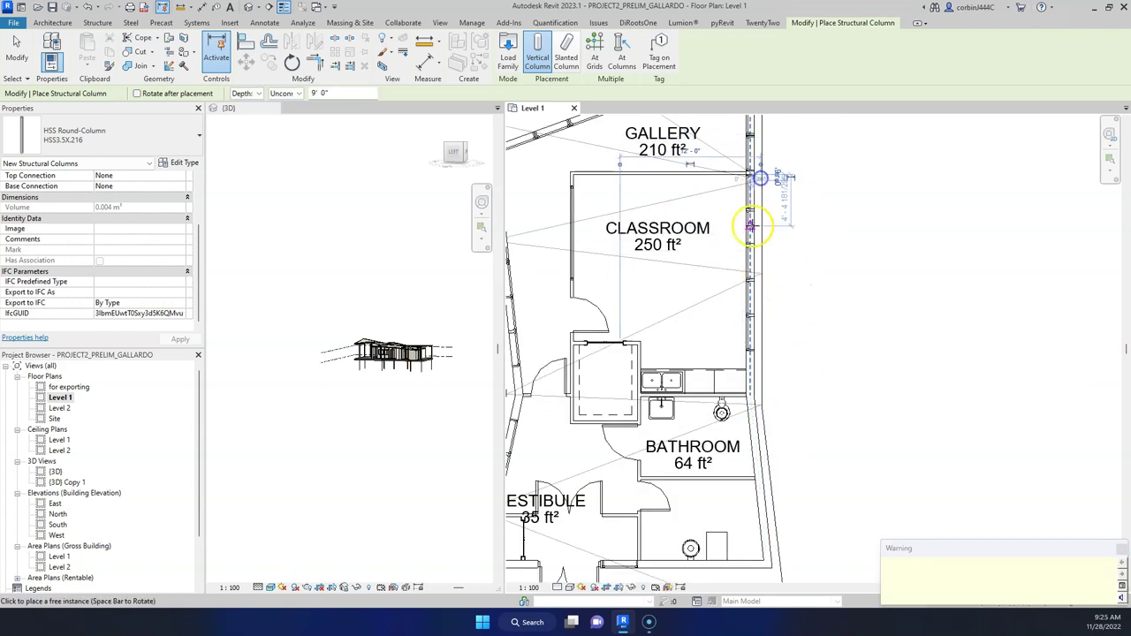
scroll(757, 238, "down", 4)
scroll(561, 208, "up", 4)
scroll(561, 209, "up", 2)
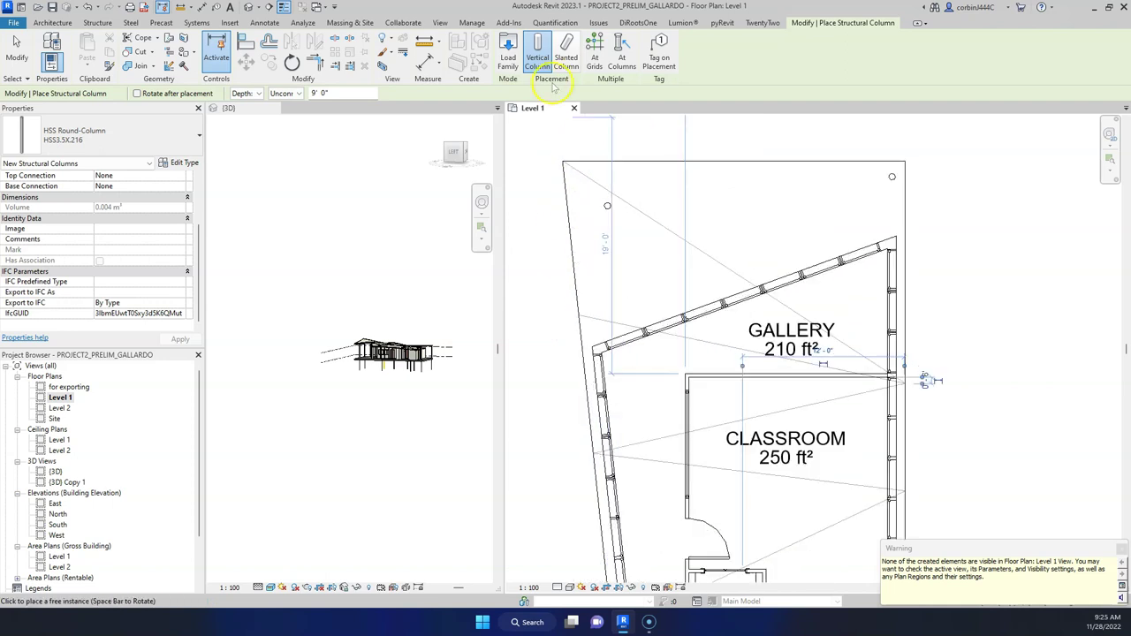
left_click(566, 53)
scroll(592, 327, "down", 3)
scroll(592, 327, "up", 5)
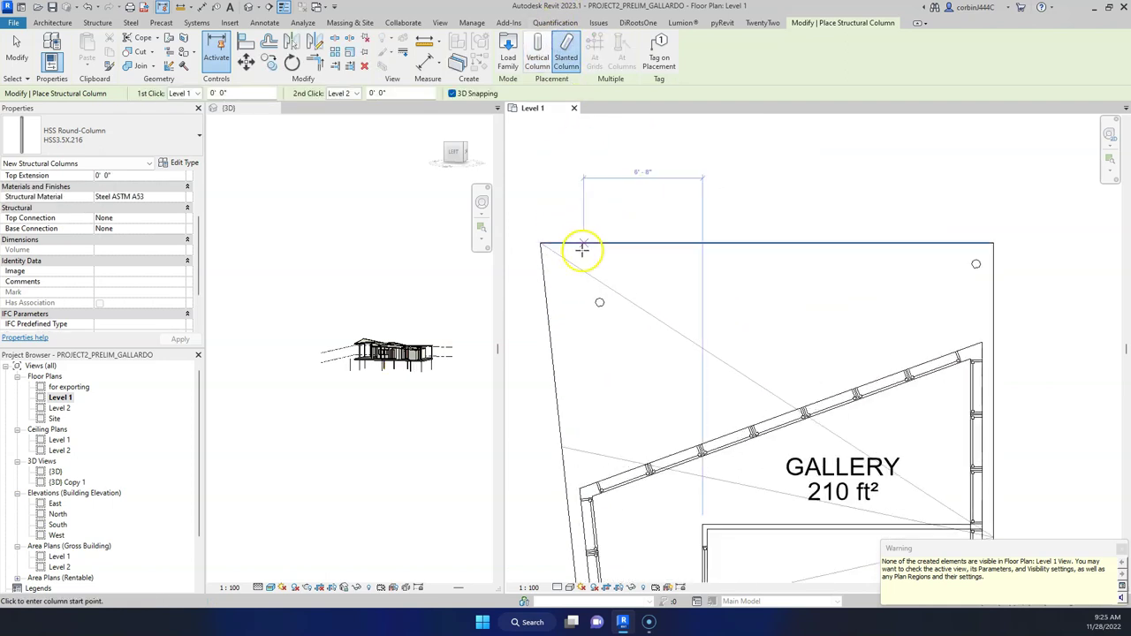
scroll(404, 384, "up", 3)
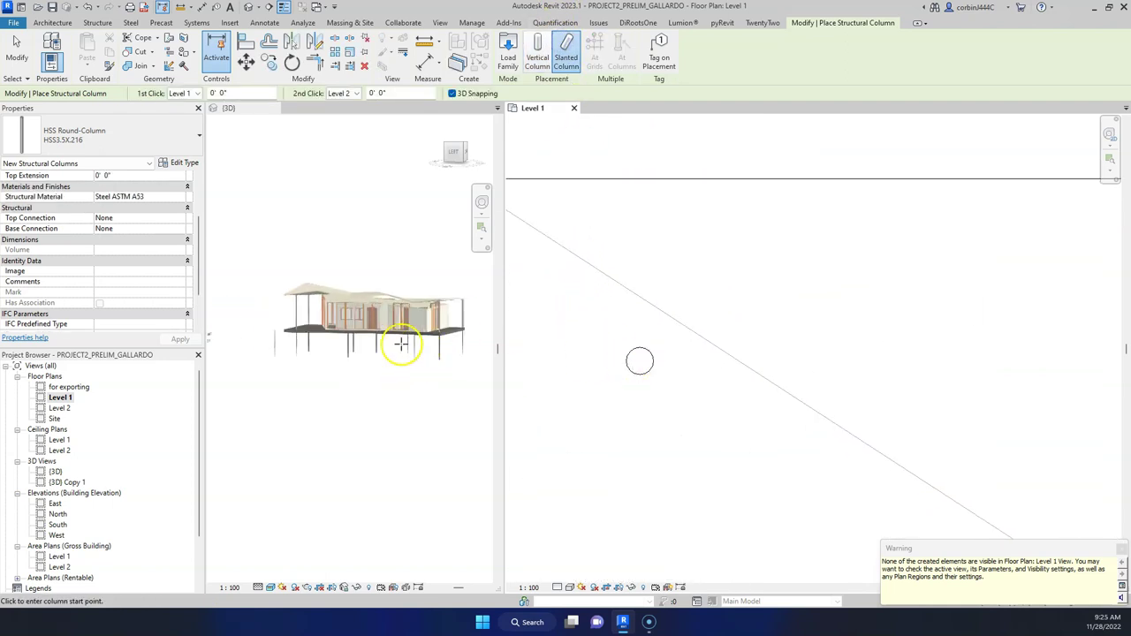
Select the vertical structural columns below the deck and set their top level to Level 2 and base offset to -1' 0".
left_click(397, 349)
left_click_drag(485, 397, 244, 347)
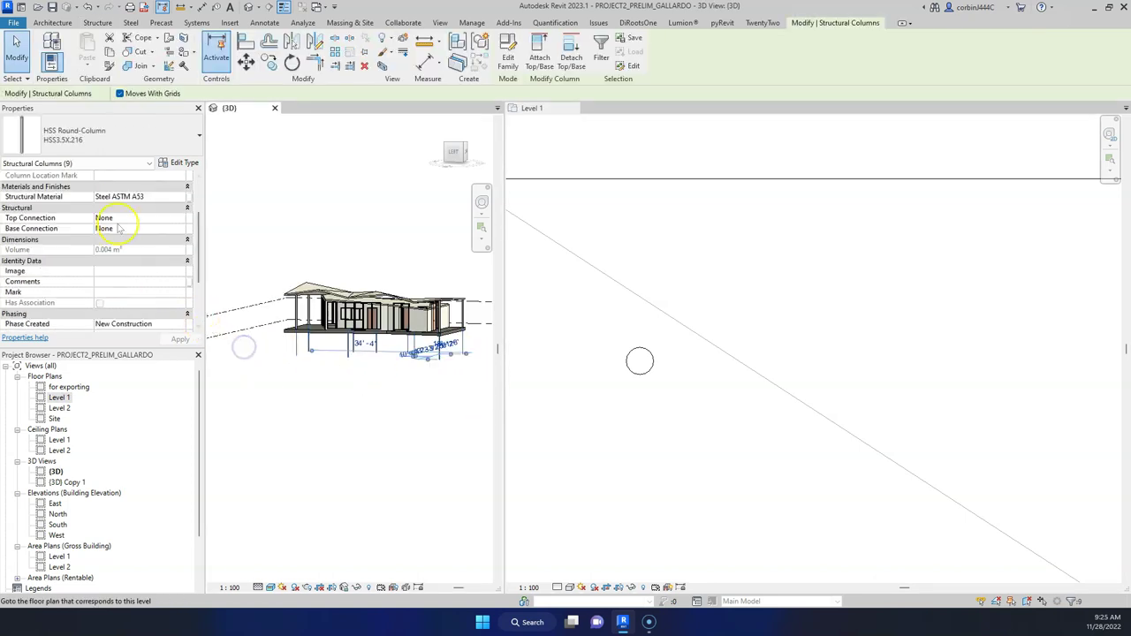
scroll(141, 230, "up", 3)
left_click(179, 211)
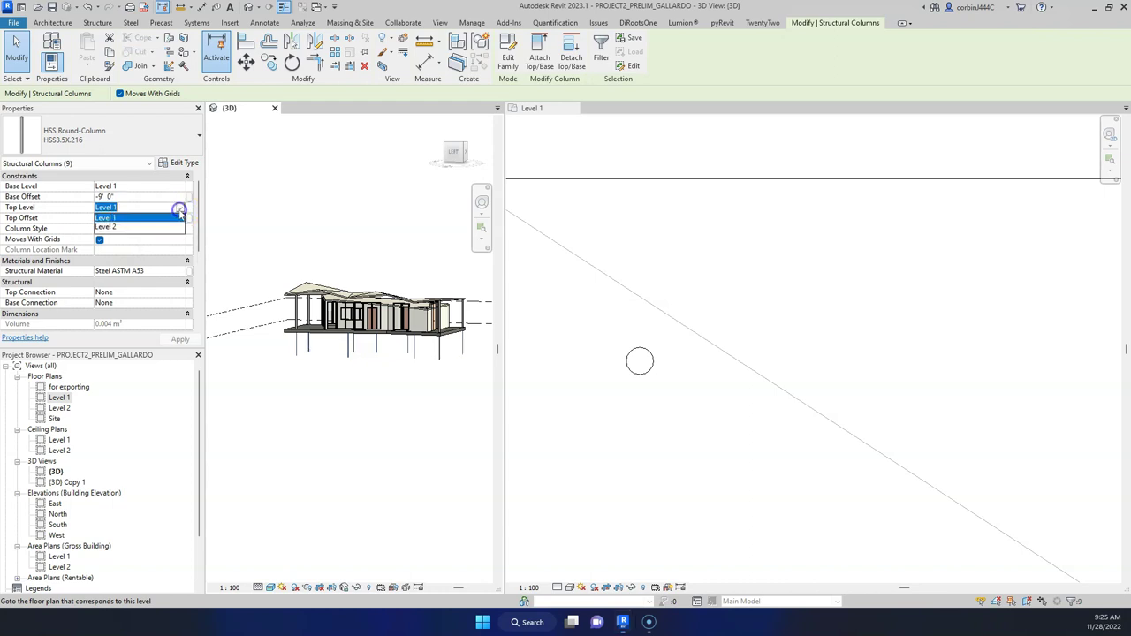
left_click(124, 227)
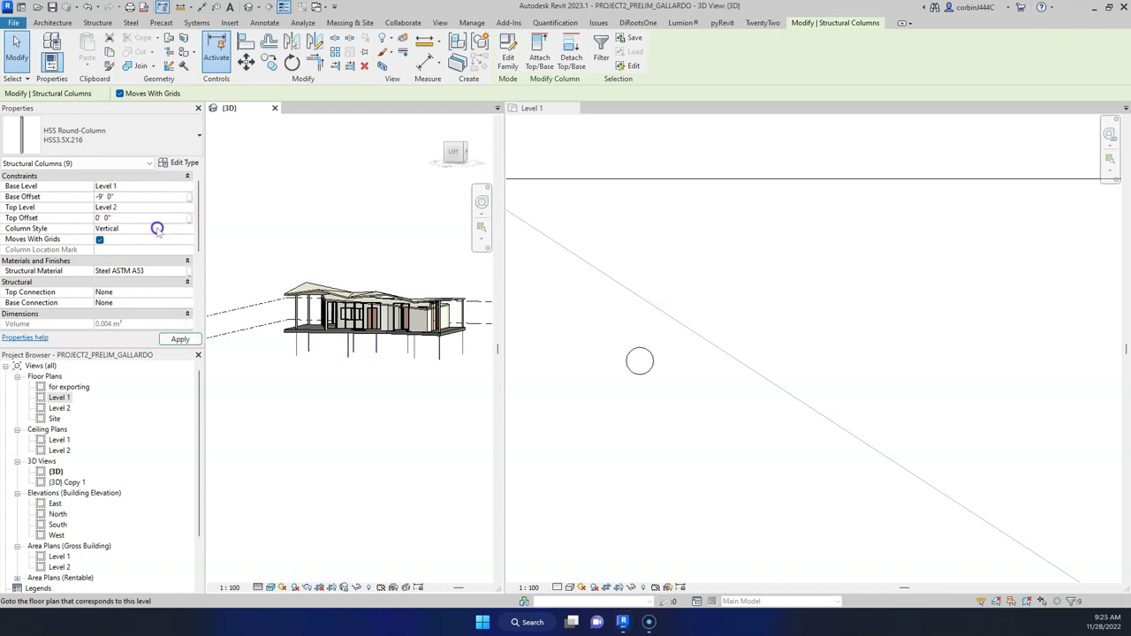
left_click(179, 339)
left_click(177, 193)
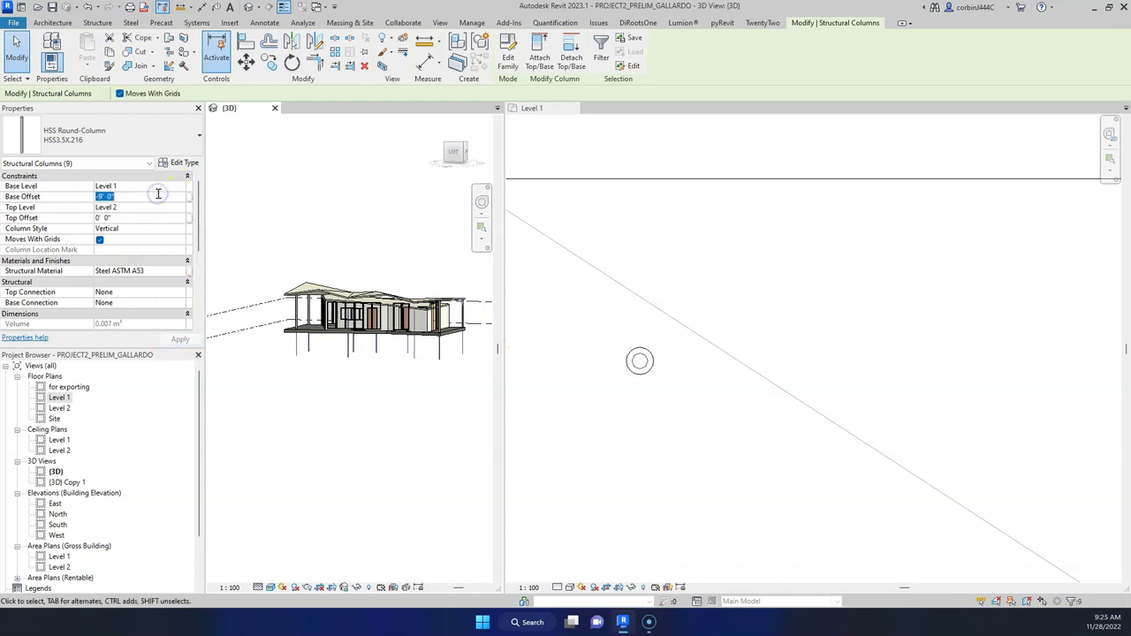
key("Return")
left_click(351, 367)
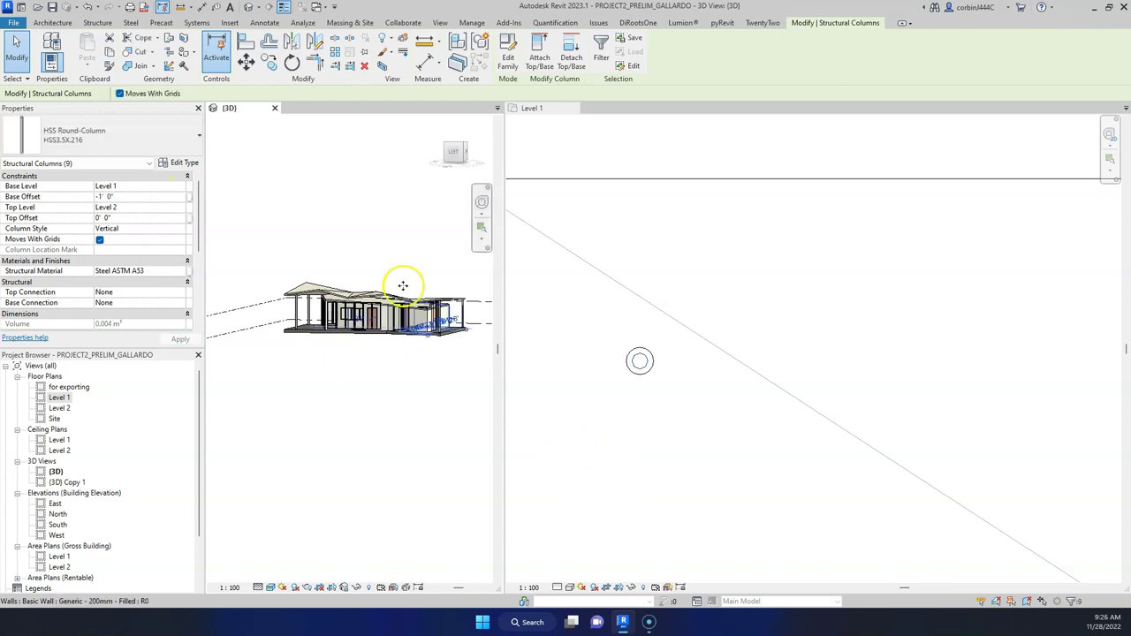
Delete all instances of the 6" diameter architectural round column in the entire project.
left_click(643, 359)
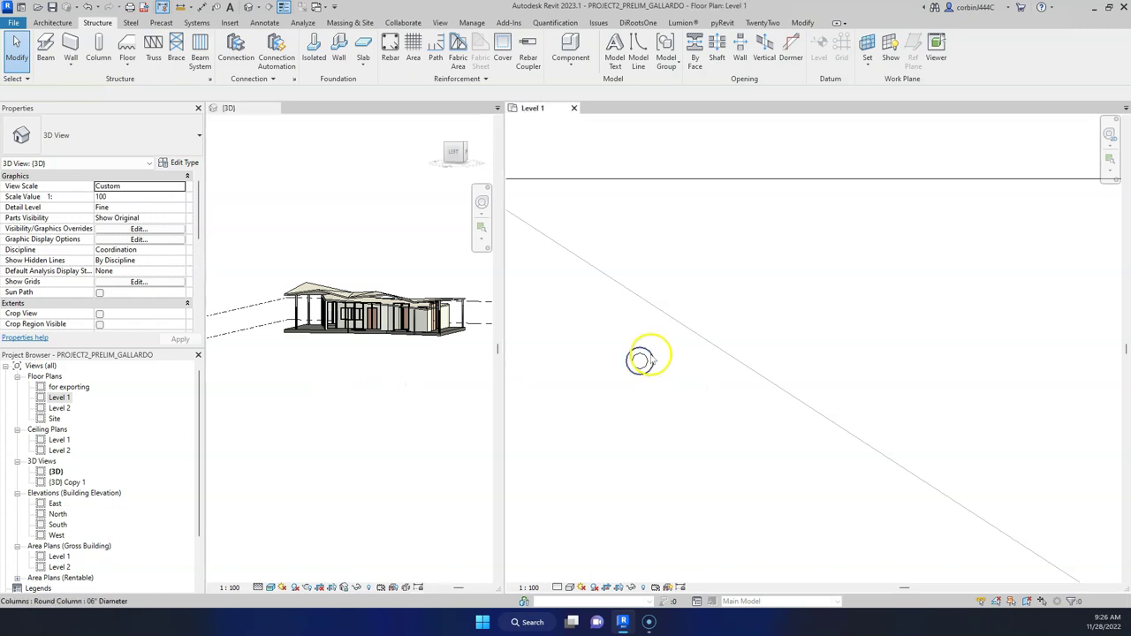
right_click(641, 357)
mouse_move(760, 190)
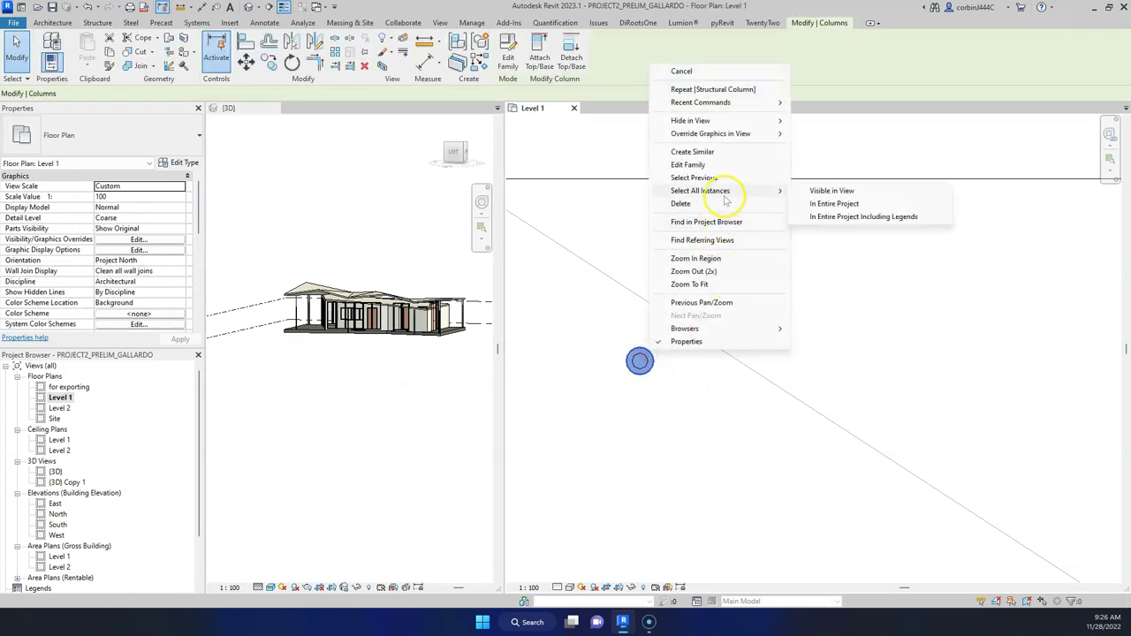
left_click(839, 204)
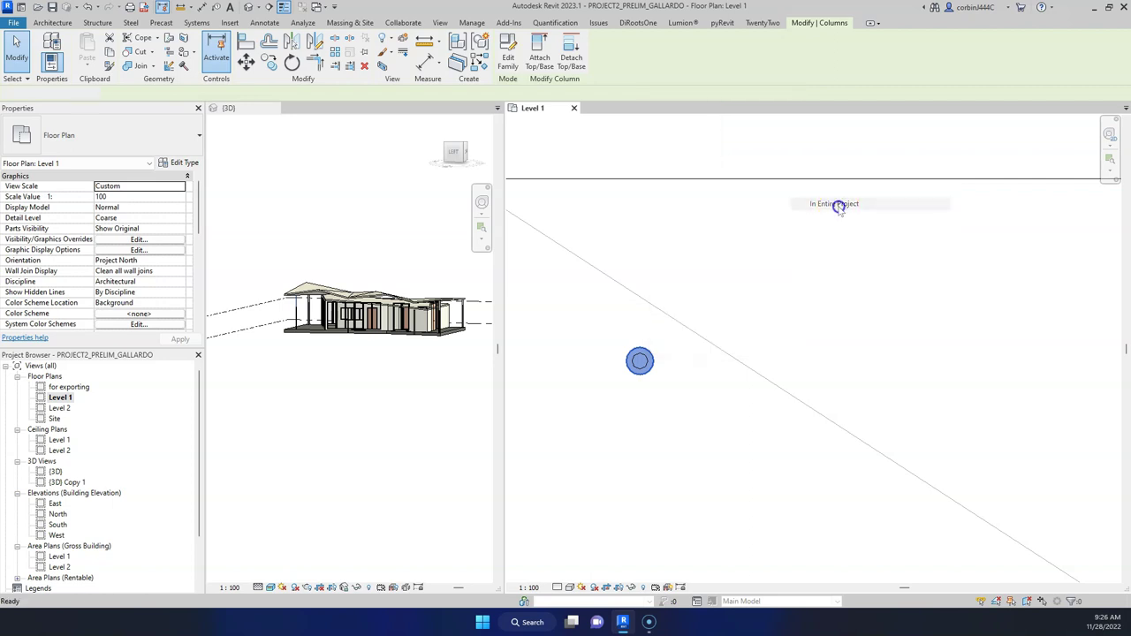
key("Escape")
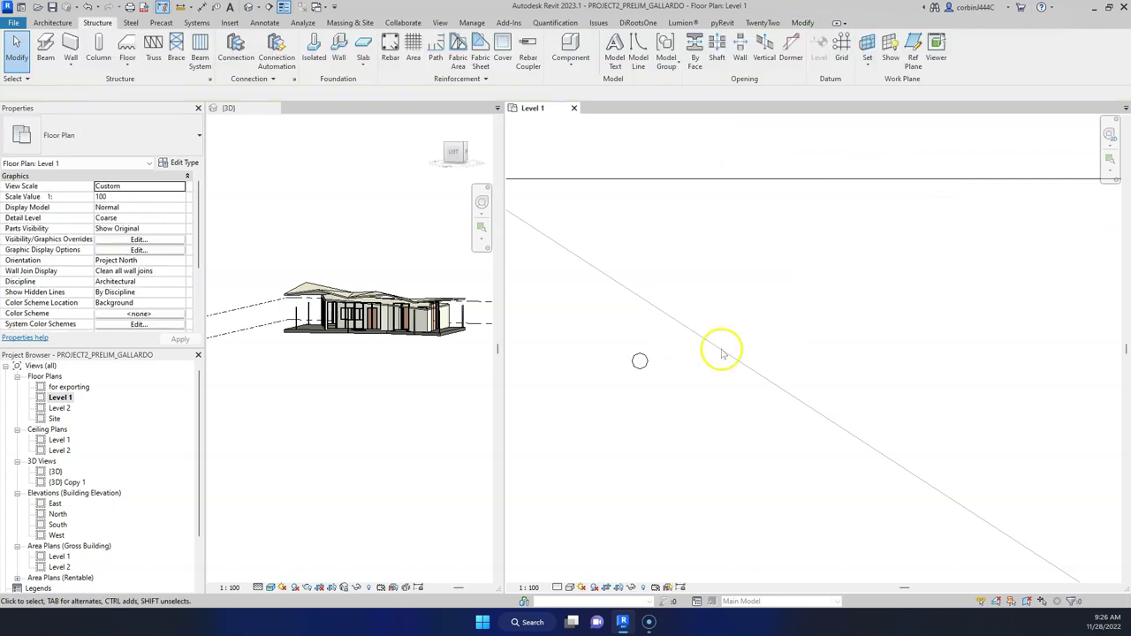
Try to place a slanted column from the terrace corner column to the roof edge, starting at Level 1 with a 0' 0" offset.
scroll(584, 349, "down", 2)
scroll(605, 353, "up", 2)
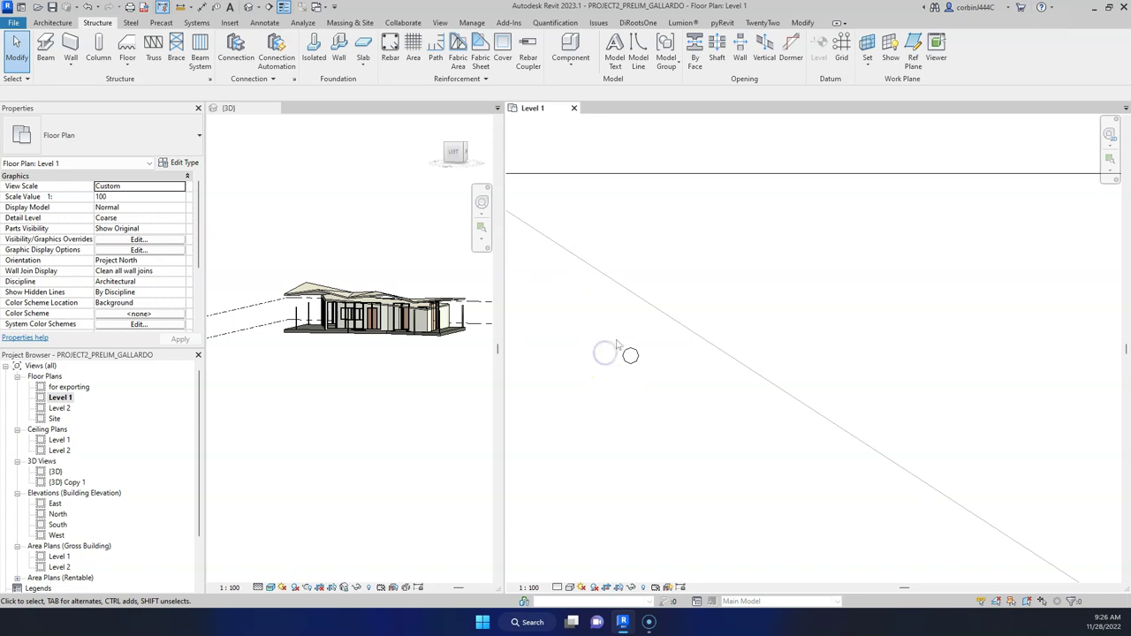
left_click(629, 354)
left_click_drag(654, 349, 575, 278)
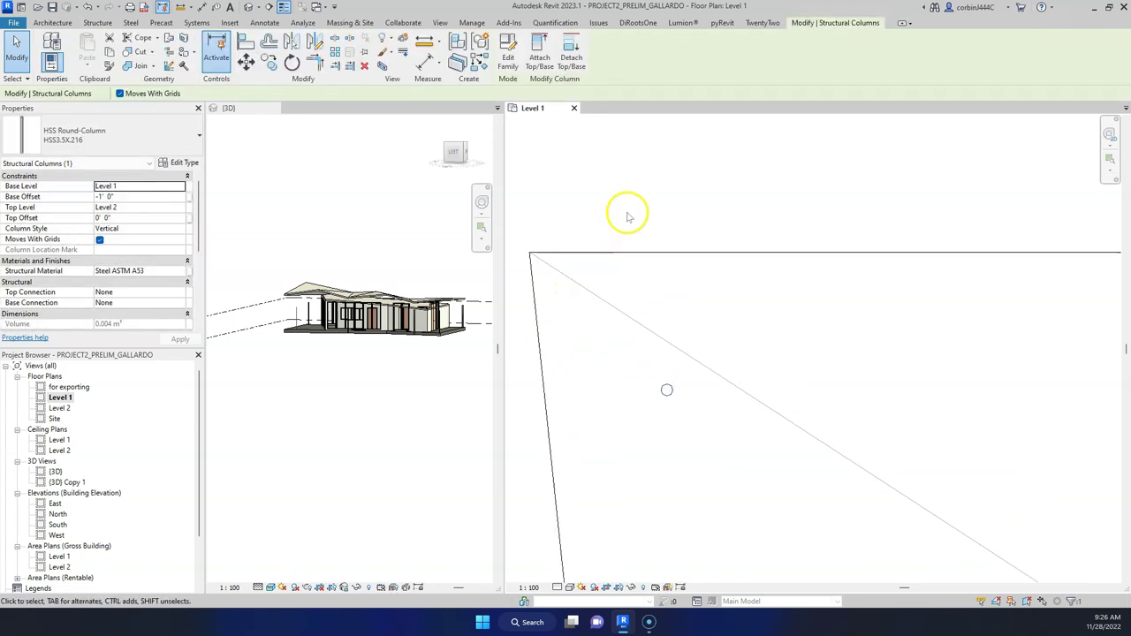
left_click(696, 218)
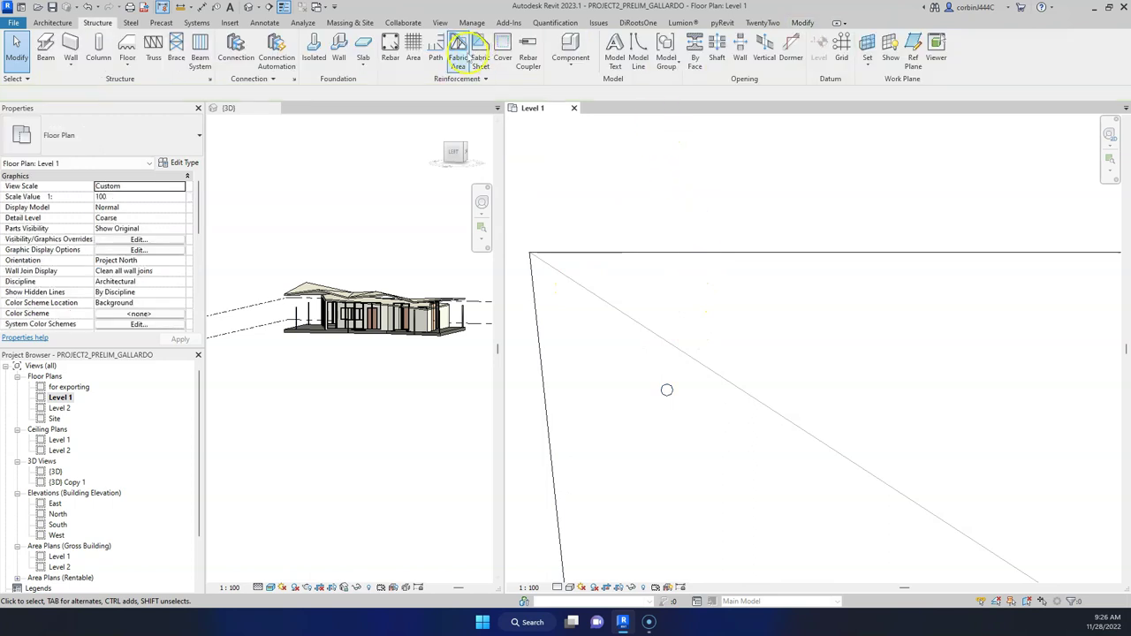
left_click(100, 44)
left_click(566, 50)
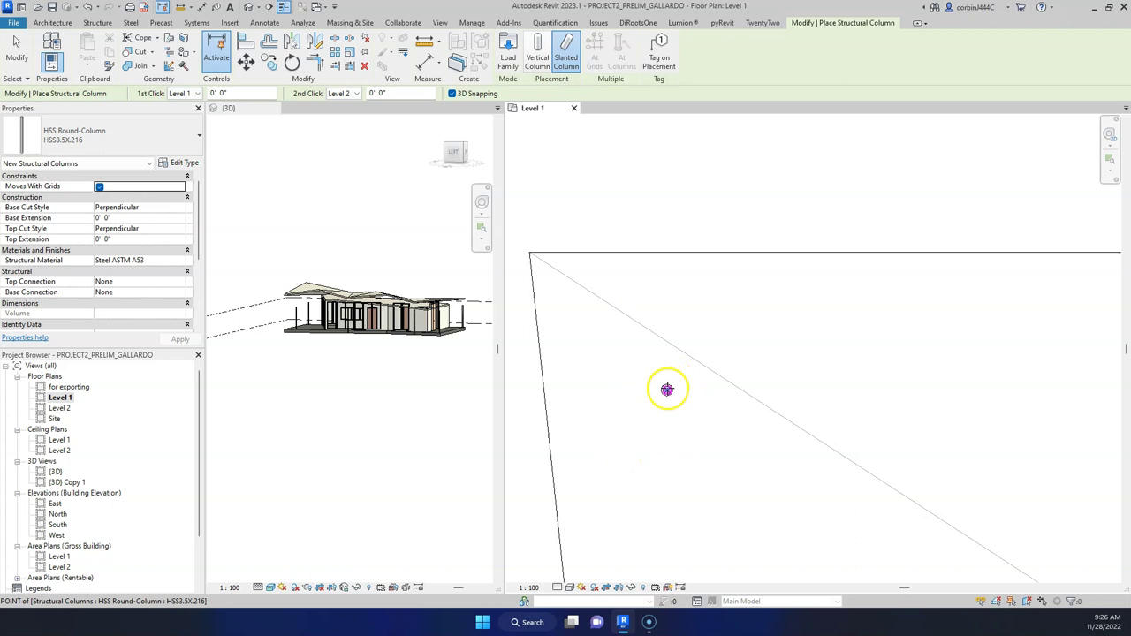
left_click(666, 389)
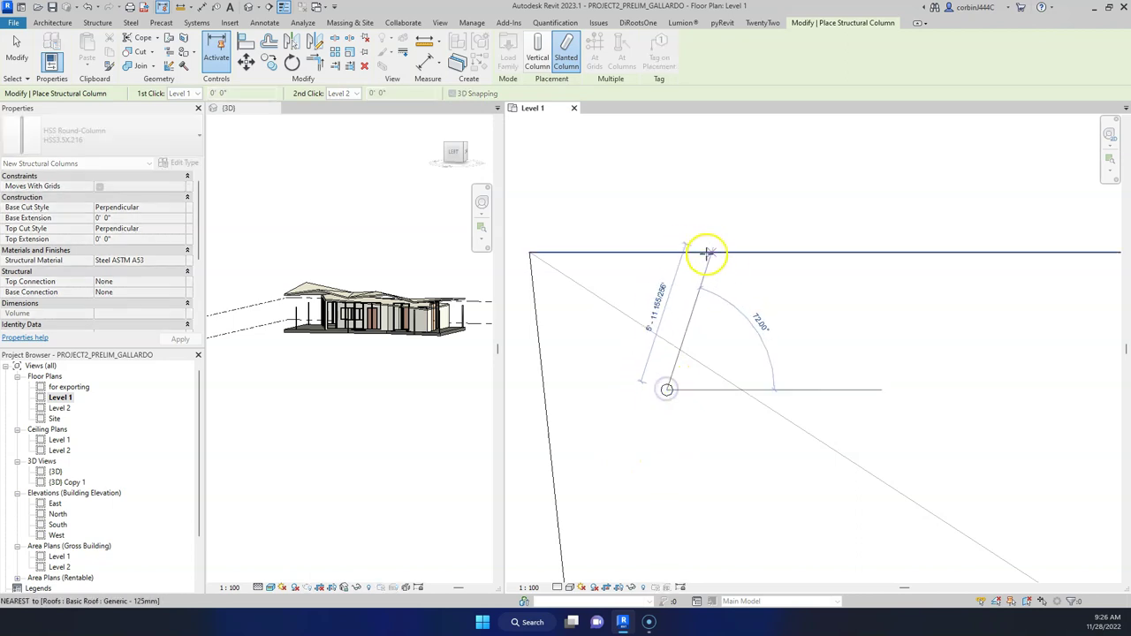
left_click(796, 254)
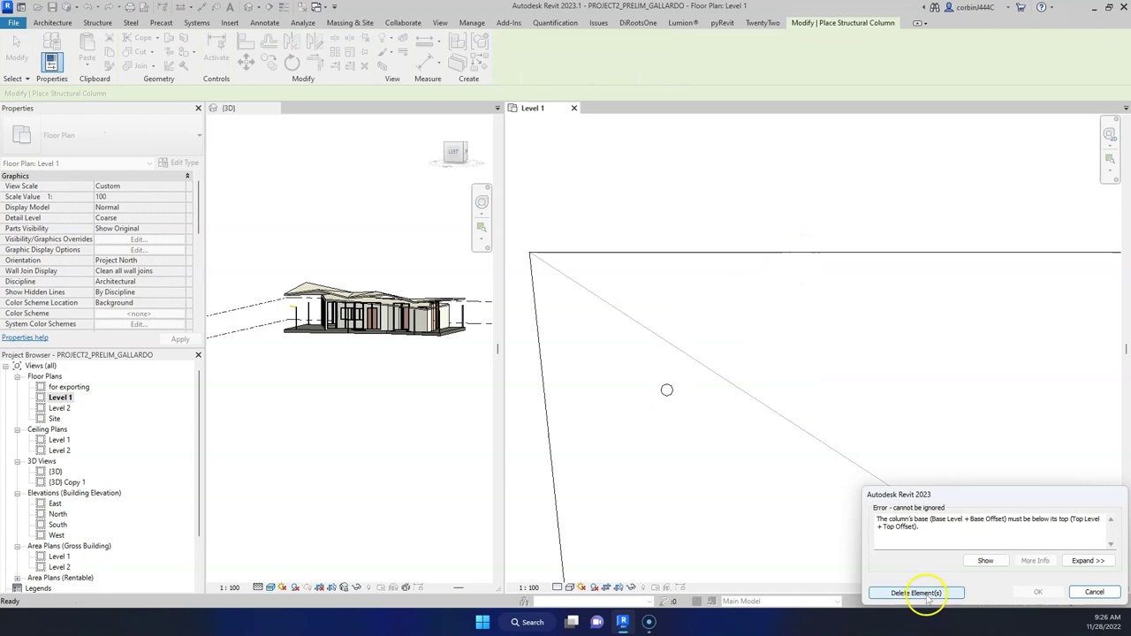
left_click(921, 594)
Place a slanted column without 3D snapping from the corner column toward the roof's end edge, from Level 1 at -9' 0" to Level 2.
left_click(97, 46)
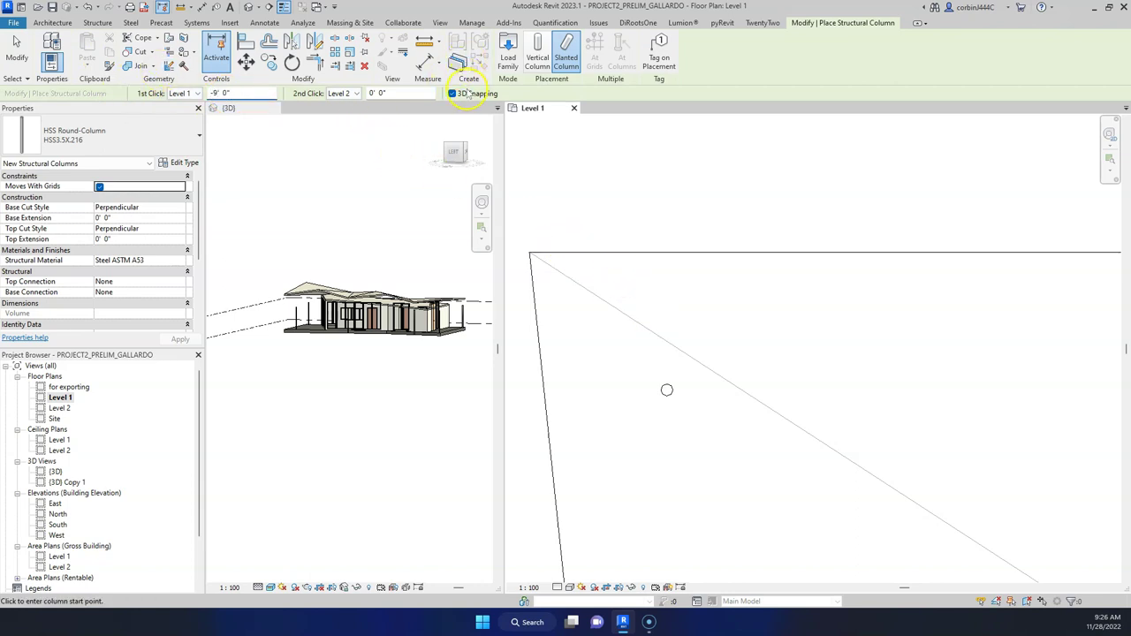
left_click(667, 390)
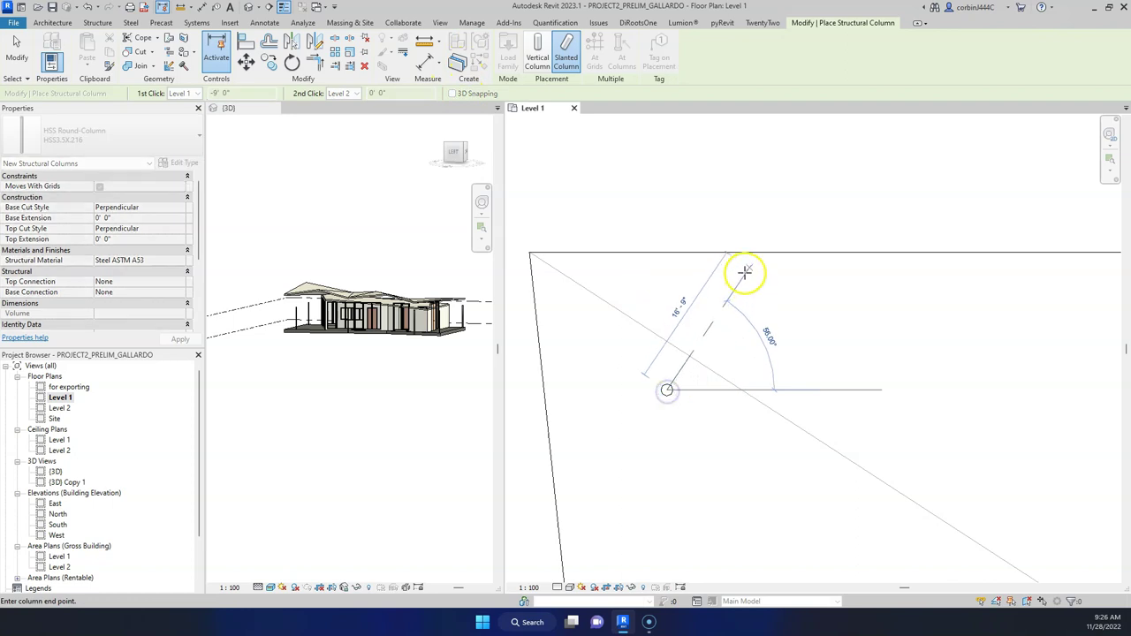
left_click(753, 263)
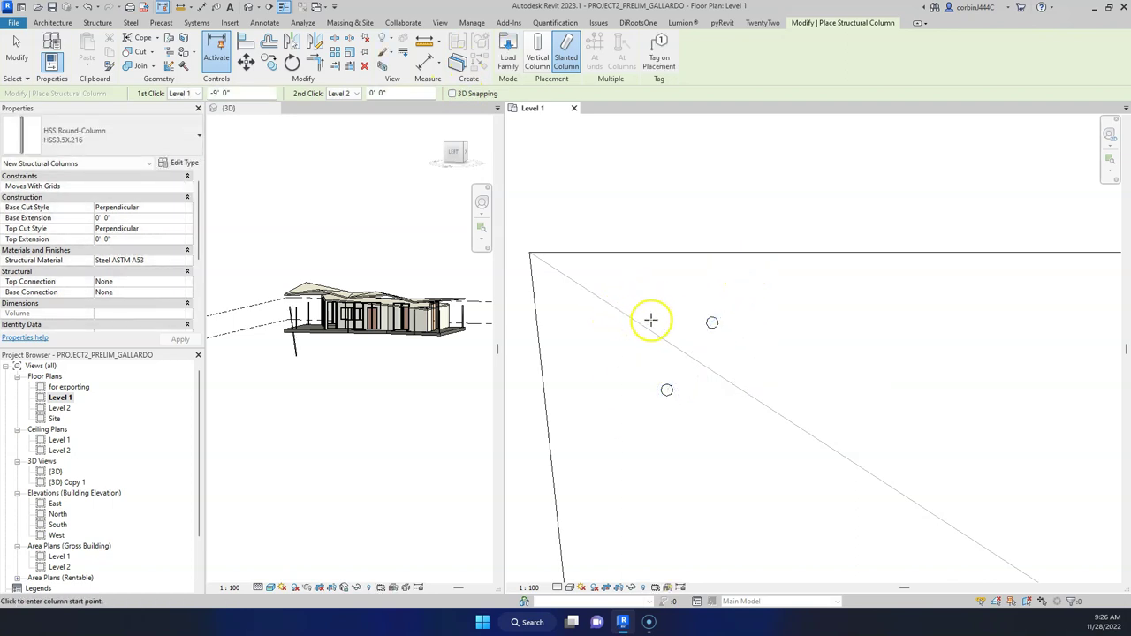
Add two more slanted columns from the same base point, one toward the roof corner and one toward the roof's angled side edge.
left_click(666, 389)
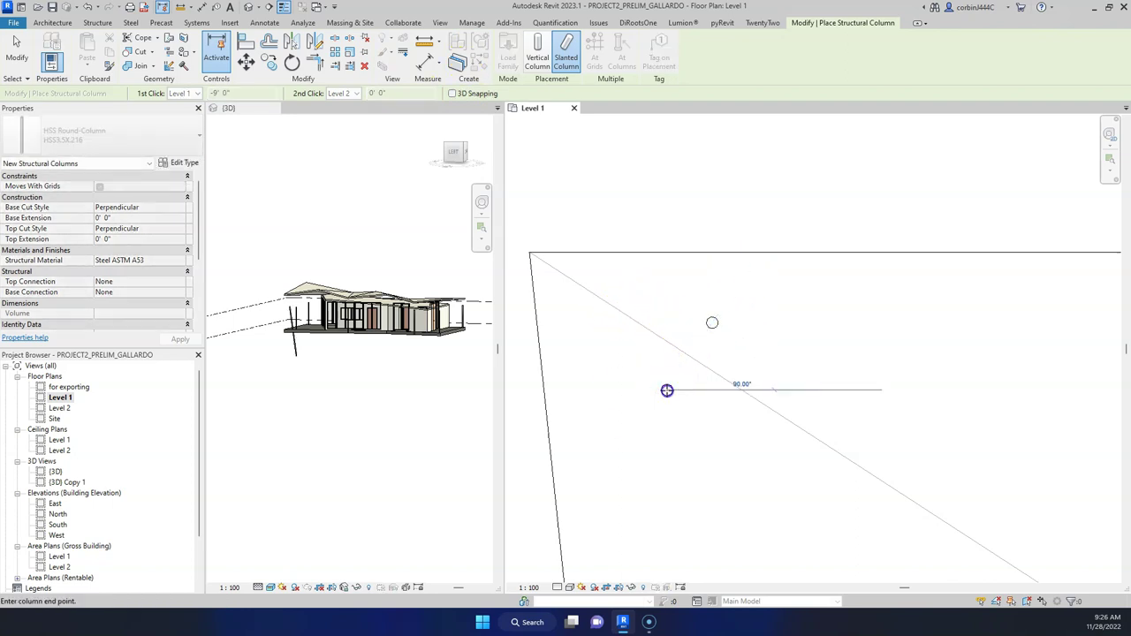
left_click(543, 264)
scroll(601, 300, "up", 3)
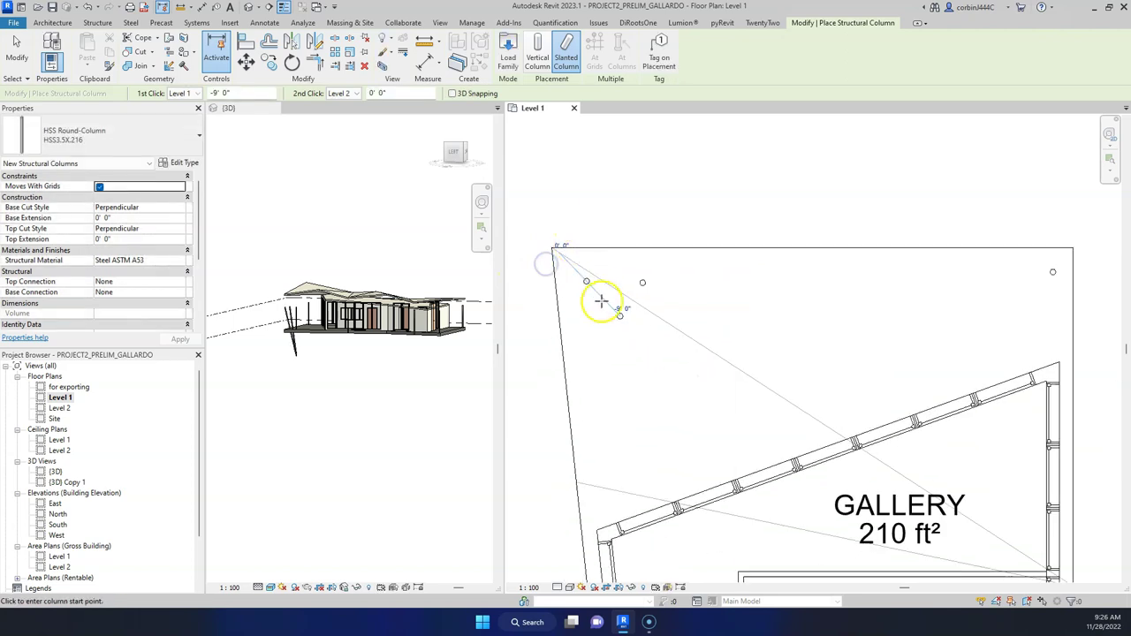
left_click(624, 303)
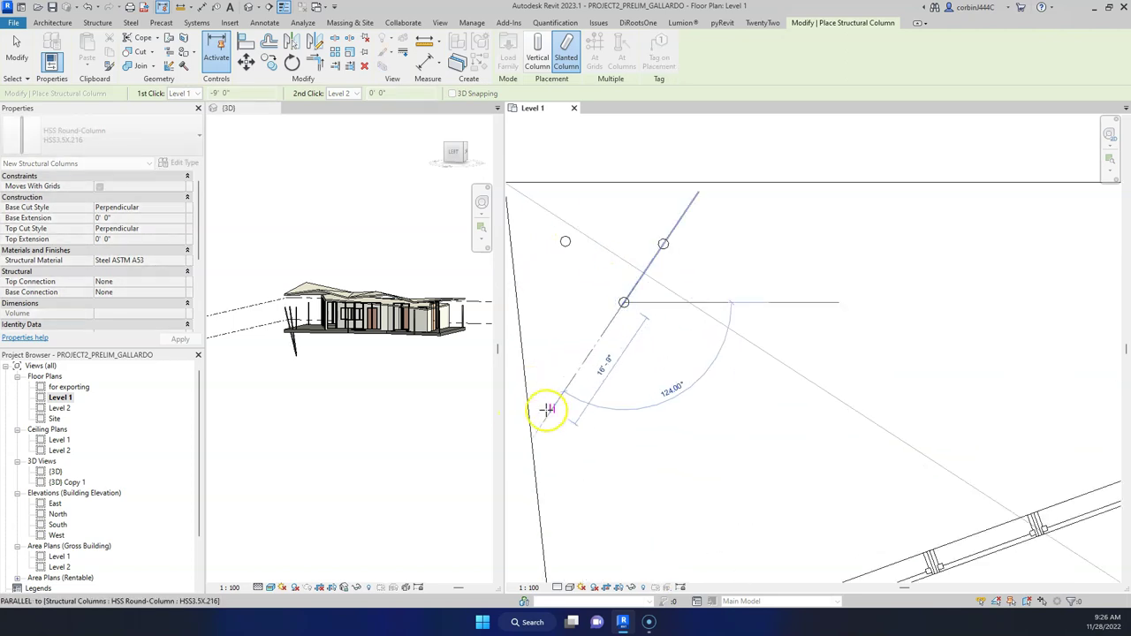
scroll(543, 408, "down", 3)
key("Escape")
key("Escape")
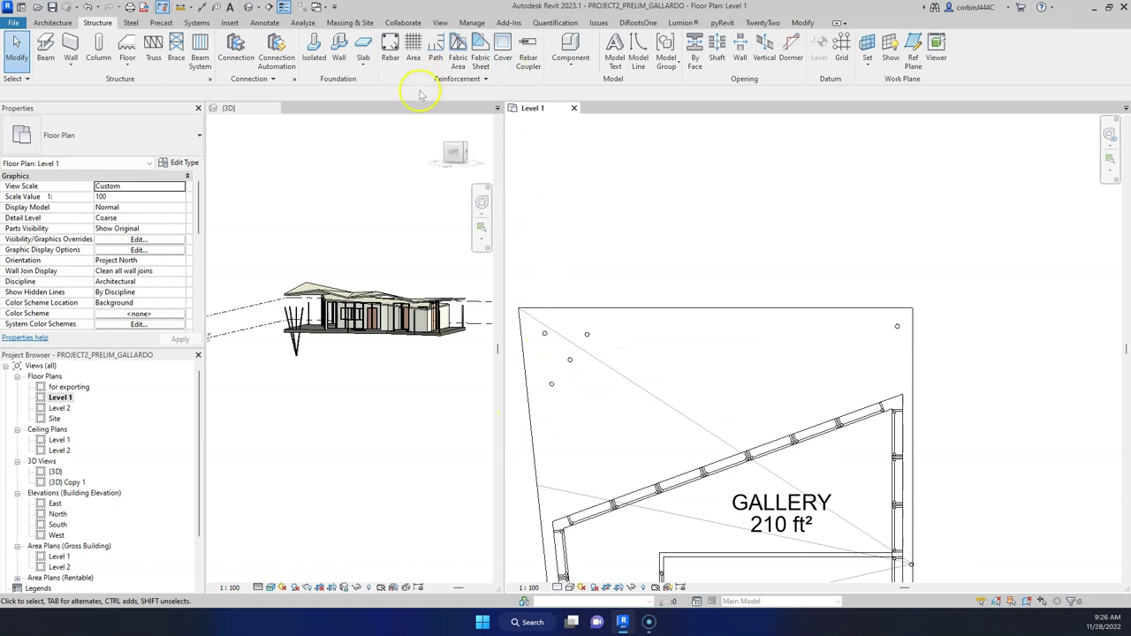
Widen the 3D view and orient it to the Left side, framing the slanted columns.
scroll(265, 318, "up", 5)
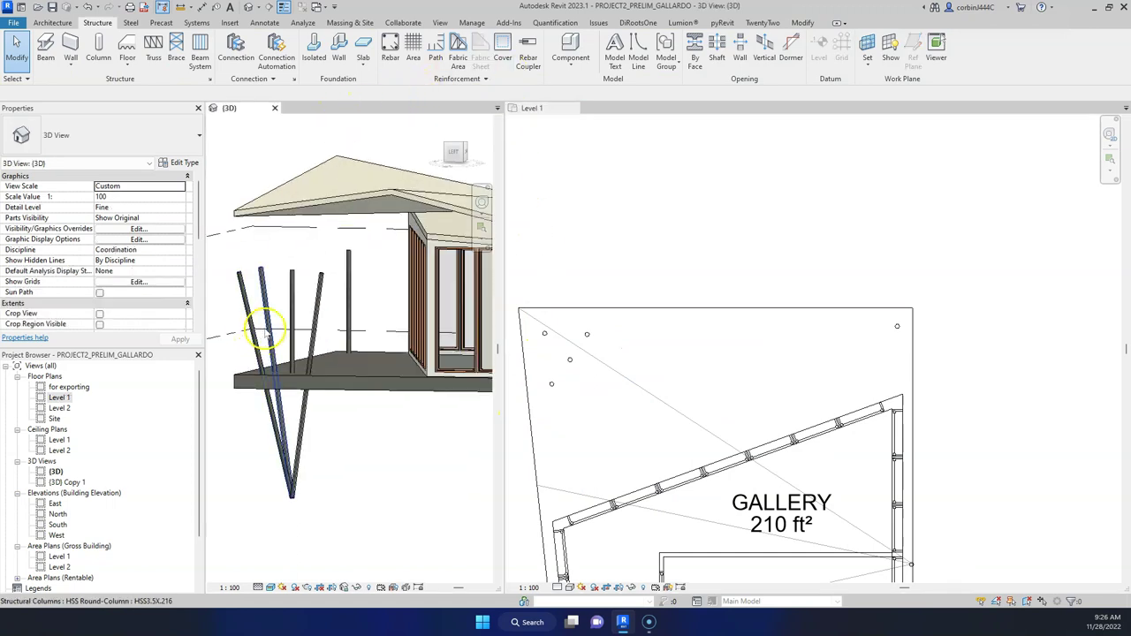
left_click(269, 314)
left_click(453, 153)
left_click_drag(503, 164, 901, 221)
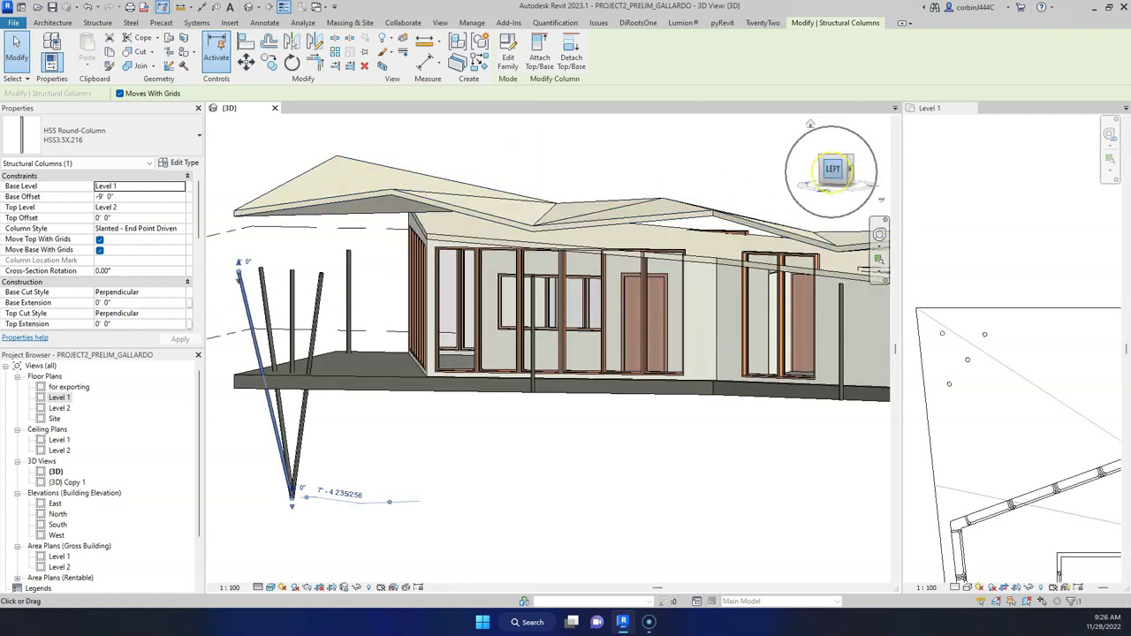
left_click(832, 169)
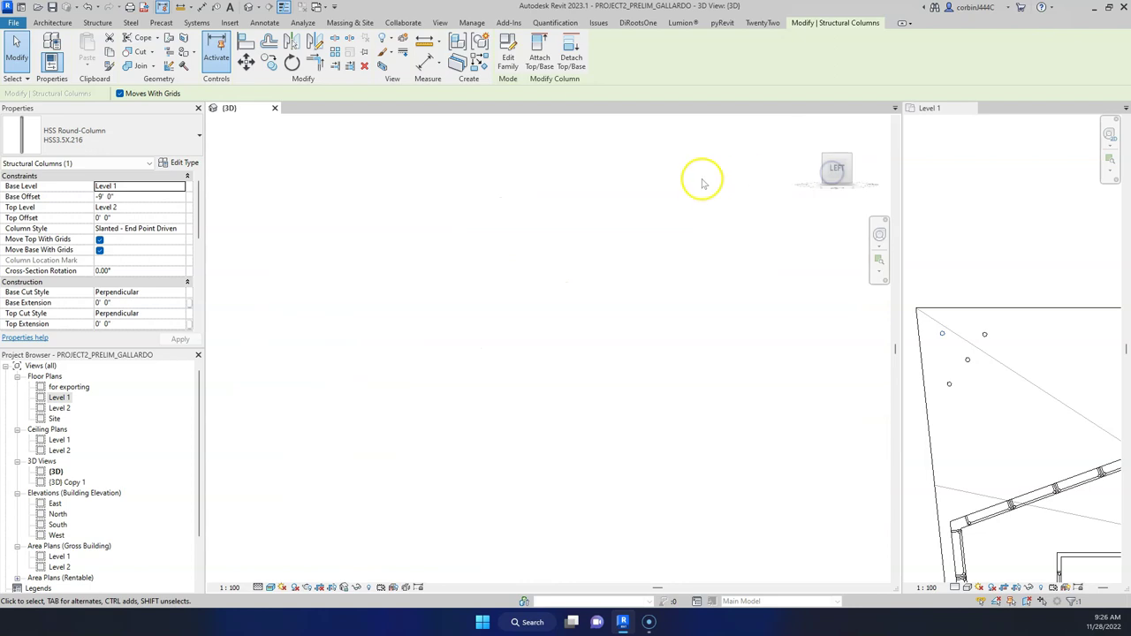
scroll(518, 278, "down", 3)
key("Escape")
scroll(512, 222, "up", 4)
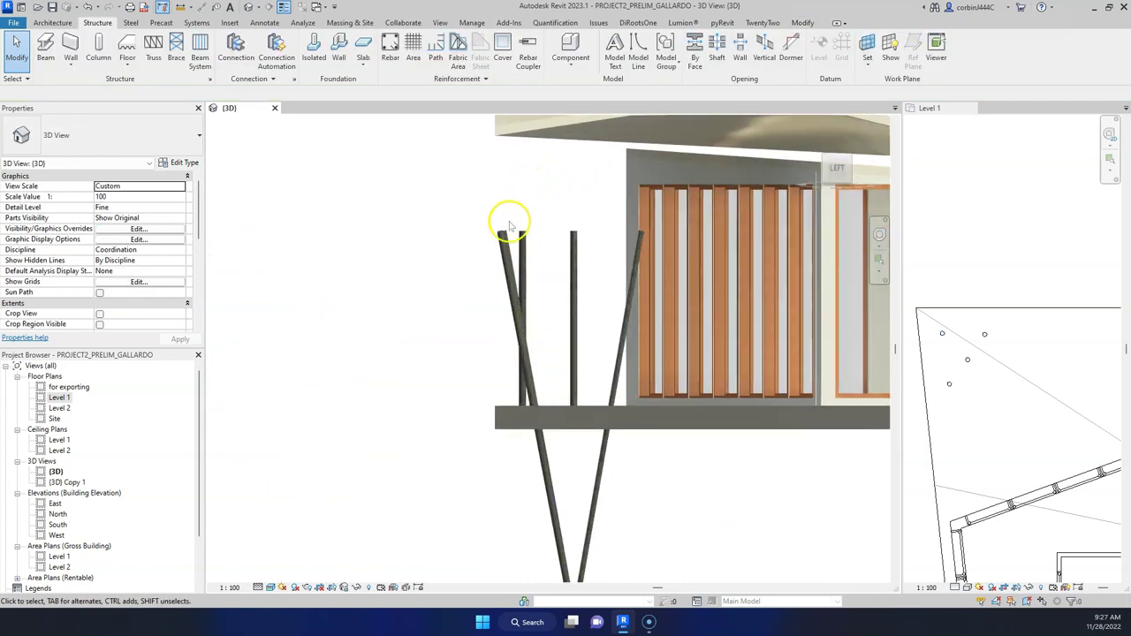
Extend the tops of the two overlapping slanted columns near the roof's outer end up to the roof's underside.
left_click(503, 253)
scroll(499, 230, "down", 2)
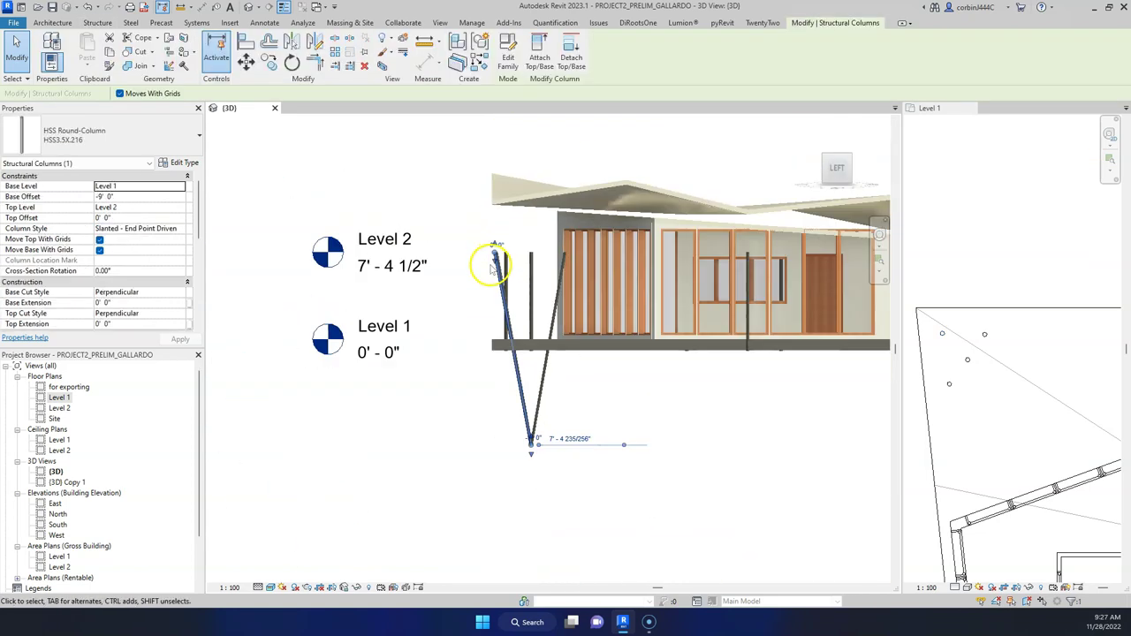
key("Escape")
scroll(505, 238, "up", 2)
left_click(487, 296)
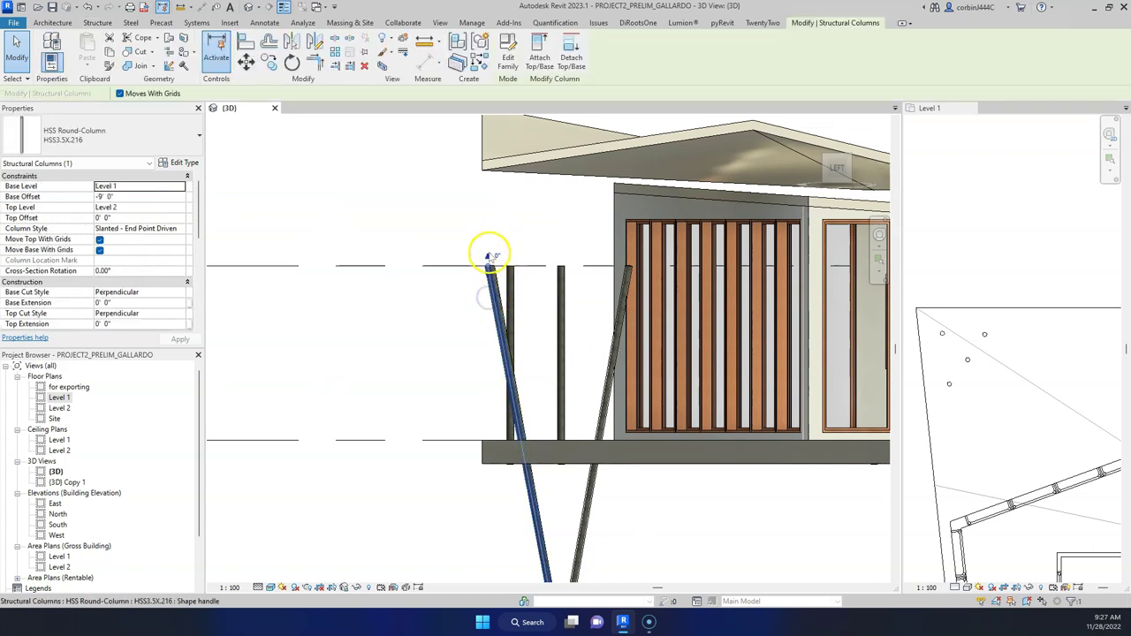
mouse_move(491, 257)
left_mouse_down()
mouse_move(492, 168)
mouse_move(495, 277)
left_mouse_up()
left_click_drag(487, 207, 489, 151)
key("Escape")
Extend the opposite slanted column's top up to the roof edge, at a top offset of about 4' 9" above Level 2.
left_click(628, 277)
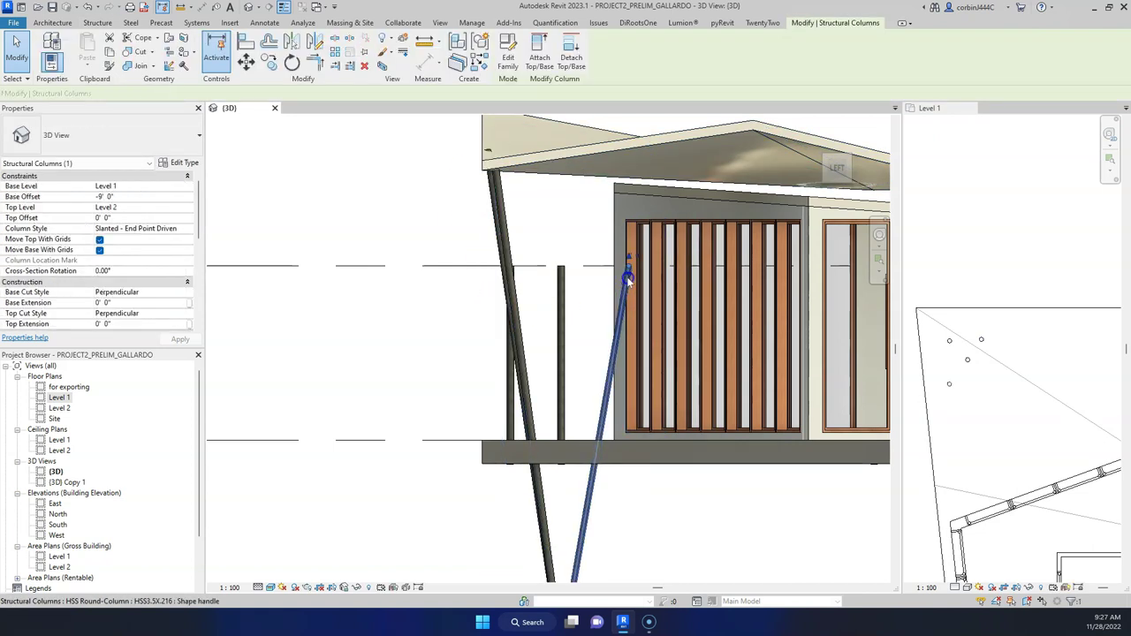
left_click_drag(628, 277, 637, 149)
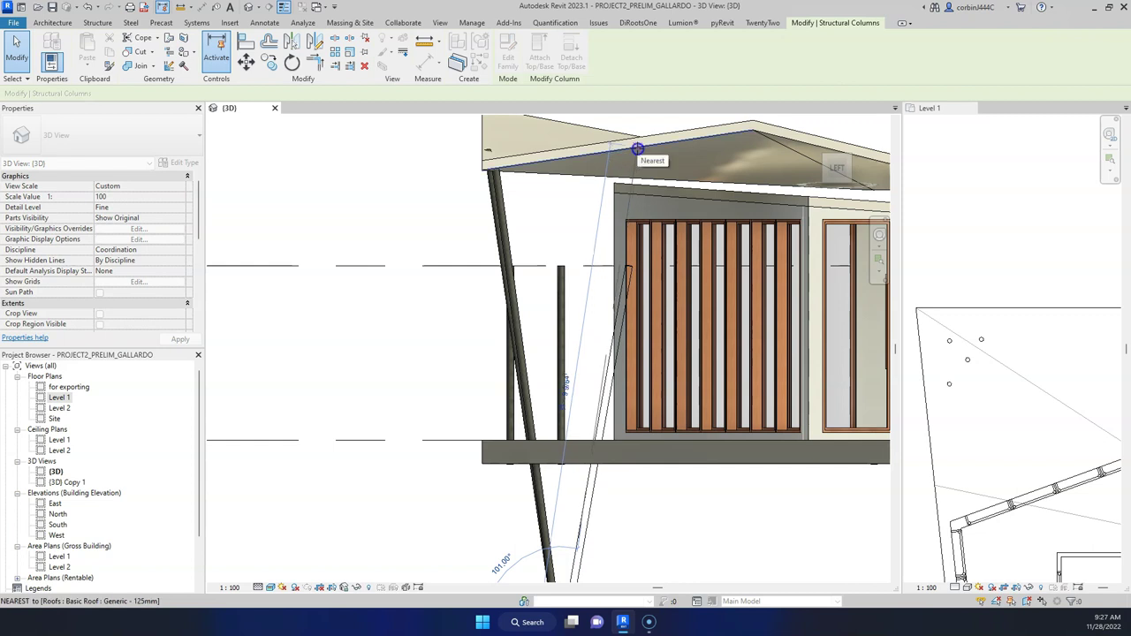
left_click_drag(638, 149, 638, 152)
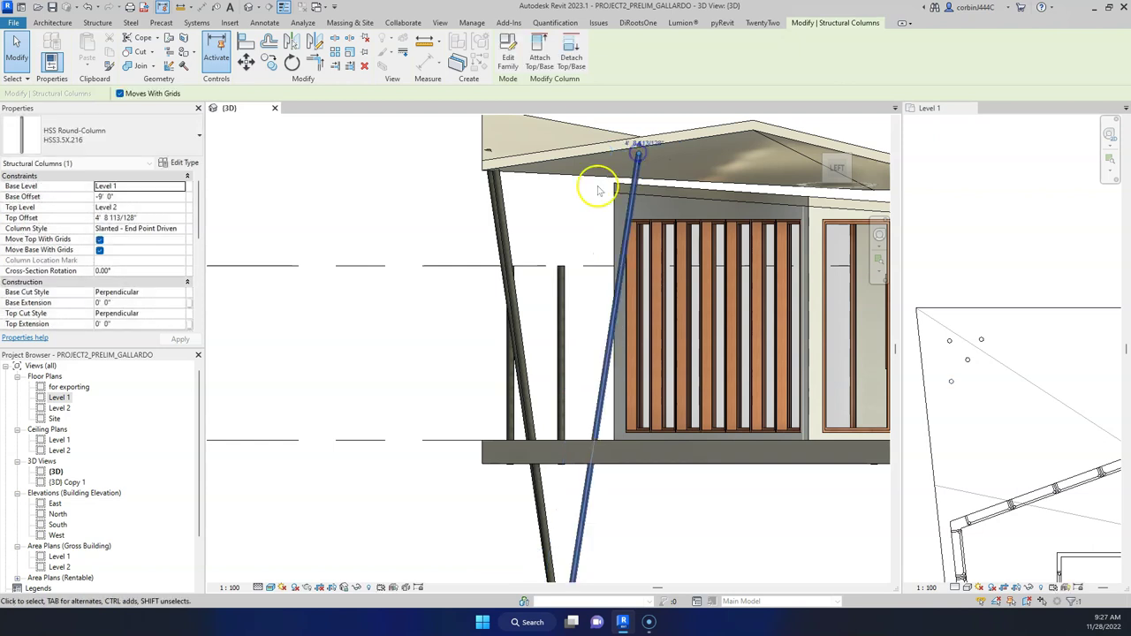
scroll(560, 463, "down", 2)
scroll(561, 462, "up", 2)
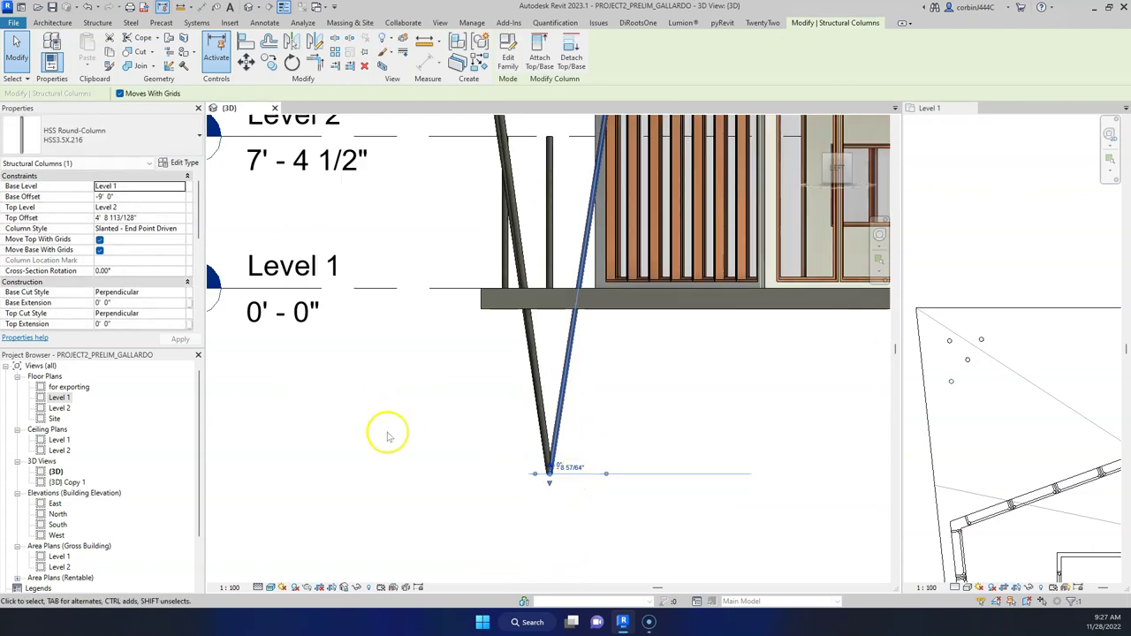
left_click(616, 480)
Lower the top of the vertical column between the slanted columns to just below Level 2, using its top level and offset.
scroll(586, 295, "down", 2)
scroll(569, 336, "up", 2)
left_click(566, 334)
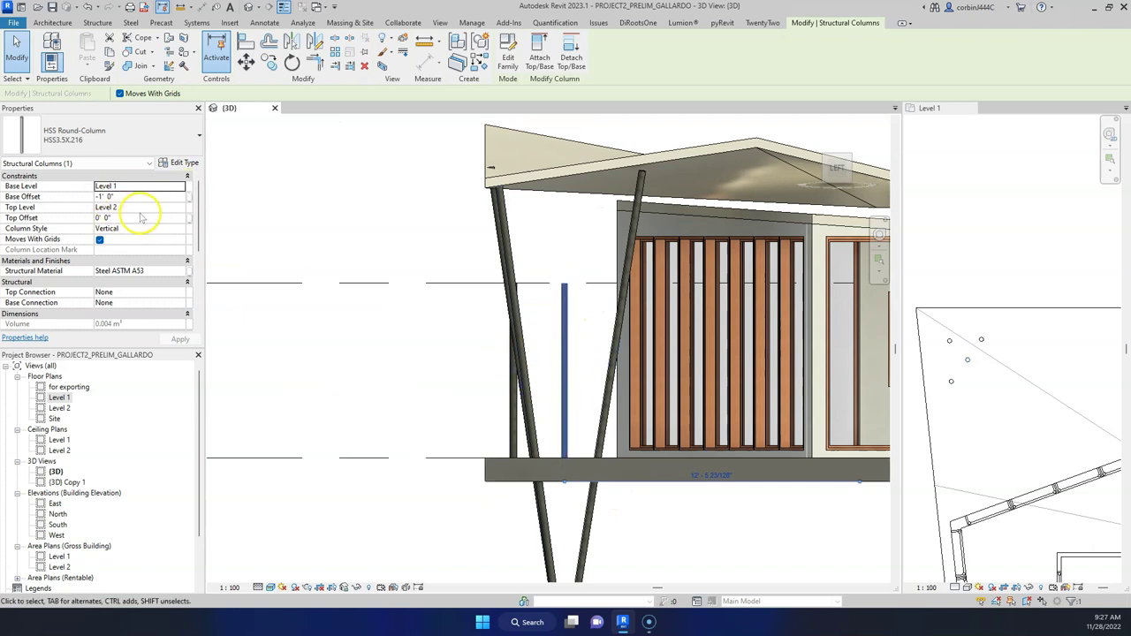
left_click(181, 207)
left_click(139, 219)
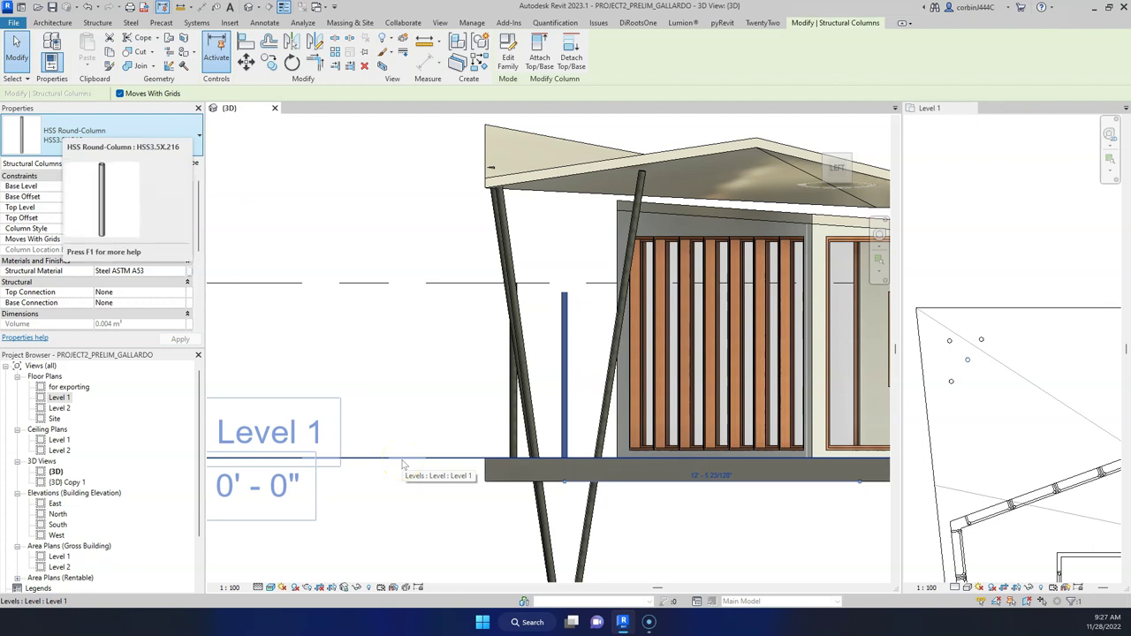
left_click(468, 361)
Raise the bases of the three slanted corner columns to a base offset of 7' 0" from Level 1.
scroll(494, 472, "down", 3)
scroll(512, 456, "up", 5)
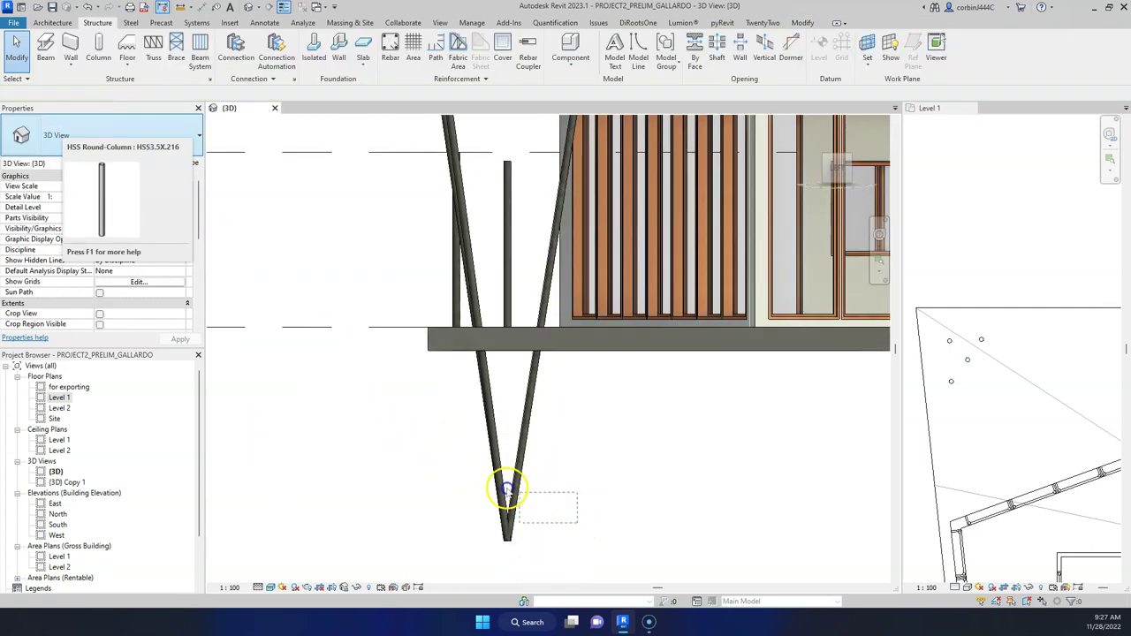
left_click_drag(506, 489, 363, 376)
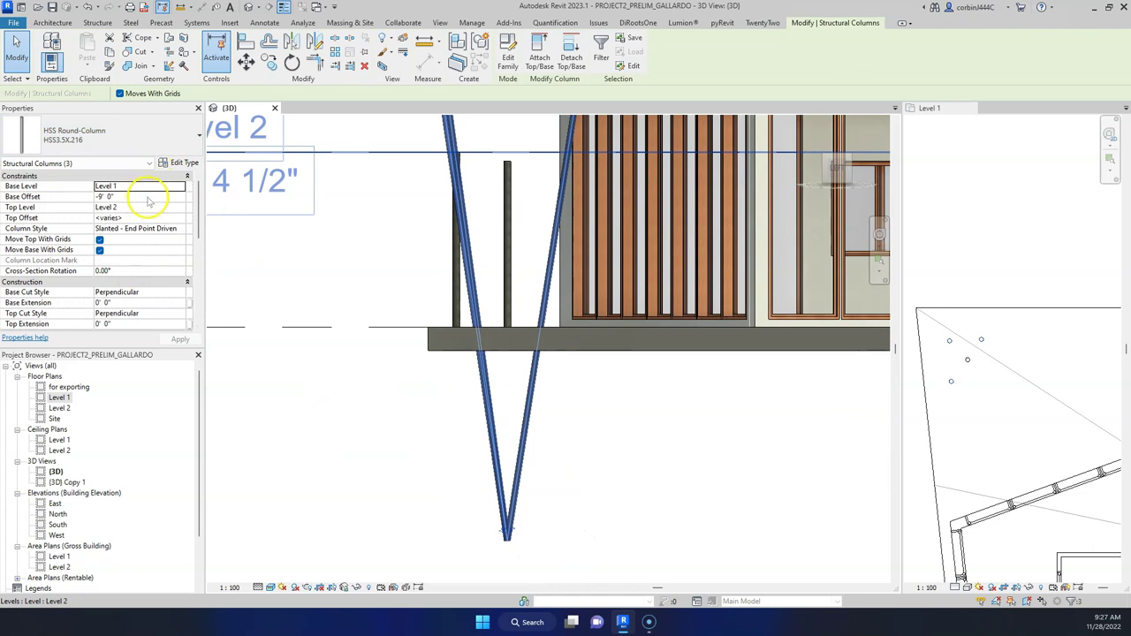
left_click(159, 196)
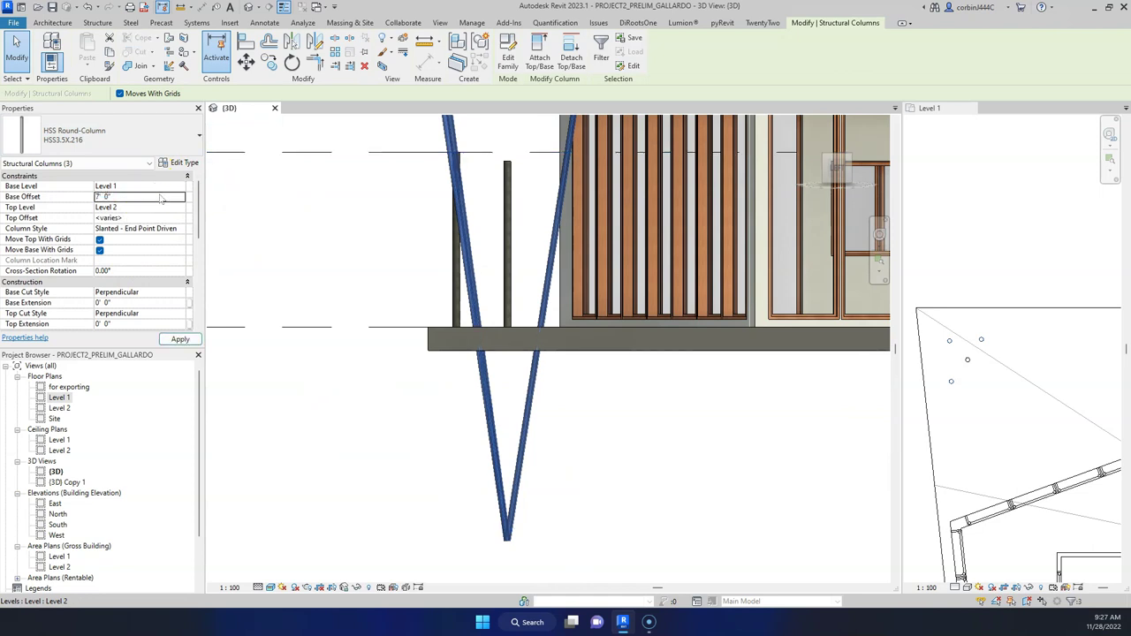
left_click(525, 424)
Attach the tops of the two outer slanted columns at the terrace corner to the roof.
scroll(592, 451, "down", 4)
middle_click_drag(592, 450, 669, 513, "shift")
scroll(435, 278, "up", 5)
middle_click_drag(435, 278, 504, 361, "shift")
left_click(501, 363)
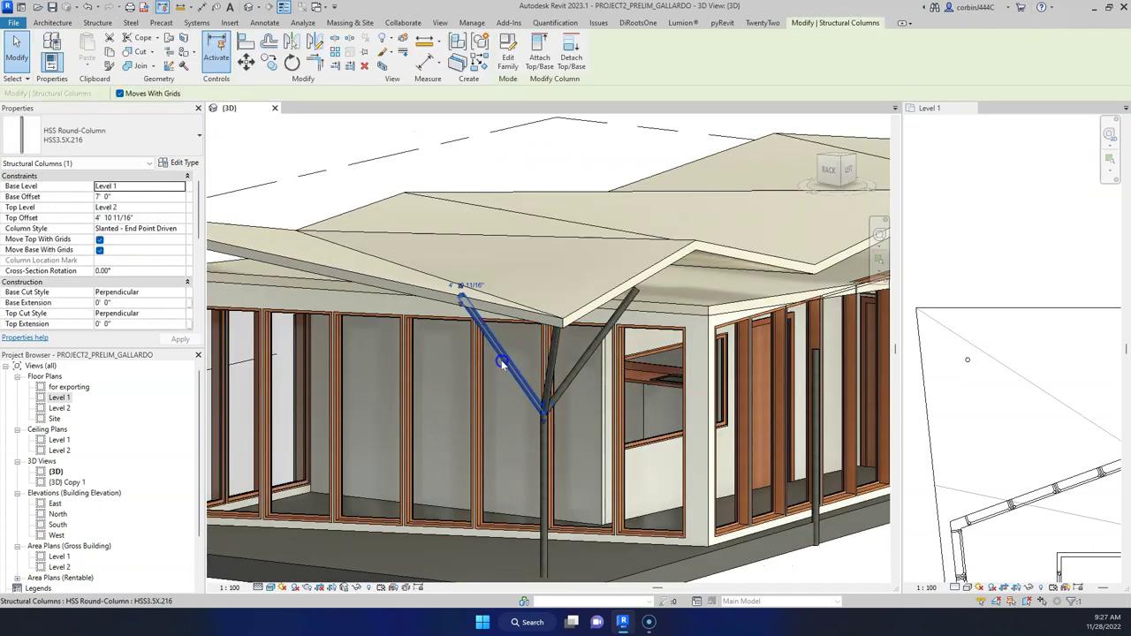
scroll(501, 363, "up", 4)
middle_click_drag(710, 394, 633, 355, "shift")
left_click(633, 354, "ctrl")
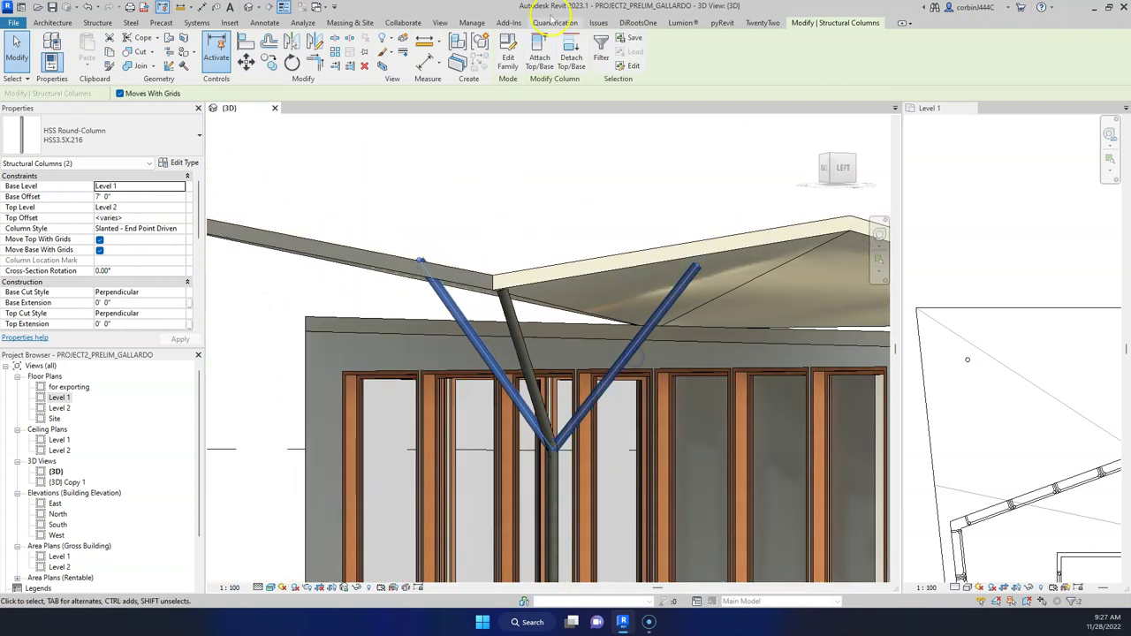
left_click(539, 55)
left_click(724, 275)
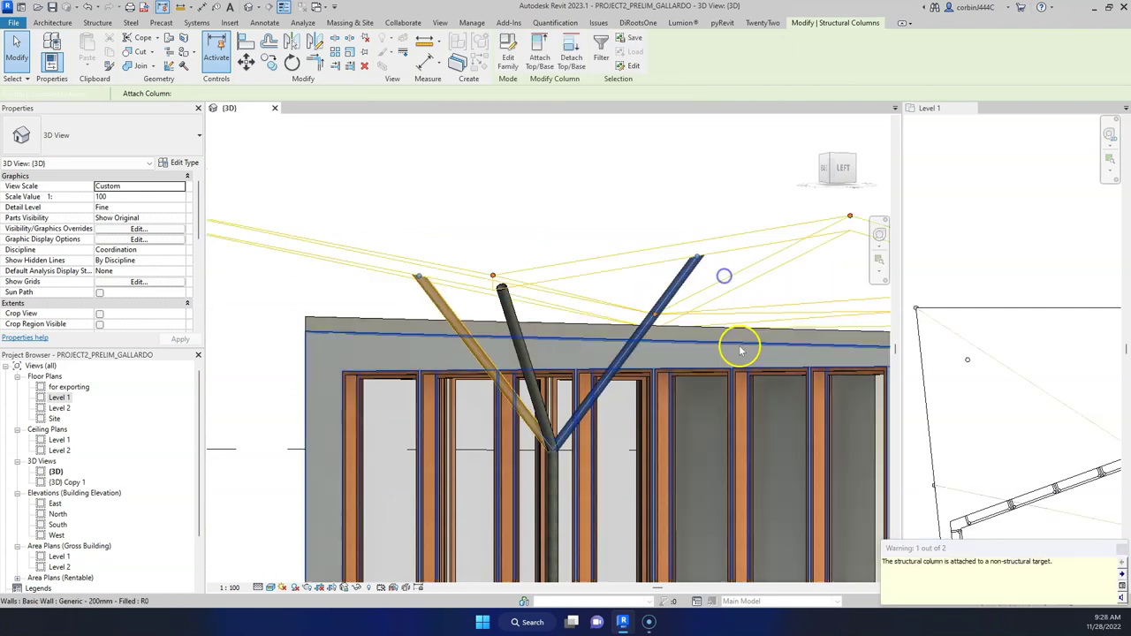
key("Escape")
key("Escape")
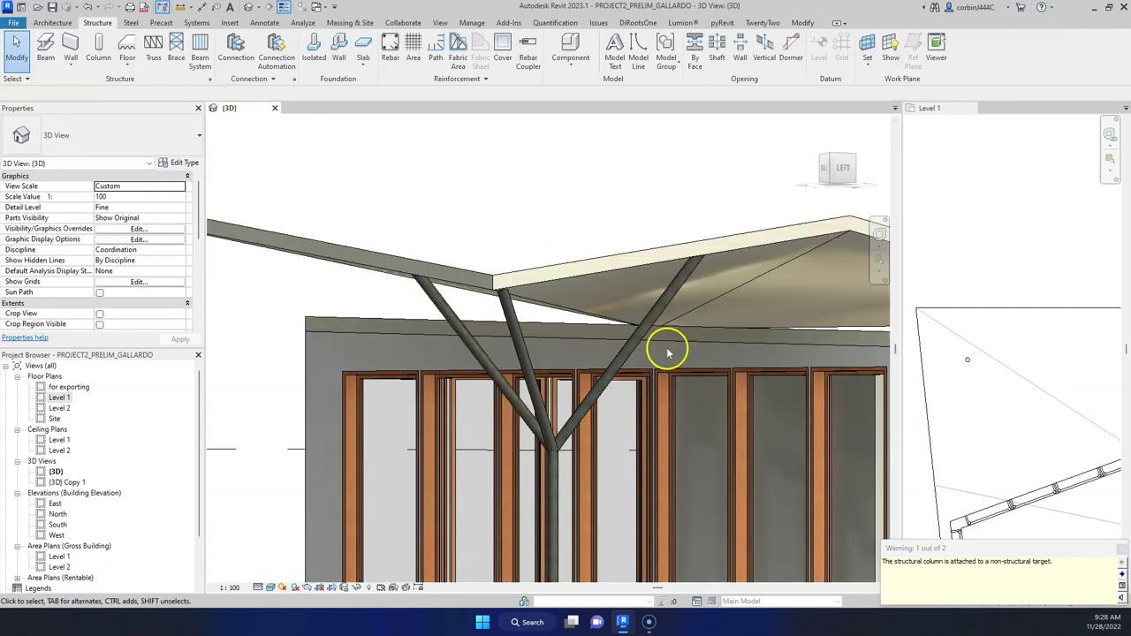
Attach the top of the remaining middle slanted column to the roof as well.
left_click(506, 314)
left_click(502, 292)
left_click(539, 55)
left_click(539, 268)
key("Escape")
key("Escape")
Orient the 3D view to the Right side and widen the Level 1 plan beside it.
middle_click_drag(535, 283, 780, 402, "shift")
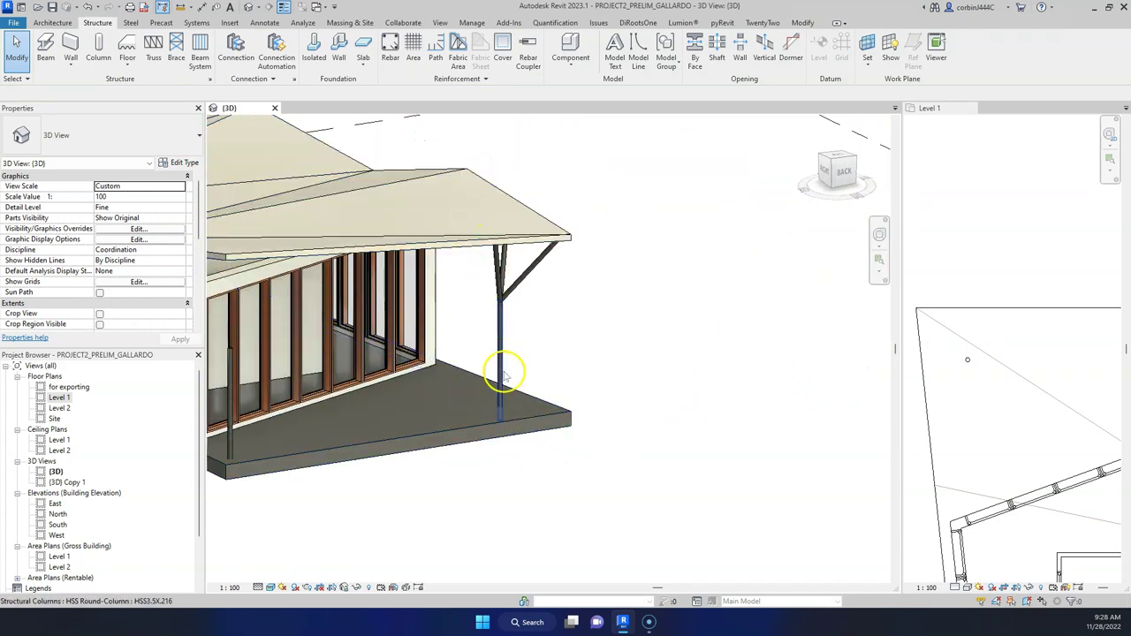
scroll(557, 416, "down", 5)
middle_click_drag(536, 425, 376, 482, "shift")
scroll(539, 341, "up", 4)
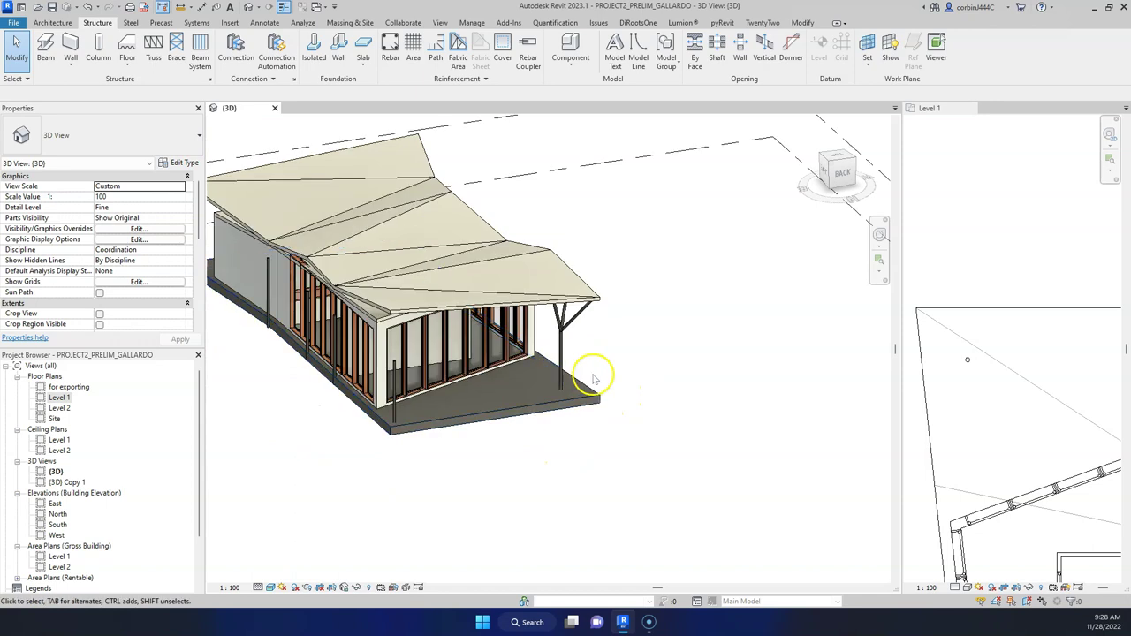
left_click(828, 180)
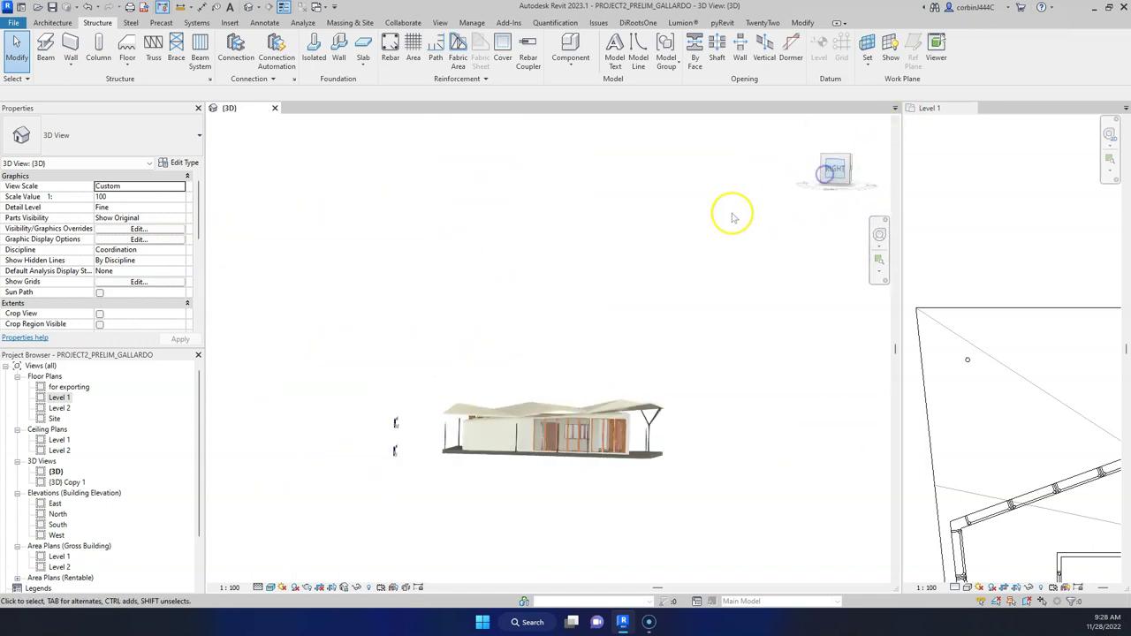
scroll(482, 372, "up", 3)
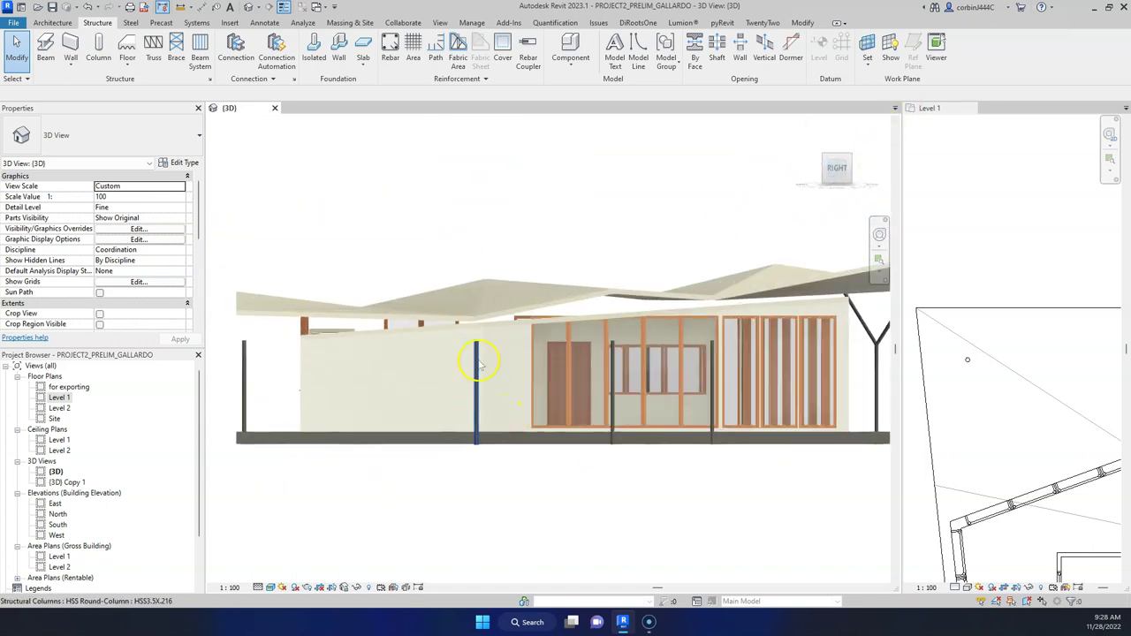
scroll(384, 348, "down", 3)
left_click(1067, 444)
scroll(1067, 445, "down", 5)
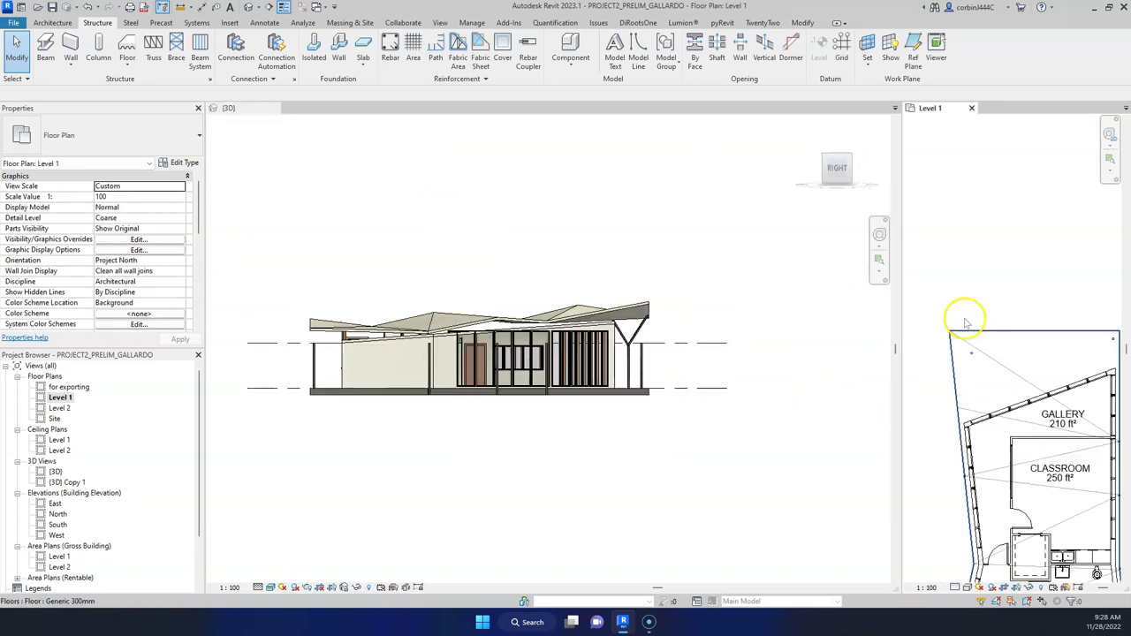
left_click_drag(903, 267, 676, 267)
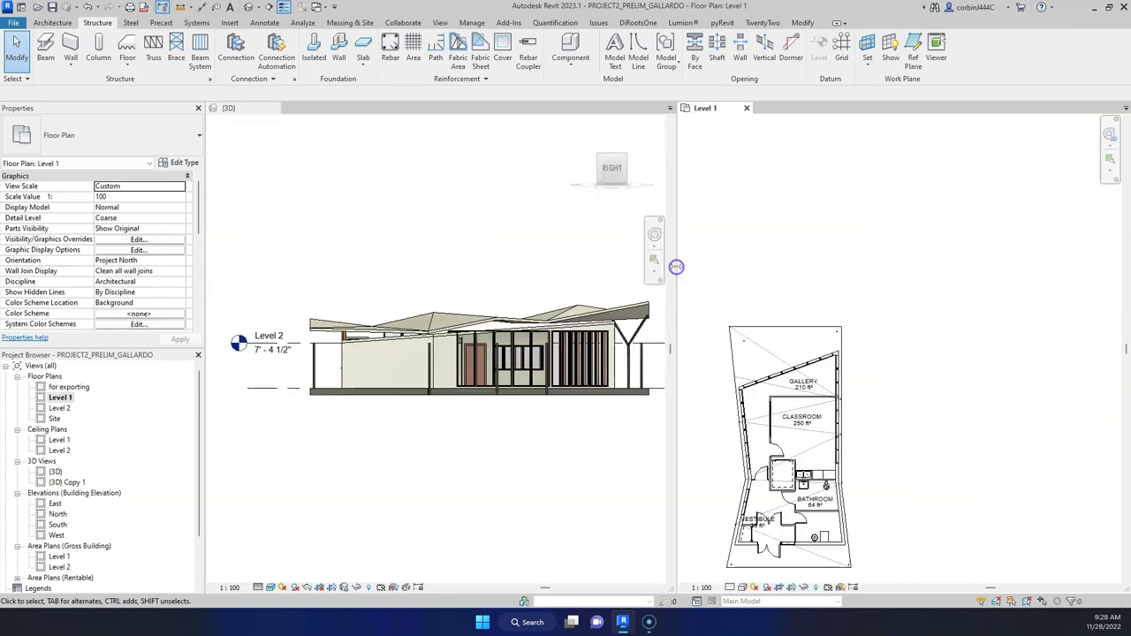
On the plan's straight side edge, move the classroom column midway between two roof folds and delete the column at the bathroom bend.
scroll(835, 509, "up", 4)
scroll(849, 243, "up", 5)
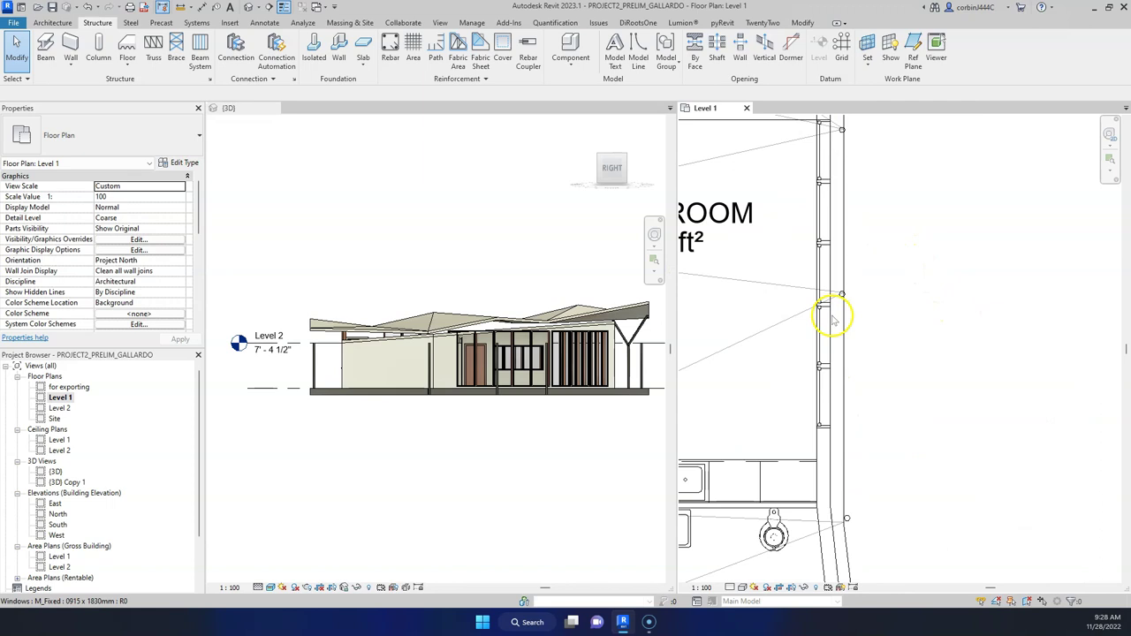
left_click(842, 297)
left_click(849, 524)
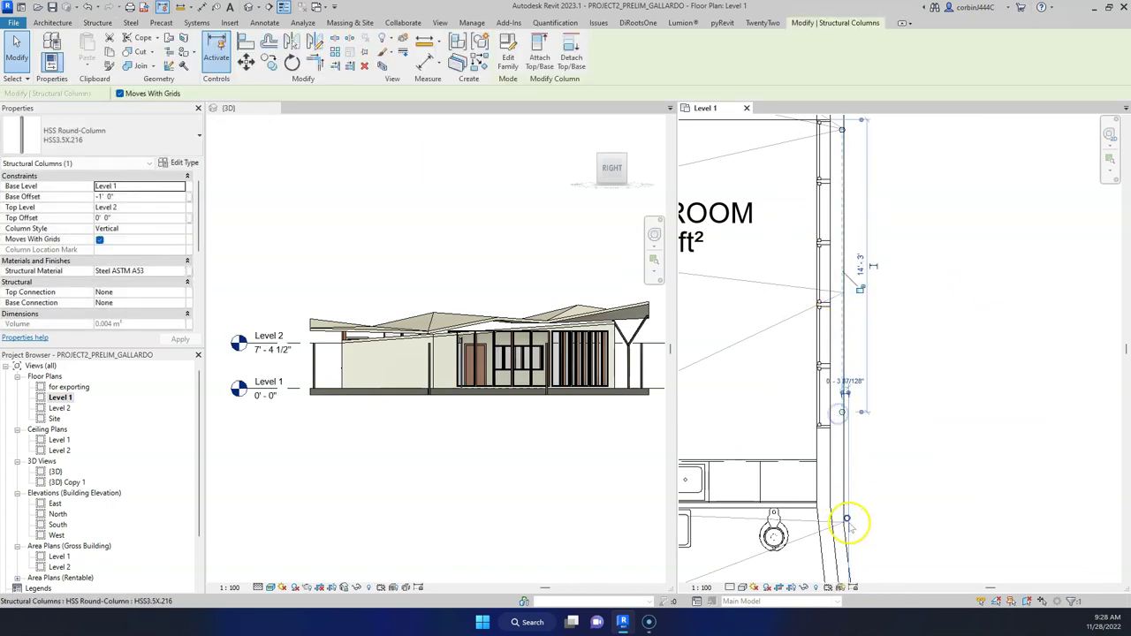
key("Escape")
Move the column near the gallery-classroom partition along the floor edge to midway between its two neighbouring roof folds.
scroll(858, 265, "down", 3)
scroll(839, 353, "up", 3)
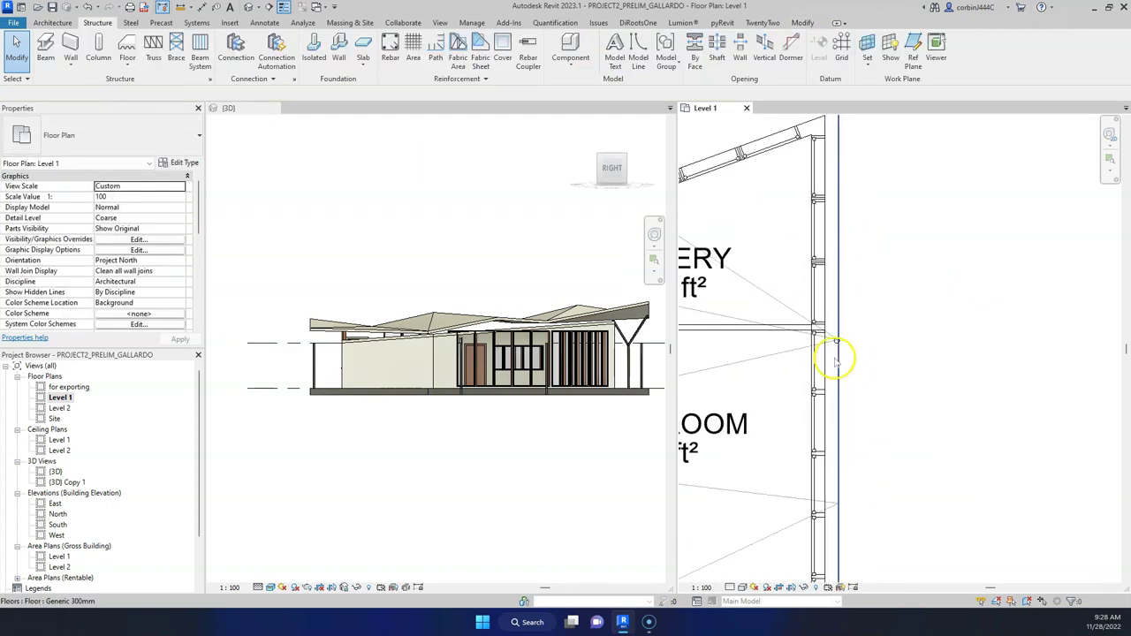
left_click_drag(839, 341, 840, 426)
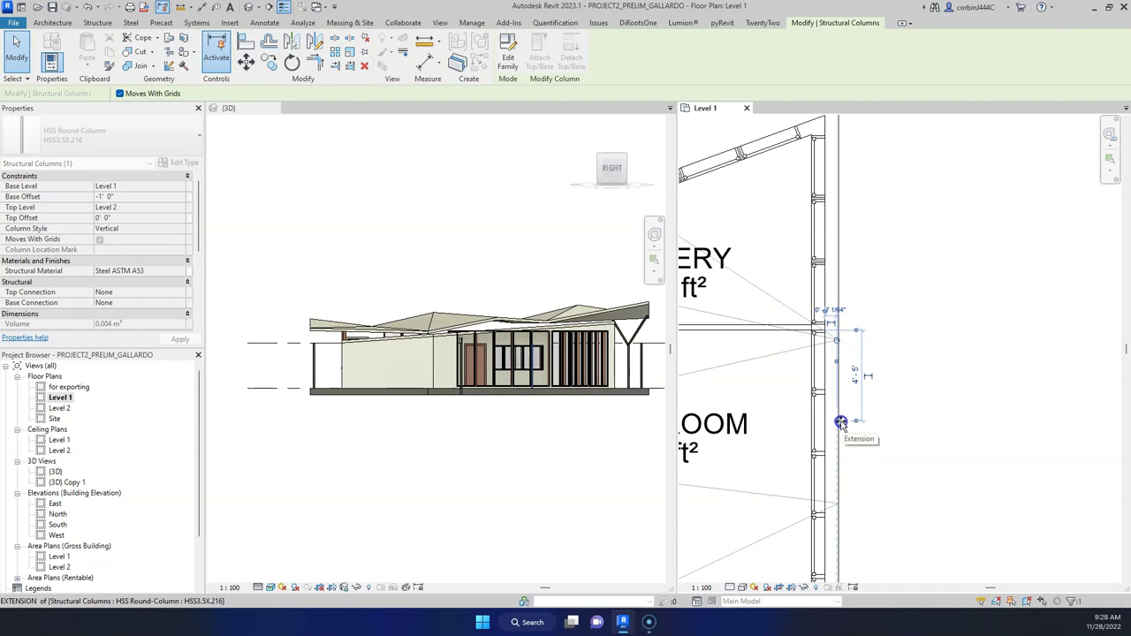
left_click(954, 313)
scroll(955, 318, "down", 2)
left_click(504, 415)
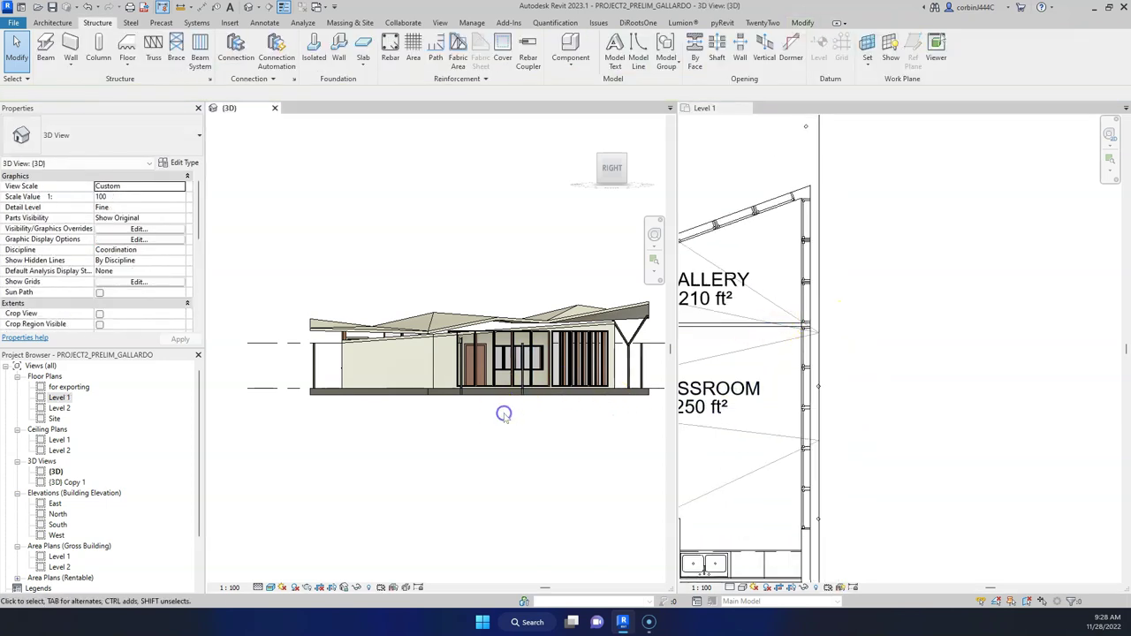
Place two slanted columns from the base of the classroom's upper side column, one toward each neighbouring roof fold.
scroll(890, 439, "up", 1)
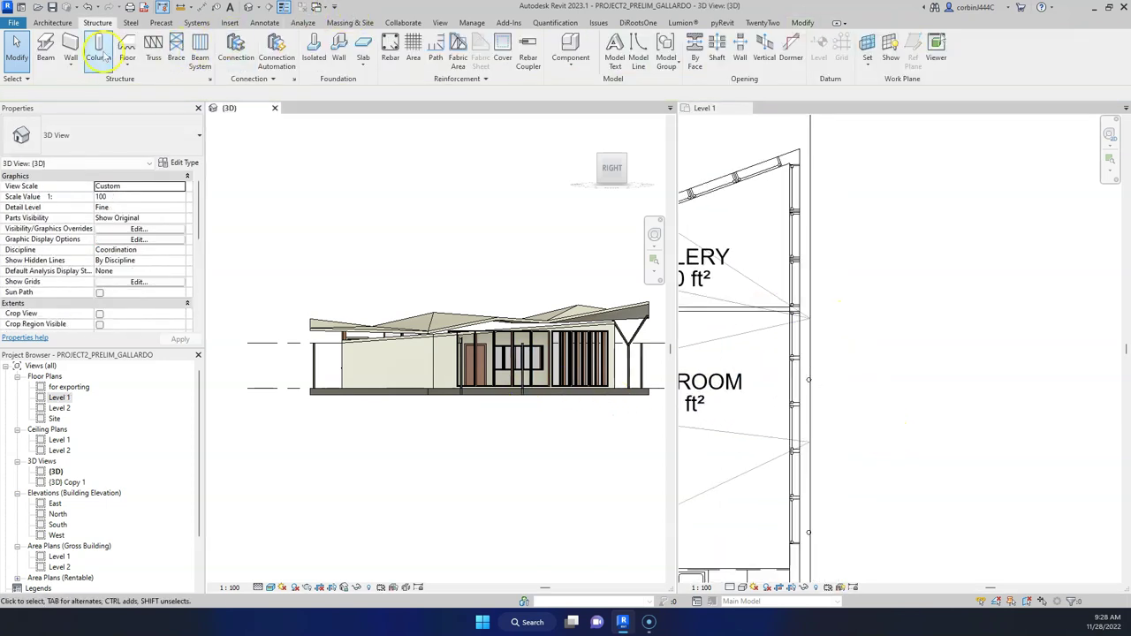
left_click(100, 53)
scroll(809, 380, "up", 3)
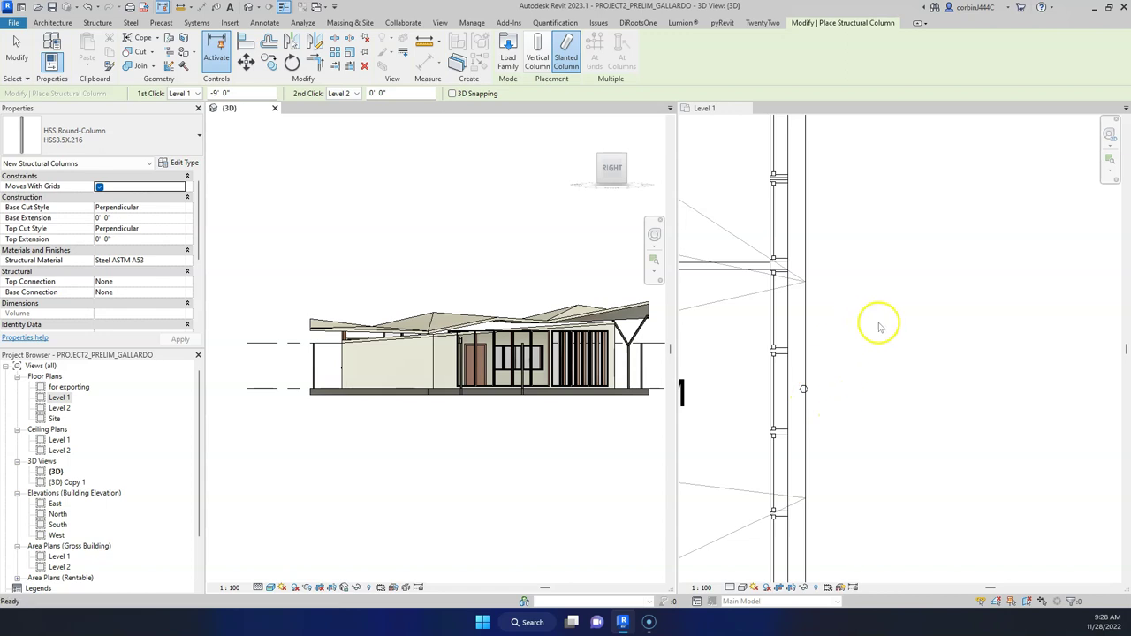
left_click(869, 354)
scroll(841, 374, "up", 1)
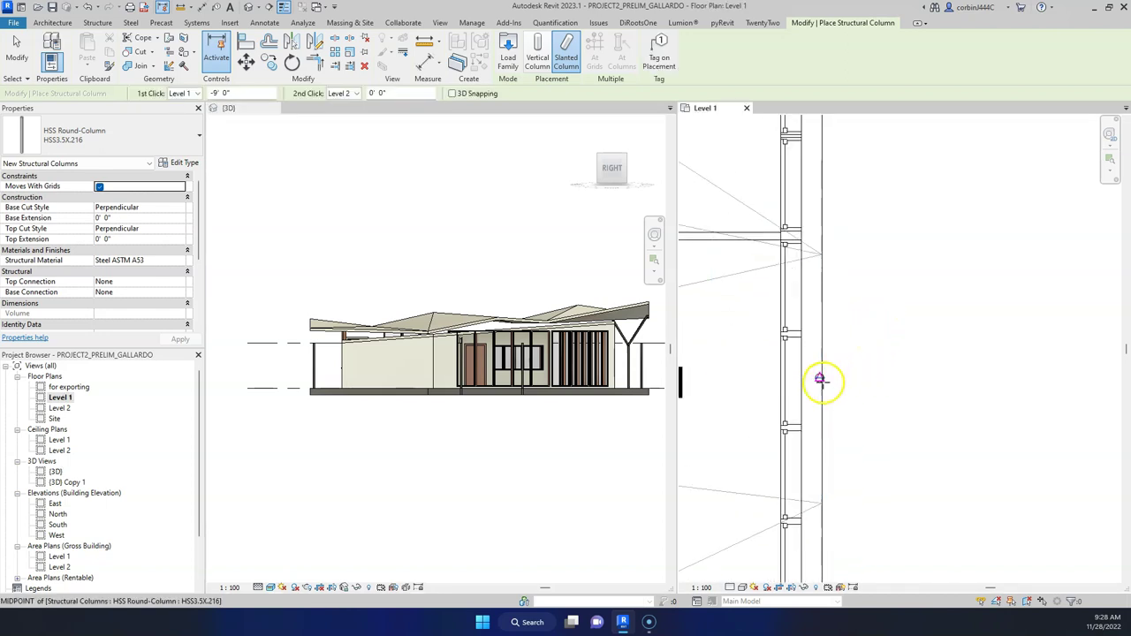
left_click(820, 380)
left_click(821, 249)
scroll(820, 237, "down", 2)
left_click(831, 358)
left_click(819, 315)
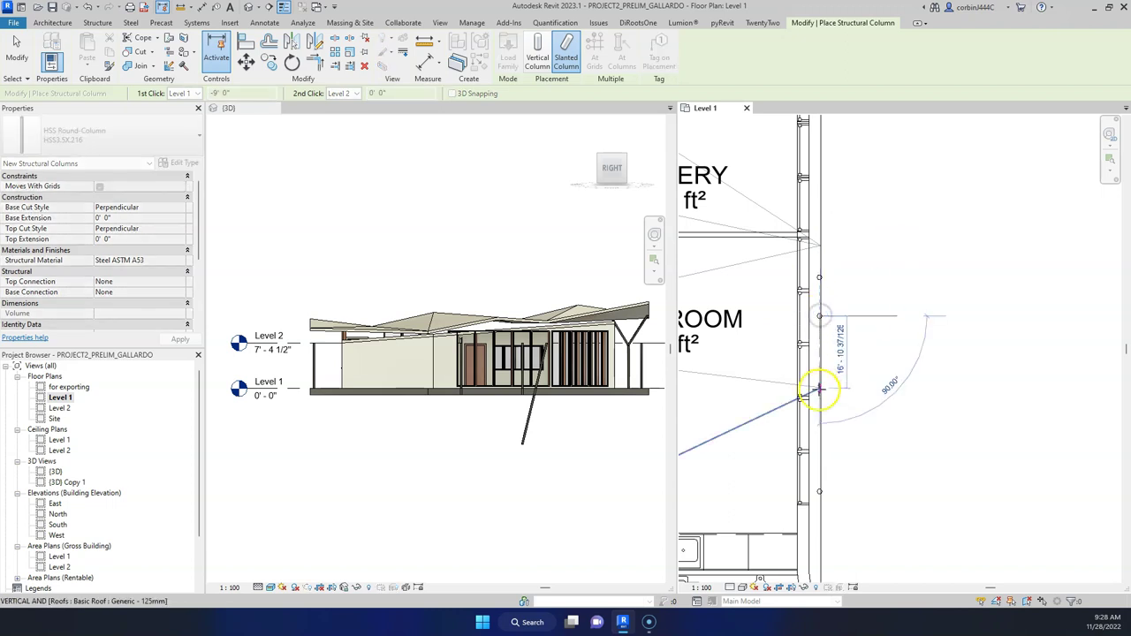
Place two slanted columns from the next side column's base, one toward the bathroom bend and one toward the shared roof fold.
scroll(825, 309, "down", 2)
scroll(829, 362, "up", 2)
scroll(830, 480, "up", 1)
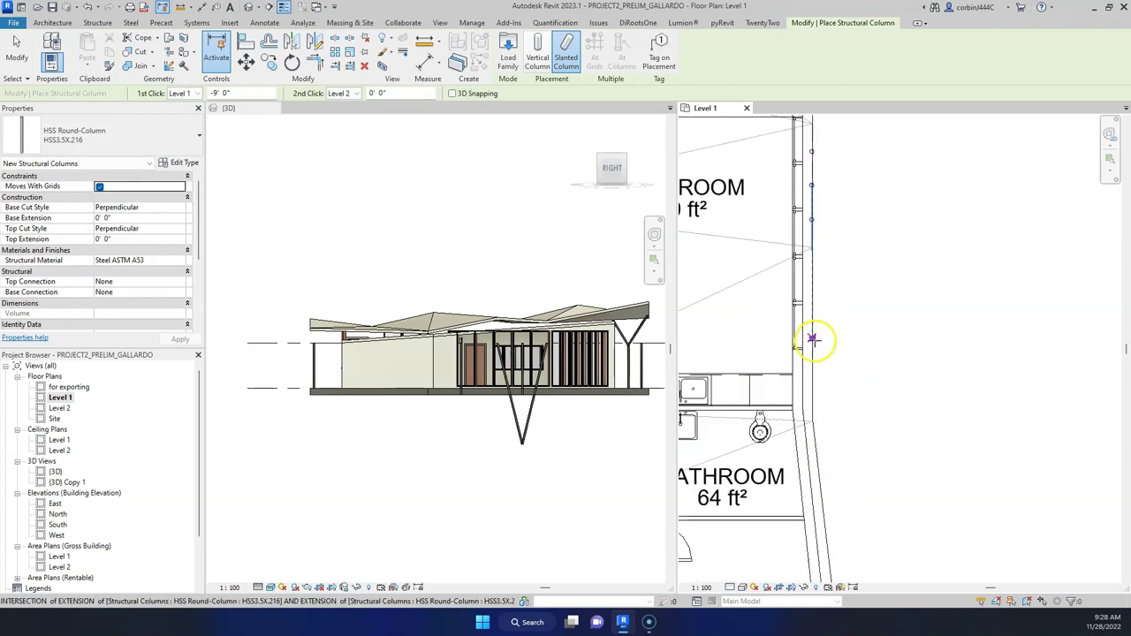
left_click(814, 340)
left_click(811, 425)
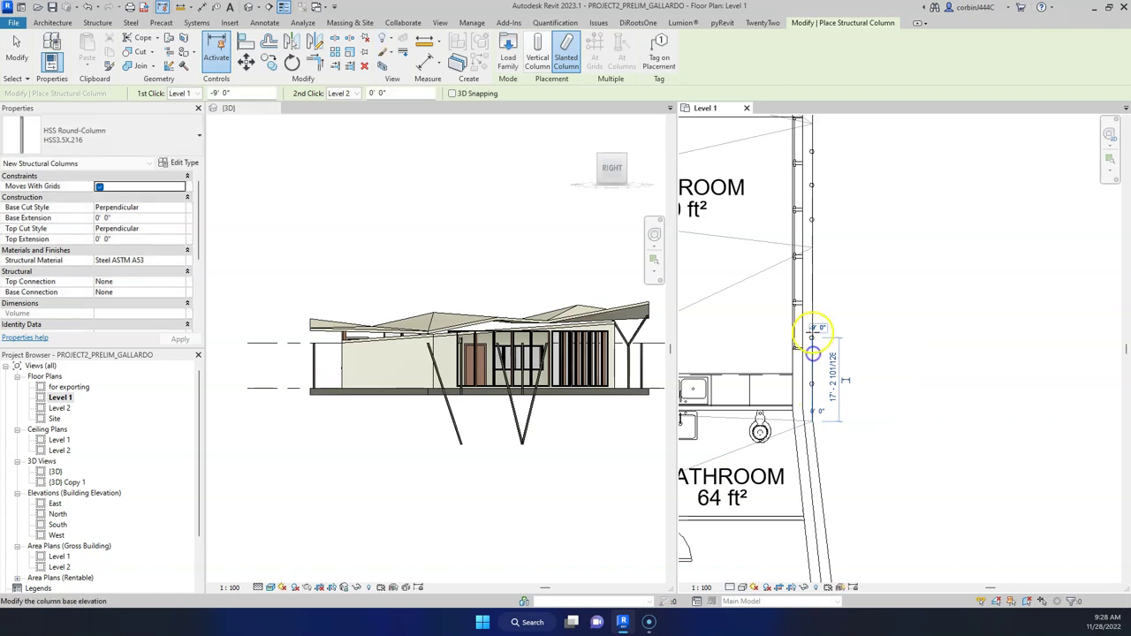
left_click(811, 337)
left_click(812, 248)
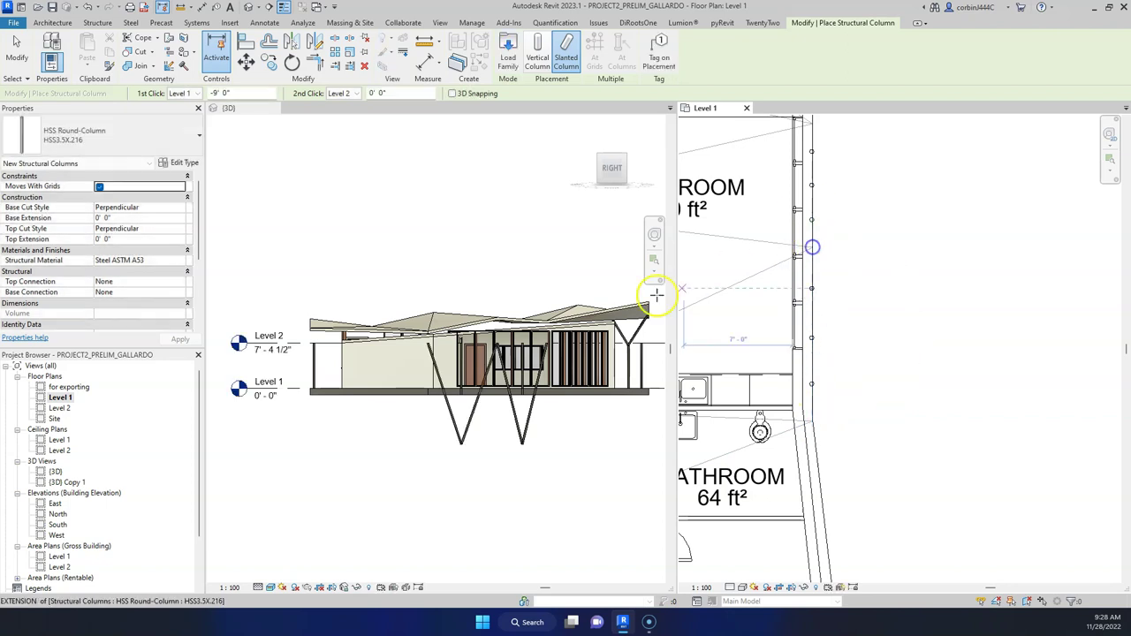
key("Escape")
key("Escape")
Extend the top of the outermost slanted column on the bathroom side up to the roof's low edge point.
scroll(528, 411, "up", 3)
left_click_drag(530, 397, 391, 362)
left_click_drag(275, 342, 275, 341)
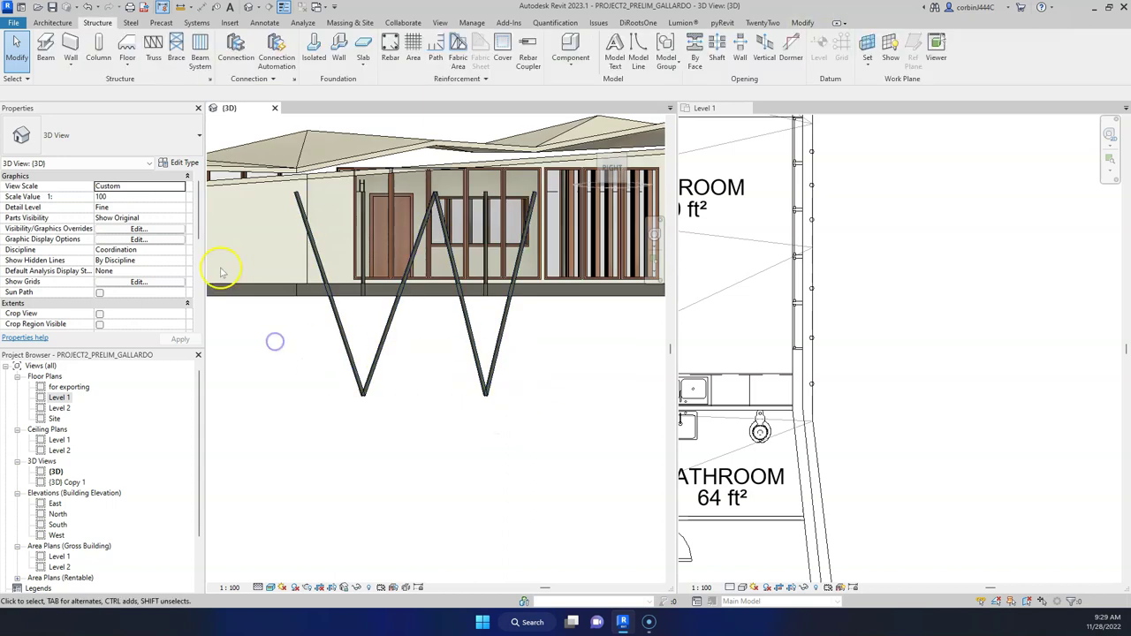
left_click(299, 222)
scroll(299, 222, "up", 3)
left_click_drag(292, 182, 307, 164)
scroll(282, 212, "down", 3)
key("Escape")
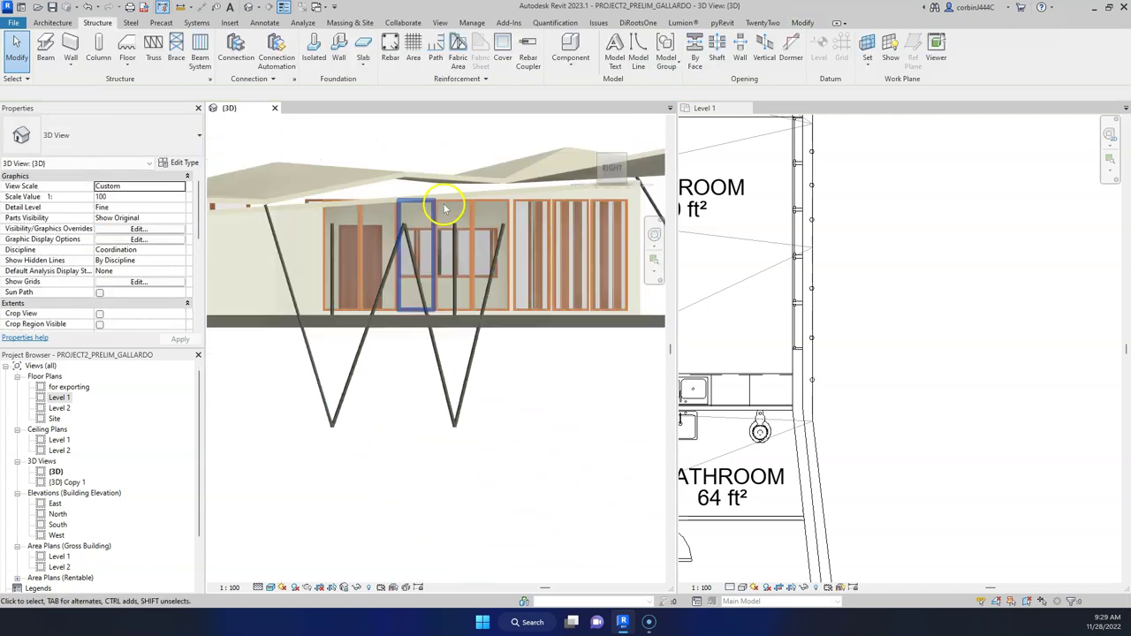
Extend the tops of the other three slanted columns up to the roof, two meeting at the shared fold and one at the next fold.
left_click(399, 232)
left_click_drag(402, 228, 404, 180)
left_click(415, 265)
left_click_drag(404, 237, 403, 176)
left_click_drag(498, 245, 504, 183)
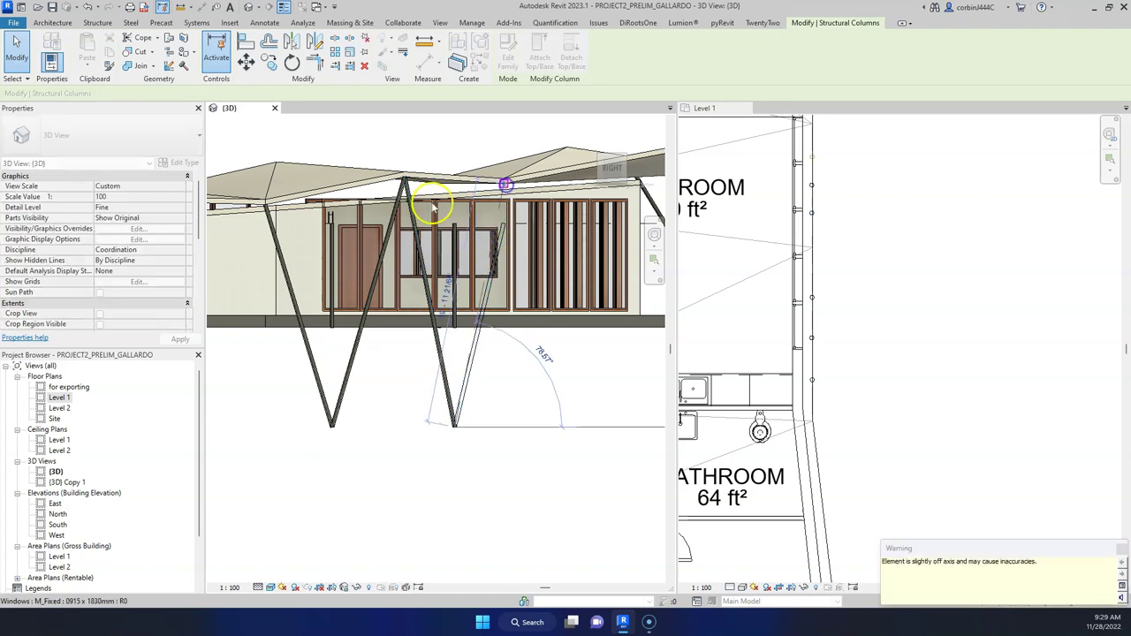
key("Escape")
Raise the base offset of the four slanted side columns to 7' 0", and reduce it to 5' 0".
left_click_drag(512, 457, 261, 404)
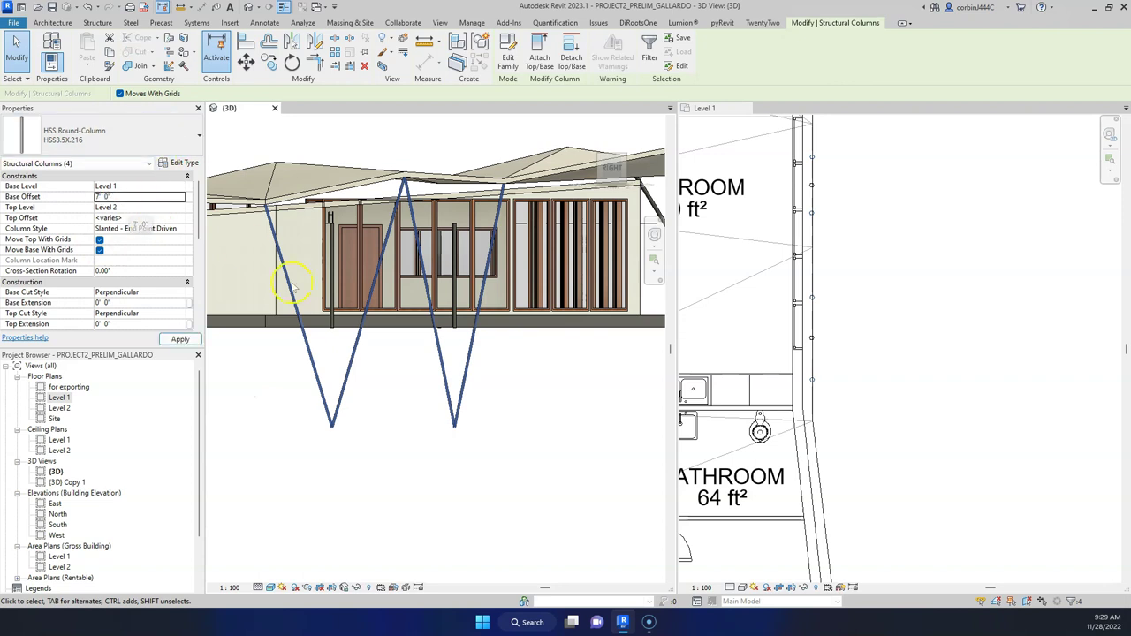
left_click(445, 416)
middle_click_drag(402, 385, 515, 273, "shift")
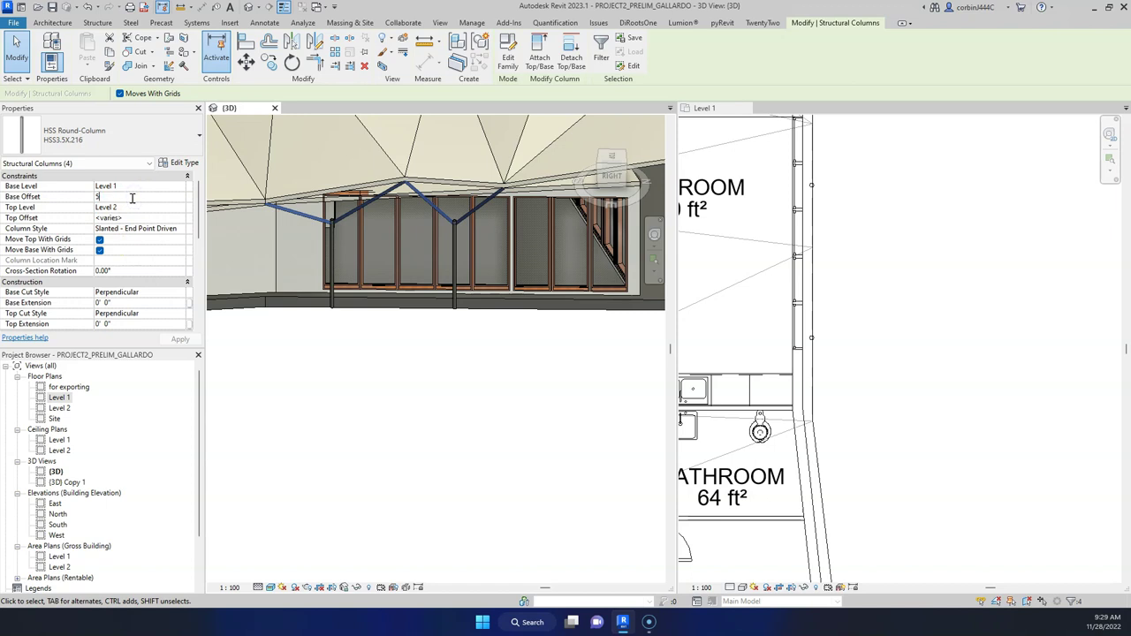
left_click(371, 321)
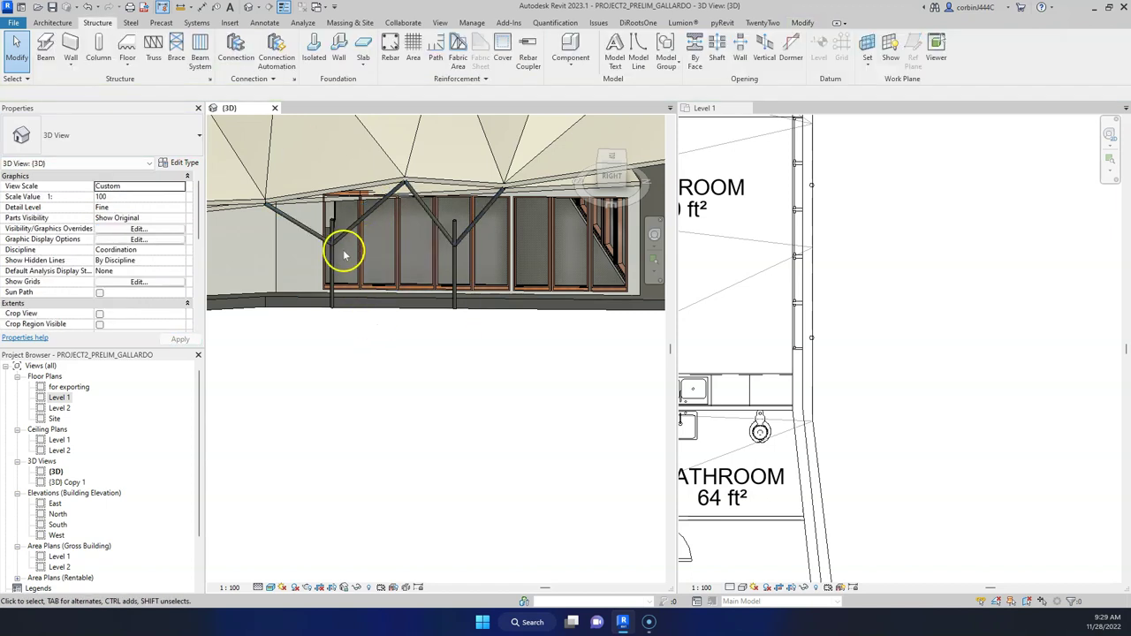
Set the top level of the two vertical side columns to Level 1 with a top offset of 5' 0".
left_click(332, 268)
left_click(456, 230, "ctrl")
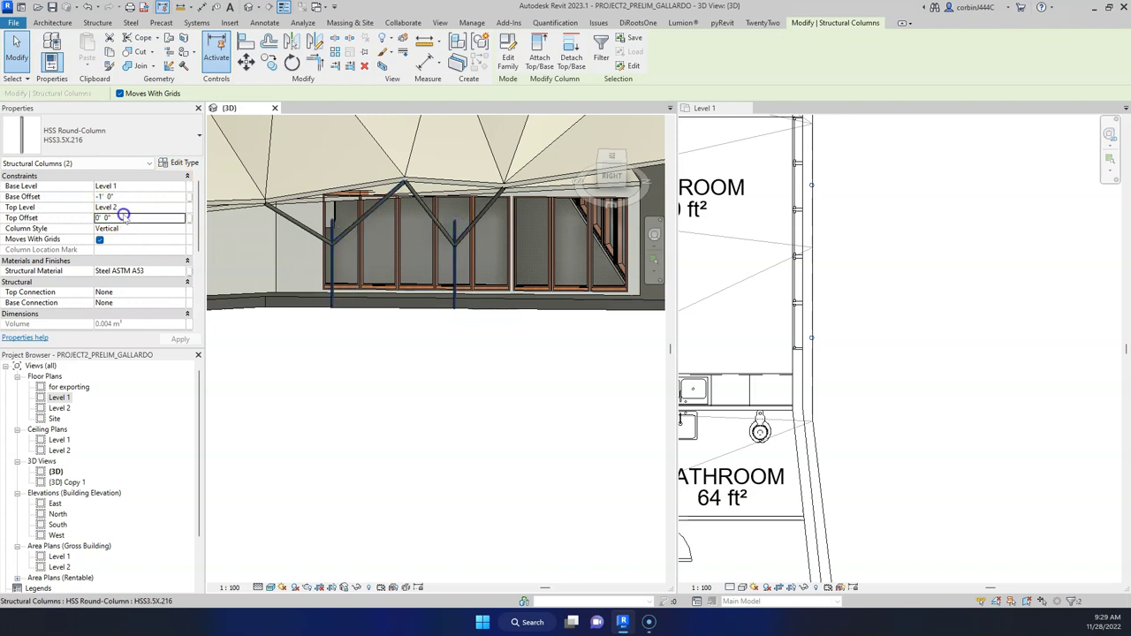
left_click(182, 207)
left_click(120, 219)
left_click(120, 218)
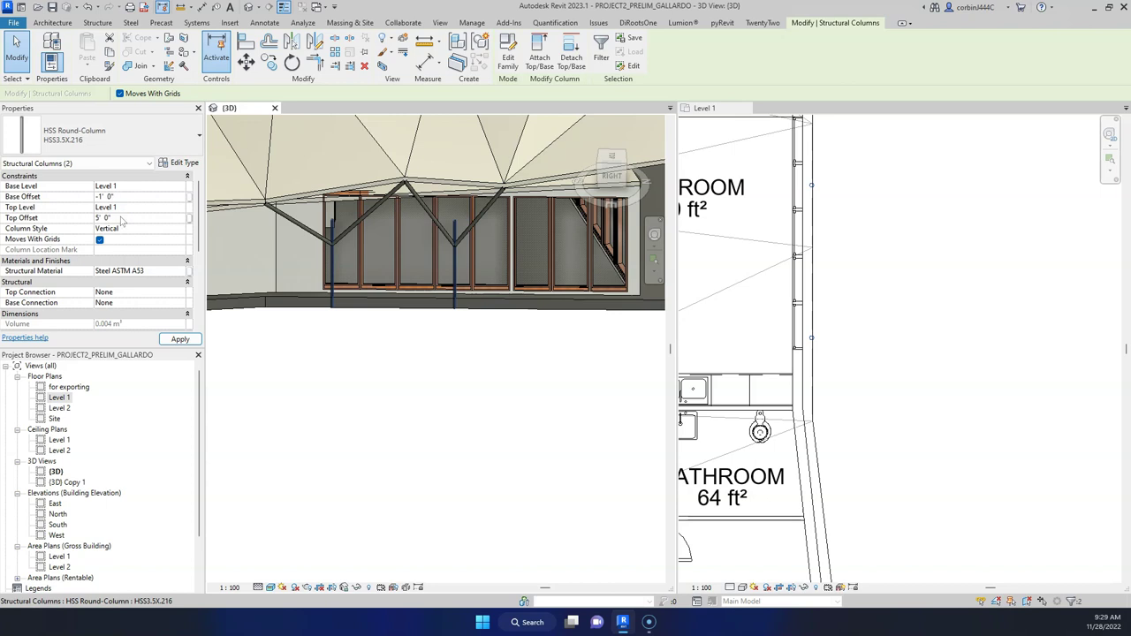
left_click(329, 372)
scroll(331, 371, "down", 2)
middle_click_drag(331, 371, 379, 357, "shift")
scroll(368, 305, "up", 5)
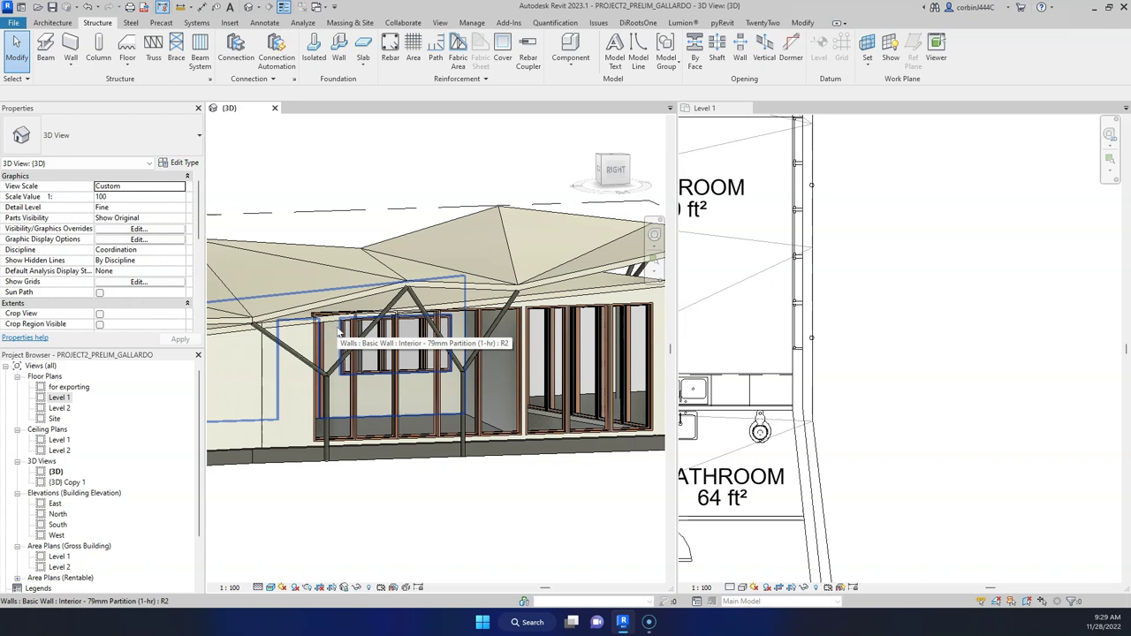
scroll(442, 230, "down", 3)
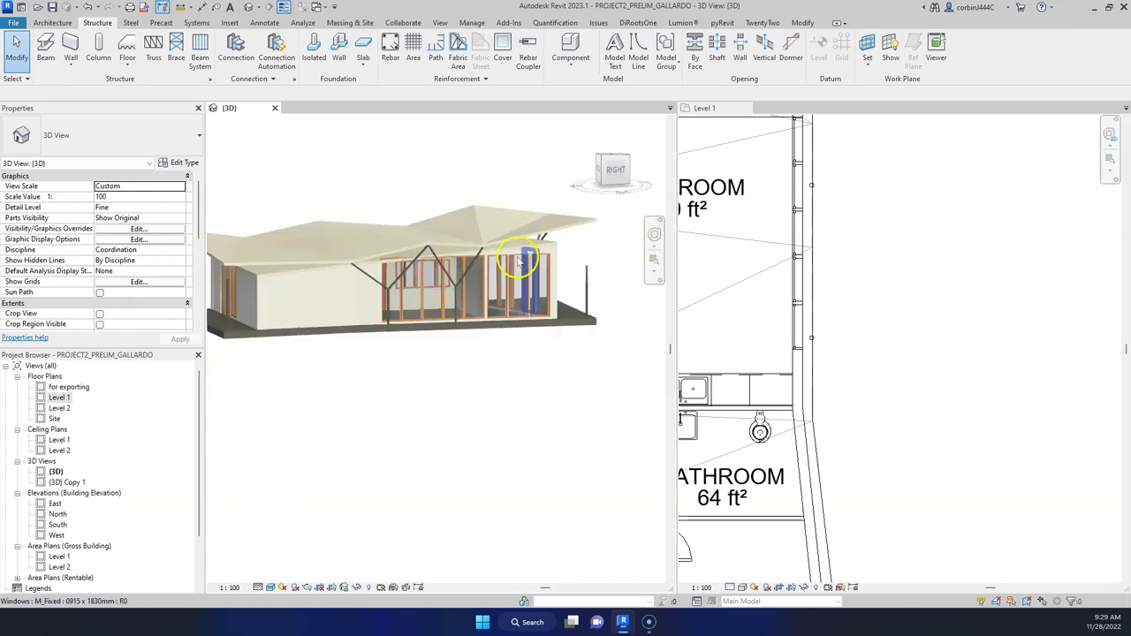
Merge the Level 1 plan into the same tab group as the 3D view and return to the 3D view.
left_click_drag(707, 108, 489, 108)
scroll(569, 186, "down", 3)
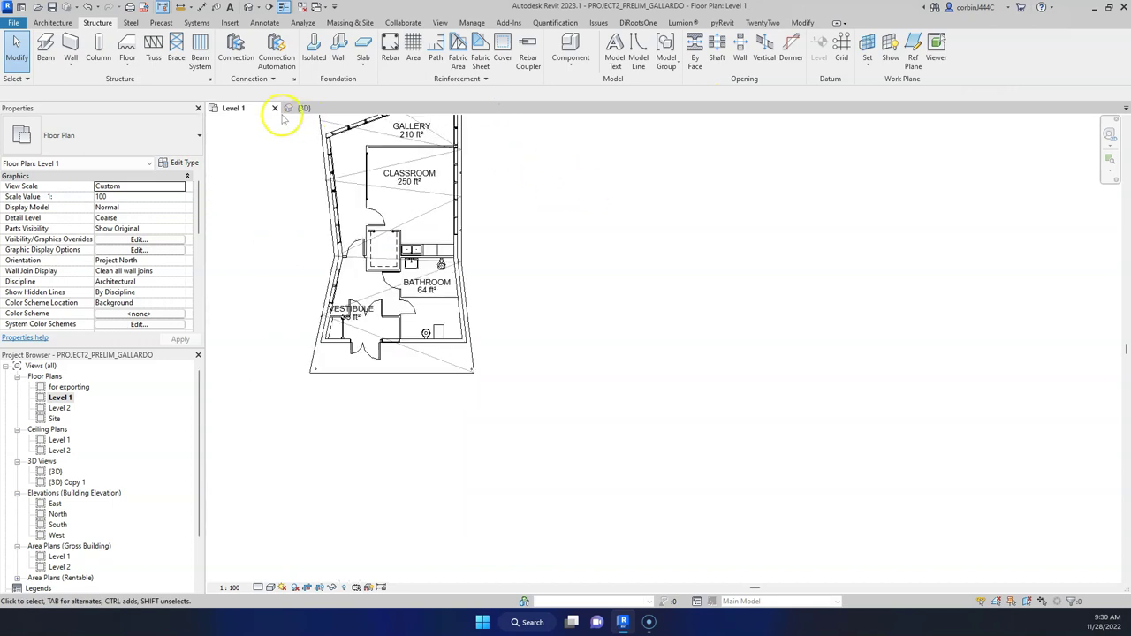
left_click(302, 107)
Examine the branching side columns, the roof folds they support and the windows behind them from several angles in 3D.
scroll(701, 346, "down", 2)
scroll(424, 296, "down", 2)
middle_click_drag(424, 296, 778, 430, "shift")
scroll(485, 361, "up", 5)
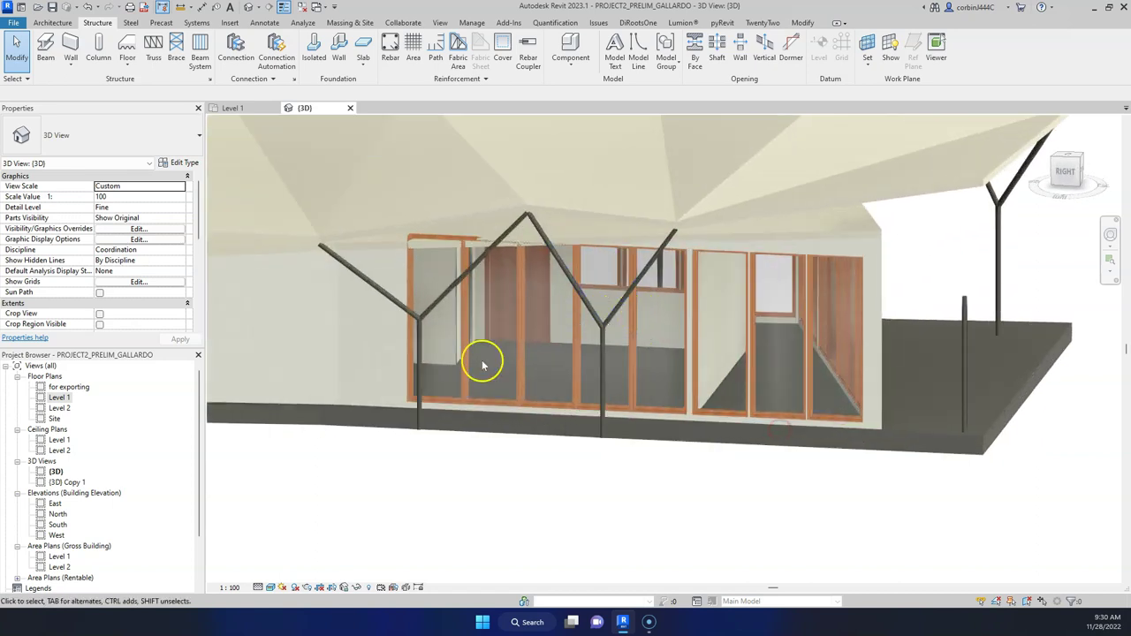
left_click(452, 404)
middle_click_drag(453, 404, 404, 459, "shift")
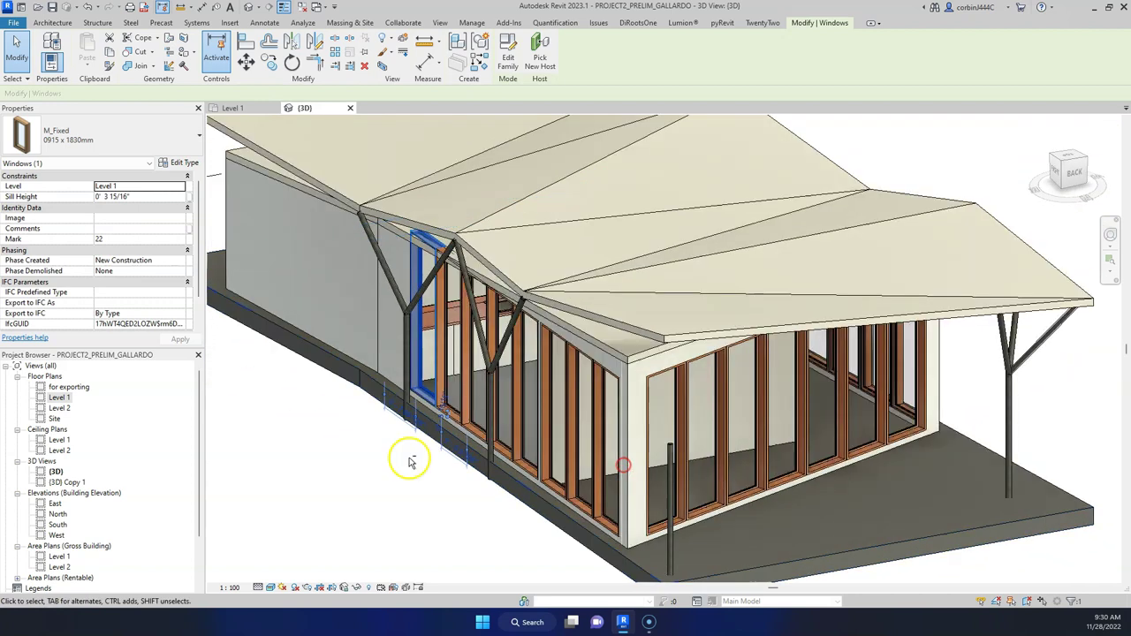
scroll(380, 433, "up", 5)
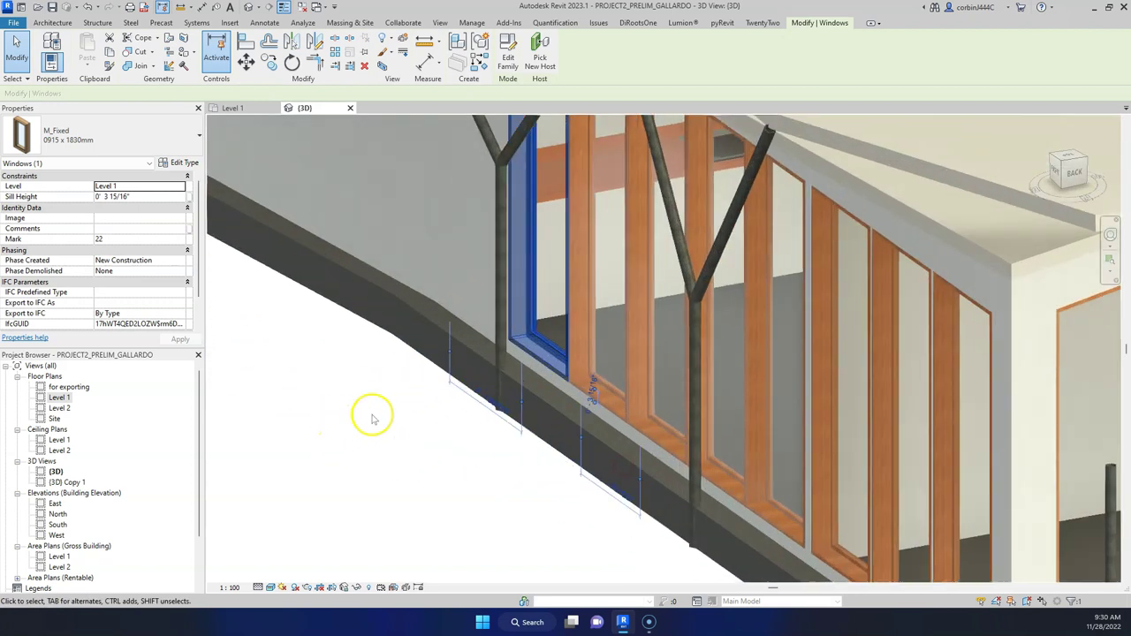
left_click(454, 469)
scroll(578, 336, "up", 8)
scroll(491, 362, "down", 8)
middle_click_drag(509, 405, 584, 389, "shift")
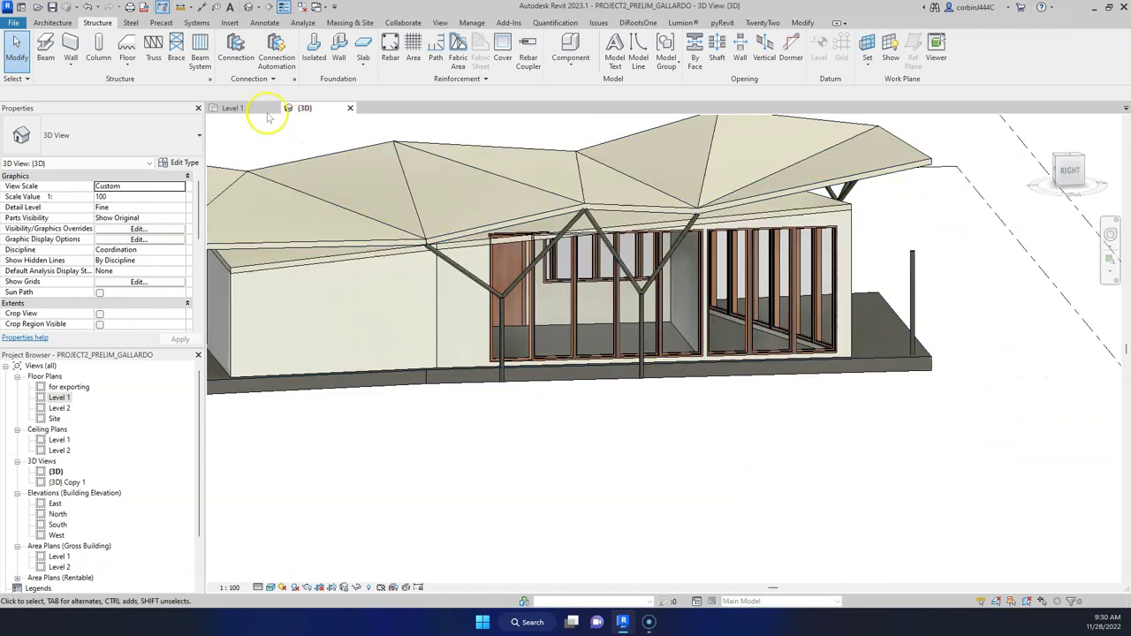
scroll(492, 285, "up", 2)
scroll(495, 286, "down", 3)
scroll(706, 324, "up", 4)
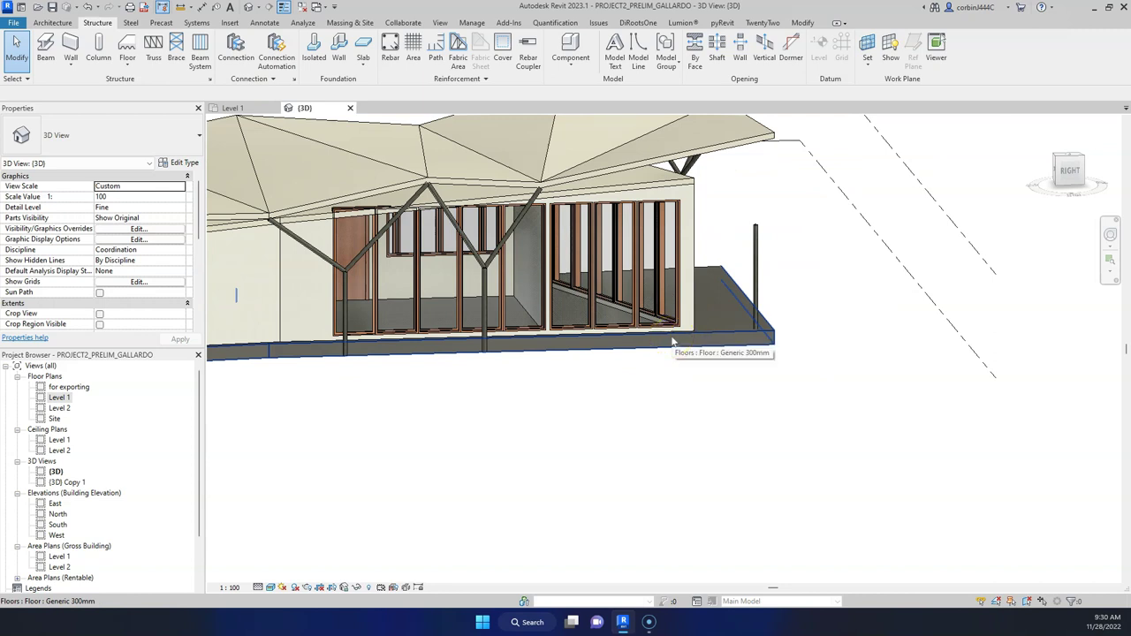
On the Level 1 plan, split the long slanted side wall and the angled gallery wall beside their windows near the shared corner.
key("ctrl+Tab")
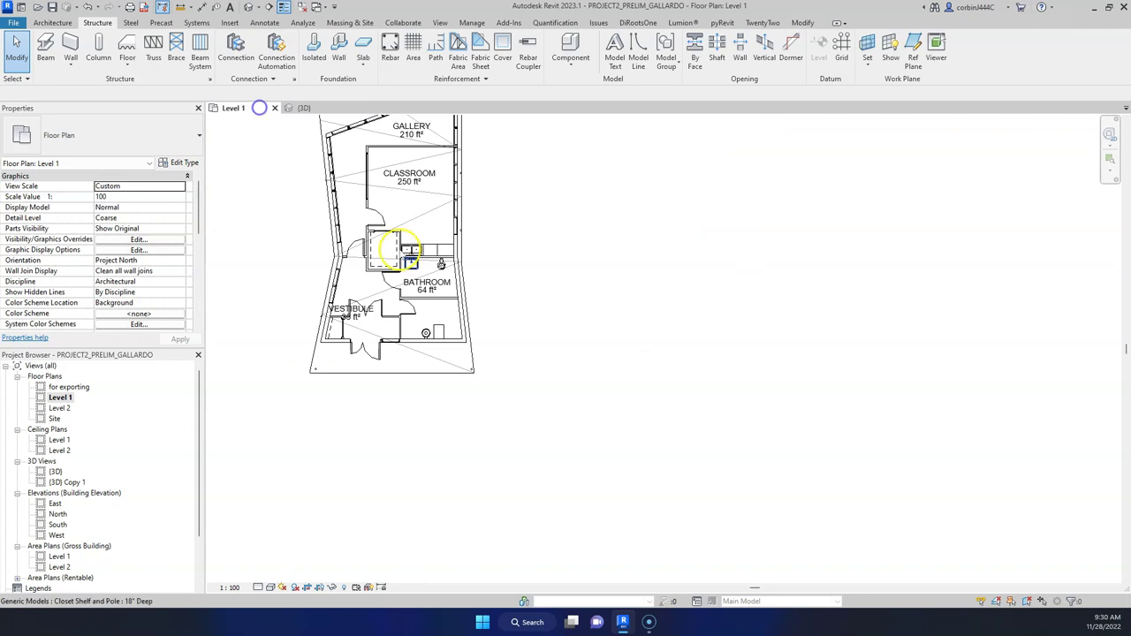
scroll(356, 208, "up", 6)
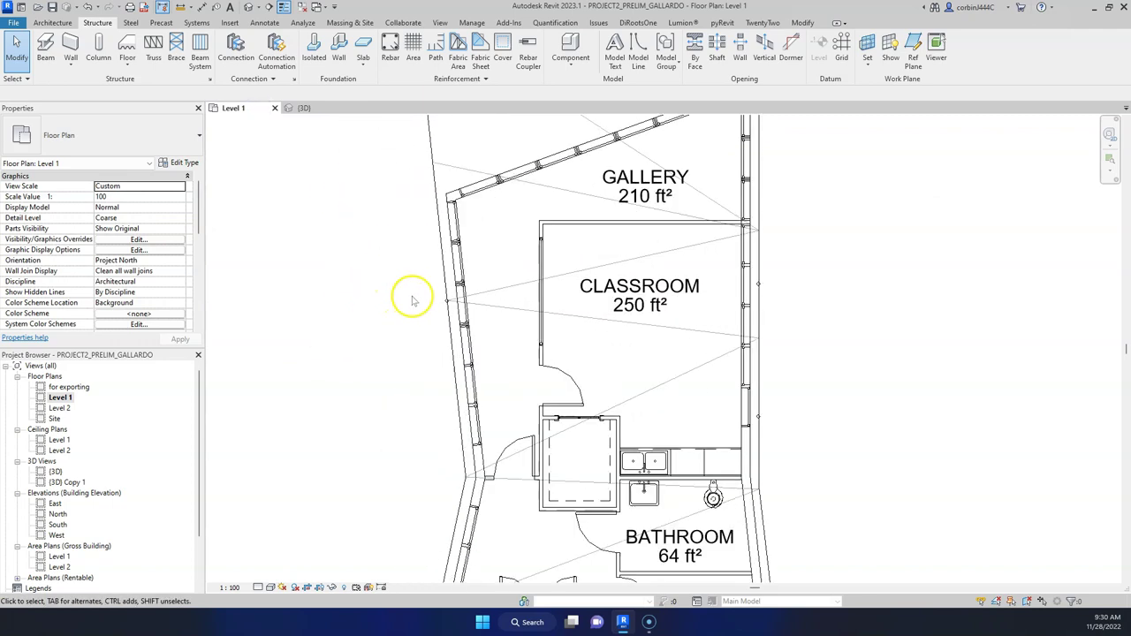
scroll(462, 490, "up", 3)
left_click(473, 451)
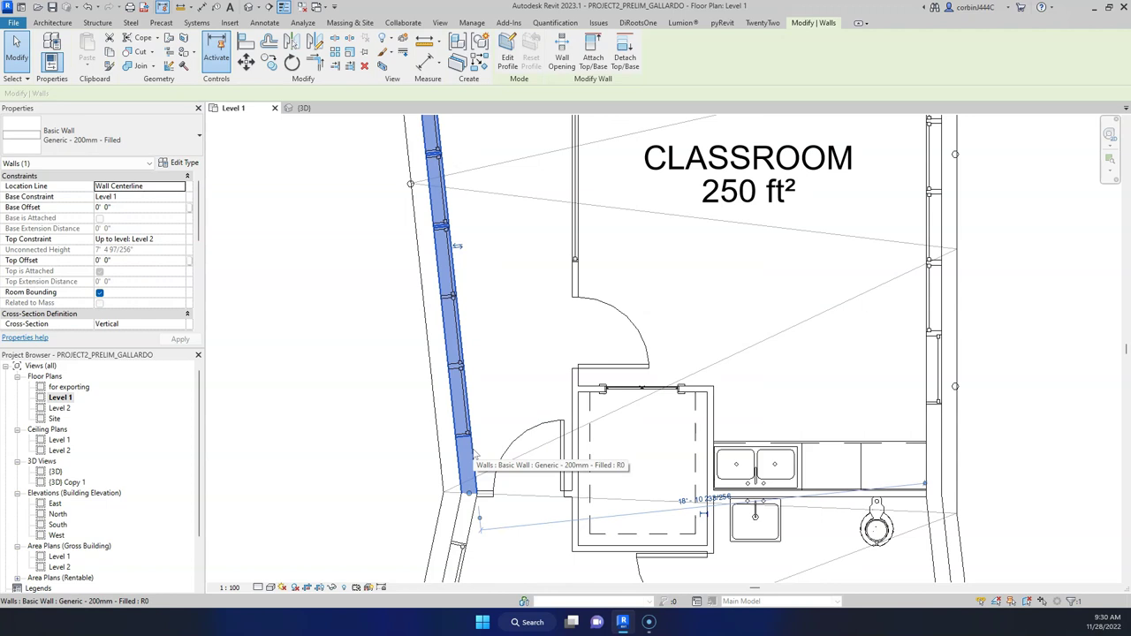
scroll(458, 479, "up", 1)
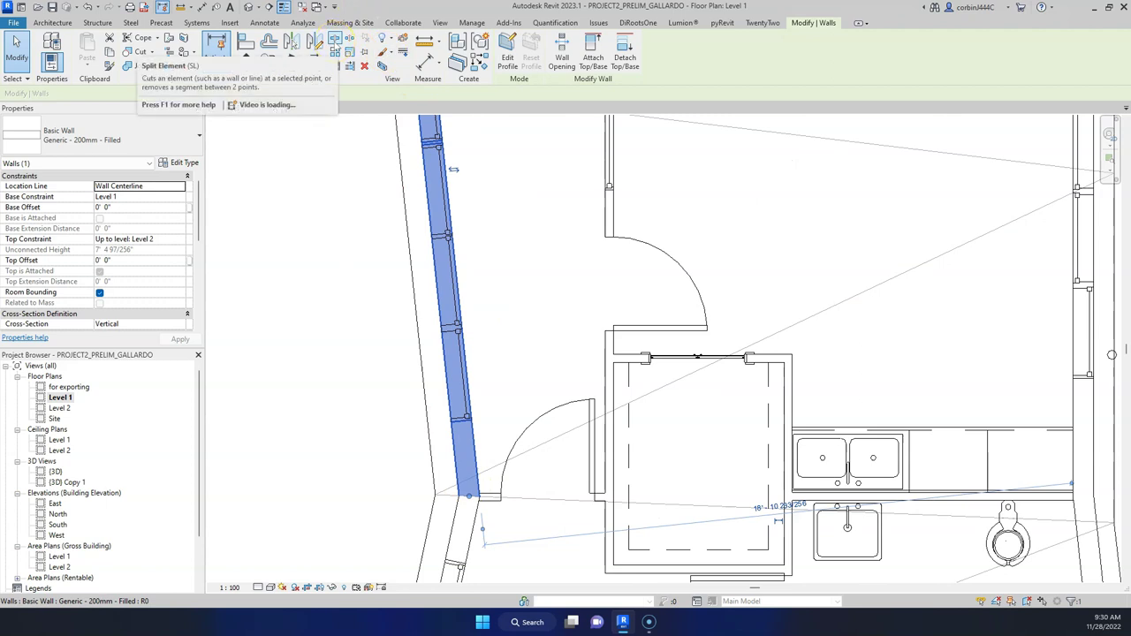
left_click(335, 39)
scroll(479, 480, "up", 4)
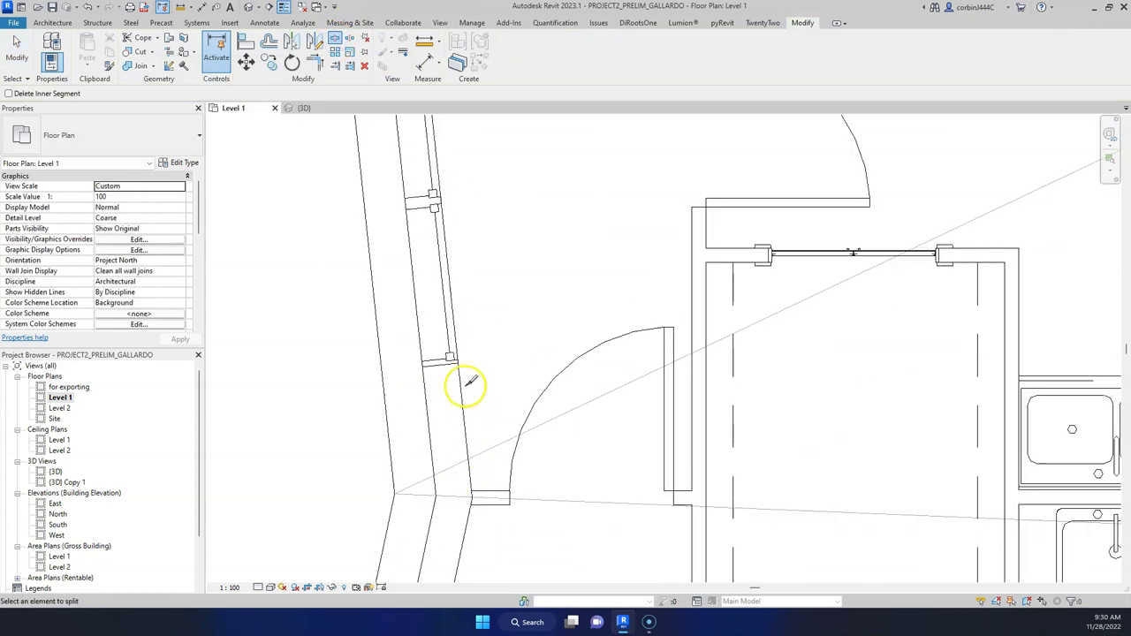
scroll(466, 504, "down", 3)
scroll(425, 381, "up", 4)
scroll(447, 364, "up", 1)
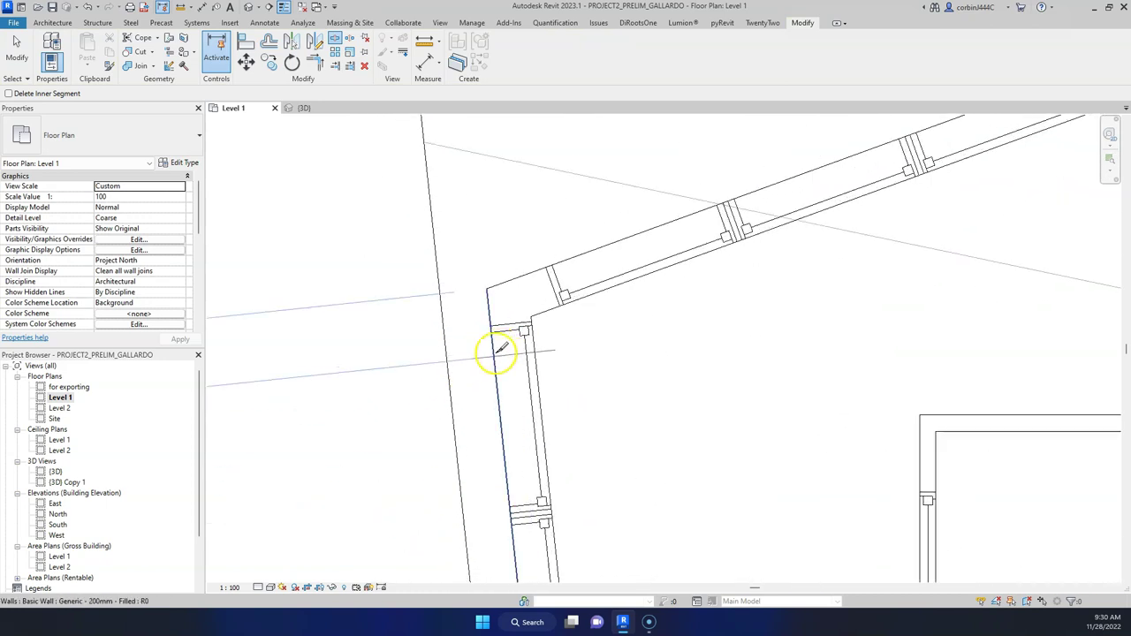
left_click(497, 365)
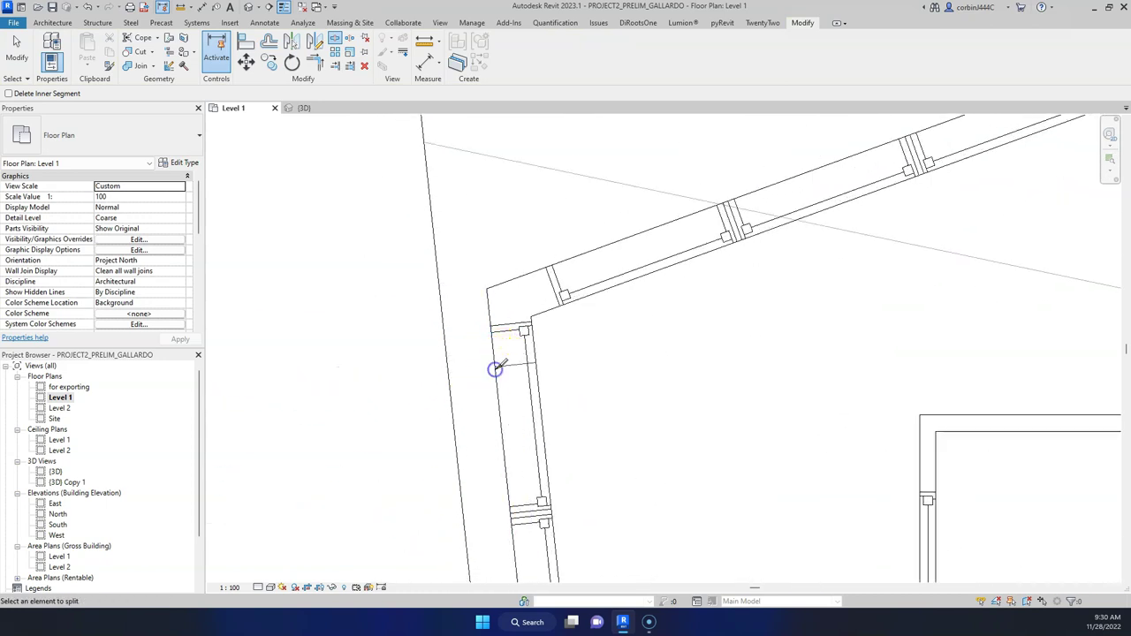
scroll(498, 367, "down", 1)
left_click(549, 286)
Split the angled gallery wall at the outer end of its last window, near the corner with the straight side wall.
scroll(423, 384, "down", 2)
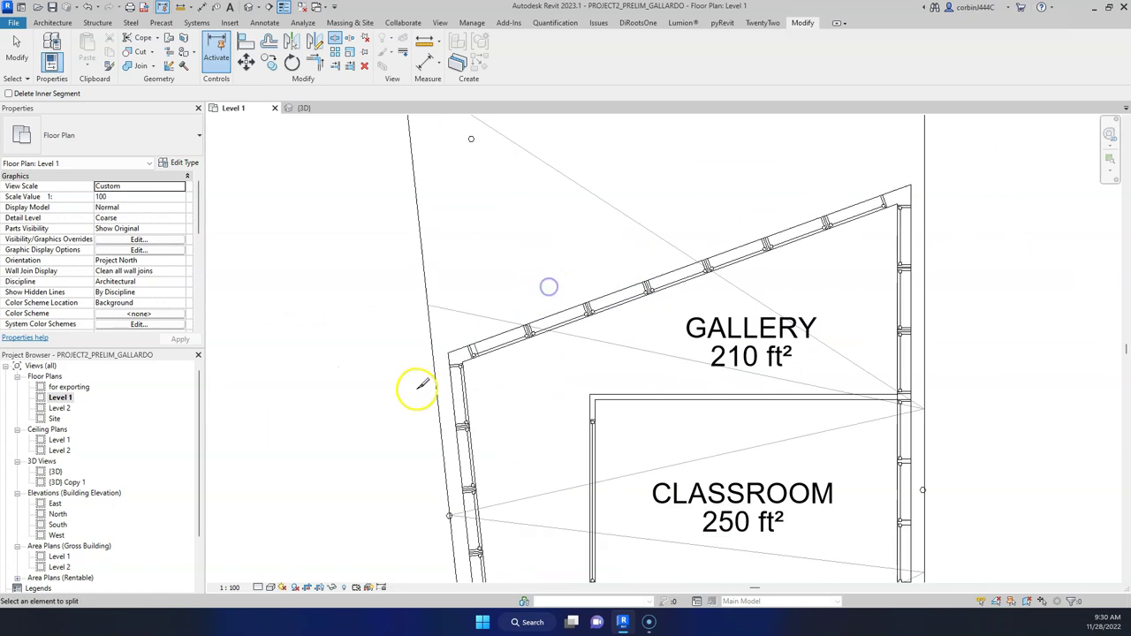
scroll(374, 450, "down", 2)
scroll(651, 308, "up", 4)
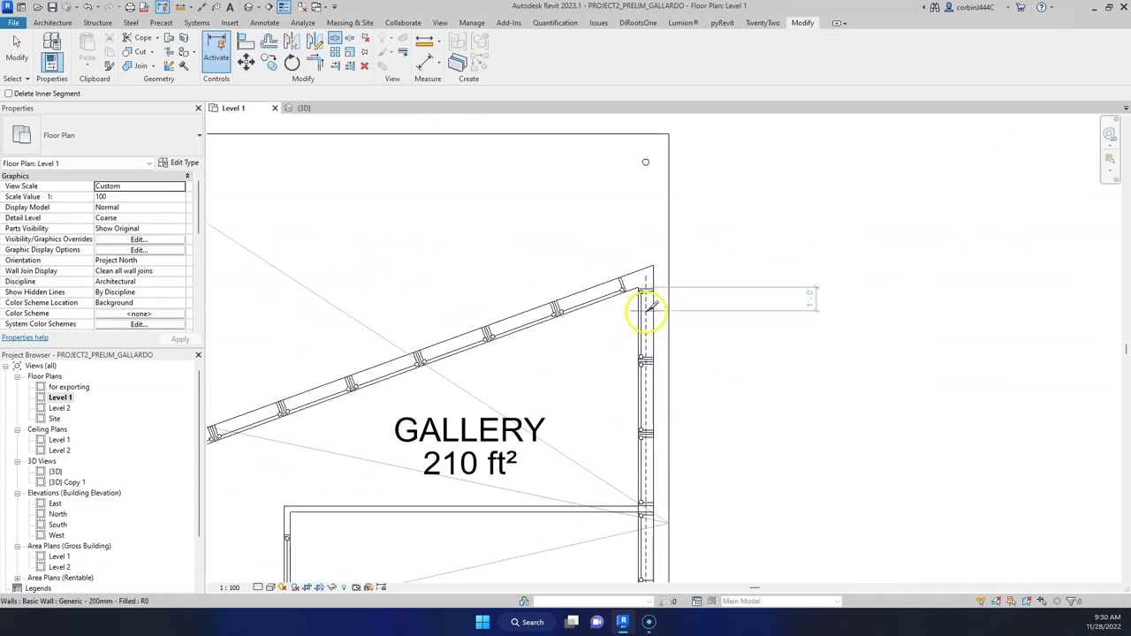
left_click(596, 255)
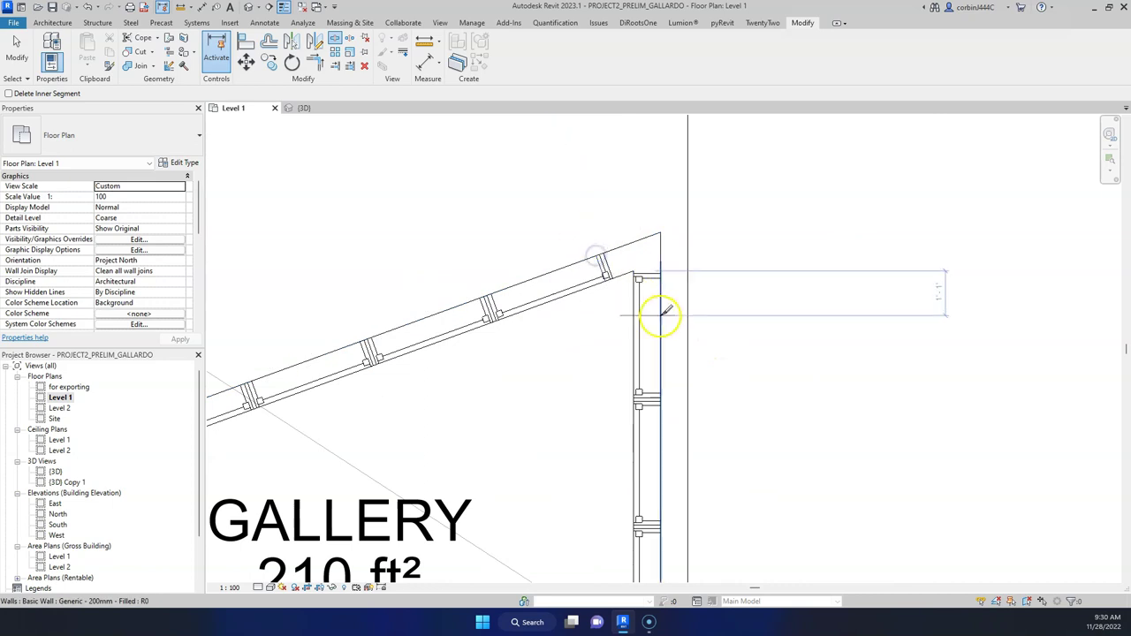
scroll(662, 239, "down", 4)
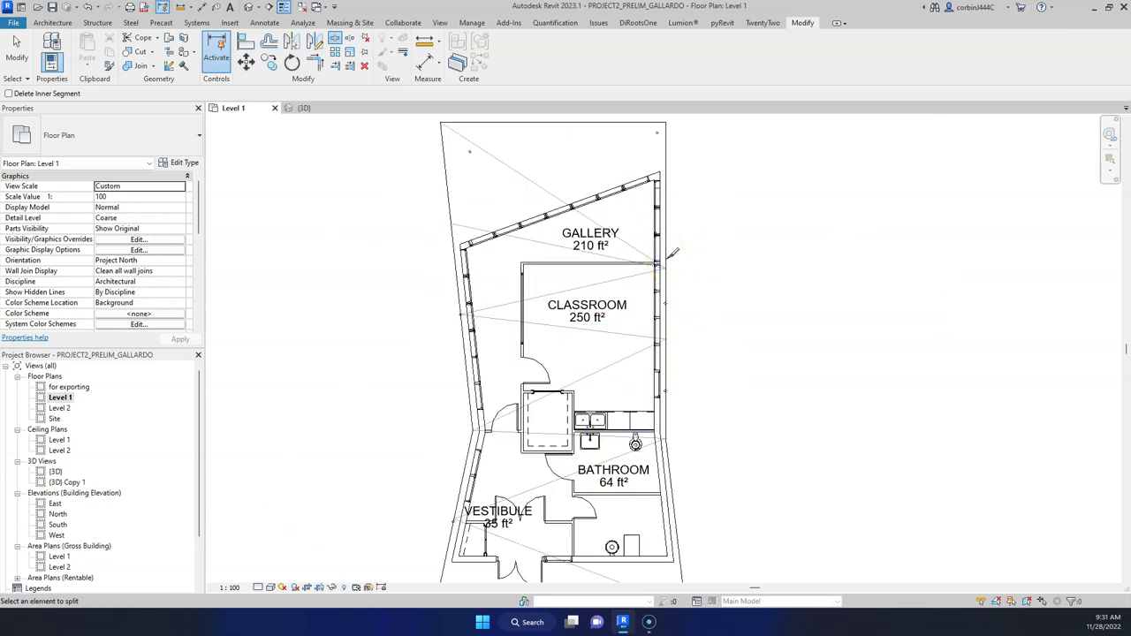
Split the straight side wall on both sides of the gallery-classroom partition and just past the last classroom window near the kitchen counter.
scroll(674, 254, "up", 6)
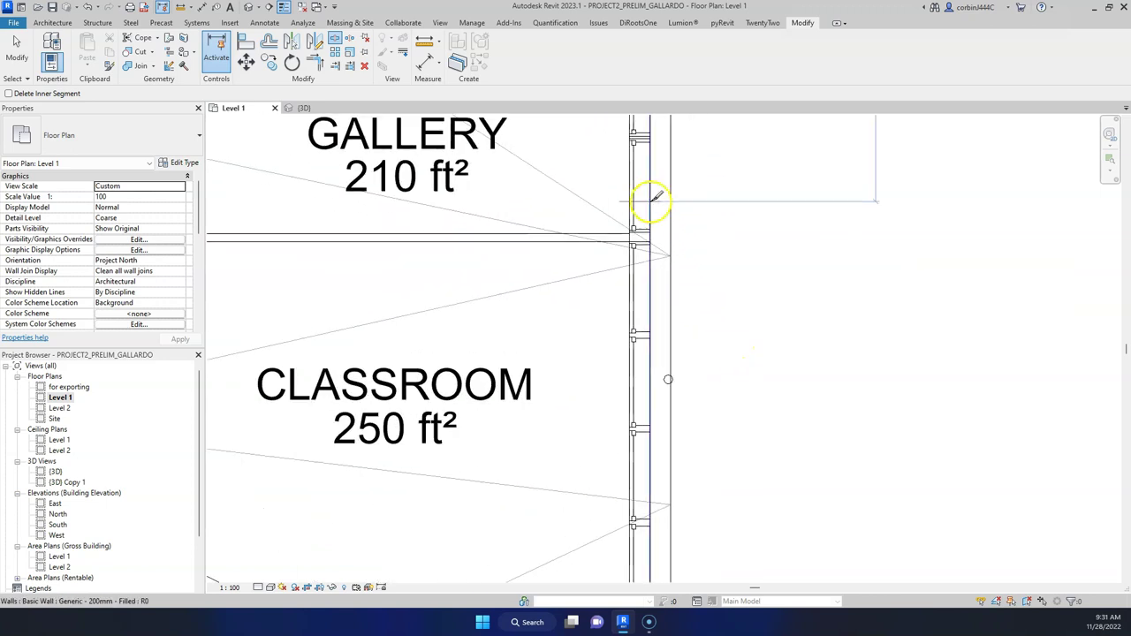
left_click(650, 227)
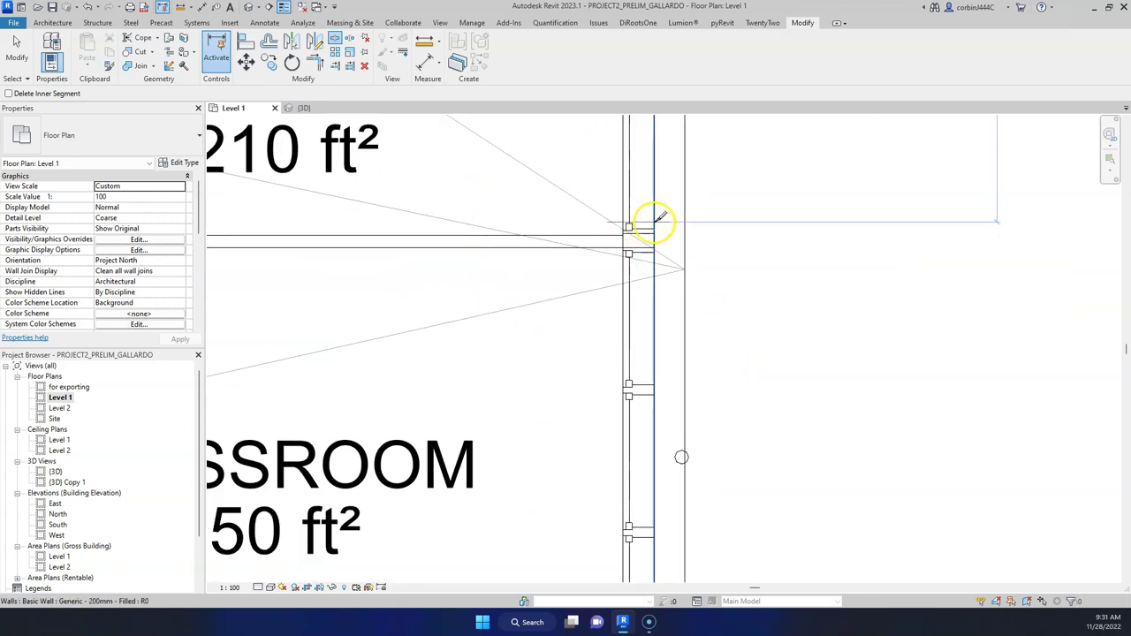
left_click(651, 256)
scroll(659, 221, "down", 5)
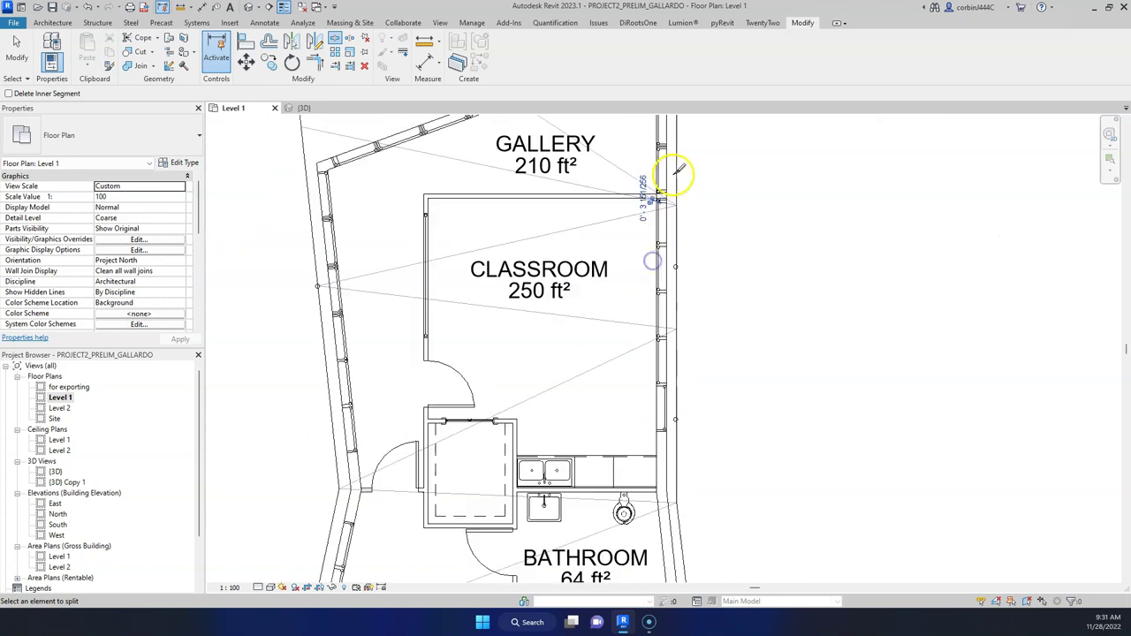
scroll(663, 388, "up", 3)
left_click(658, 382)
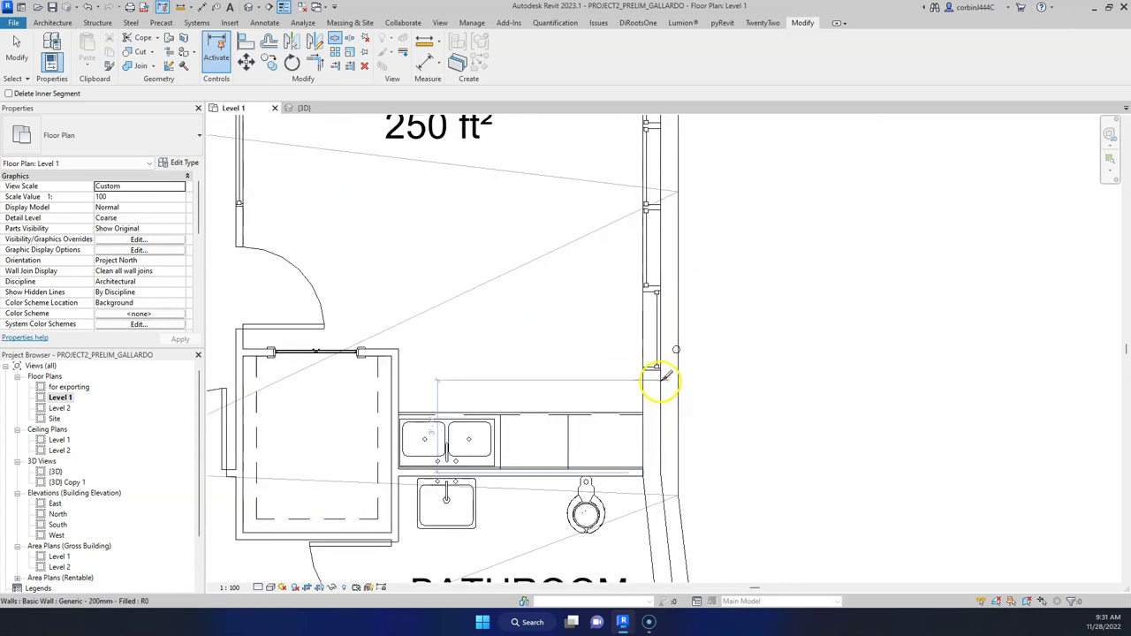
scroll(663, 382, "down", 3)
Split the slanted exterior wall along the vestibule beside its windows and finish splitting.
scroll(455, 526, "up", 5)
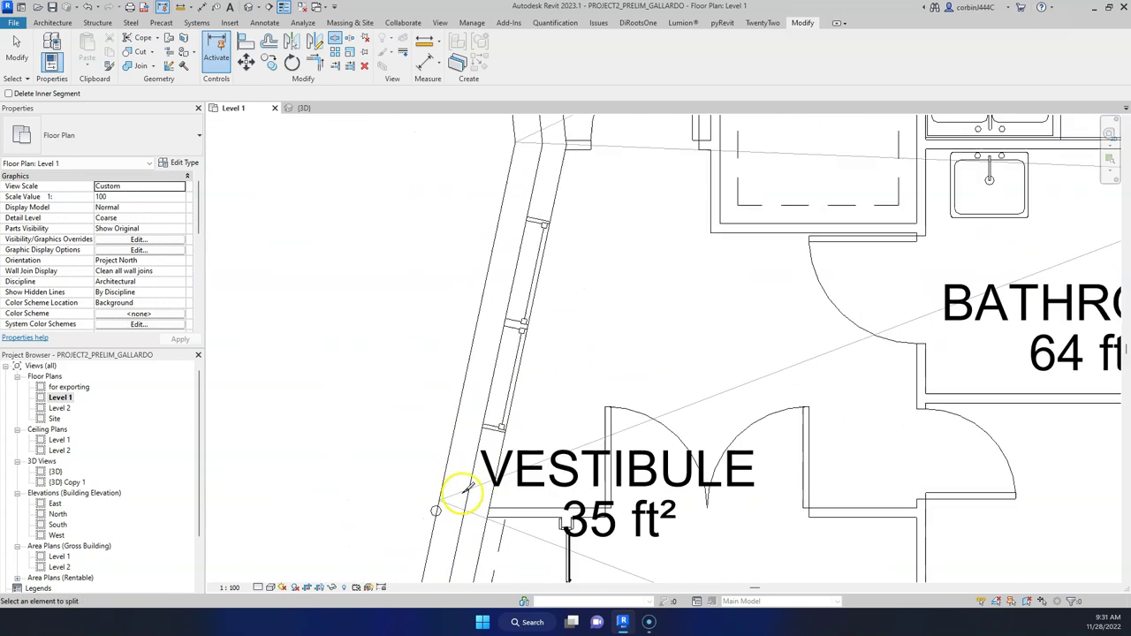
scroll(518, 324, "down", 5)
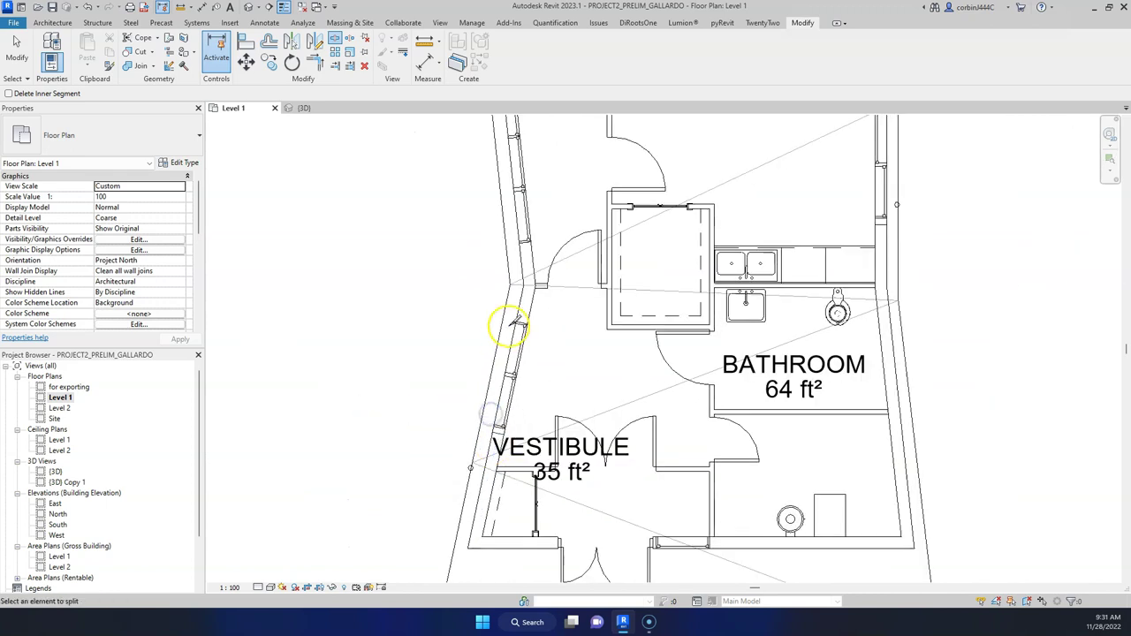
scroll(517, 313, "down", 2)
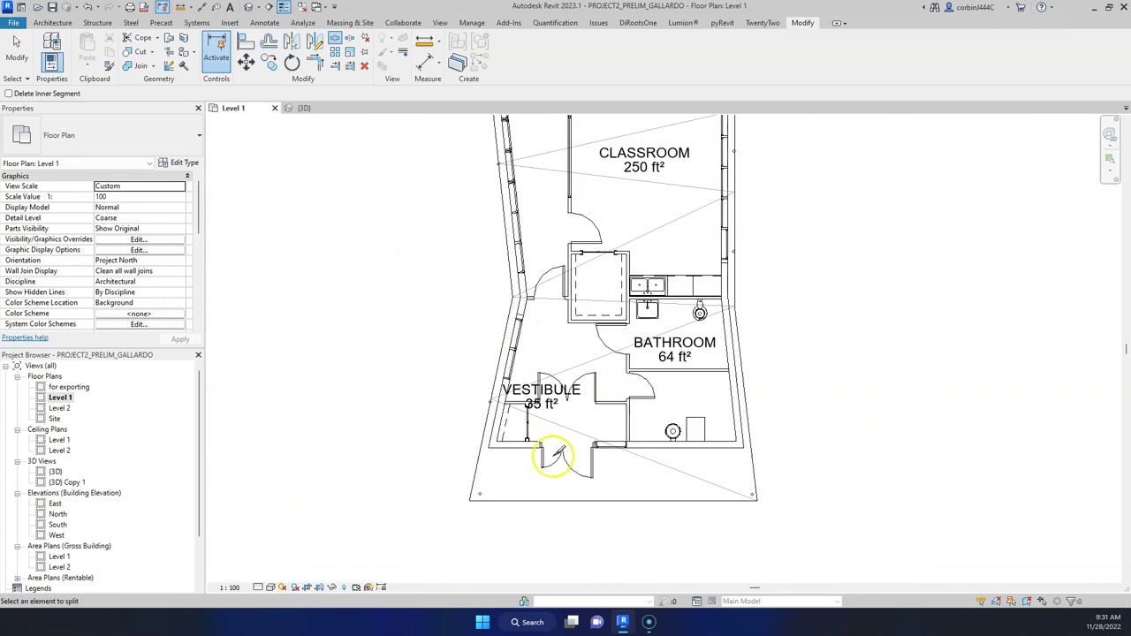
key("Escape")
scroll(518, 318, "up", 2)
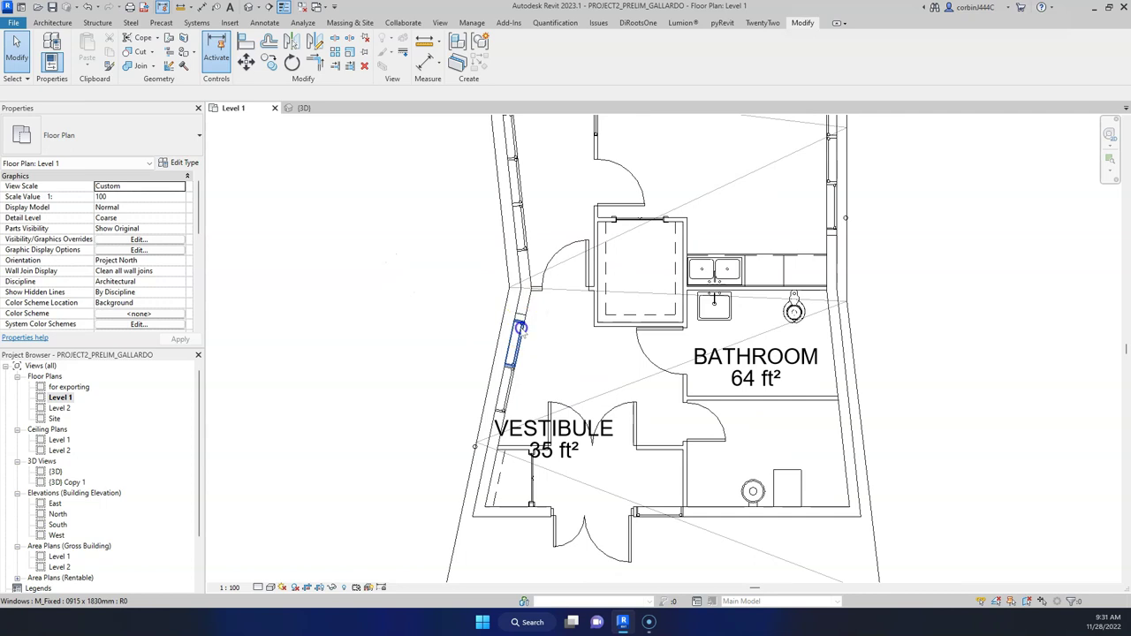
double_click(506, 370)
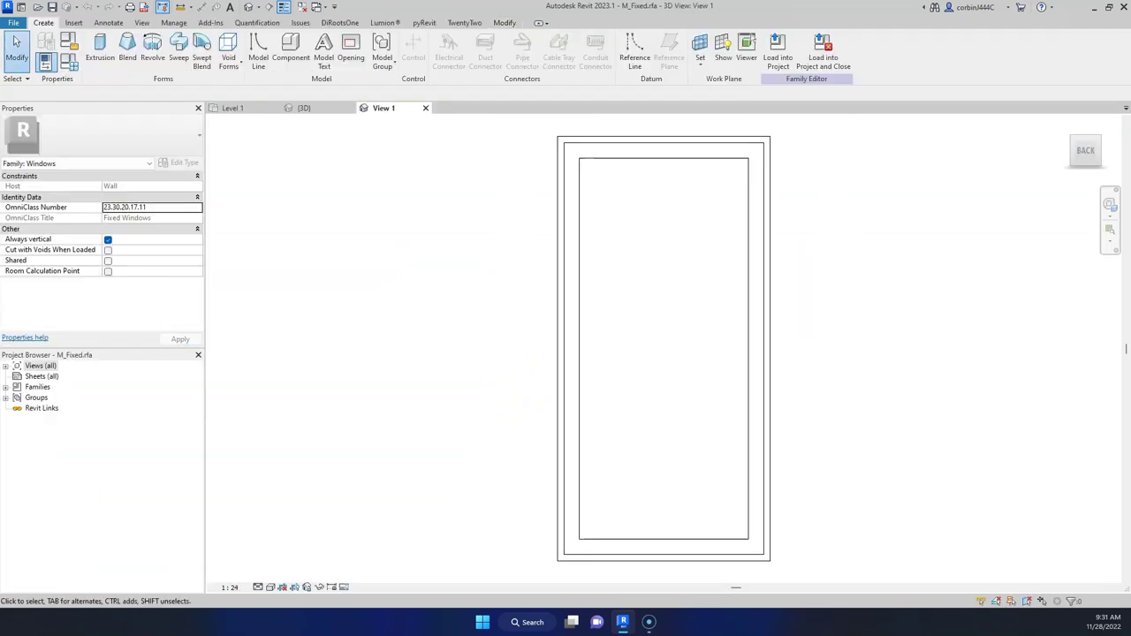
left_click(426, 108)
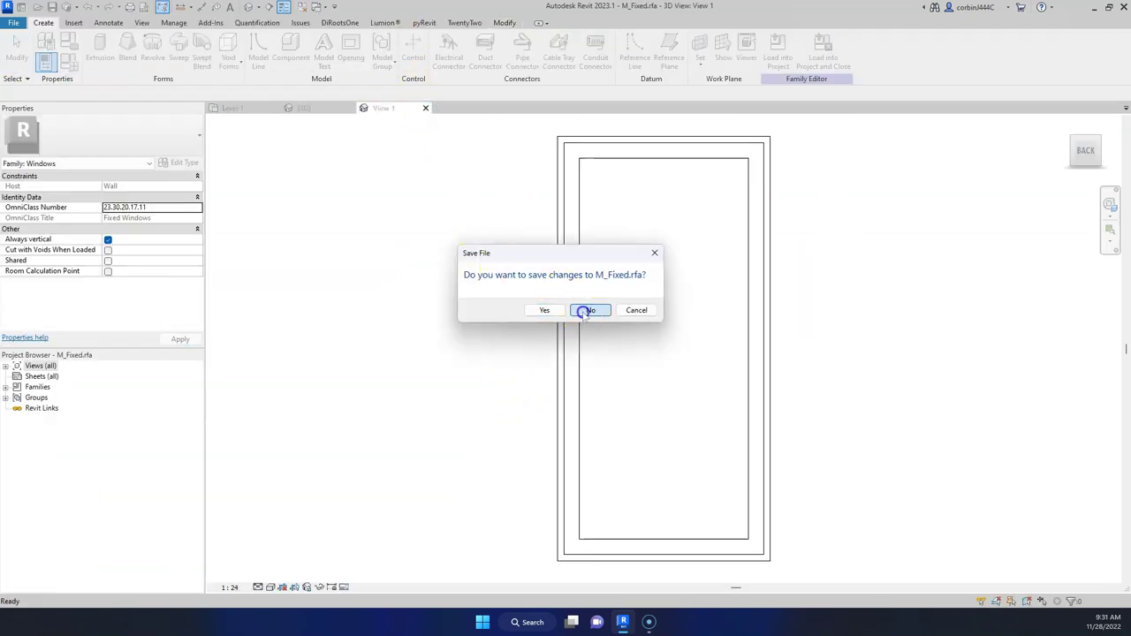
left_click(589, 310)
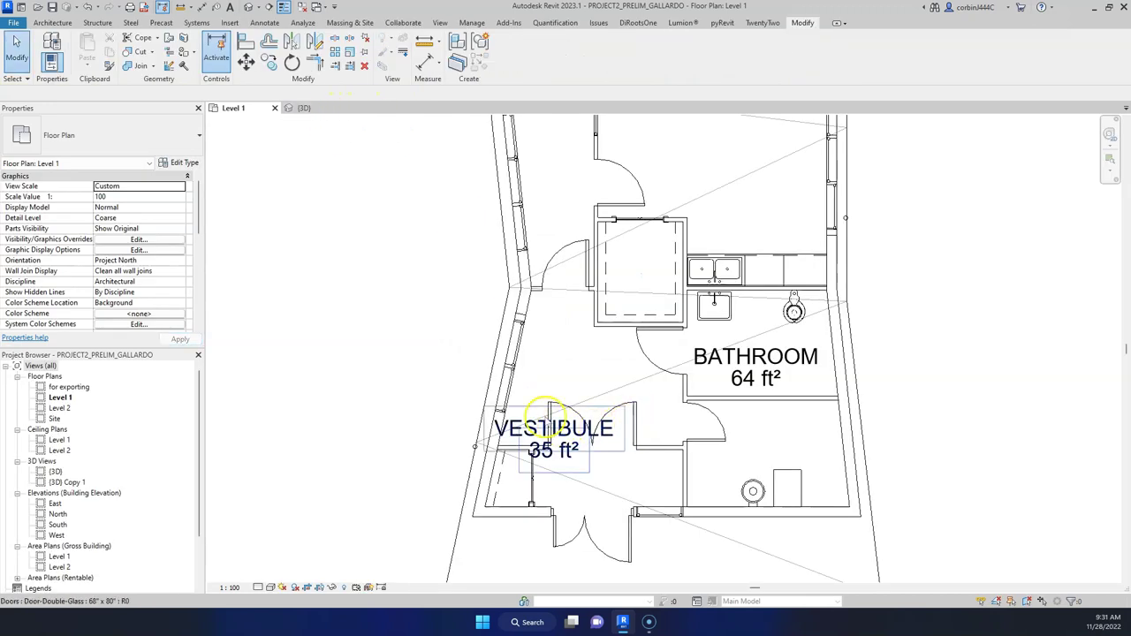
Select every M_Fixed 0915 x 1830mm window visible in the Level 1 plan and delete them all.
left_click(511, 358)
left_click(519, 252, "ctrl")
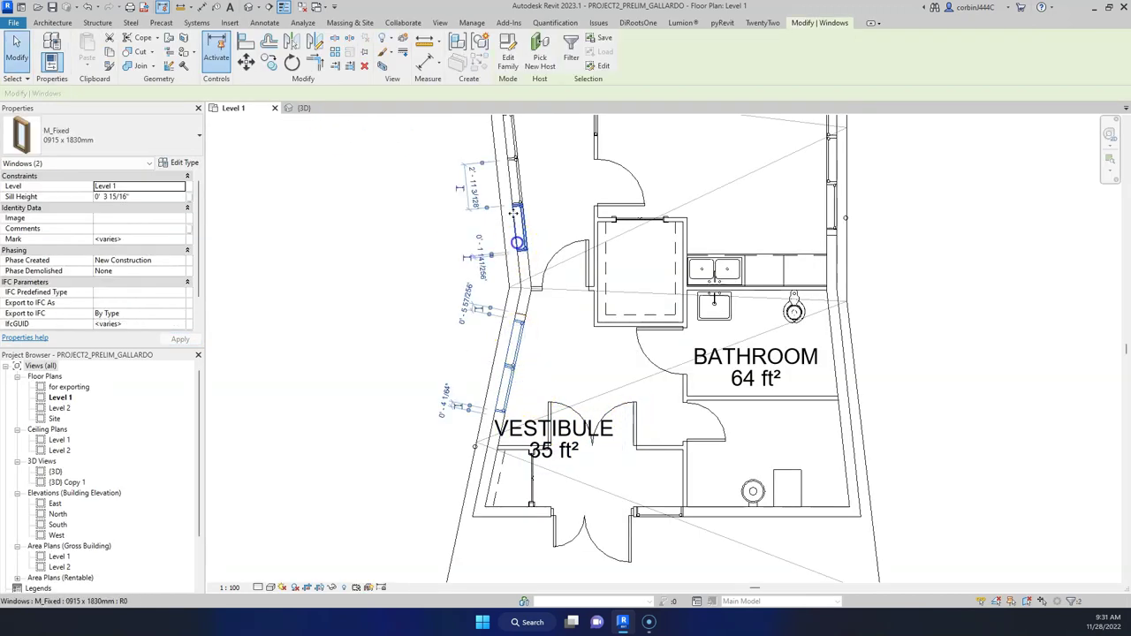
scroll(495, 221, "down", 3)
scroll(491, 195, "up", 2)
left_click(500, 163)
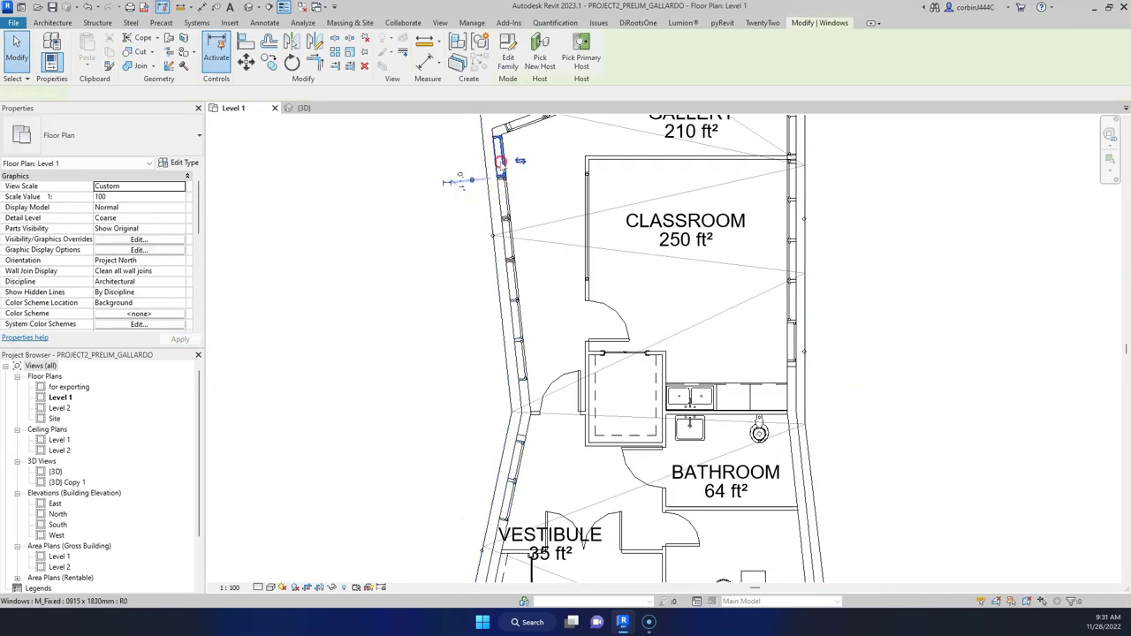
right_click(501, 163)
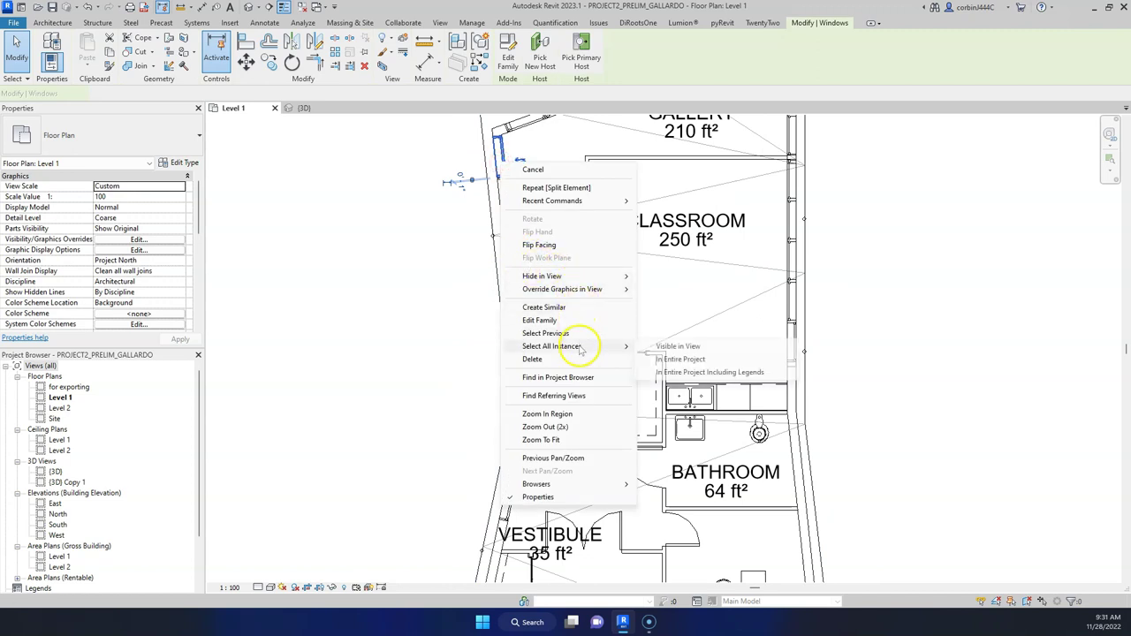
left_click(678, 347)
scroll(592, 292, "down", 3)
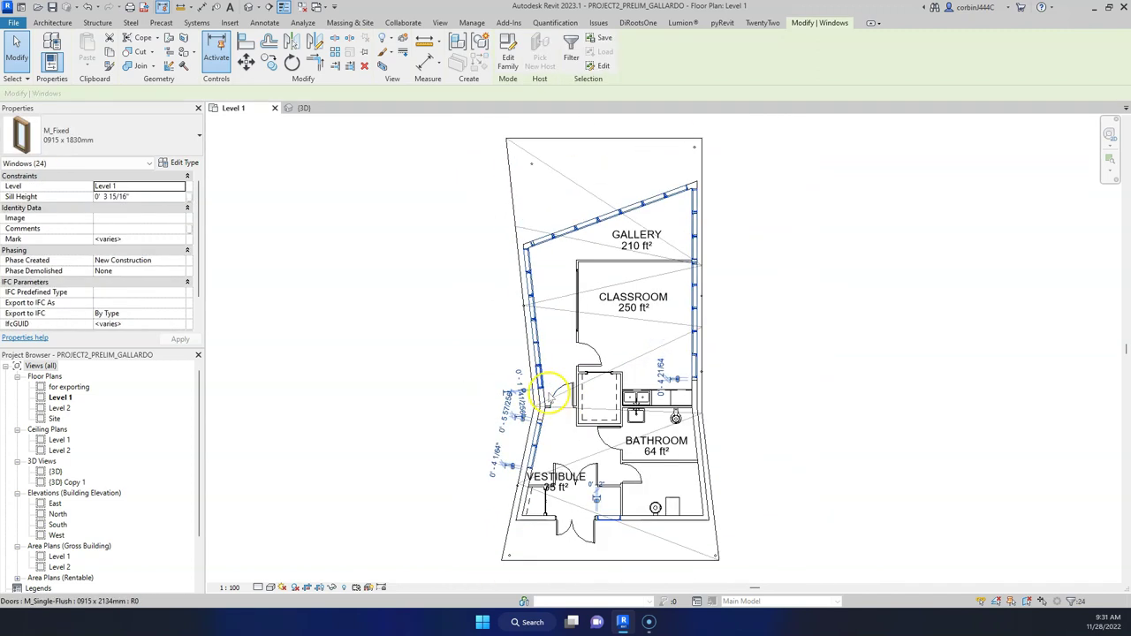
scroll(592, 291, "up", 2)
scroll(631, 349, "down", 2)
scroll(689, 466, "up", 1)
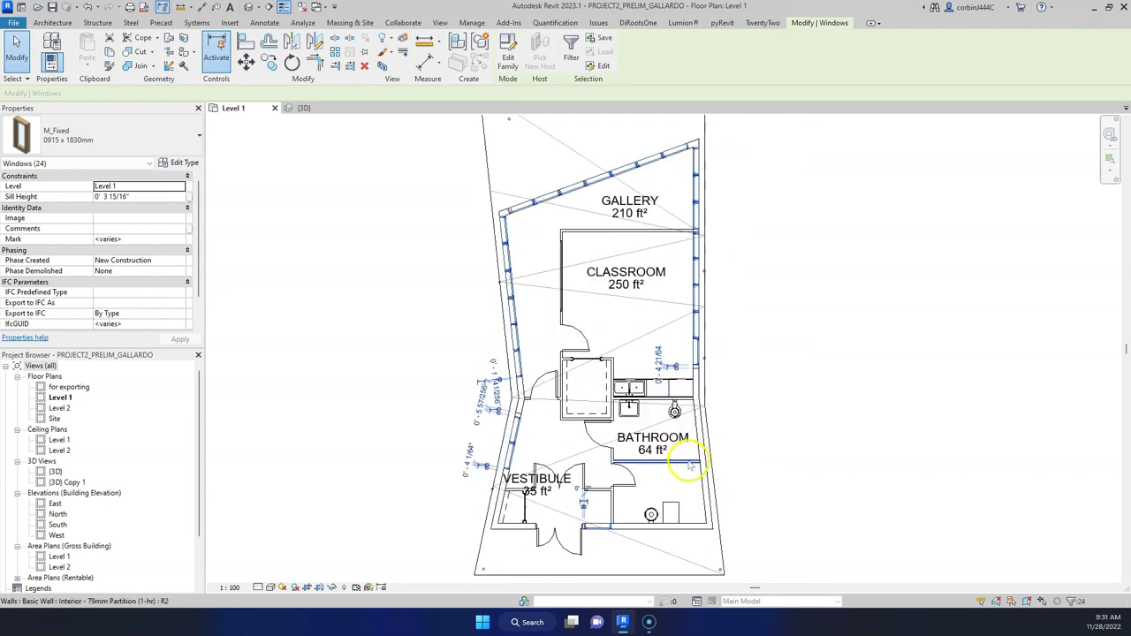
key("Escape")
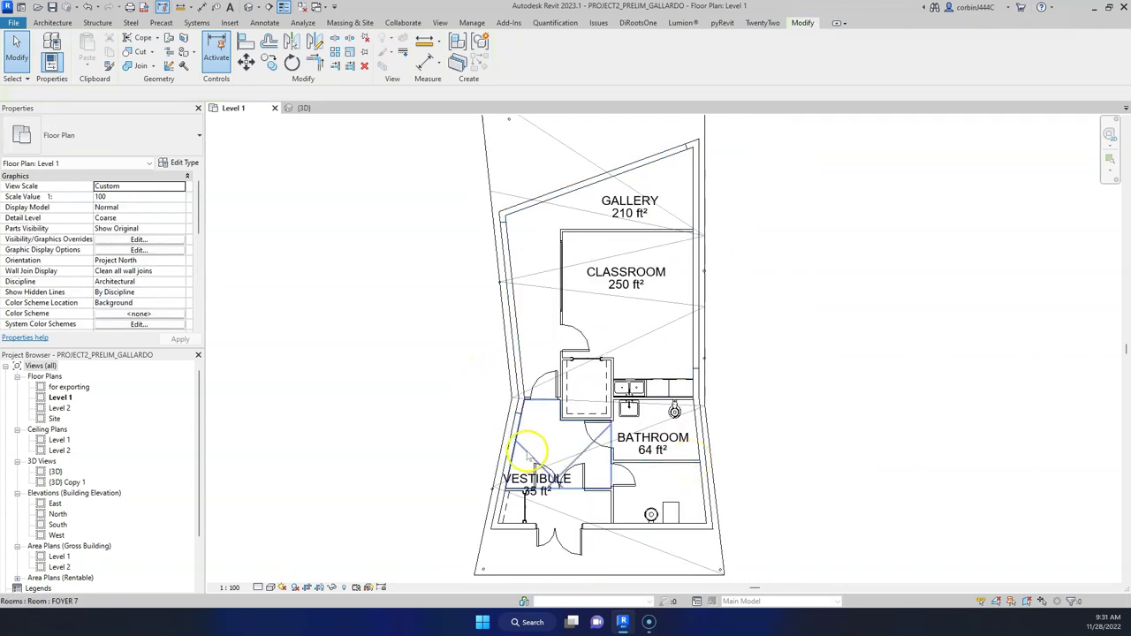
Change the five split exterior wall segments along the vestibule, slanted side, gallery and classroom to the Storefront curtain wall type.
left_click(514, 442)
left_click(518, 337, "ctrl")
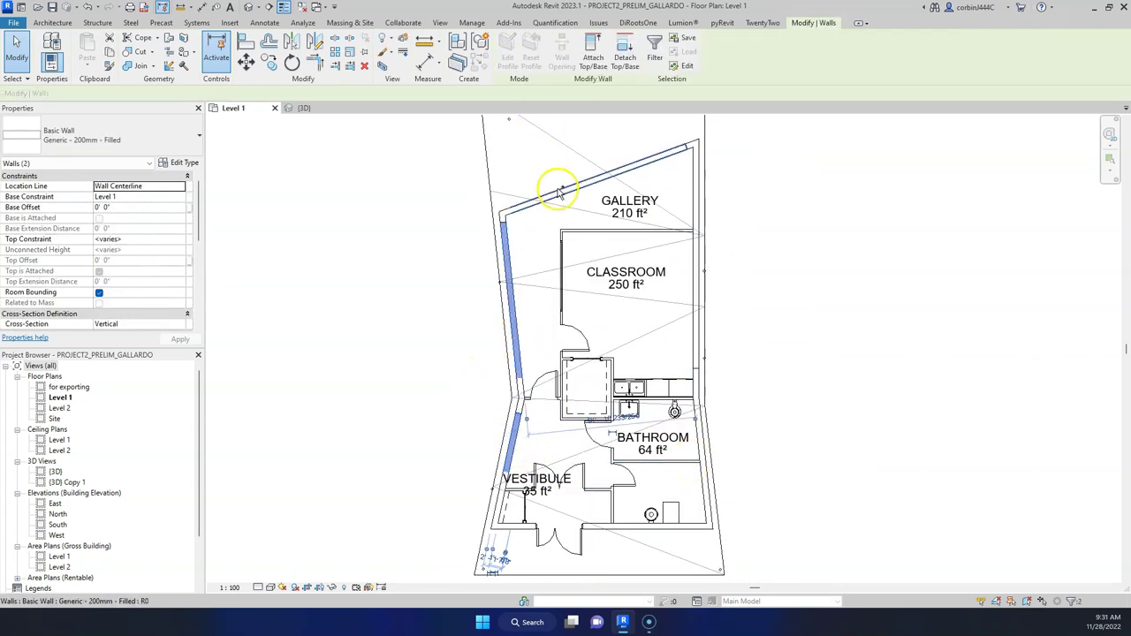
left_click(699, 209, "ctrl")
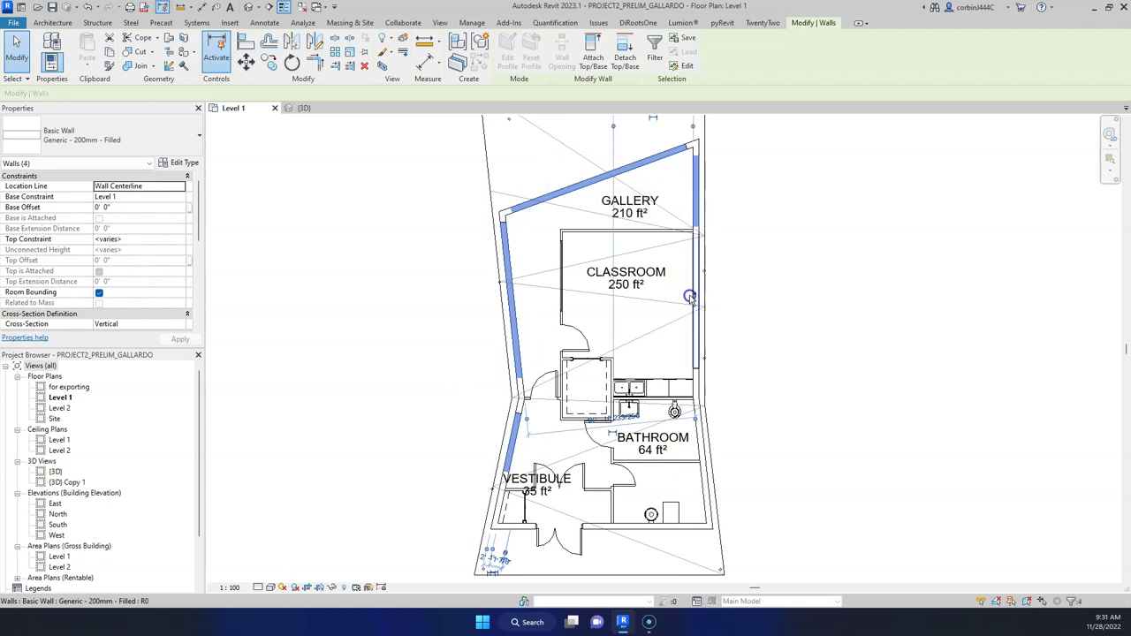
left_click(690, 298, "ctrl")
left_click(305, 108)
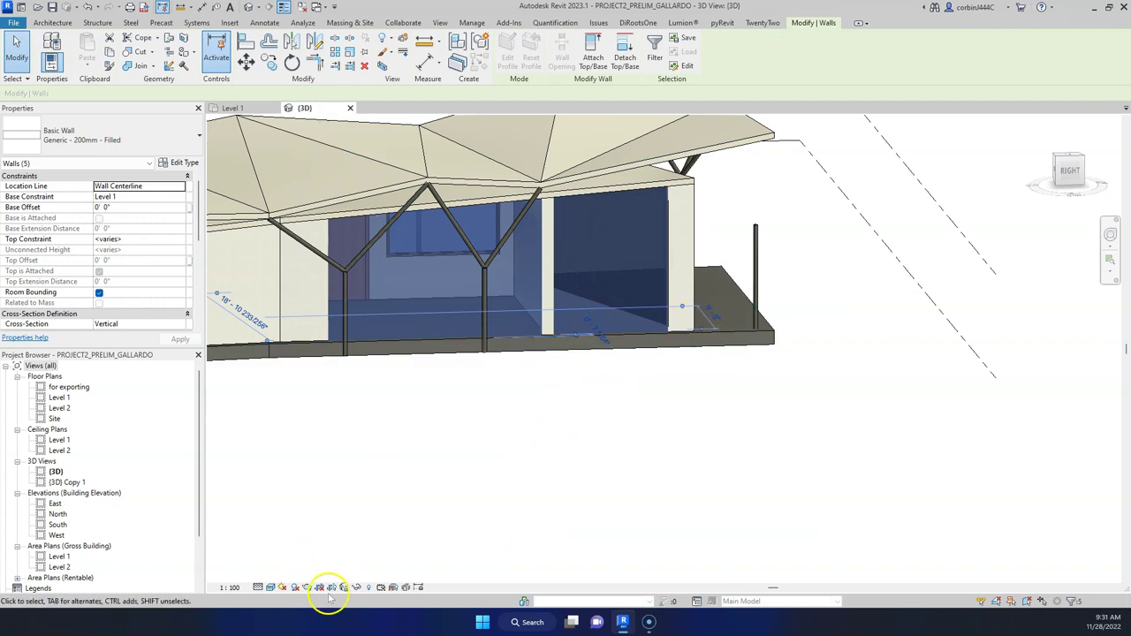
middle_click_drag(469, 560, 610, 247, "shift")
left_click(76, 131)
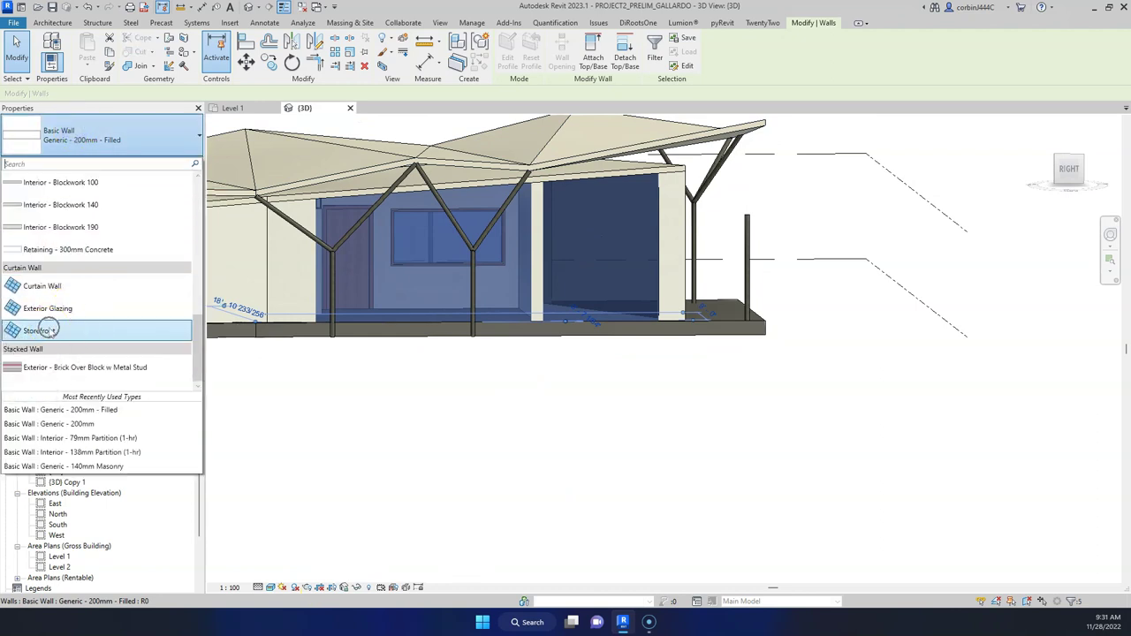
left_click(49, 331)
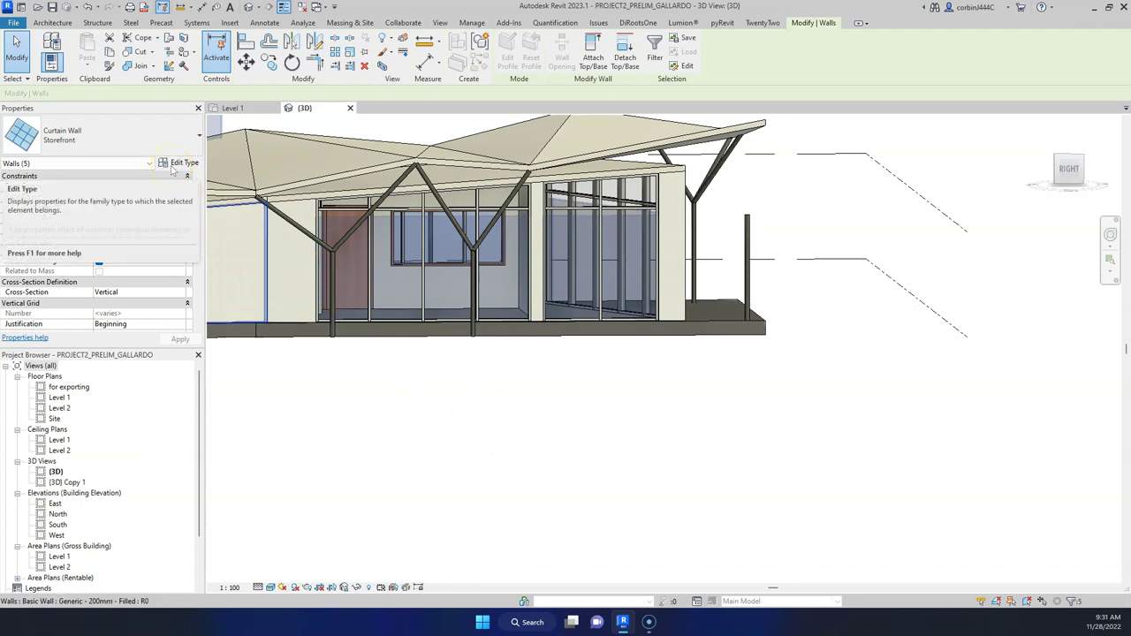
Duplicate the Storefront type of the classroom's straight side curtain wall as "Storefront - Perimeter".
scroll(354, 243, "up", 2)
scroll(424, 300, "down", 1)
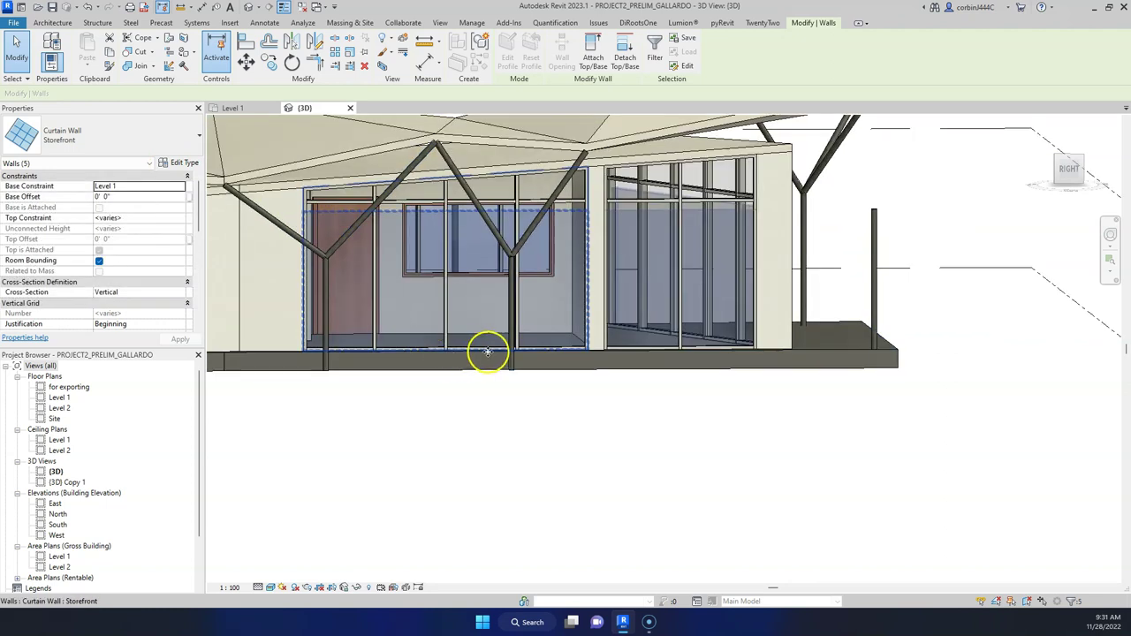
middle_click_drag(689, 346, 657, 412, "shift")
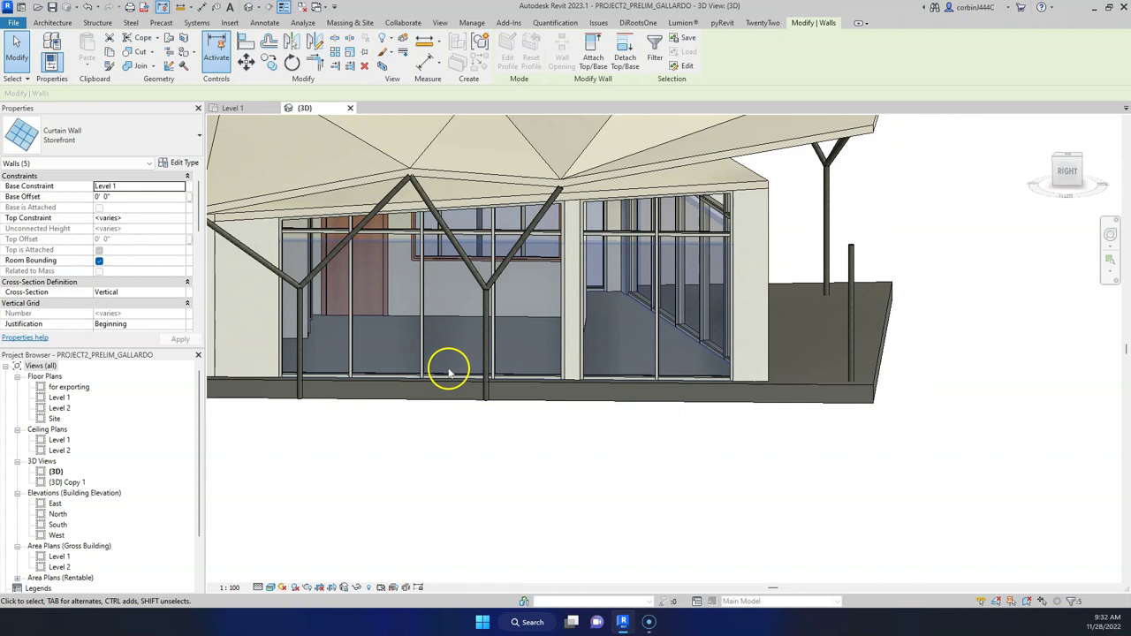
scroll(353, 371, "up", 2)
middle_click_drag(365, 378, 492, 370, "shift")
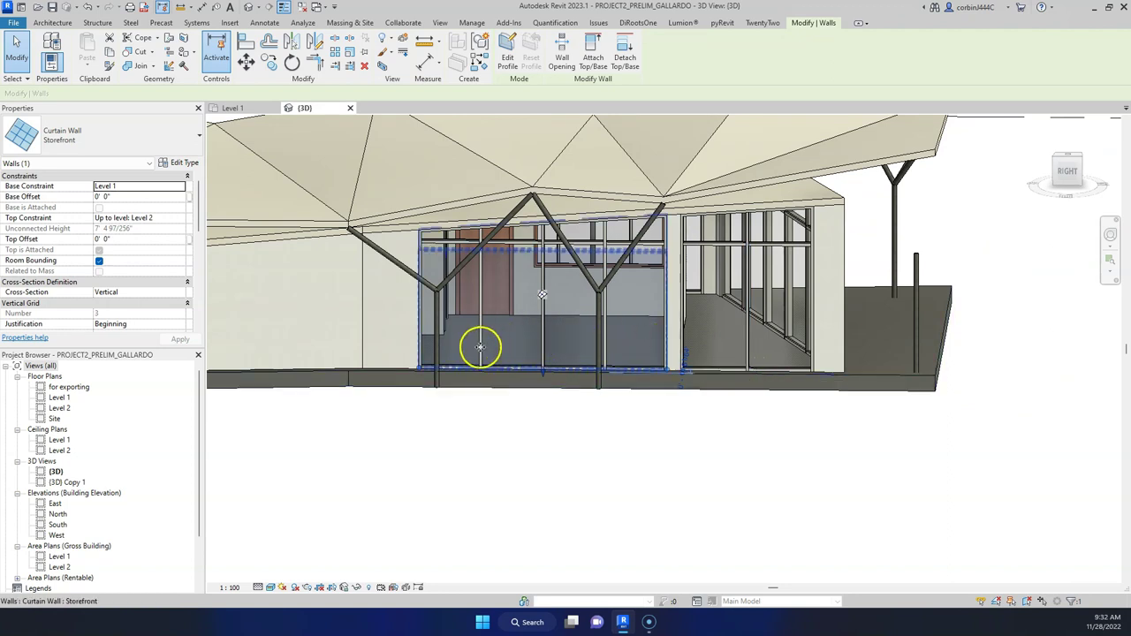
left_click(180, 162)
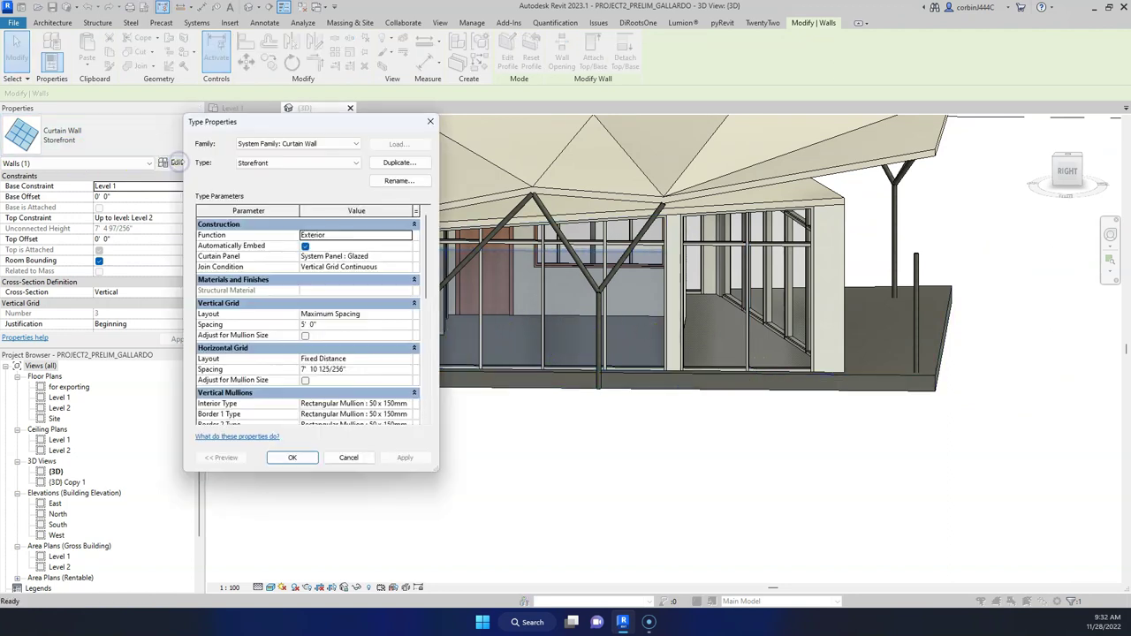
left_click(417, 163)
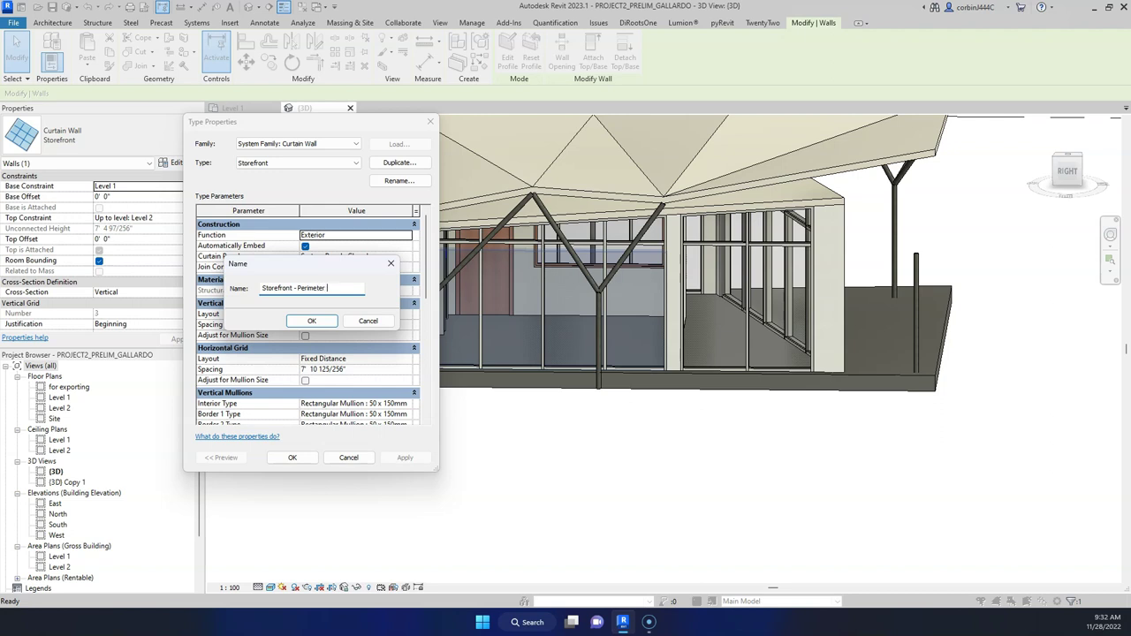
left_click(318, 322)
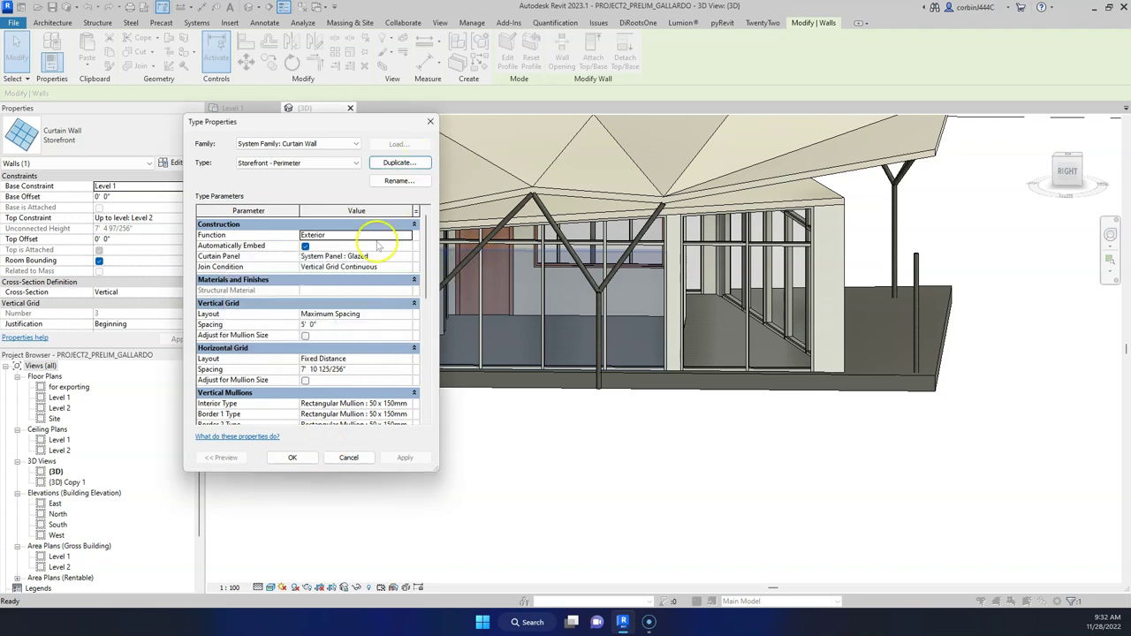
Set the interior type of both the vertical and horizontal mullions to None in the duplicated curtain wall type.
scroll(323, 422, "down", 3)
left_click(404, 311)
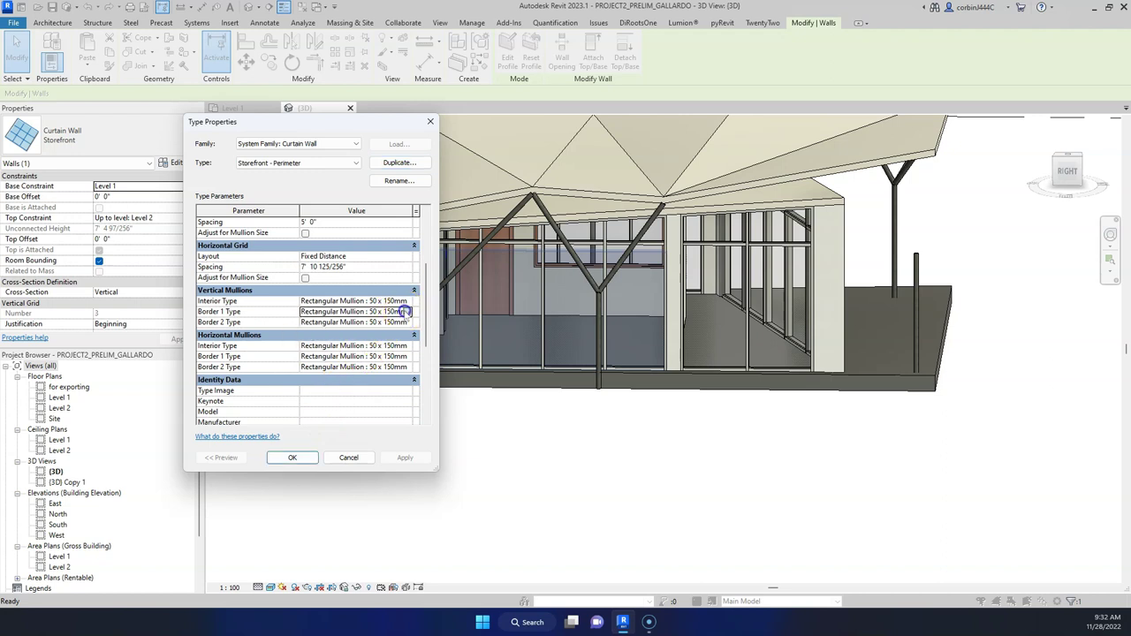
left_click(405, 302)
left_click(406, 301)
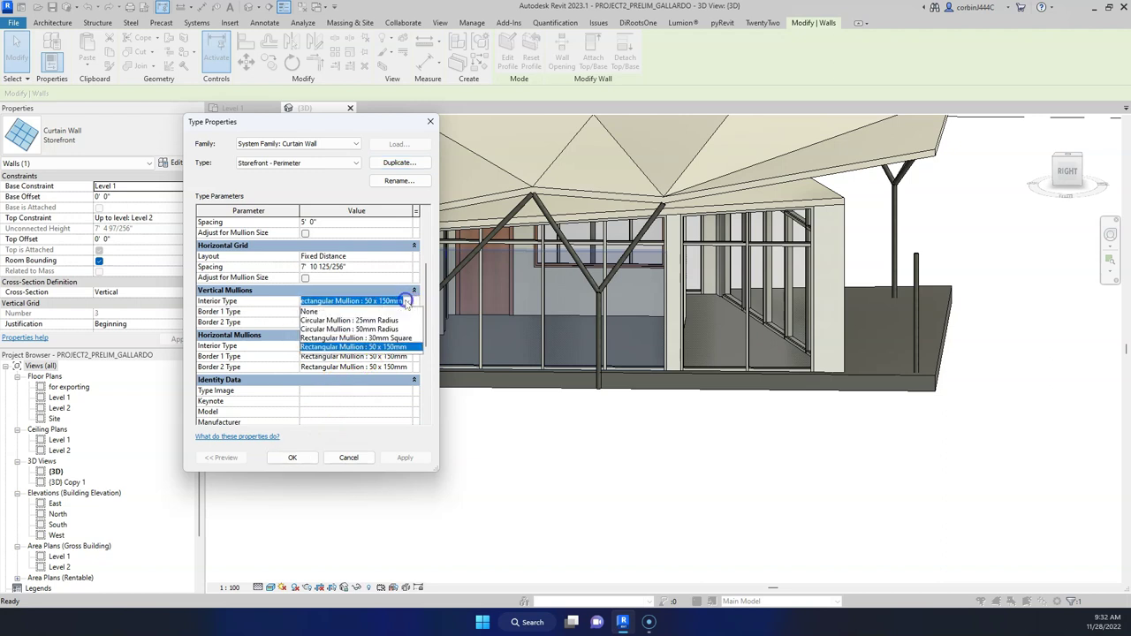
left_click(312, 311)
left_click(402, 346)
left_click(402, 345)
left_click(402, 346)
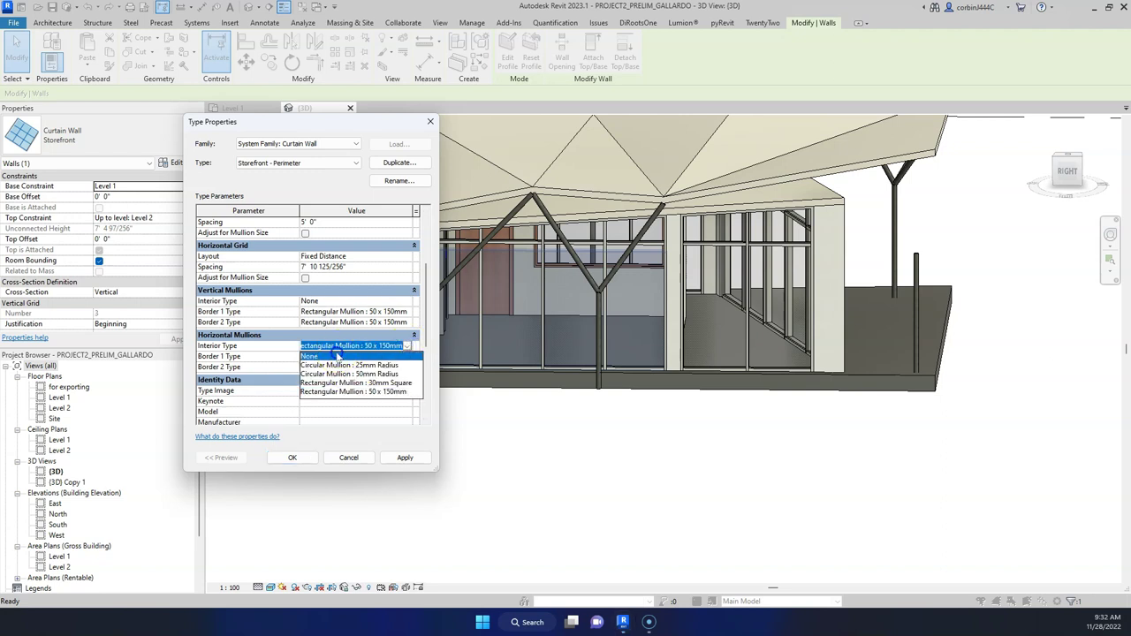
left_click(361, 386)
Set the vertical and horizontal grid layouts of the duplicated storefront type to None.
left_click(407, 313)
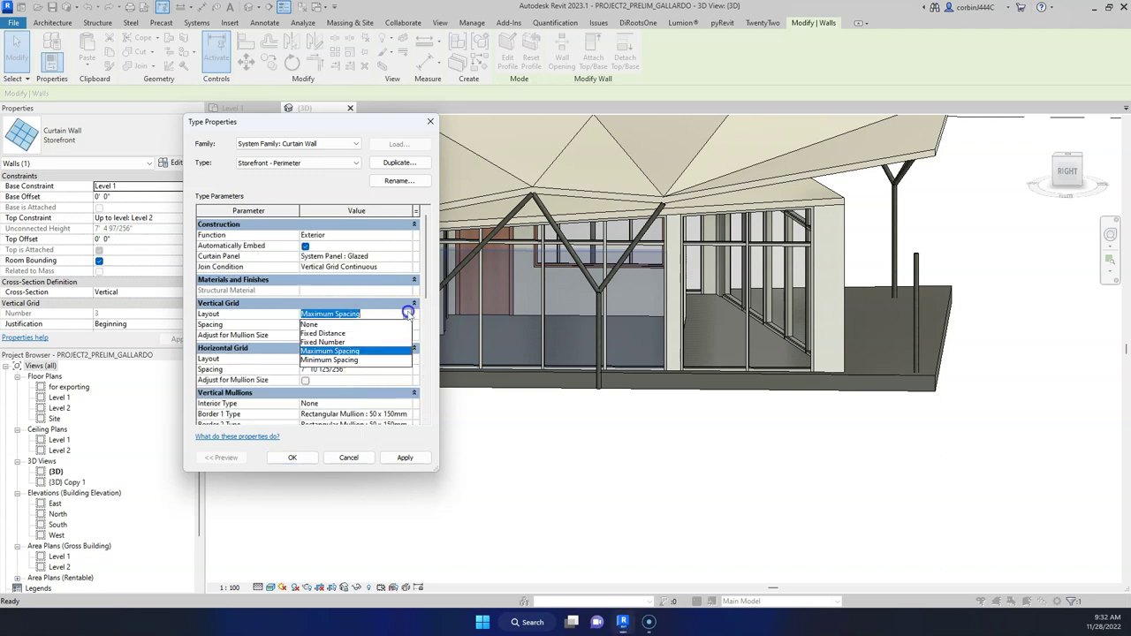
left_click(349, 323)
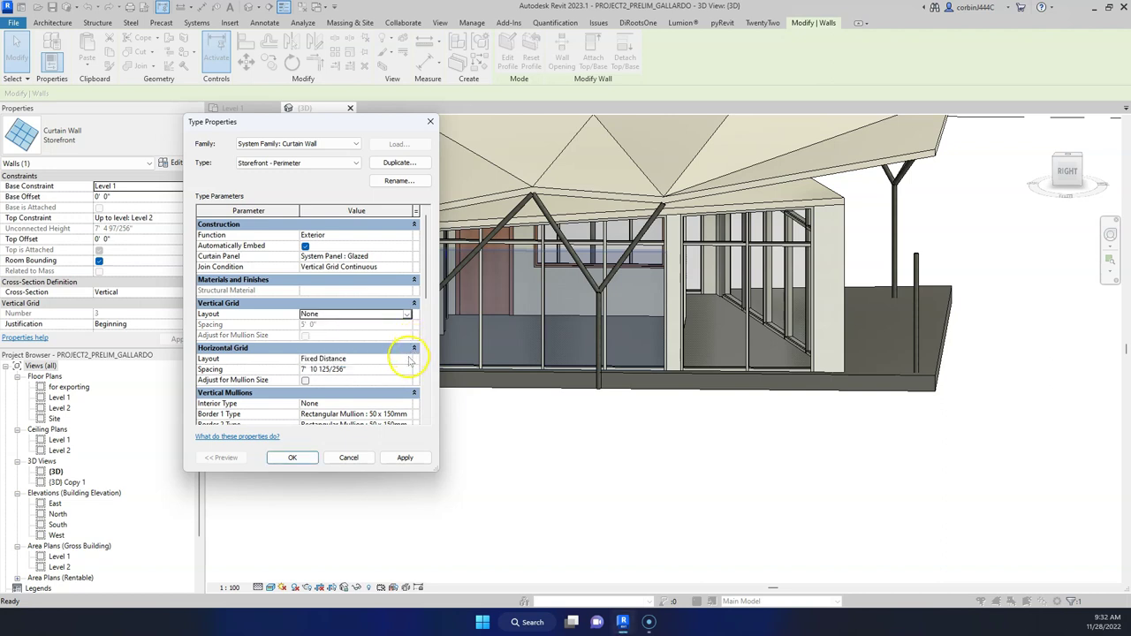
left_click(407, 358)
left_click(350, 369)
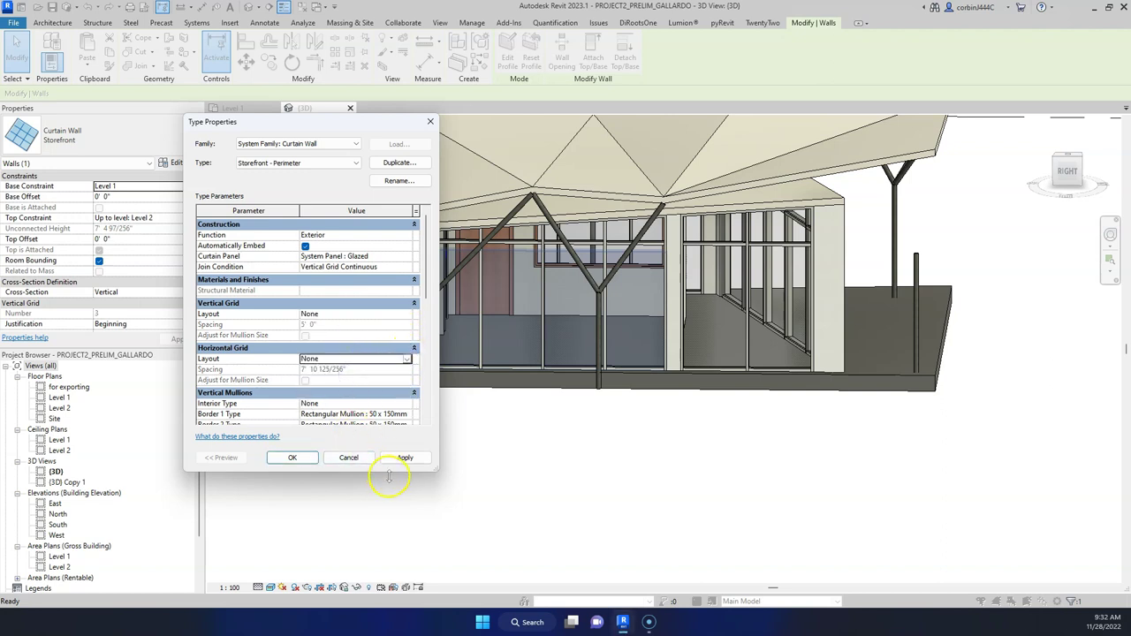
Rename the duplicated type "Storefront - Perimeter Only - No Grid" and apply it to the classroom curtain wall.
left_click(399, 182)
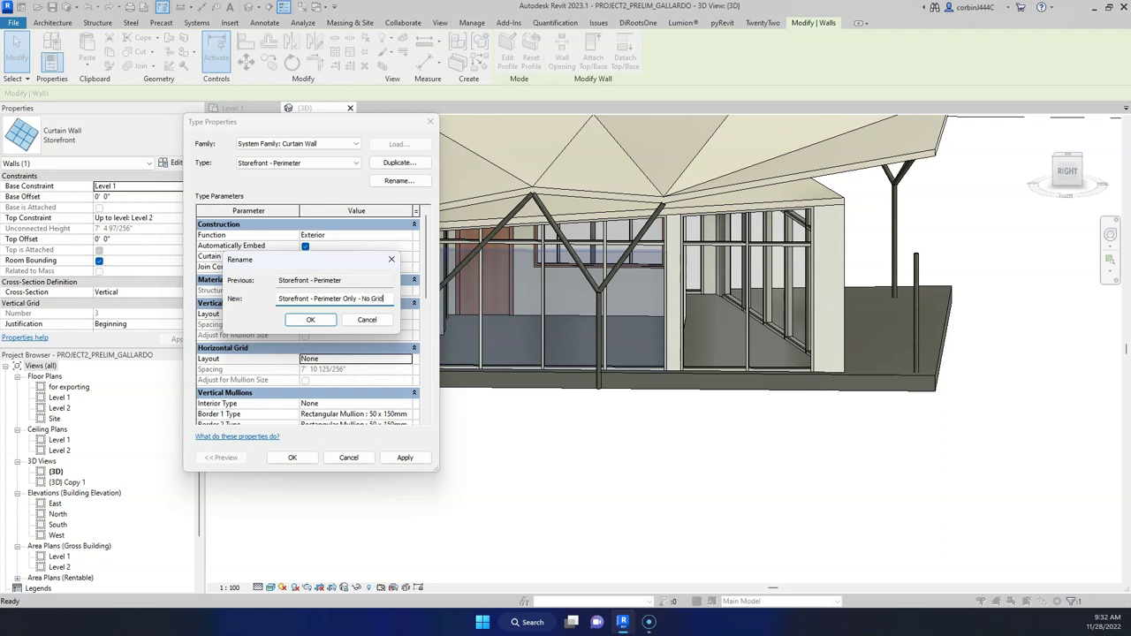
key("Return")
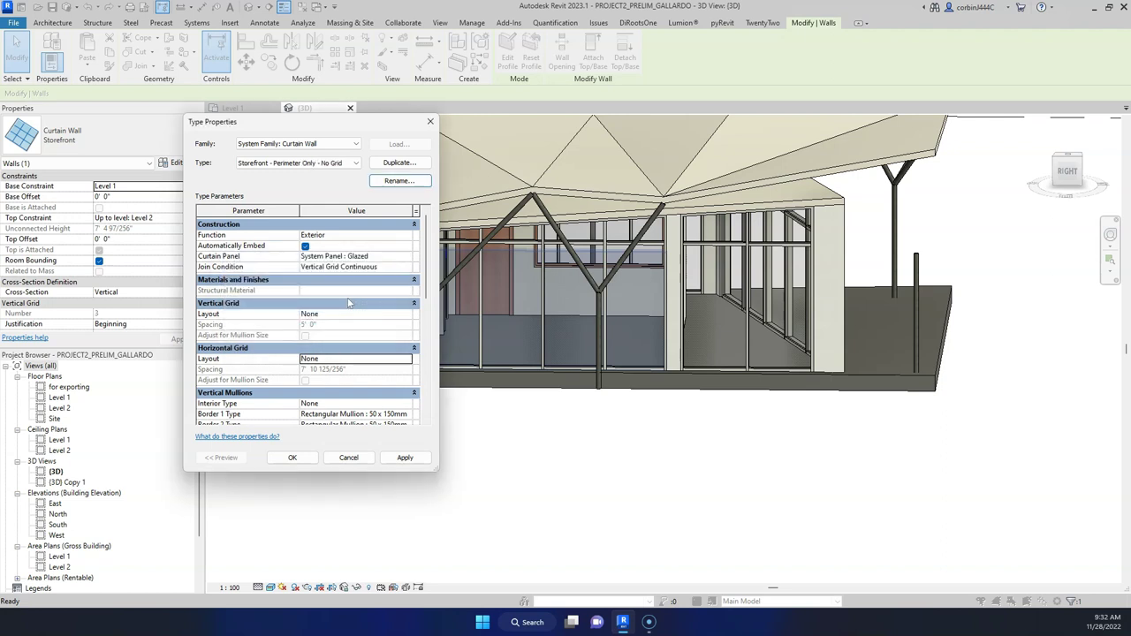
left_click(291, 459)
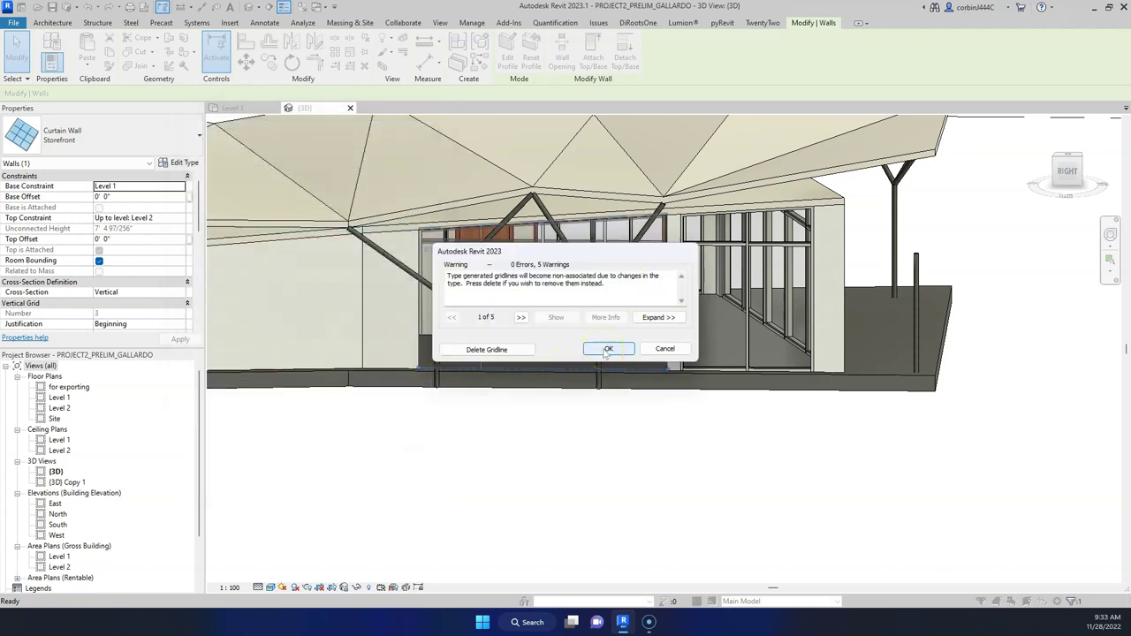
left_click(607, 350)
left_click(175, 162)
left_click(397, 163)
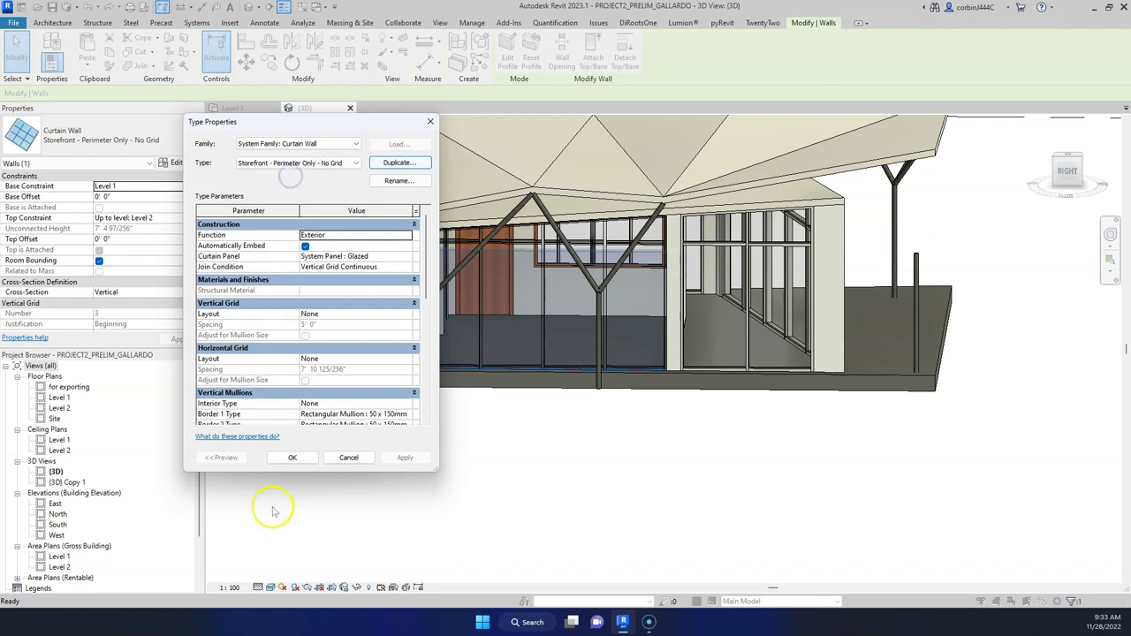
left_click(292, 457)
left_click(668, 445)
scroll(530, 376, "up", 3)
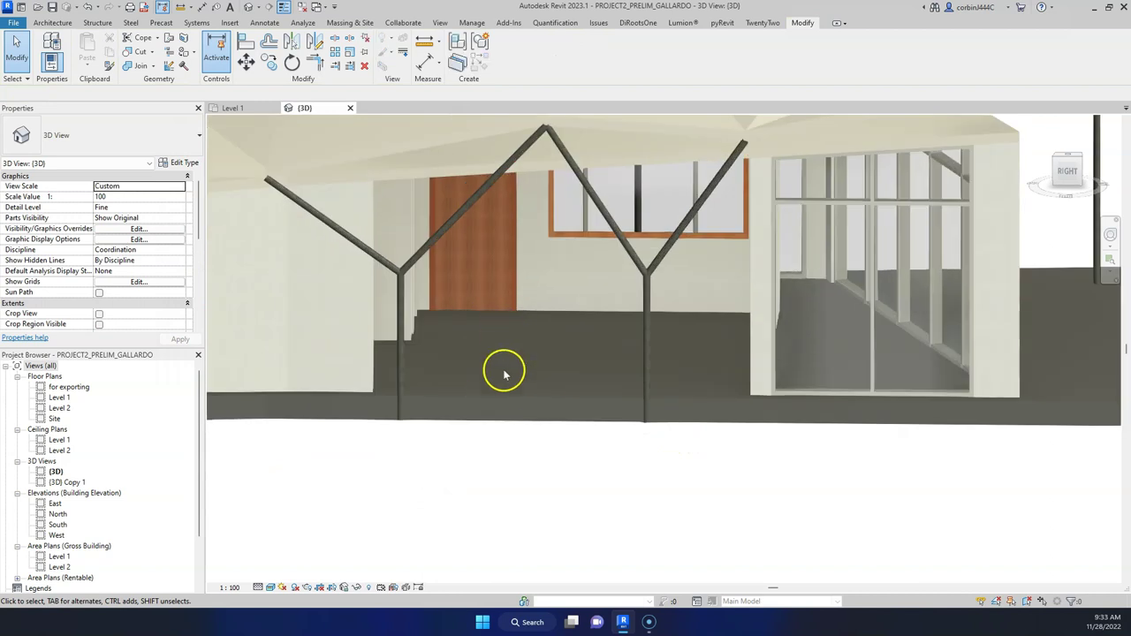
left_click(506, 392)
middle_click_drag(845, 401, 687, 429, "shift")
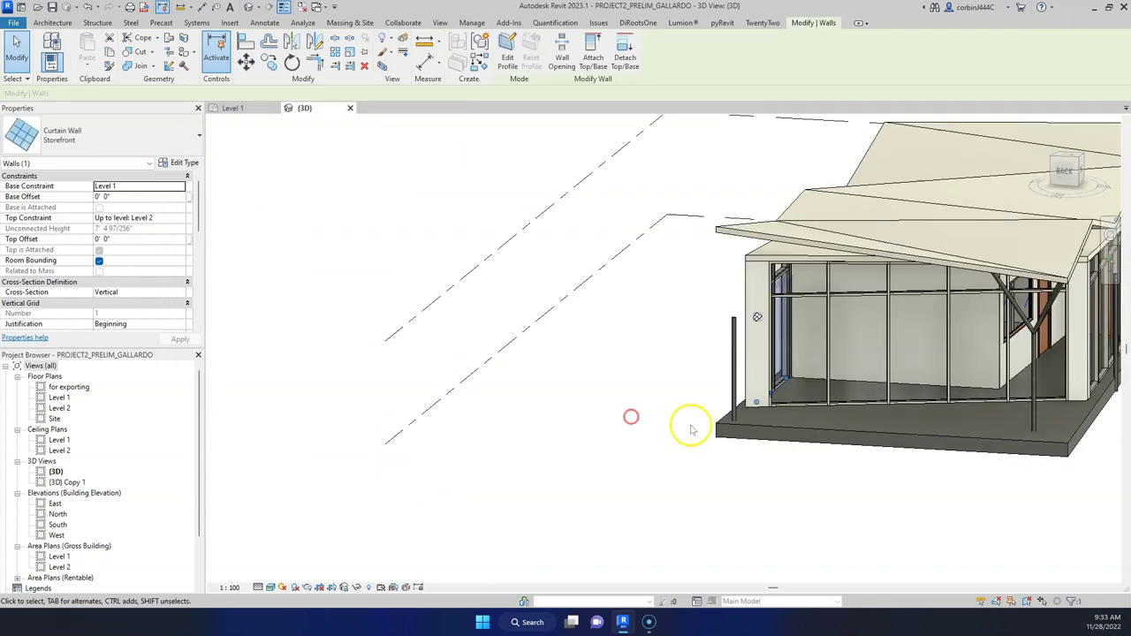
left_click(811, 415, "ctrl")
middle_click_drag(811, 415, 833, 416, "shift")
scroll(795, 410, "up", 4)
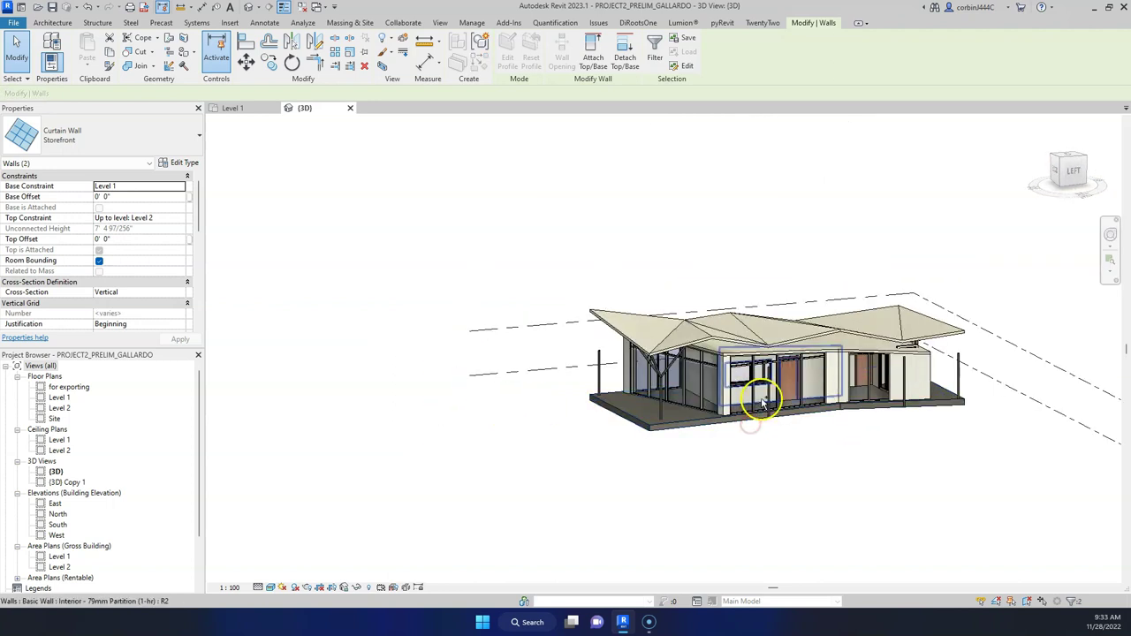
scroll(763, 402, "up", 1)
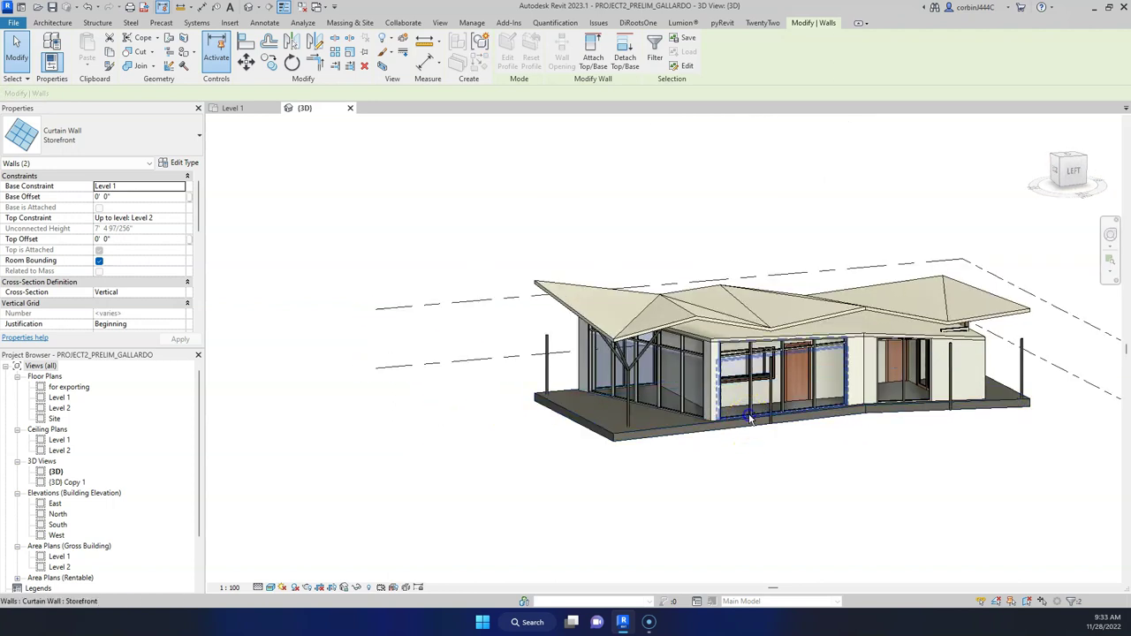
left_click(910, 404, "ctrl")
key("Escape")
Change the two-bay side curtain wall and its longer neighbour to the "Storefront - Perimeter Only - No Grid" type, keeping their existing gridlines.
scroll(907, 407, "up", 4)
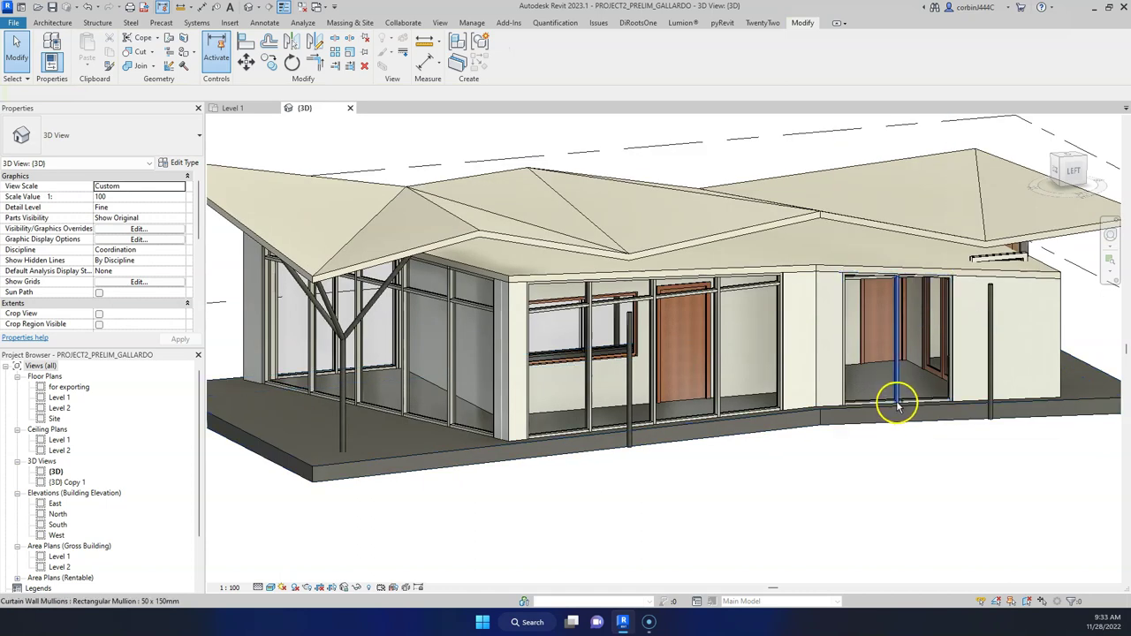
left_click(896, 406)
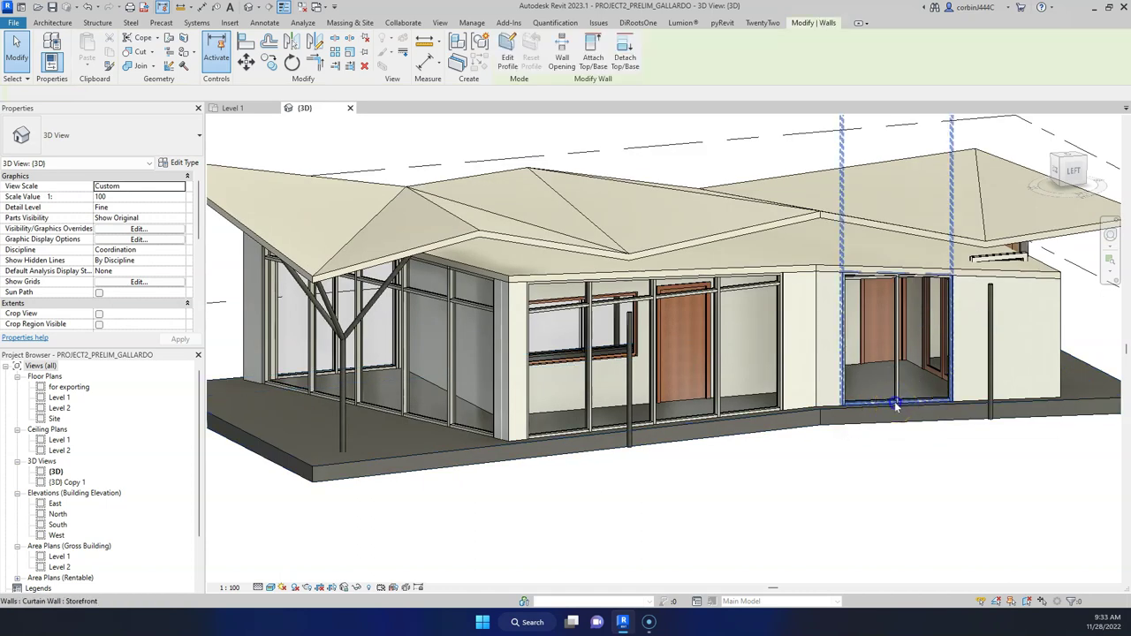
key("Tab")
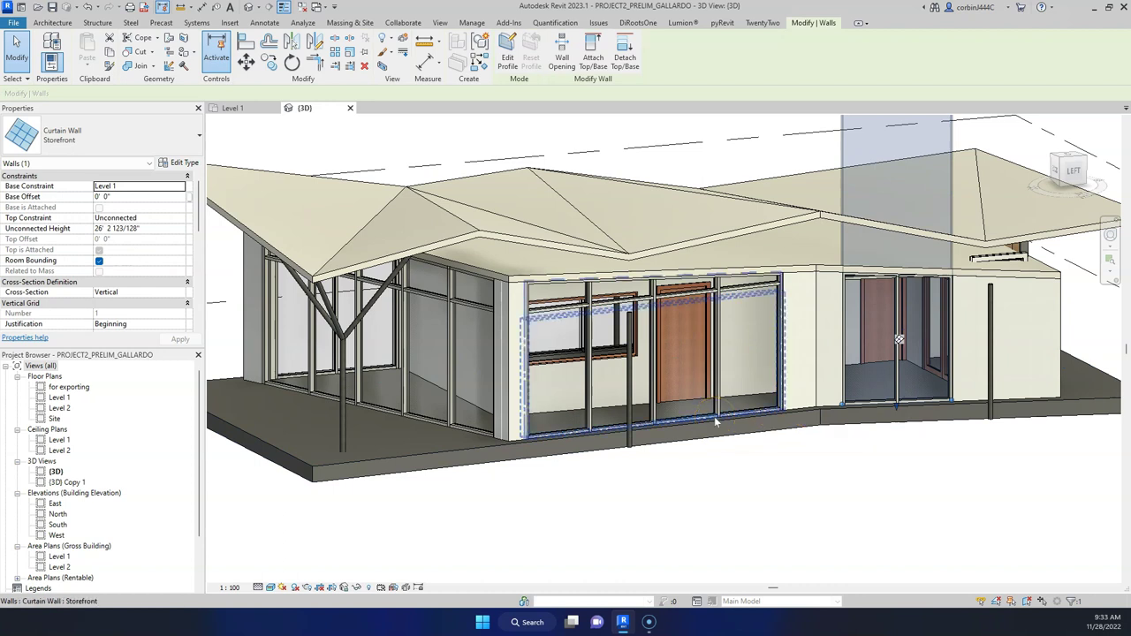
left_click(716, 421)
middle_click_drag(716, 420, 251, 228, "shift")
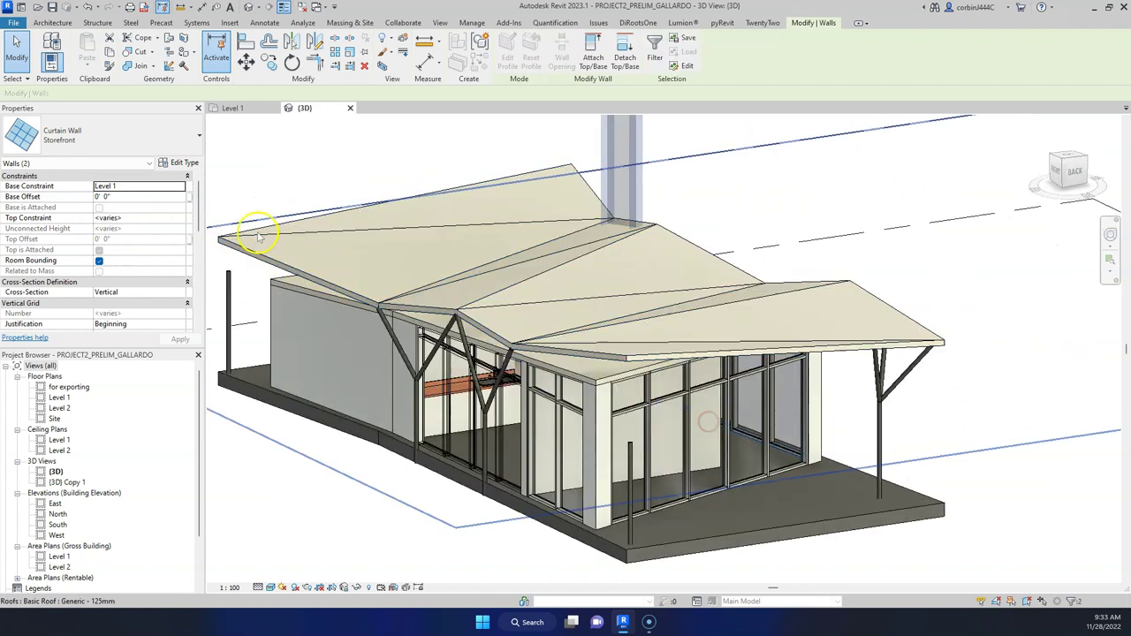
left_click(31, 142)
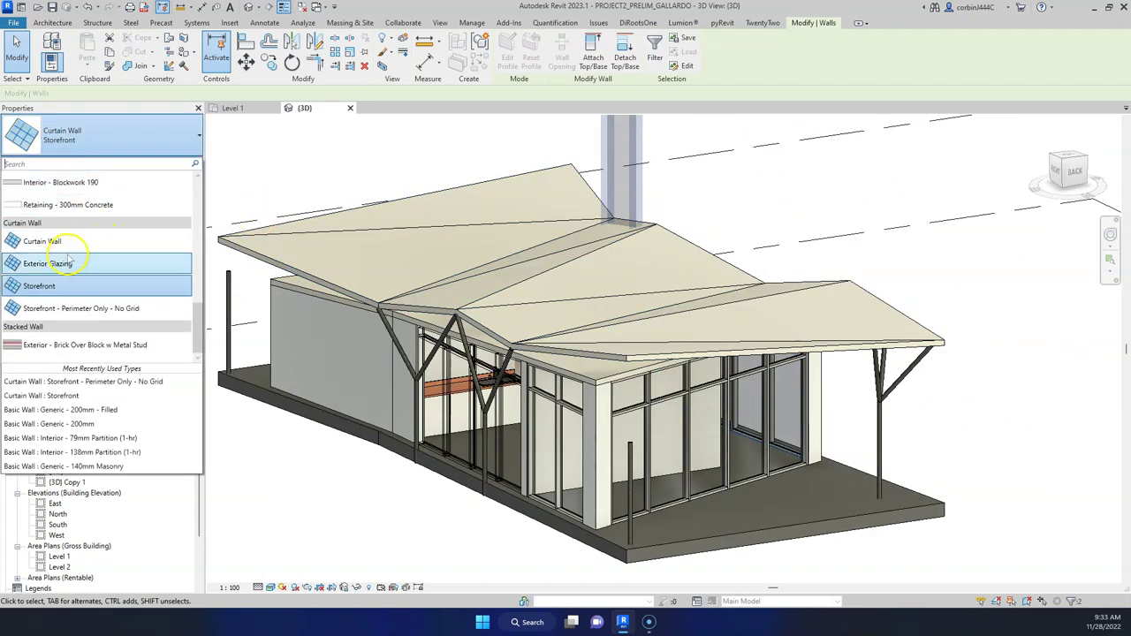
left_click(96, 311)
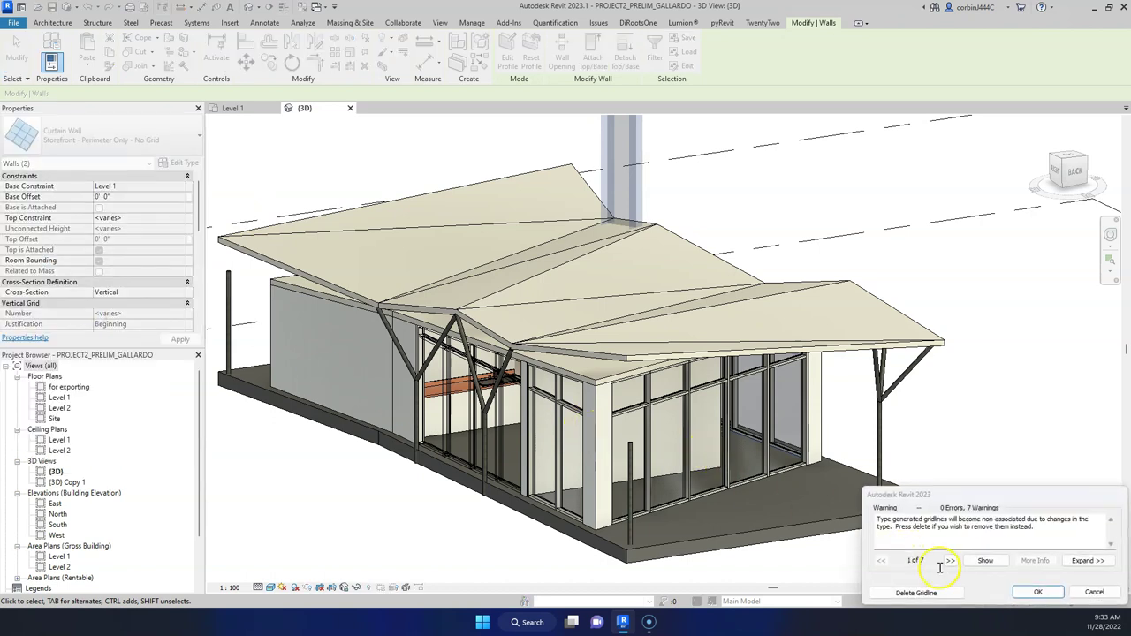
left_click(1039, 592)
Move the vertical gridline of the narrow two-bay curtain wall off centre, towards the longer neighbouring curtain wall.
middle_click_drag(748, 510, 921, 395, "shift")
scroll(922, 395, "up", 5)
key("Escape")
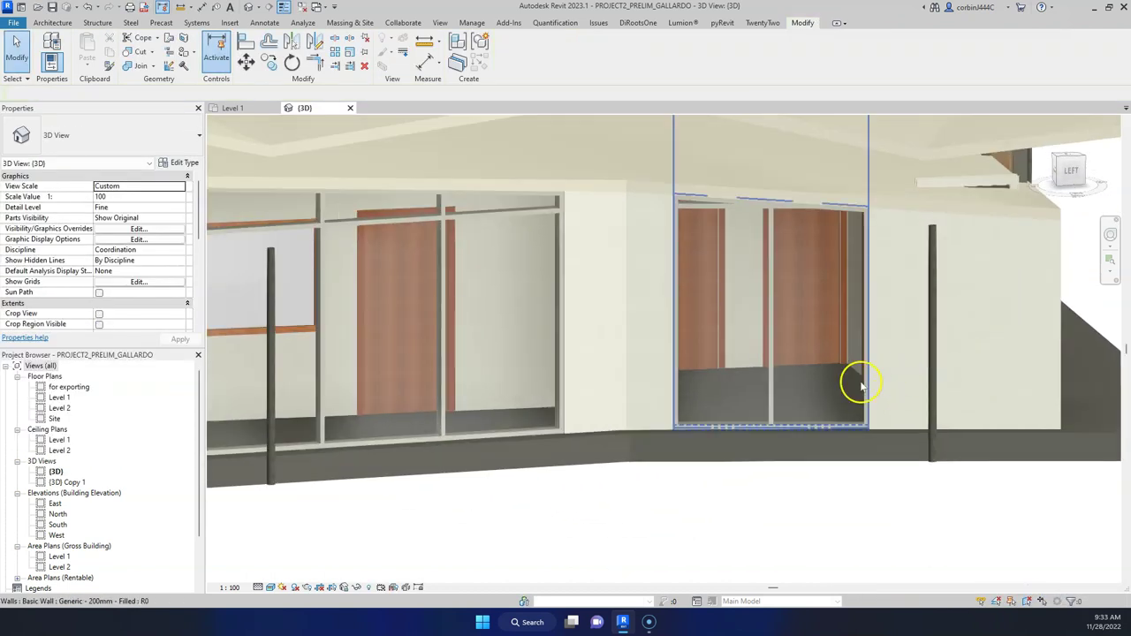
left_click(770, 378)
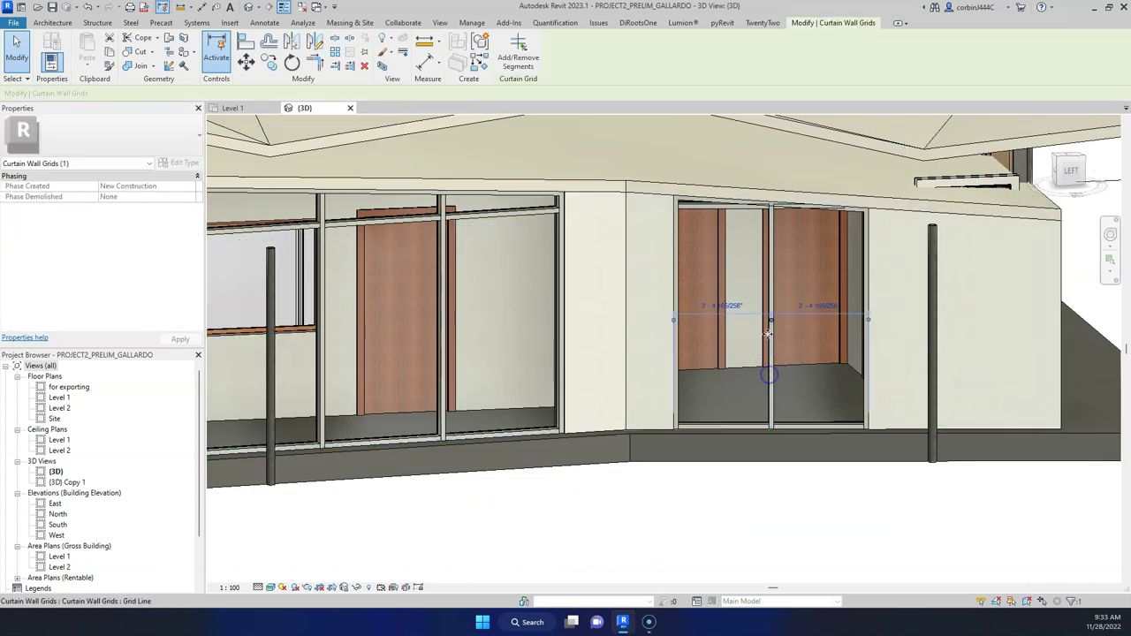
left_click_drag(771, 273, 710, 273)
scroll(707, 208, "up", 3)
key("Escape")
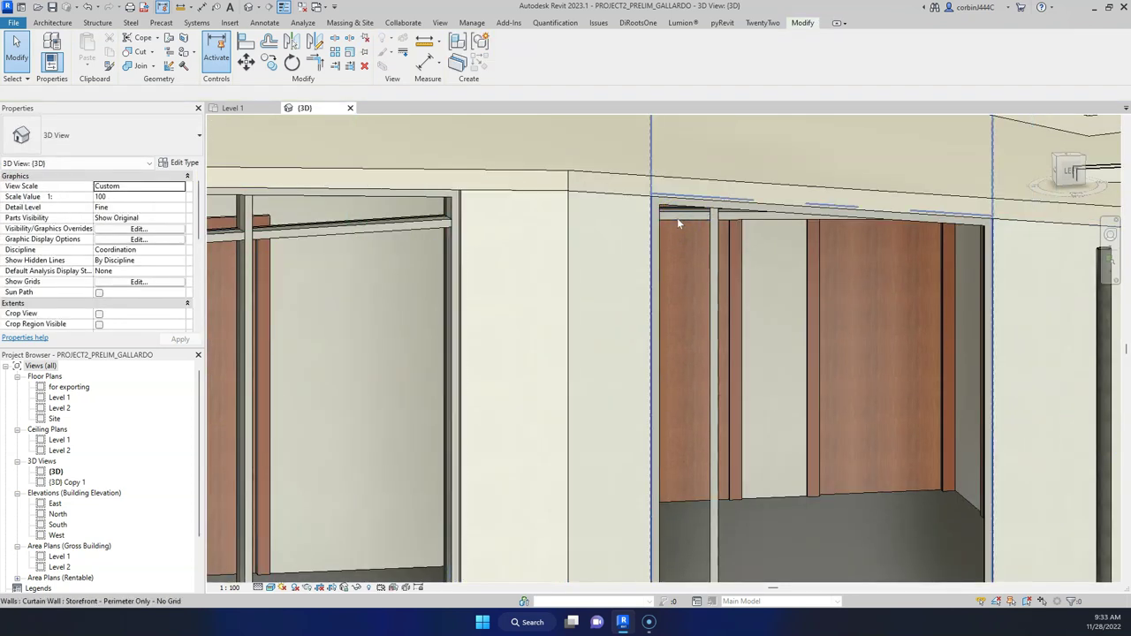
left_click(700, 216)
key("Escape")
Adjust the narrow curtain wall's vertical gridline and set the width of its wider bay to 4' 6".
scroll(738, 203, "down", 5)
scroll(739, 204, "down", 3)
middle_click_drag(733, 384, 752, 220, "shift")
scroll(662, 398, "up", 5)
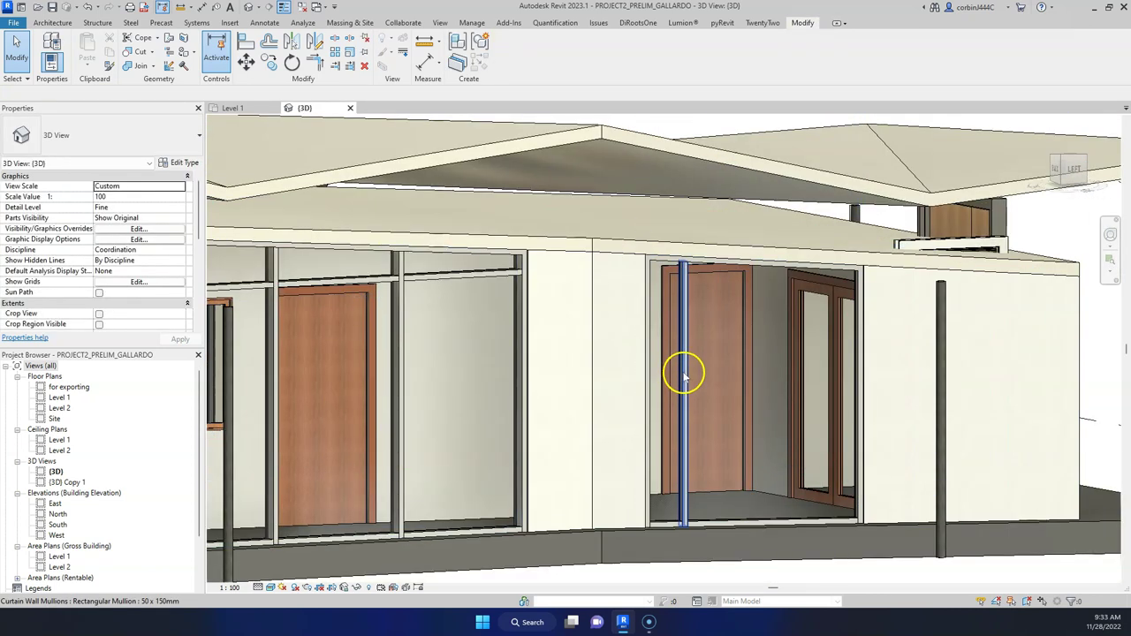
left_click_drag(681, 374, 716, 377)
left_click(795, 383)
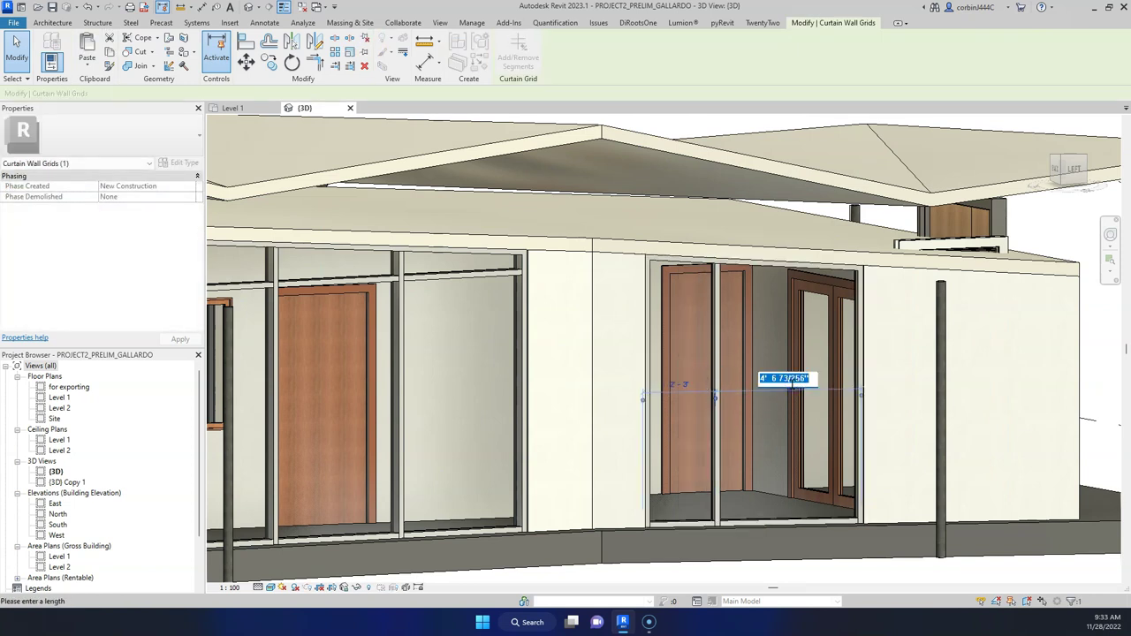
type("4 6")
key("Return")
key("Escape")
Change the curtain wall in front of the sink counter back to the Storefront type.
scroll(808, 366, "down", 5)
middle_click_drag(571, 478, 521, 263, "shift")
scroll(521, 262, "up", 4)
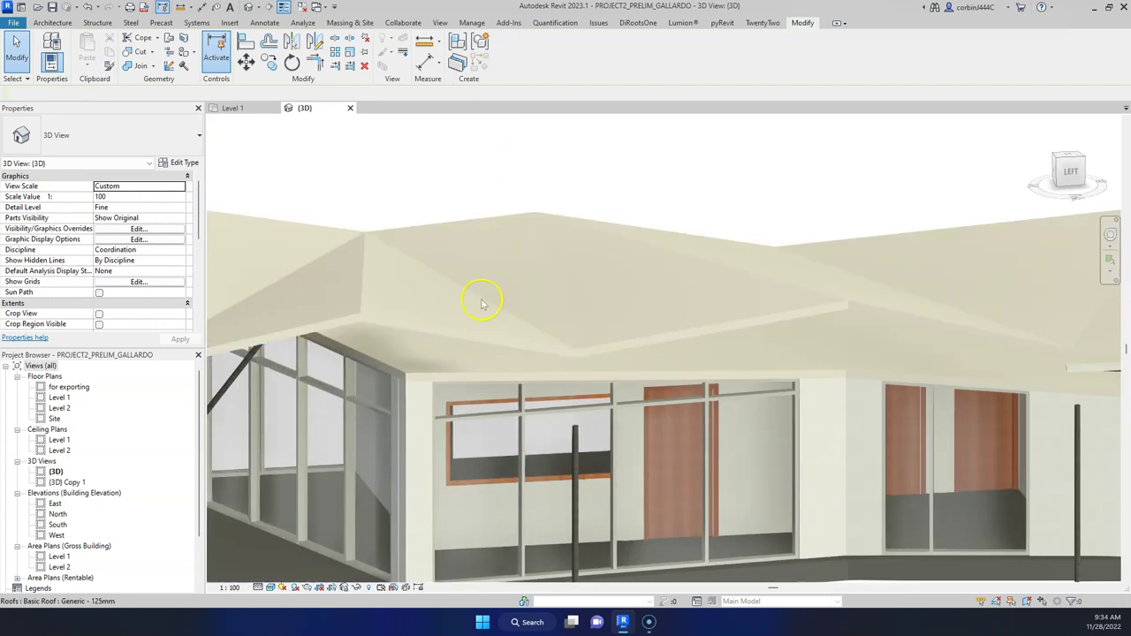
left_click(461, 417)
middle_click_drag(454, 434, 470, 495, "shift")
scroll(647, 389, "down", 5)
scroll(458, 486, "up", 5)
key("Escape")
scroll(458, 485, "down", 5)
scroll(469, 495, "up", 5)
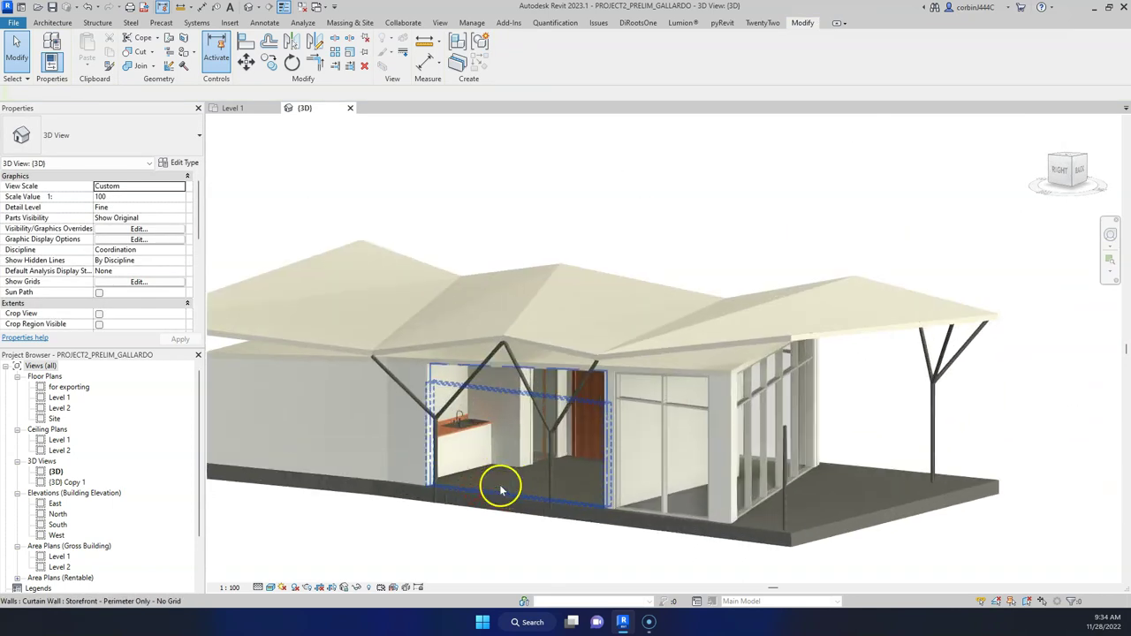
left_click(496, 493)
scroll(486, 491, "up", 3)
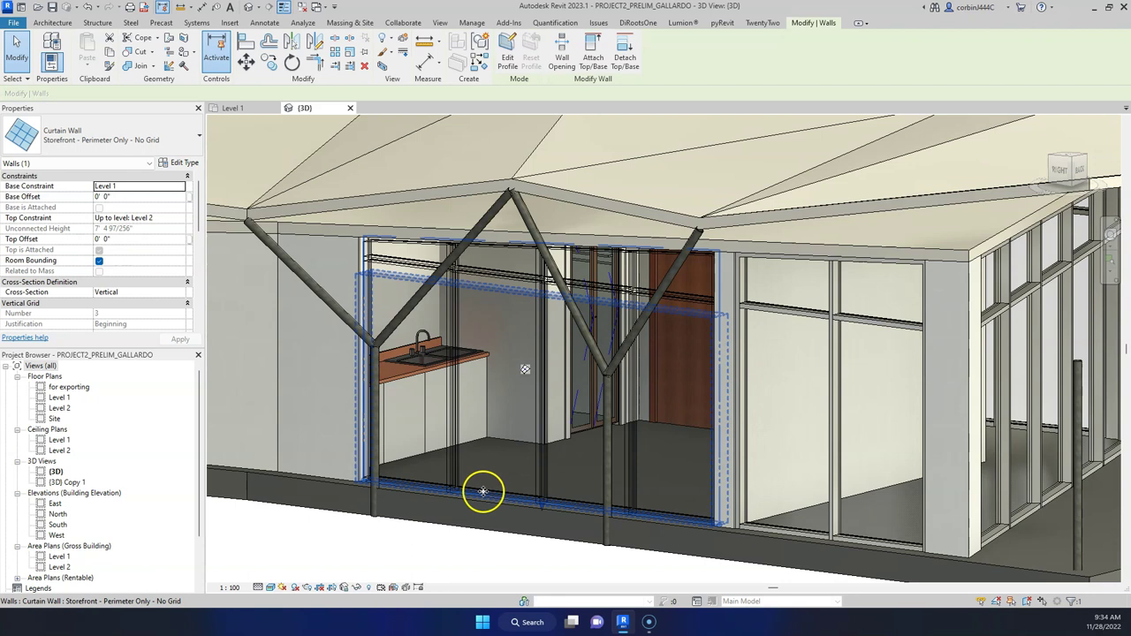
left_click(101, 134)
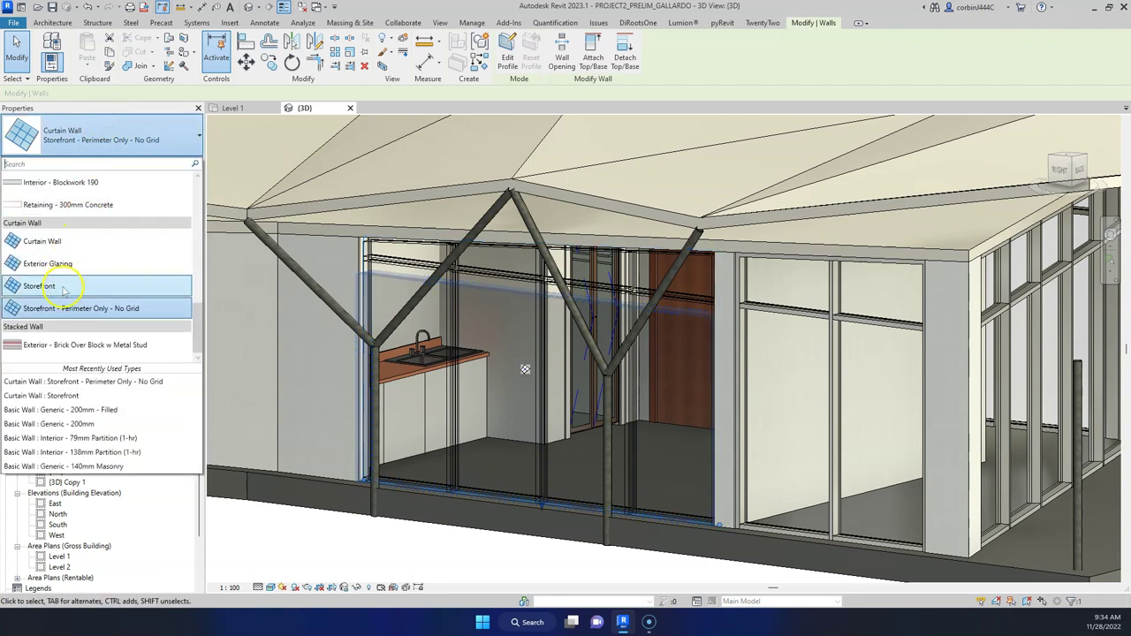
left_click(62, 285)
left_click(361, 569)
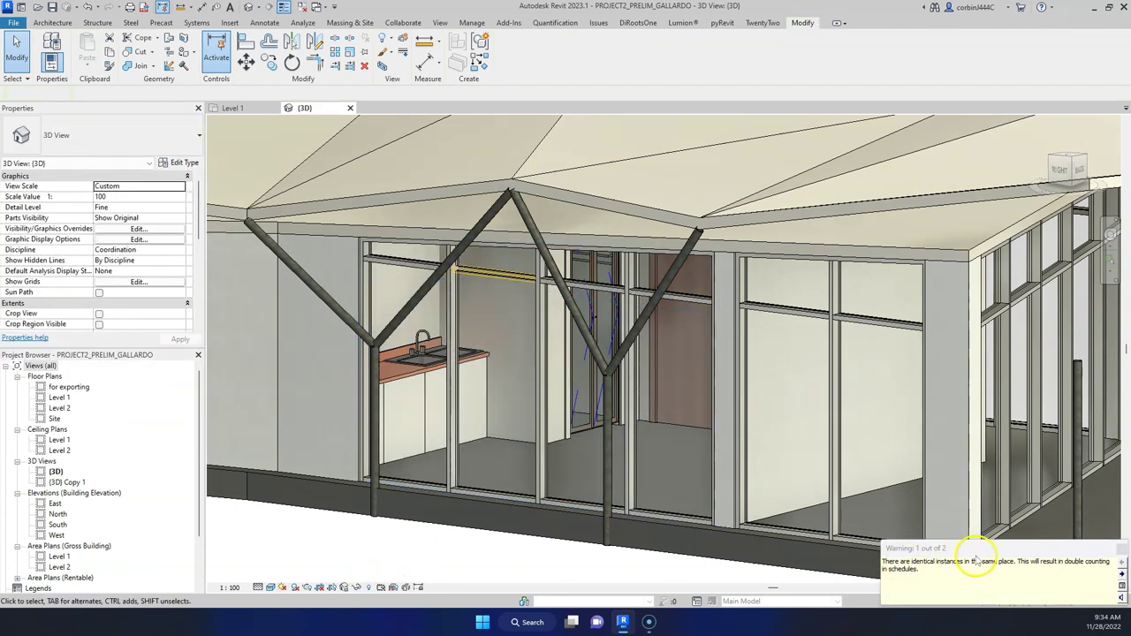
scroll(437, 493, "down", 5)
middle_click_drag(752, 487, 649, 497, "shift")
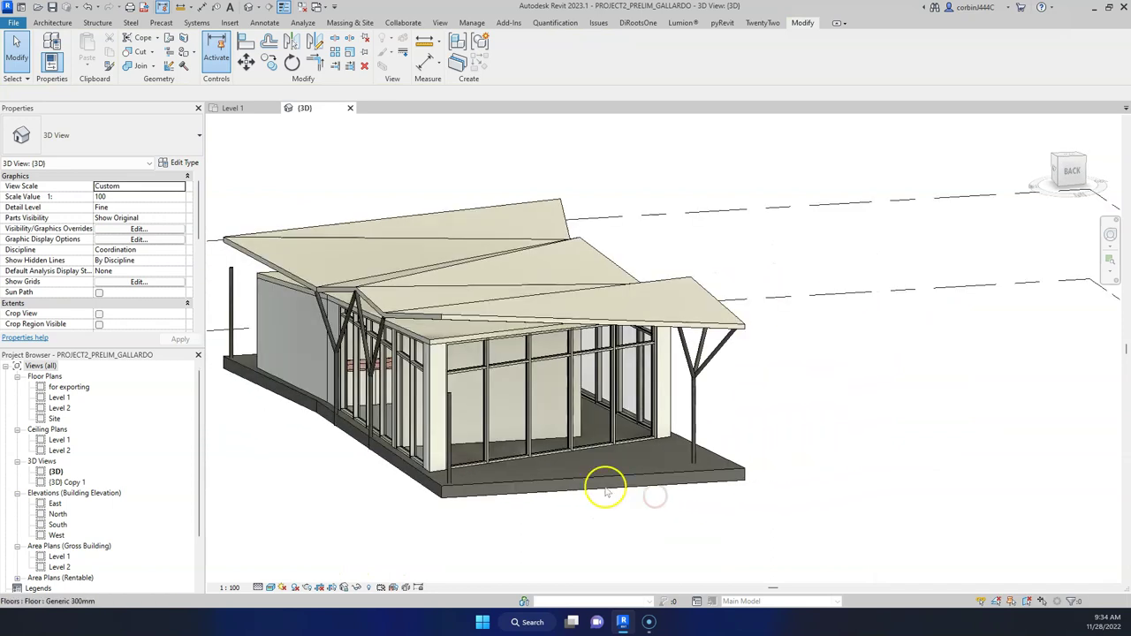
left_click(541, 456)
scroll(541, 456, "up", 4)
left_click(404, 429)
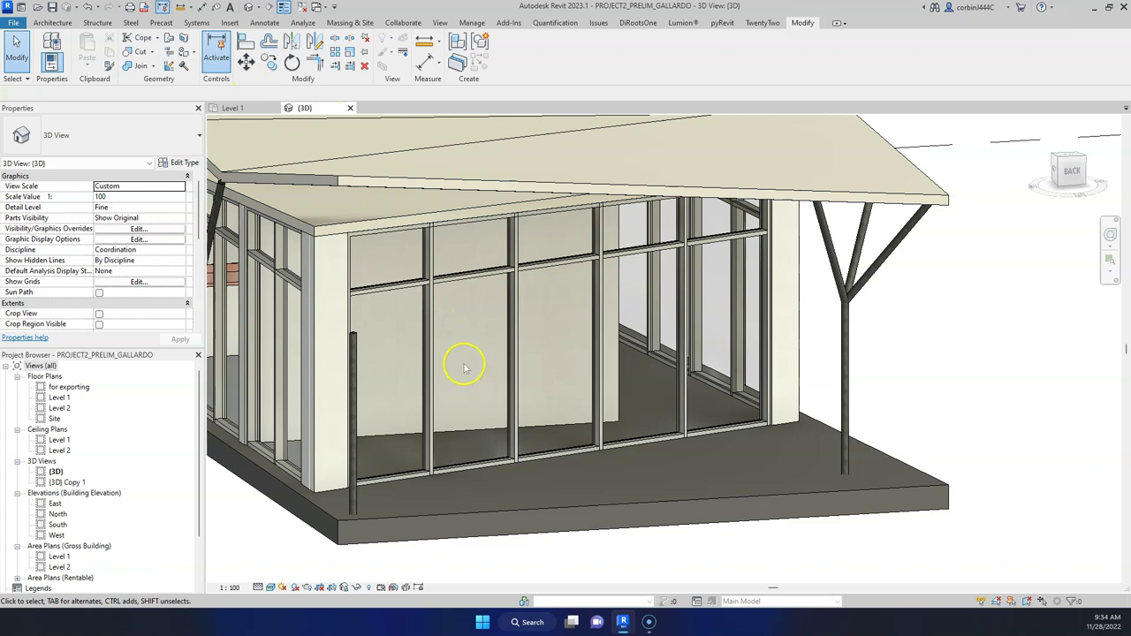
key("Tab")
key("Tab")
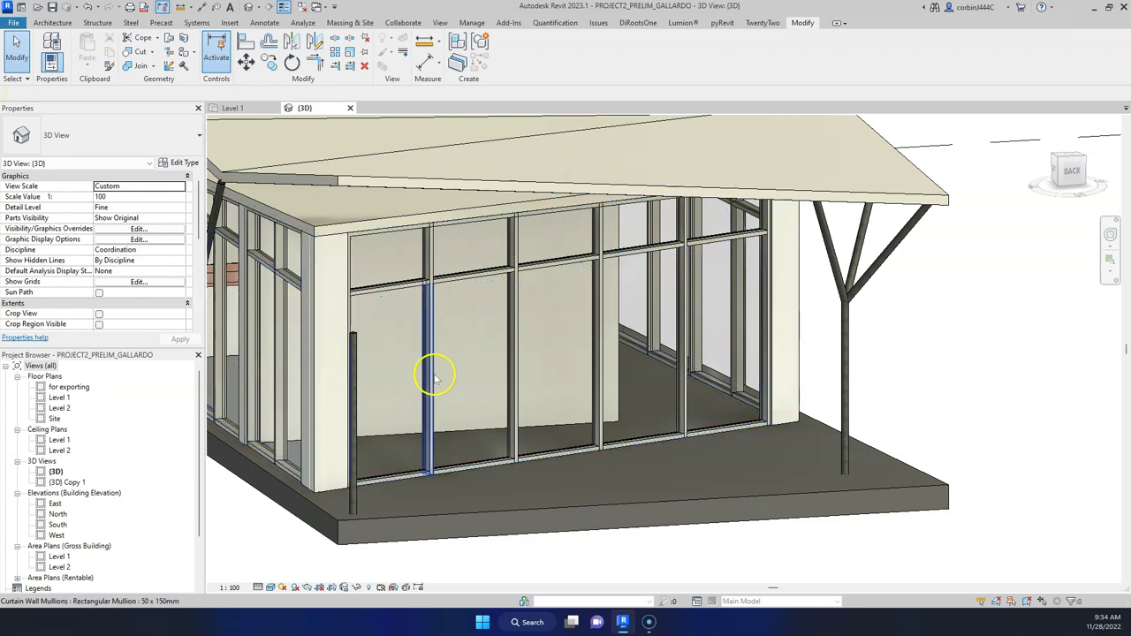
left_click(435, 375)
left_click(405, 468)
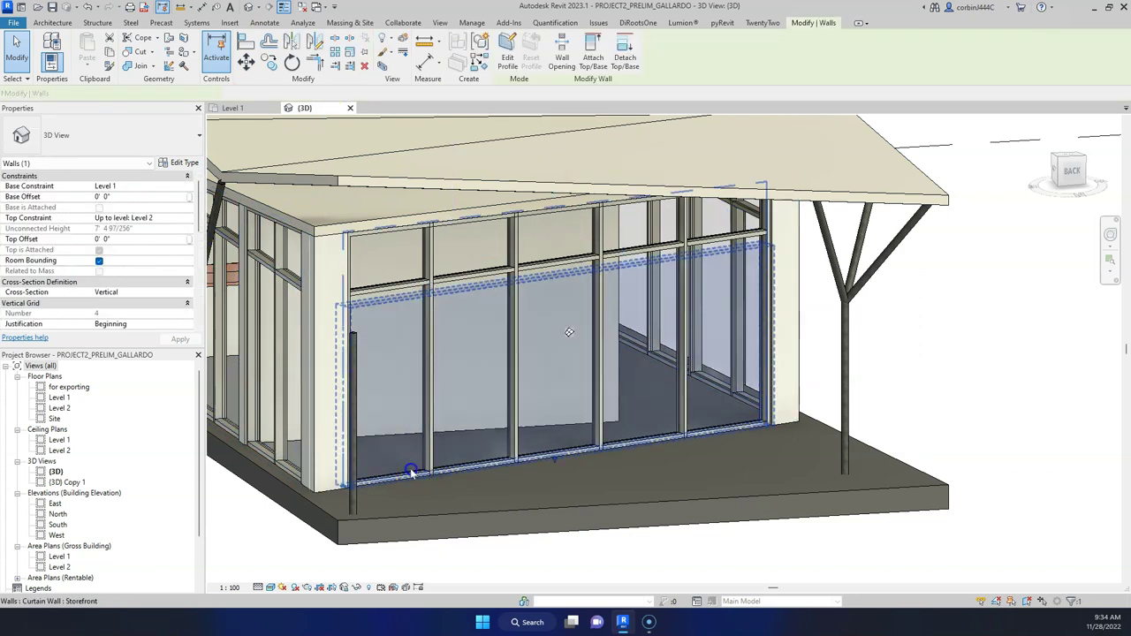
key("Escape")
Remove the lower segment of the back curtain wall's first vertical gridline, nearest the short freestanding post.
scroll(413, 477, "up", 4)
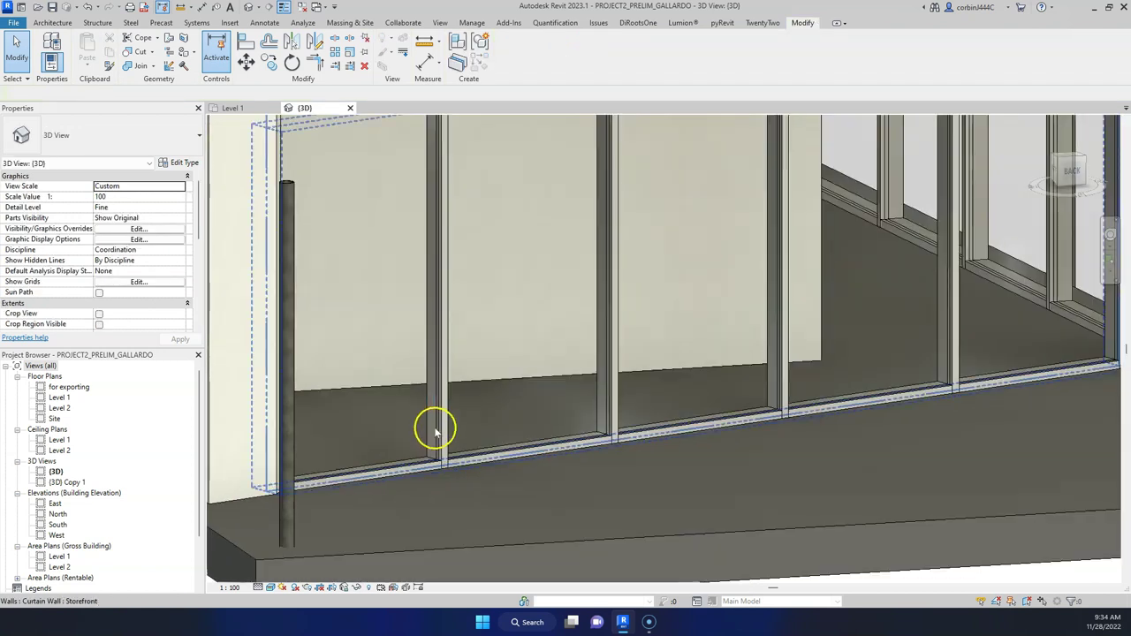
scroll(433, 426, "down", 2)
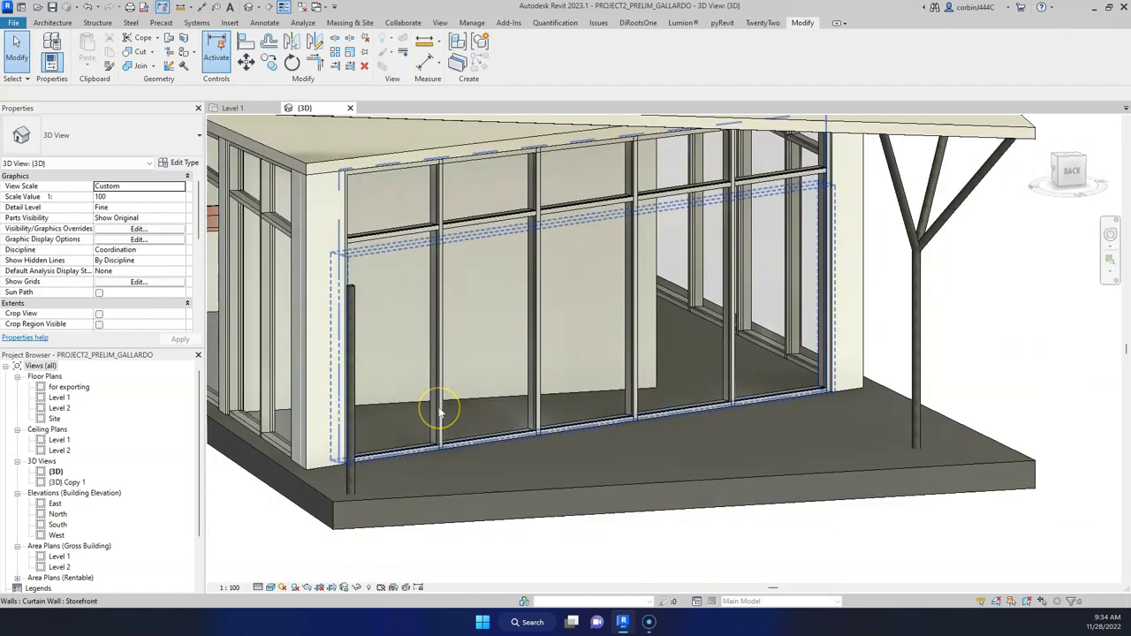
left_click(439, 409)
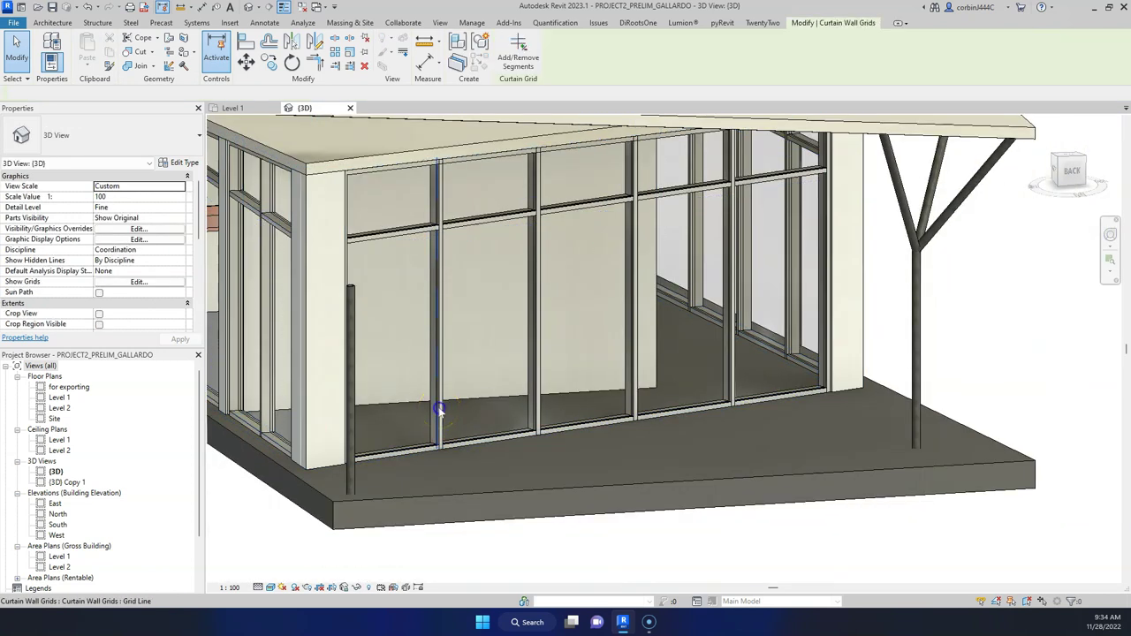
left_click(517, 62)
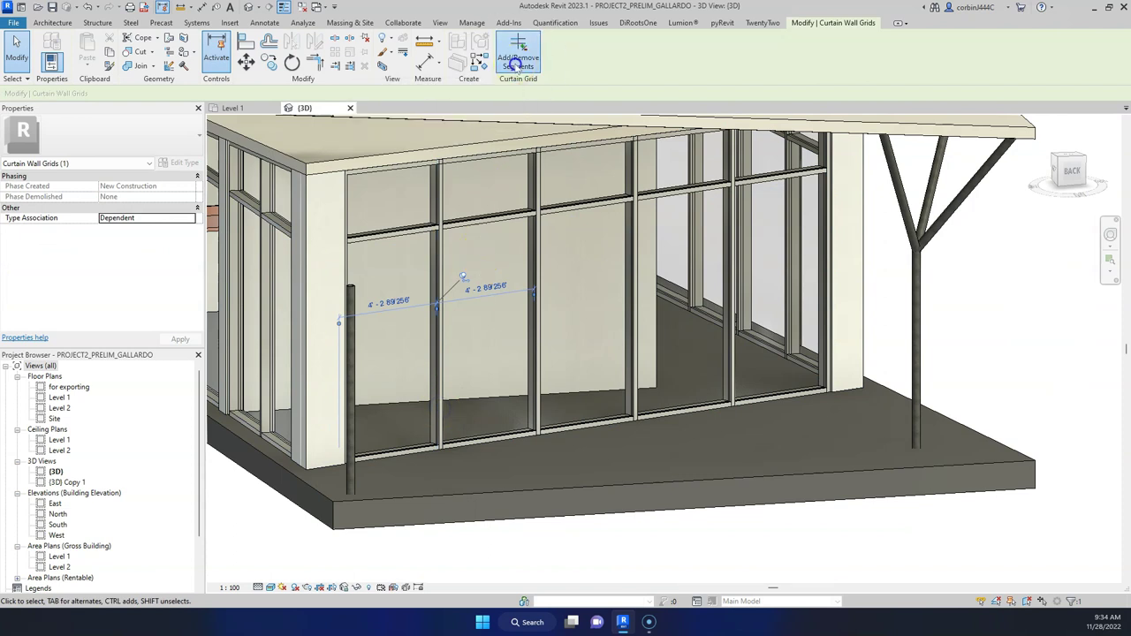
left_click(437, 387)
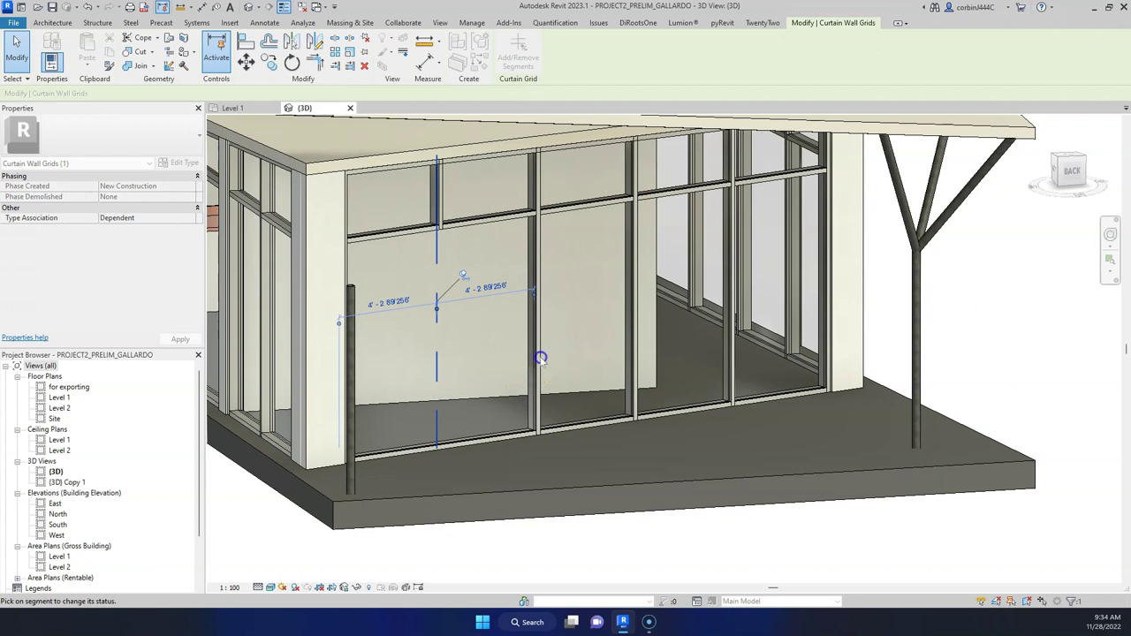
key("Escape")
key("Escape")
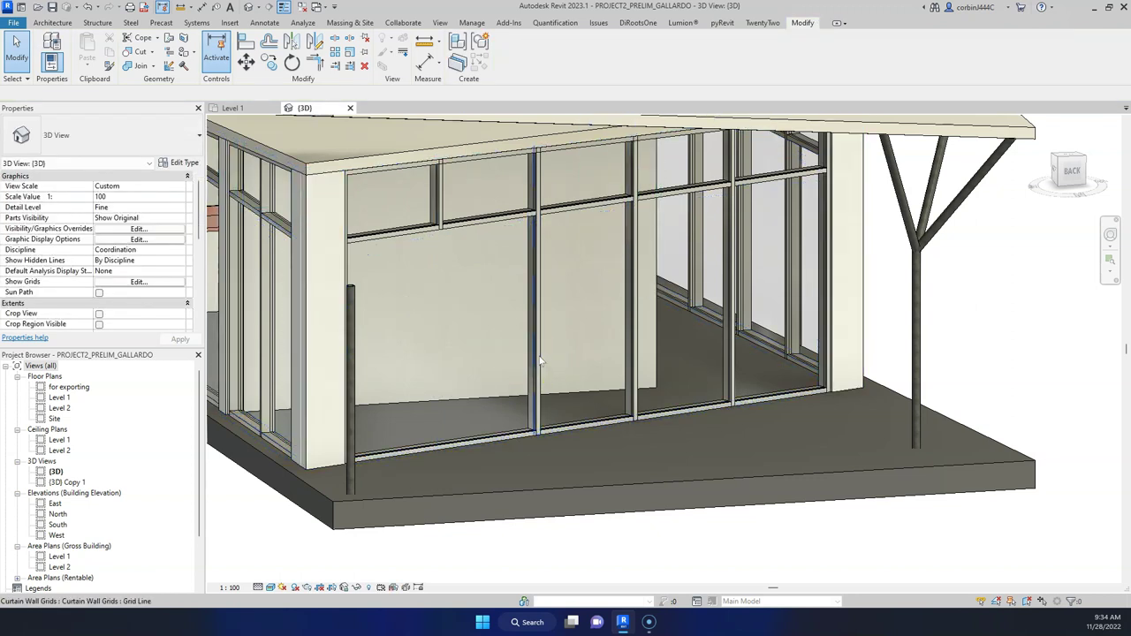
Remove the lower segments of the back curtain wall's second and third vertical gridlines to form one wide panel.
left_click(541, 360)
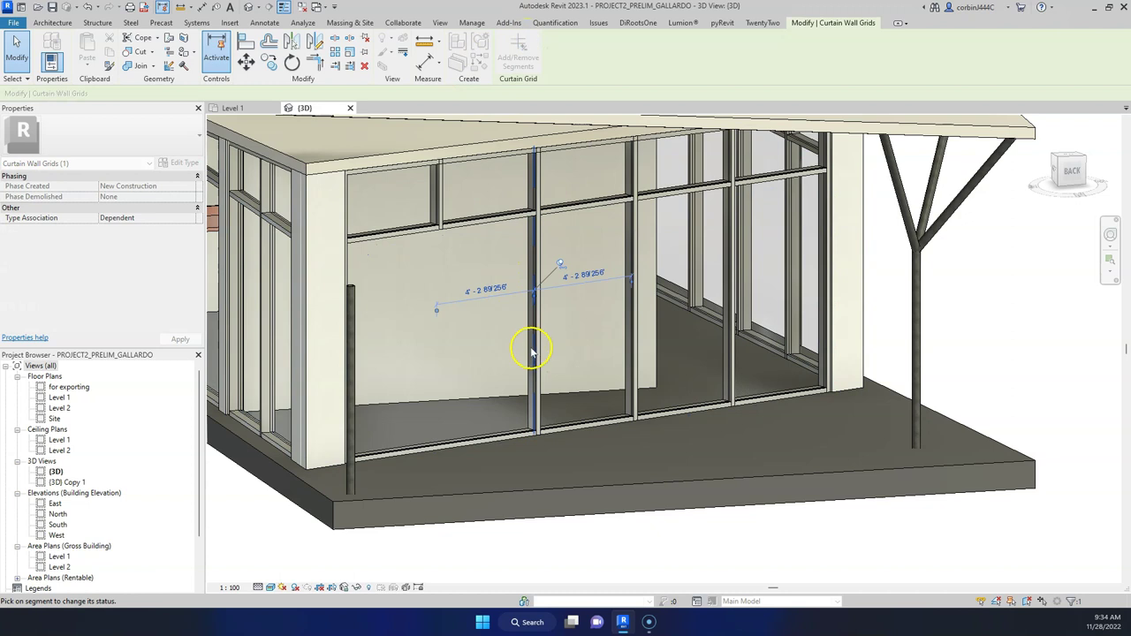
left_click(531, 352)
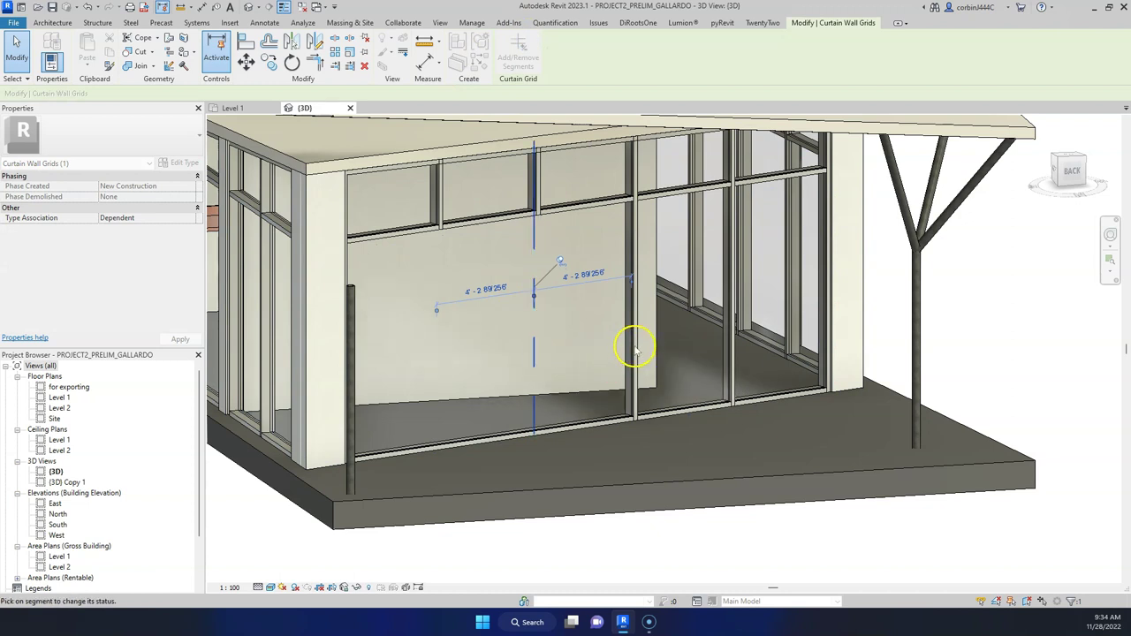
key("Escape")
key("Escape")
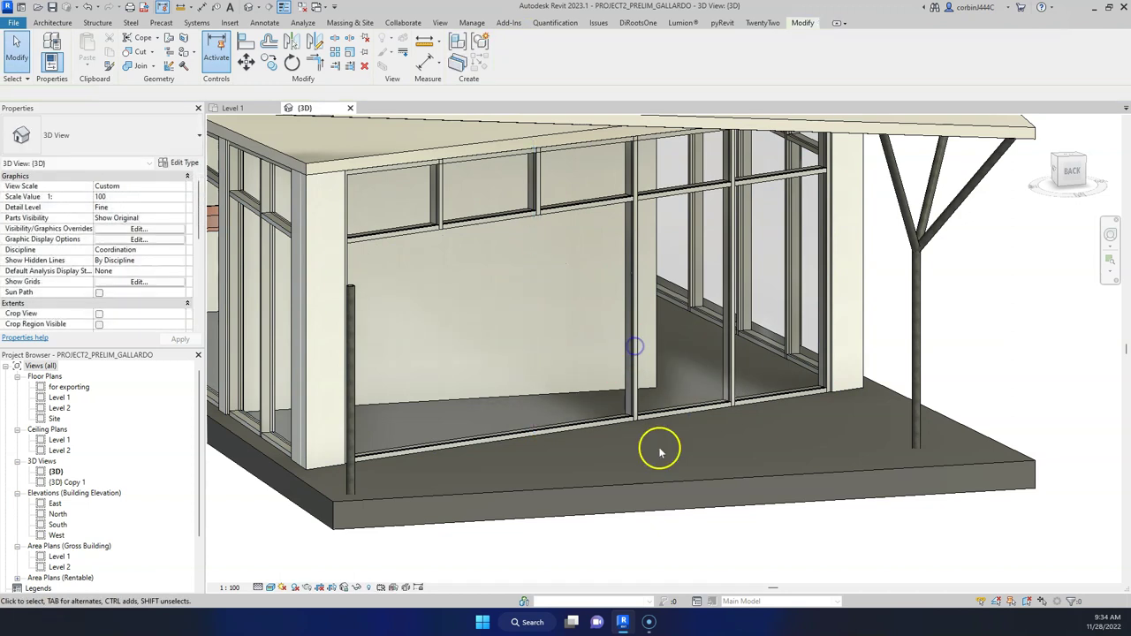
left_click(633, 382)
left_click(516, 53)
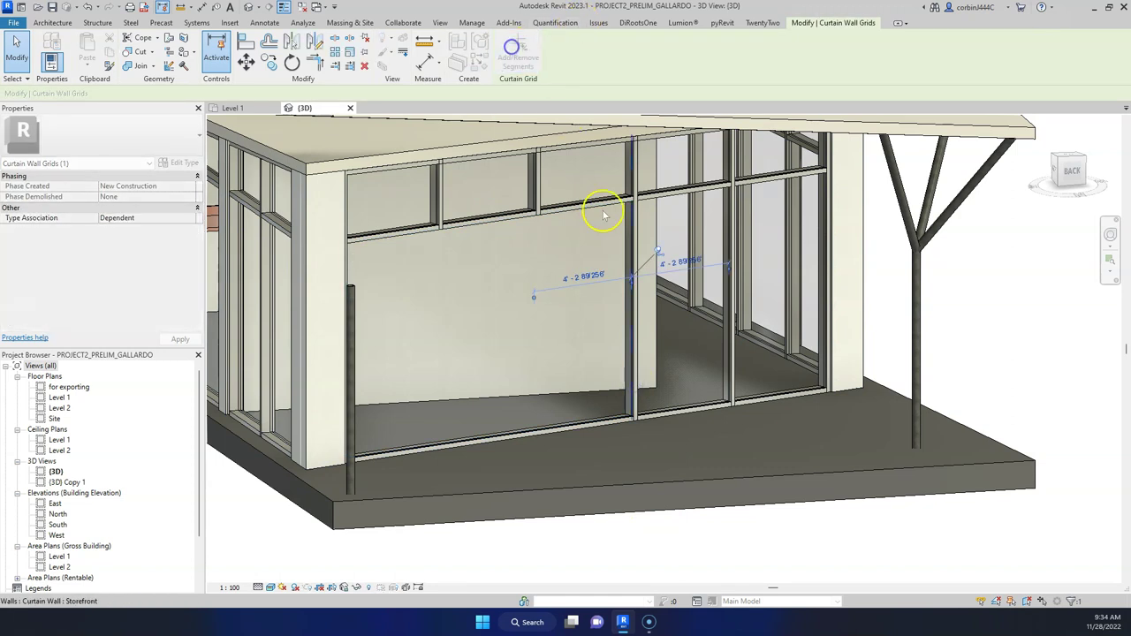
left_click(636, 281)
key("Escape")
key("Escape")
middle_click_drag(677, 373, 517, 417, "shift")
key("Tab")
left_click(510, 421)
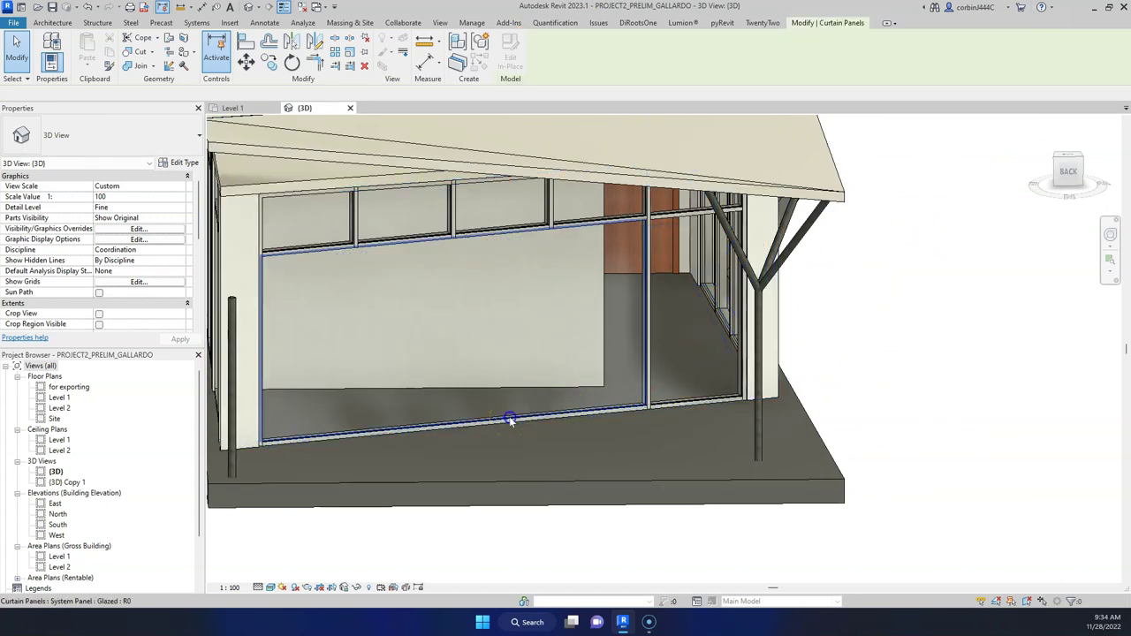
left_click(461, 283)
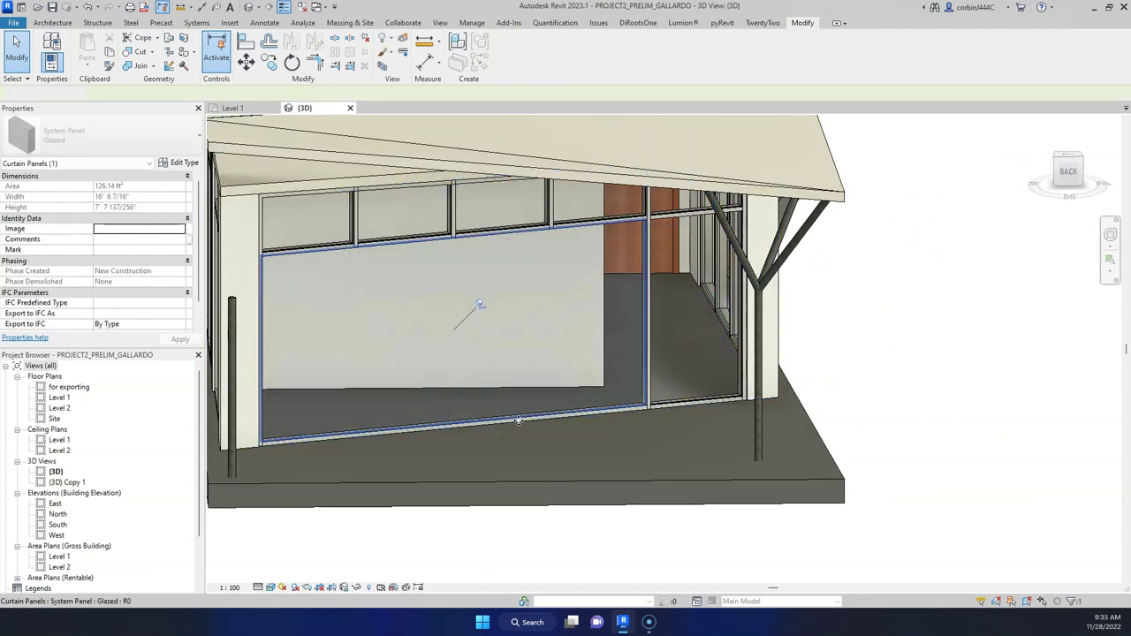
key("Tab")
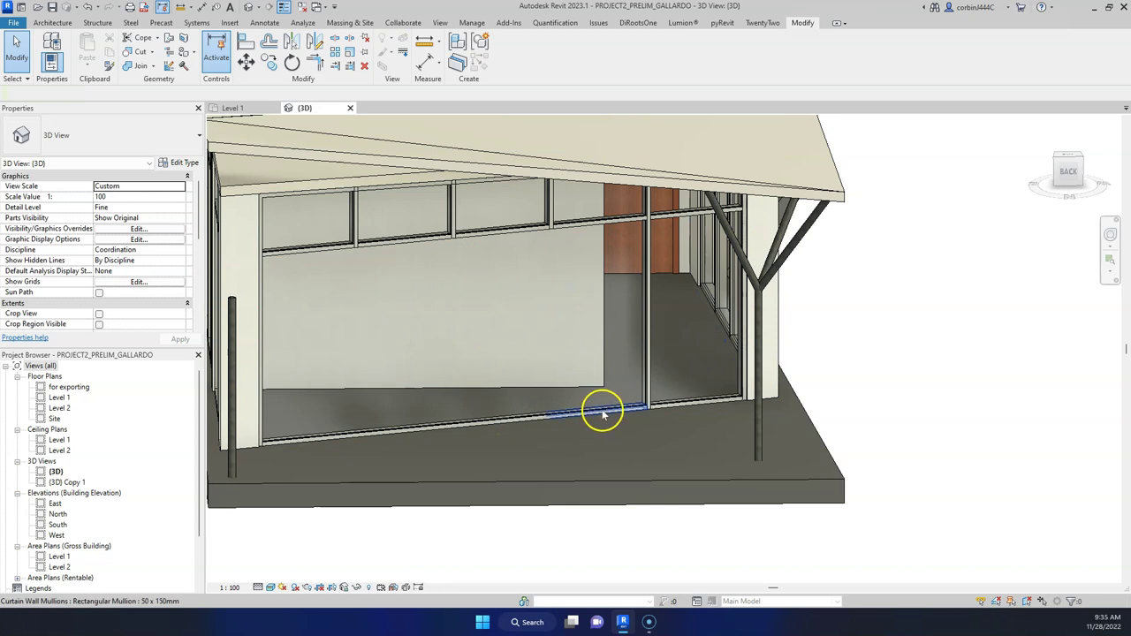
Unpin and delete the four sill mullion pieces beneath the wide glazed panel of the back curtain wall.
left_click(520, 423)
left_click(421, 424, "ctrl")
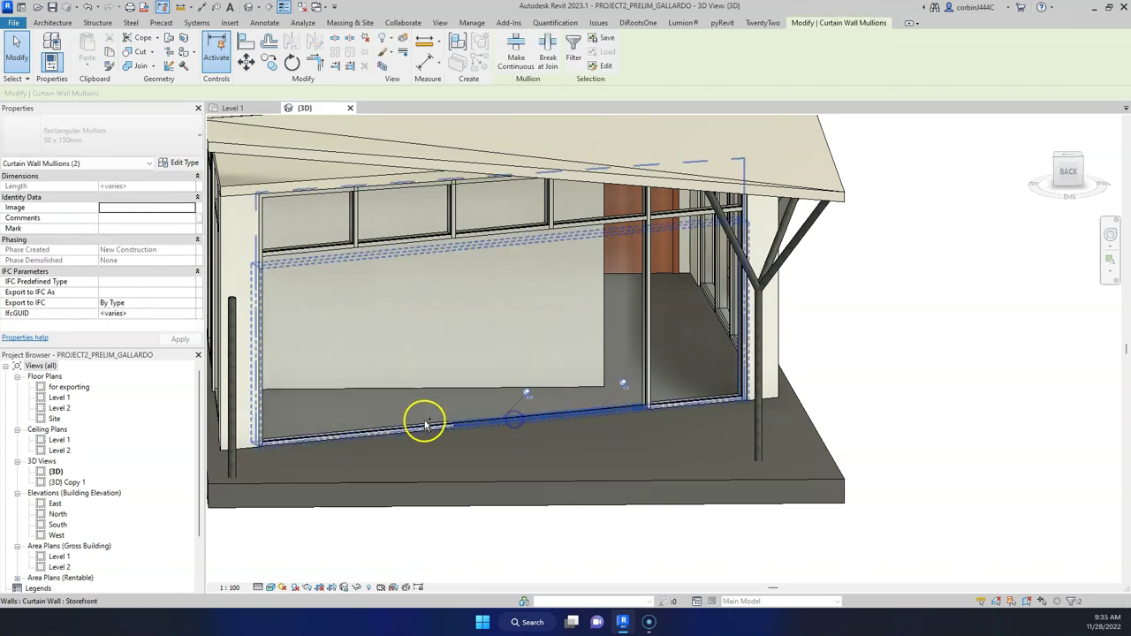
left_click(339, 435, "ctrl")
key("Tab")
key("Tab")
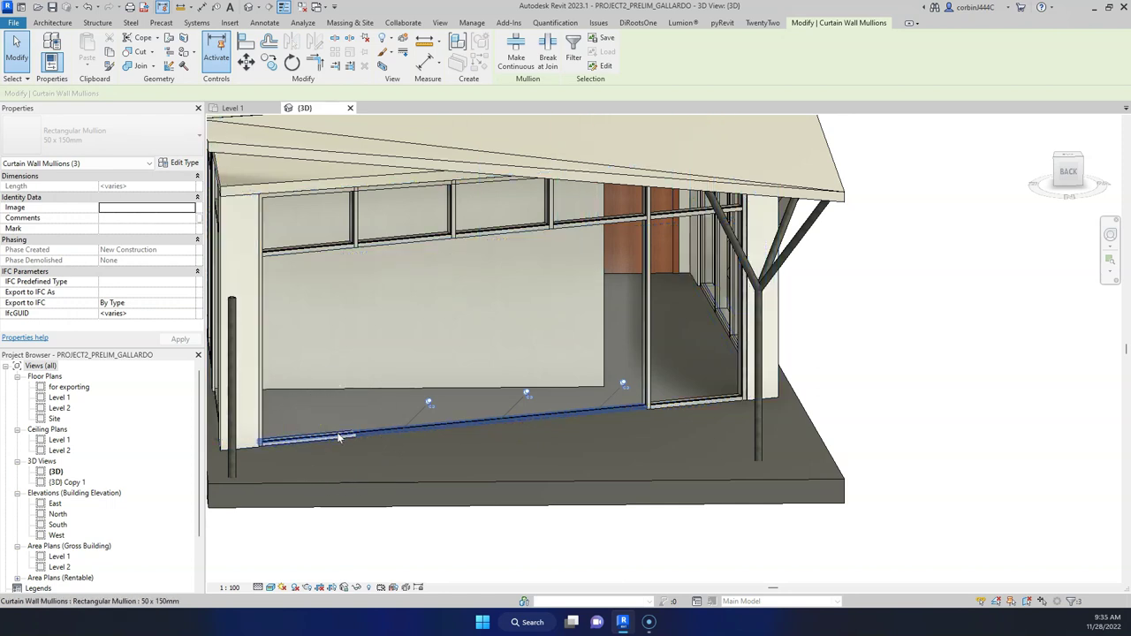
left_click(339, 437, "ctrl")
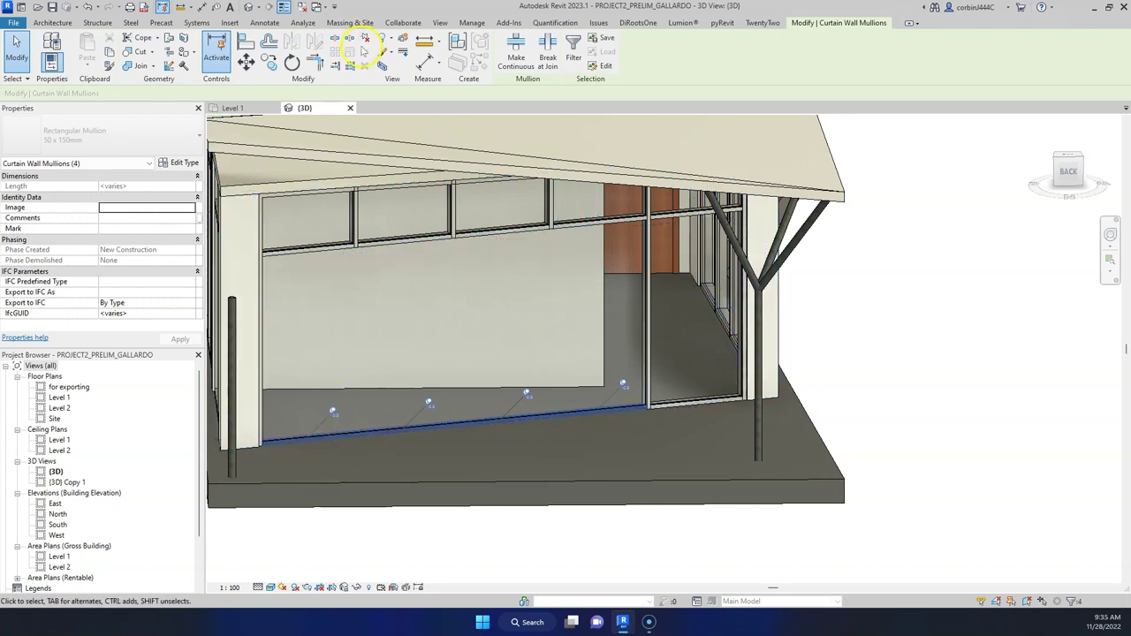
left_click(366, 40)
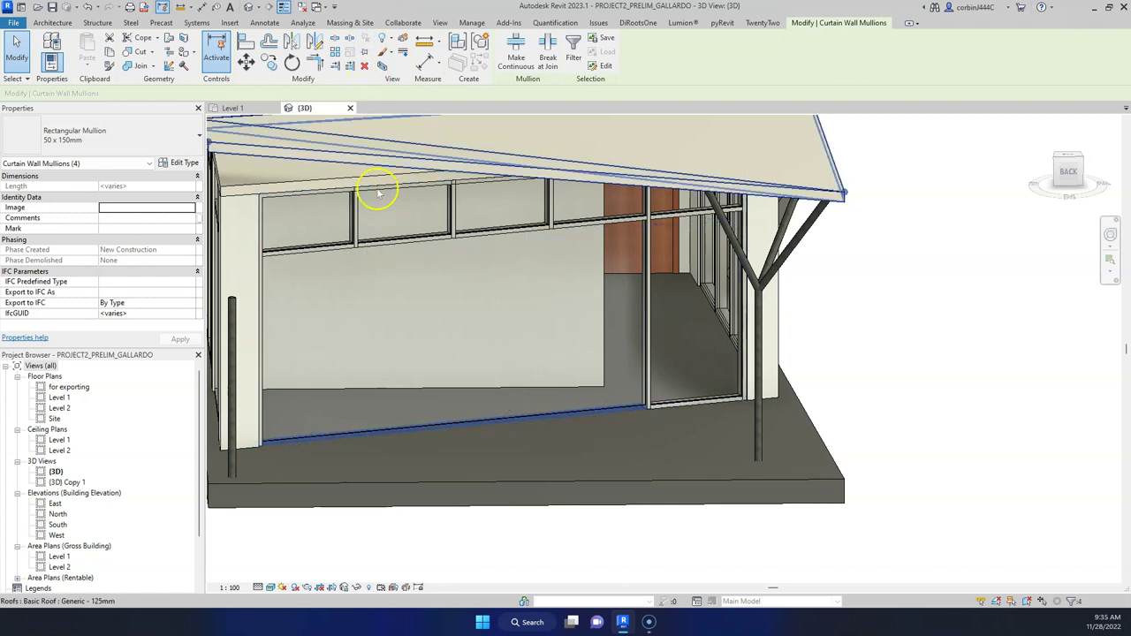
key("Escape")
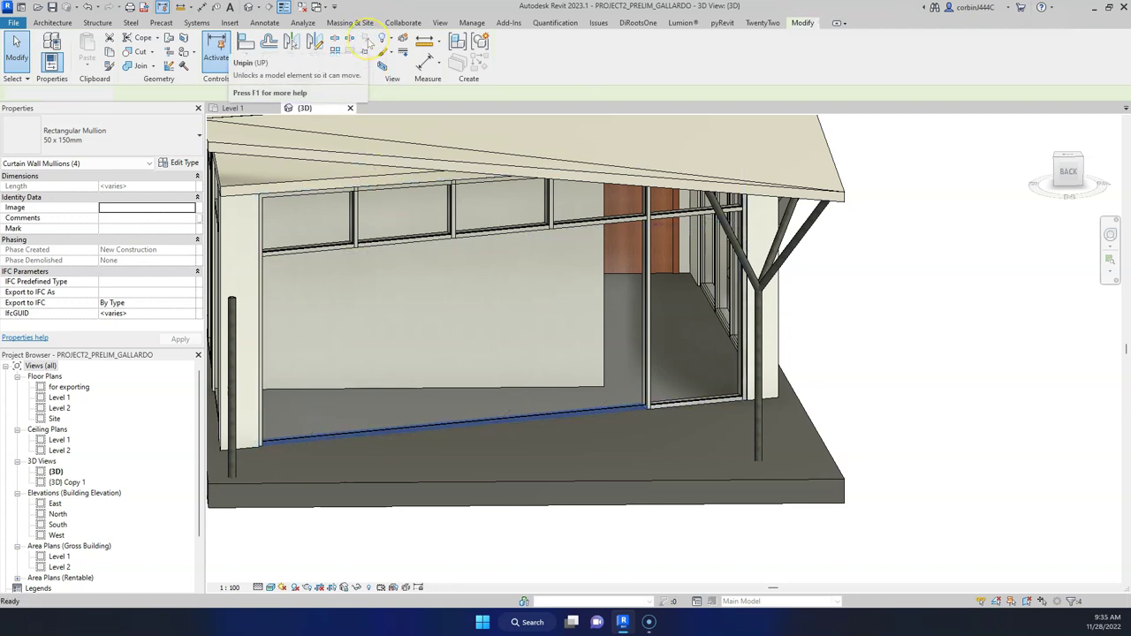
left_click(459, 432)
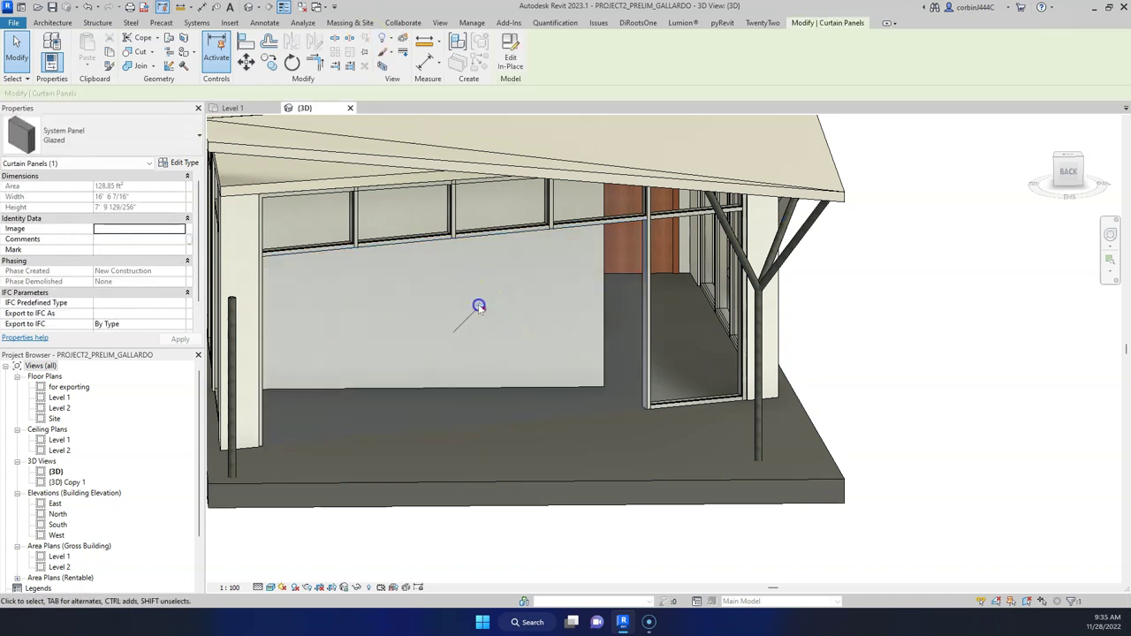
Clear the curtain panel selection, switch to the Brave browser and open bimobjects.com.
left_click(889, 553)
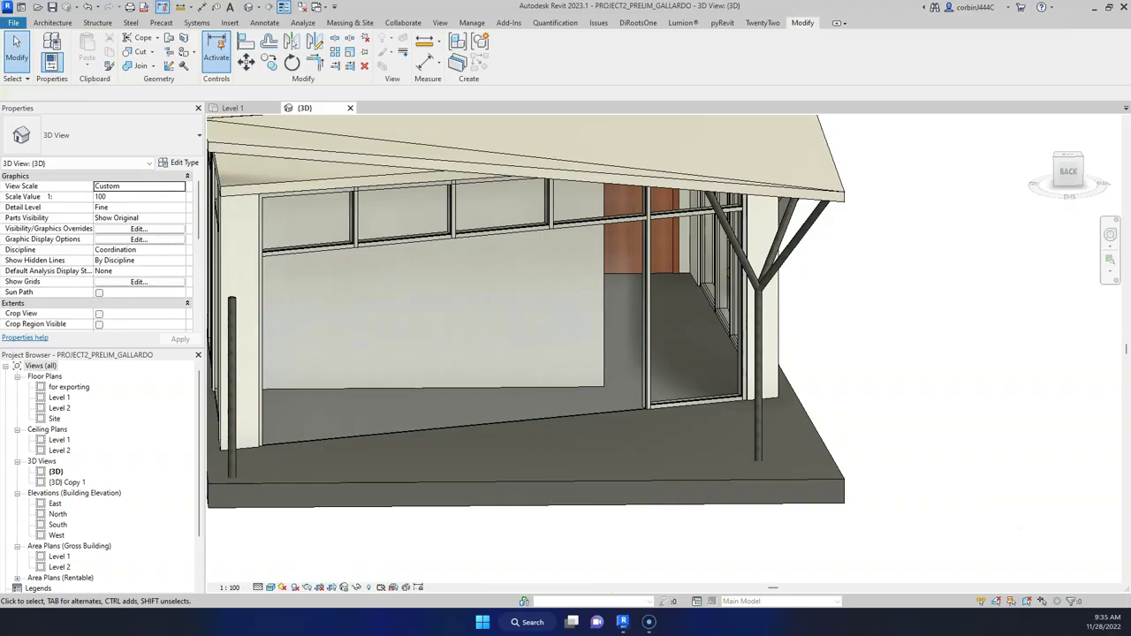
left_click_drag(392, 298, 598, 15)
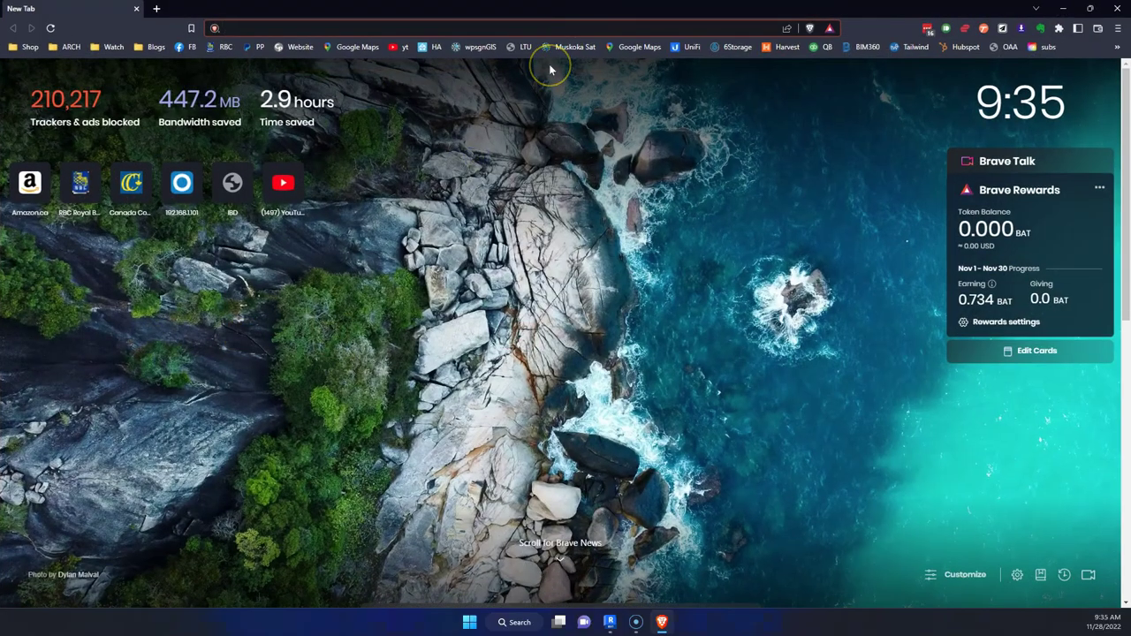
type("bimobjects.com")
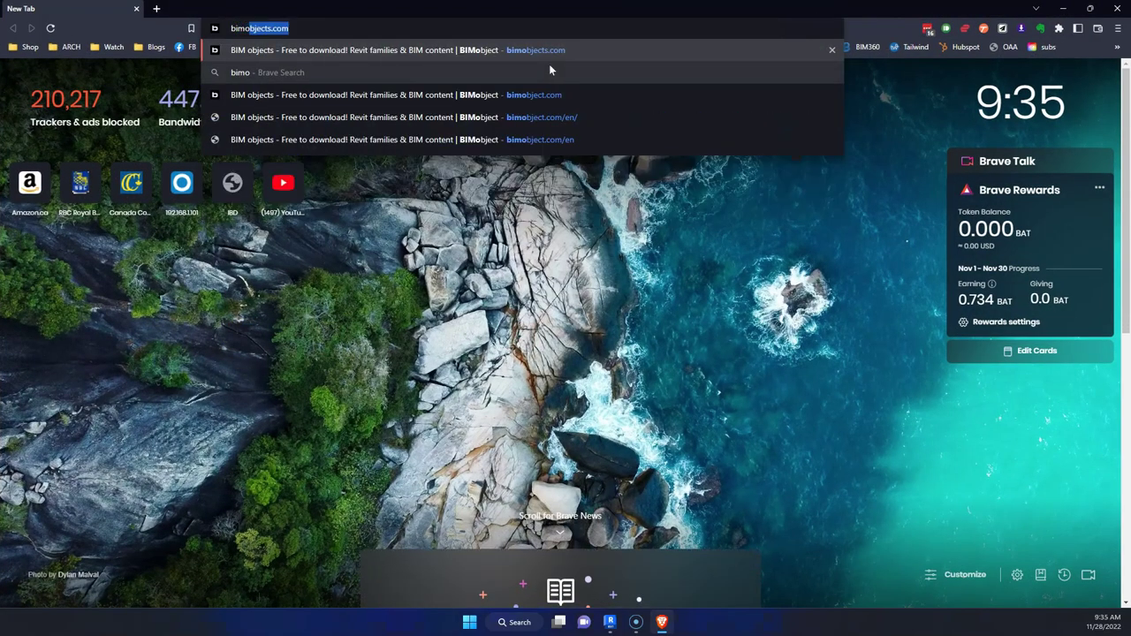
key("Return")
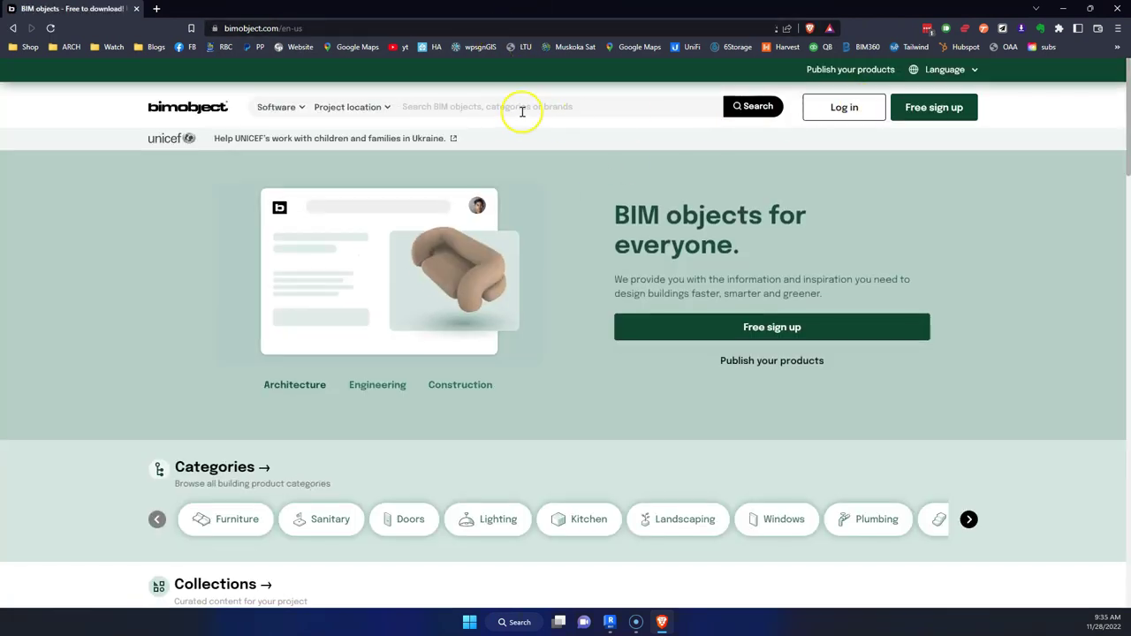
Search the BIMobject catalogue for "solar inovations".
left_click(522, 110)
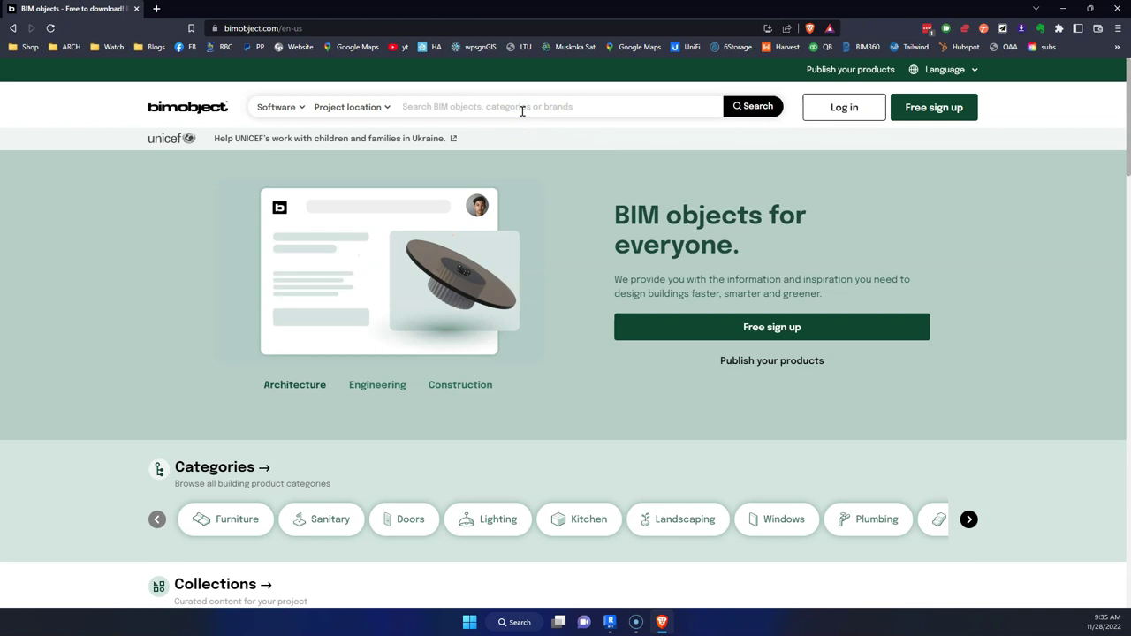
type("solar invoation")
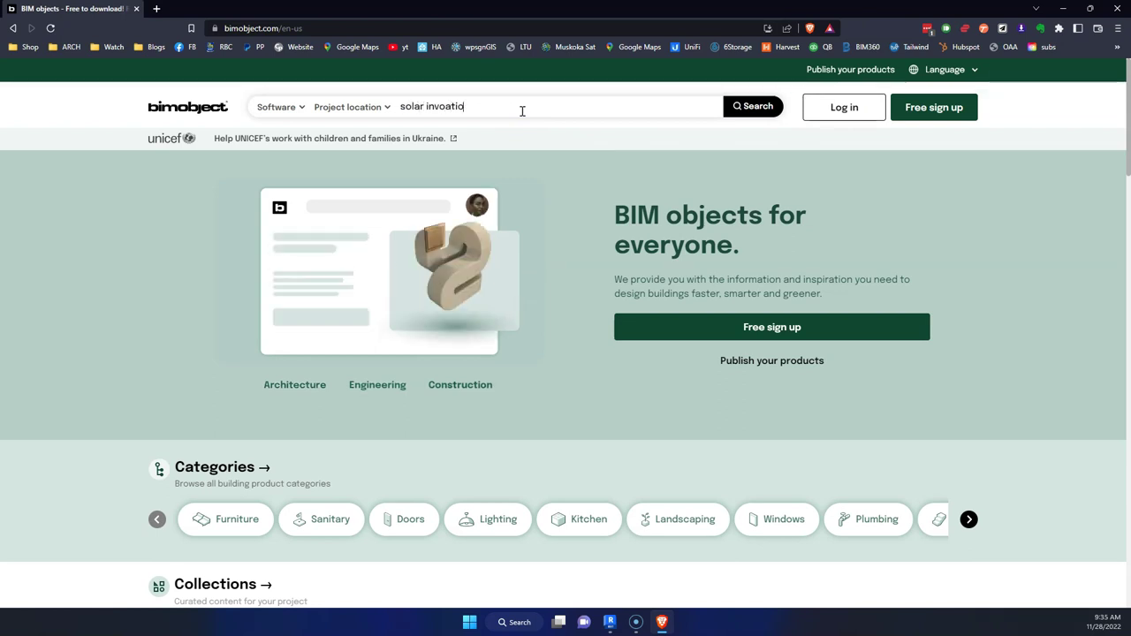
key("BackSpace")
key("BackSpace")
key("BackSpace")
key("BackSpace")
key("BackSpace")
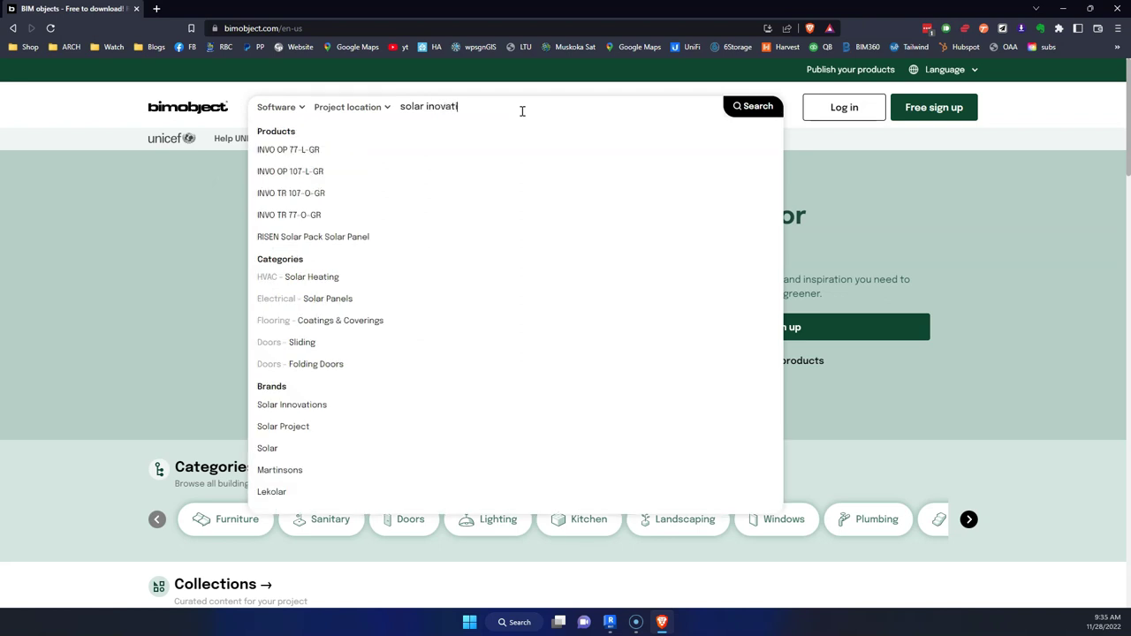
type("ons")
key("Return")
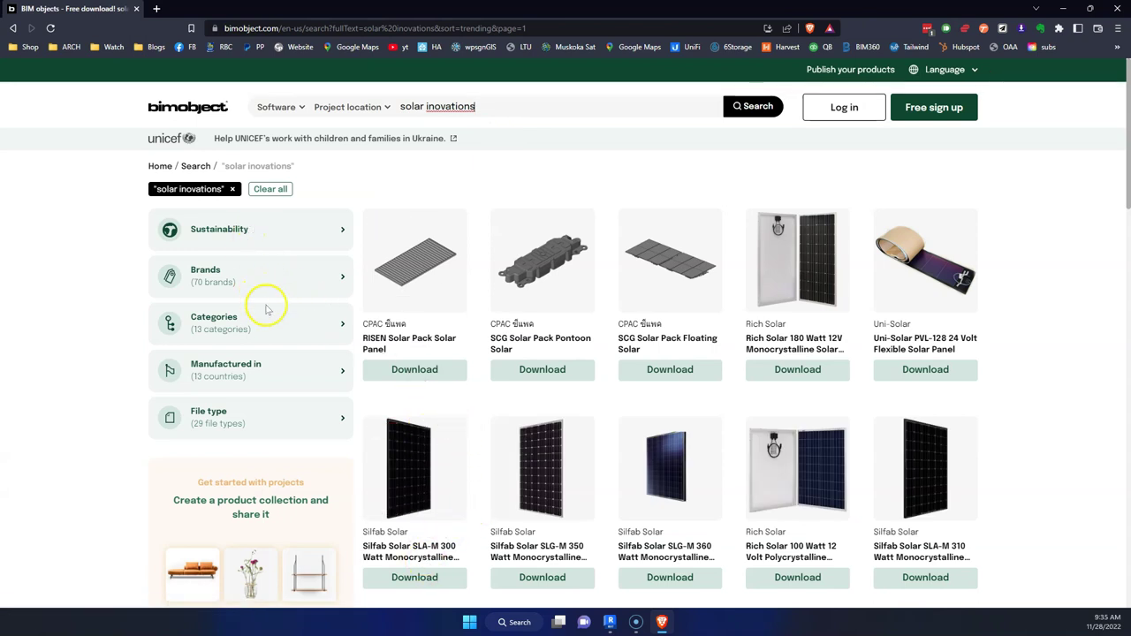
Limit the results to Revit content and search for "solar innovations curtain wall door".
left_click(278, 107)
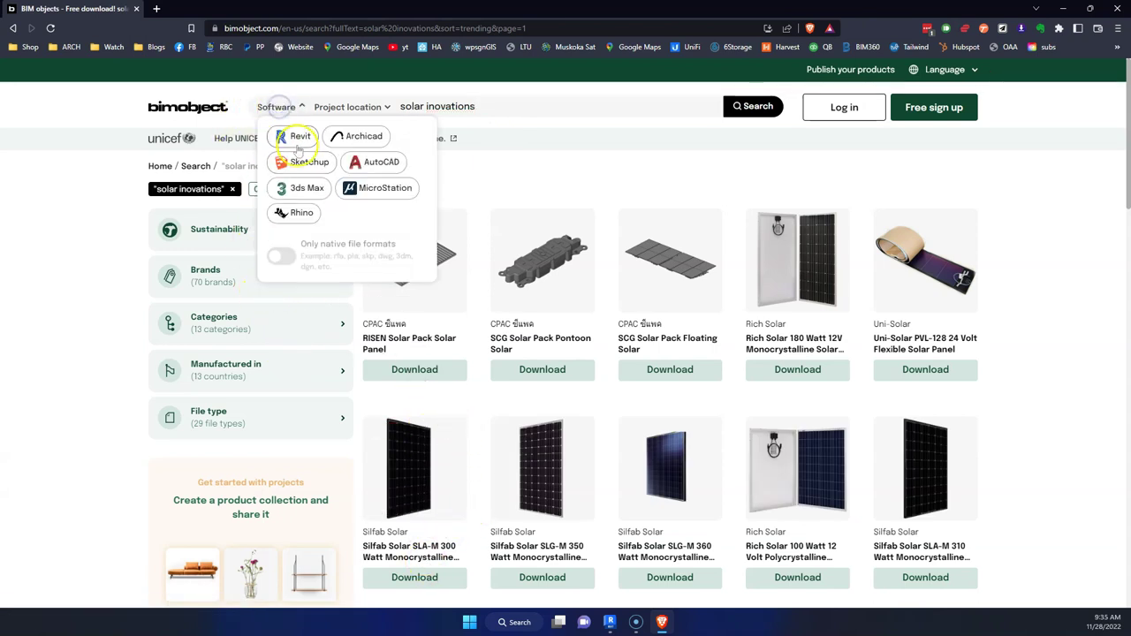
left_click(299, 141)
left_click(500, 110)
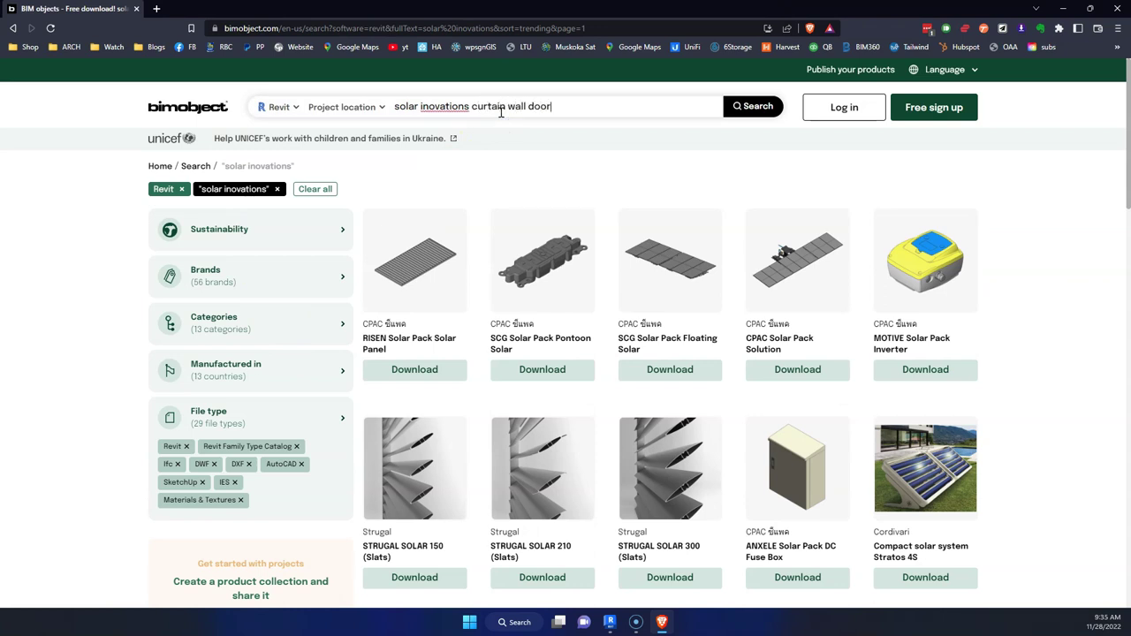
right_click(454, 109)
left_click(477, 127)
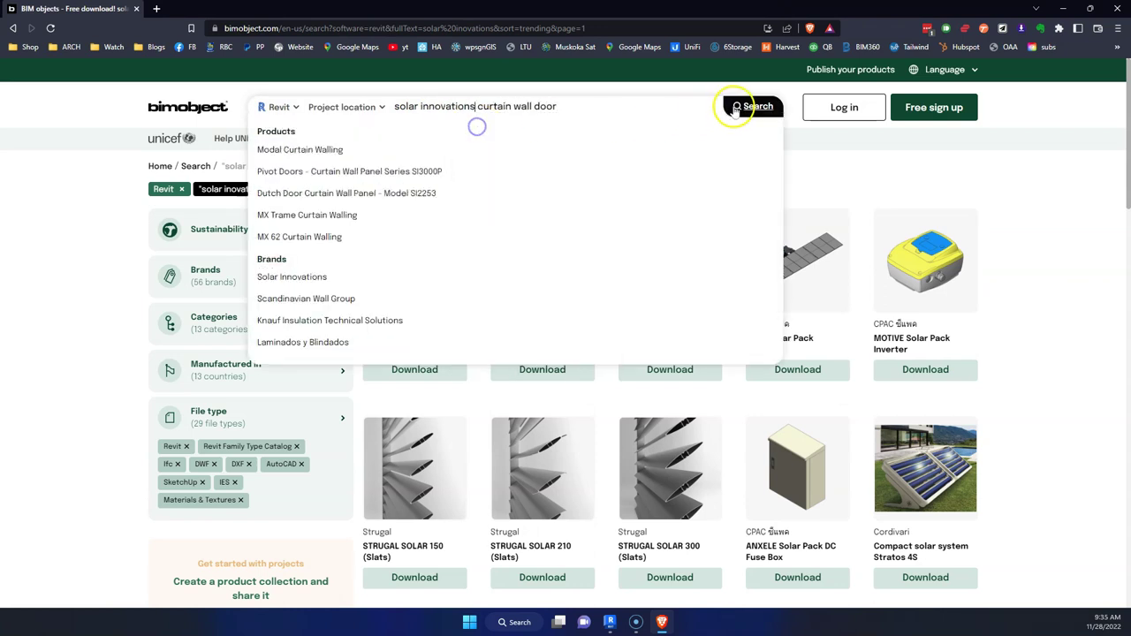
left_click(740, 109)
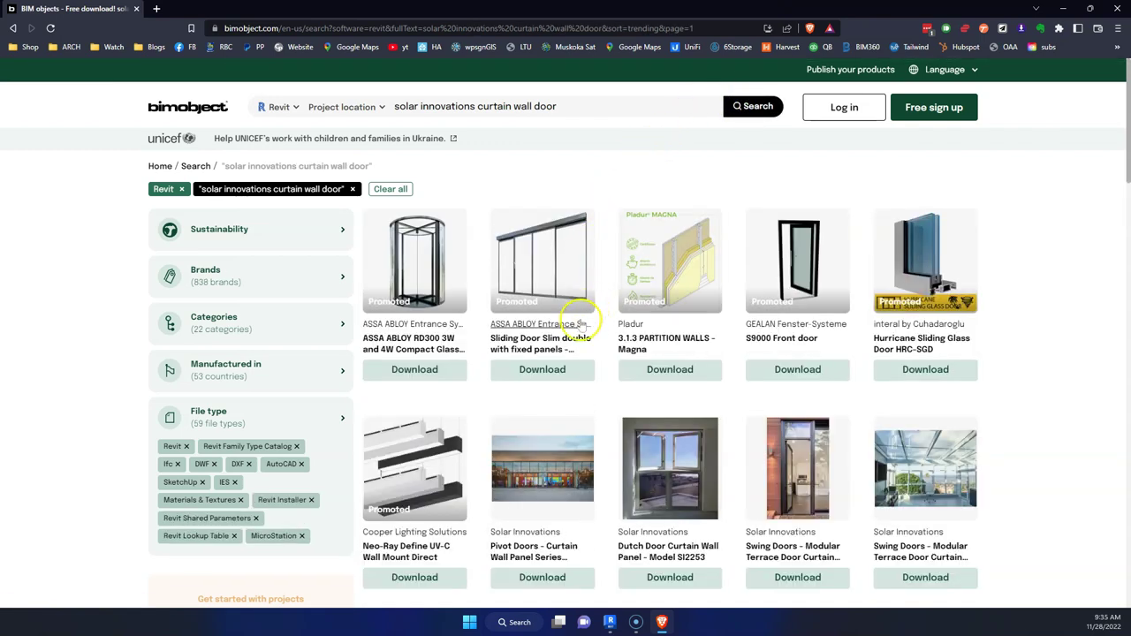
Look through the search results for Solar Innovations doors made as curtain wall panels.
scroll(566, 329, "down", 2)
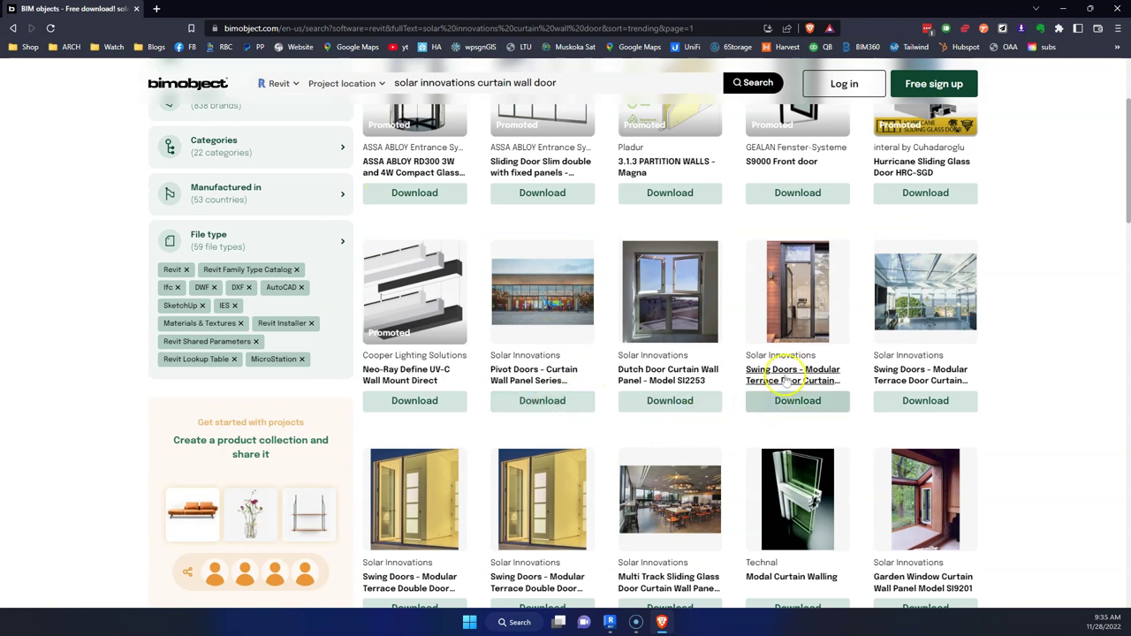
scroll(800, 411, "down", 3)
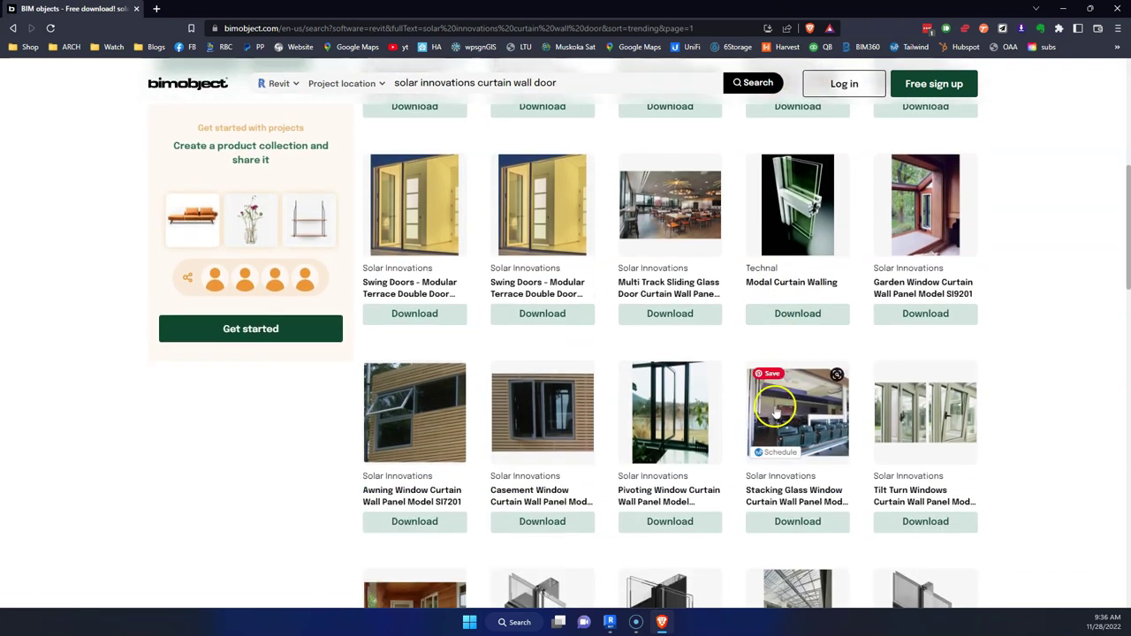
scroll(774, 412, "down", 1)
scroll(774, 412, "down", 4)
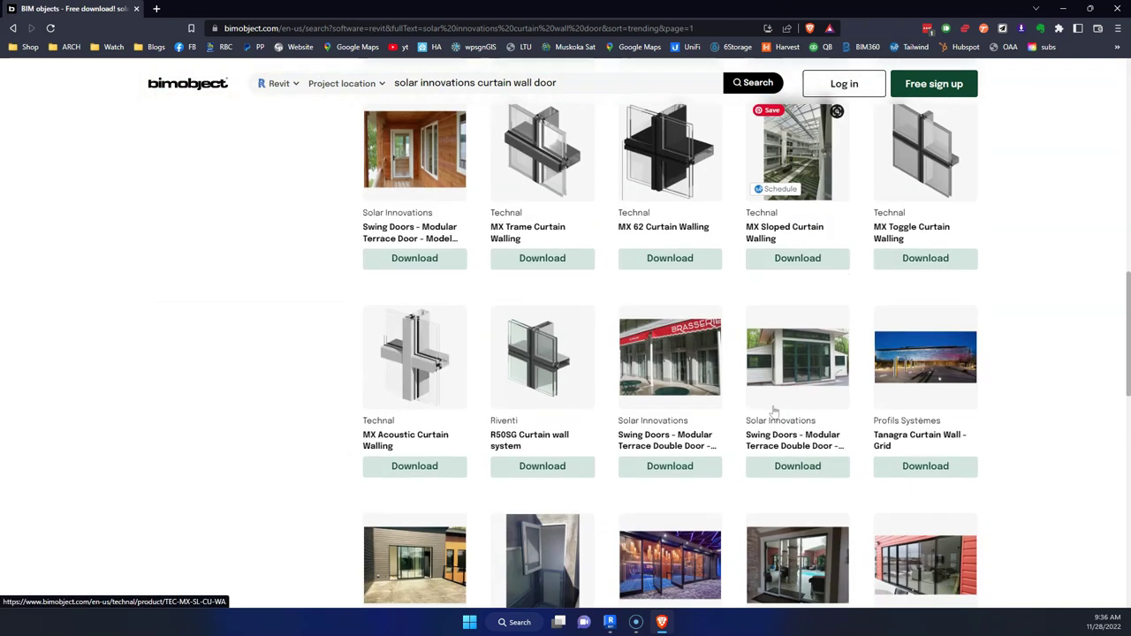
scroll(775, 412, "down", 2)
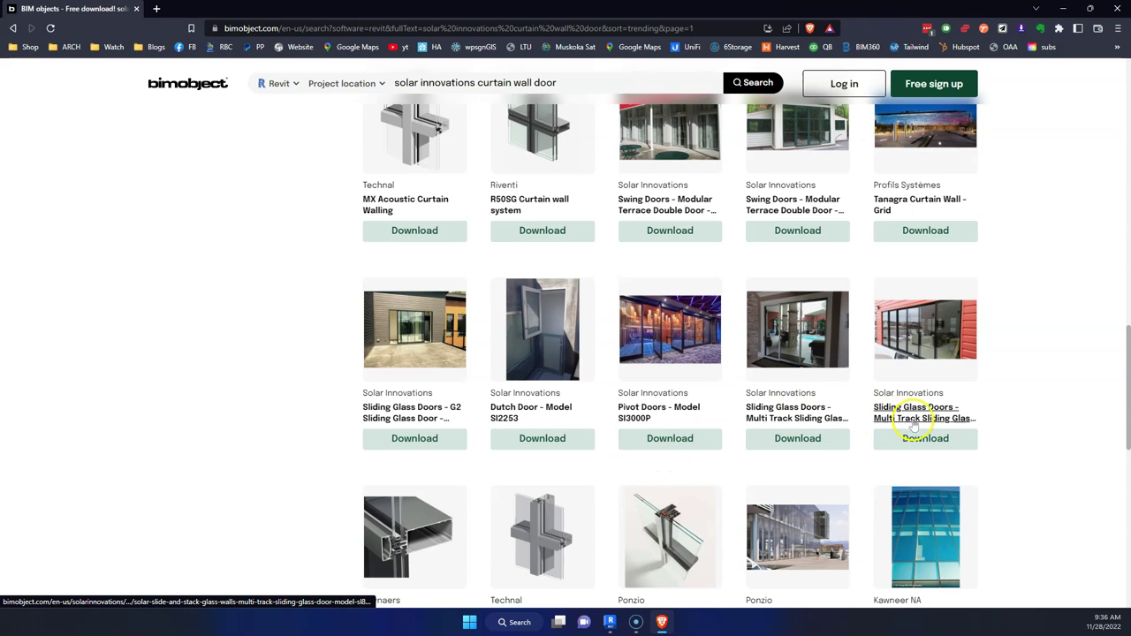
left_click(809, 423)
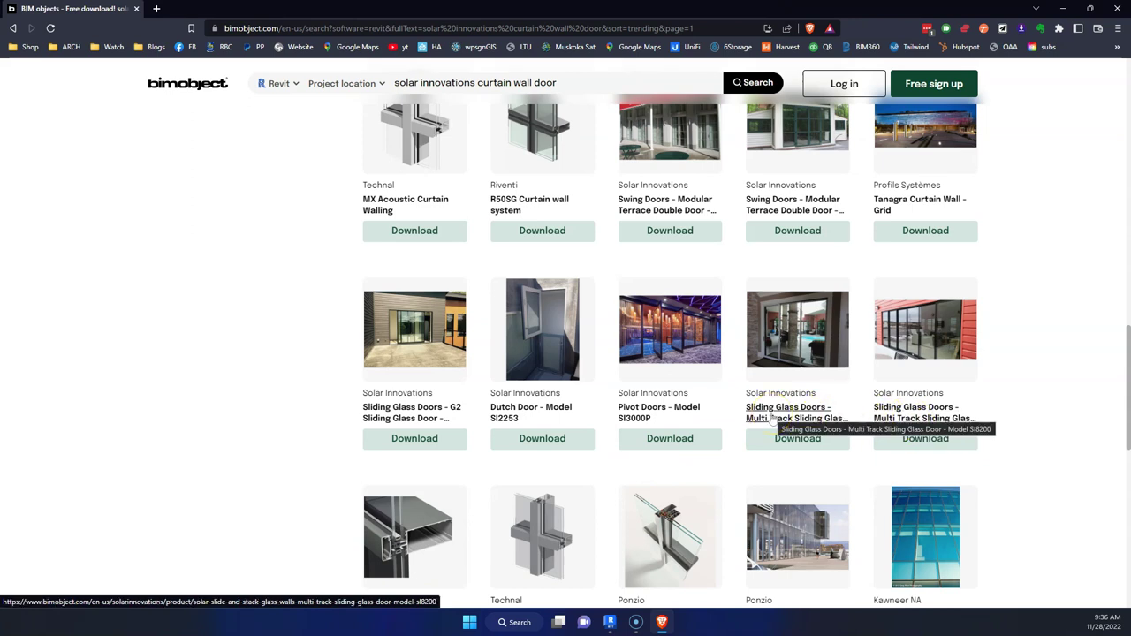
scroll(772, 418, "down", 2)
left_click(417, 219)
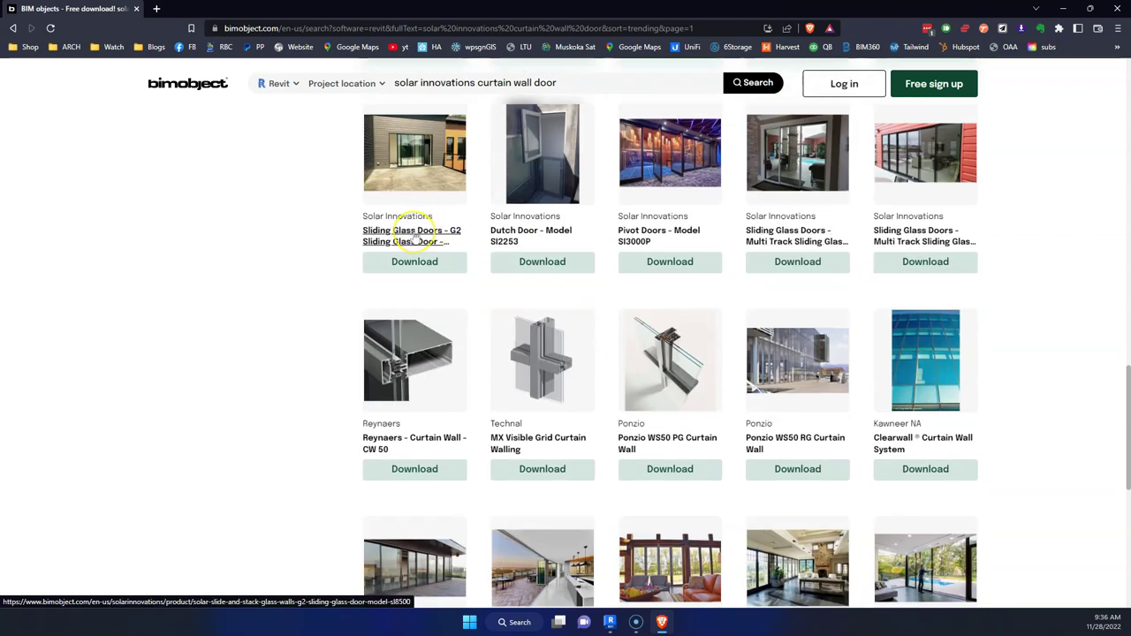
scroll(411, 243, "up", 12)
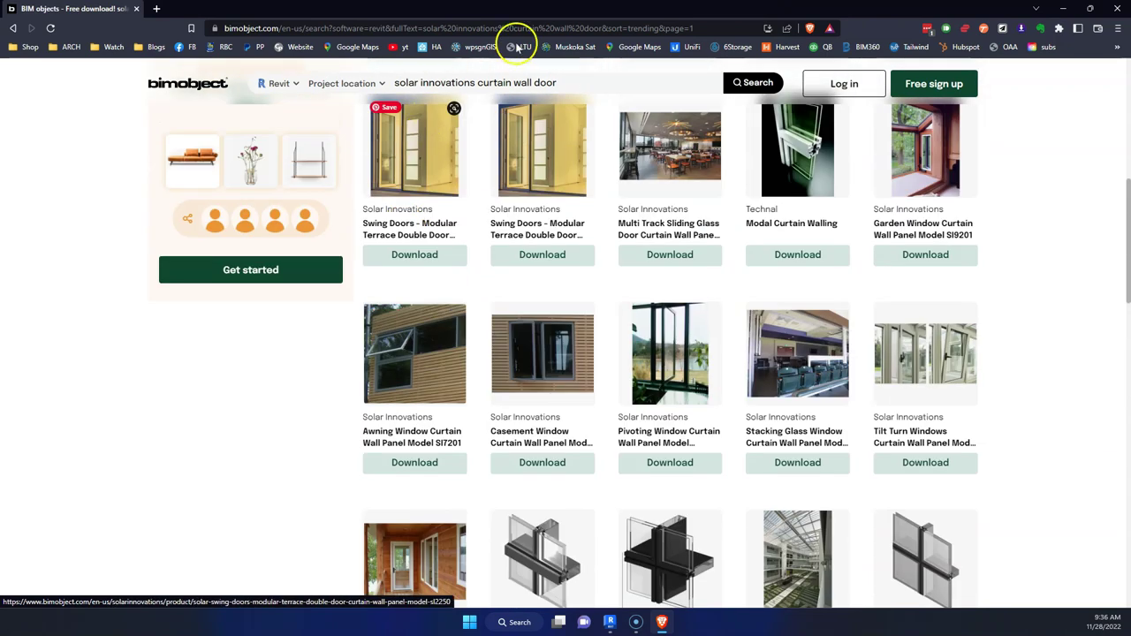
scroll(525, 180, "up", 3)
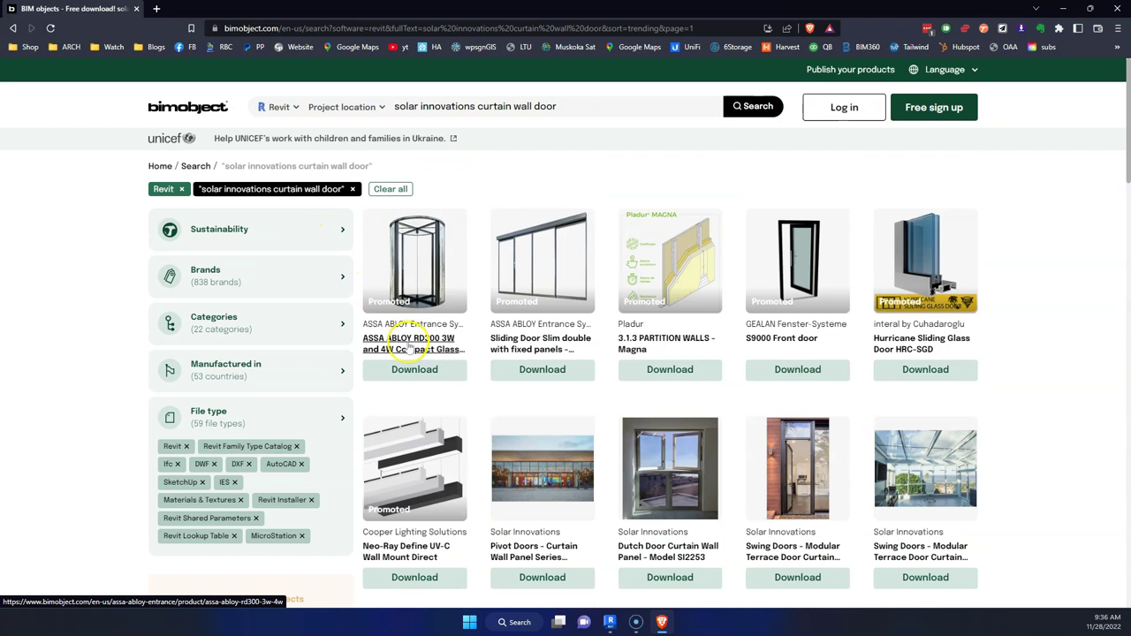
Filter the search results to the Solar Innovations brand.
left_click(232, 314)
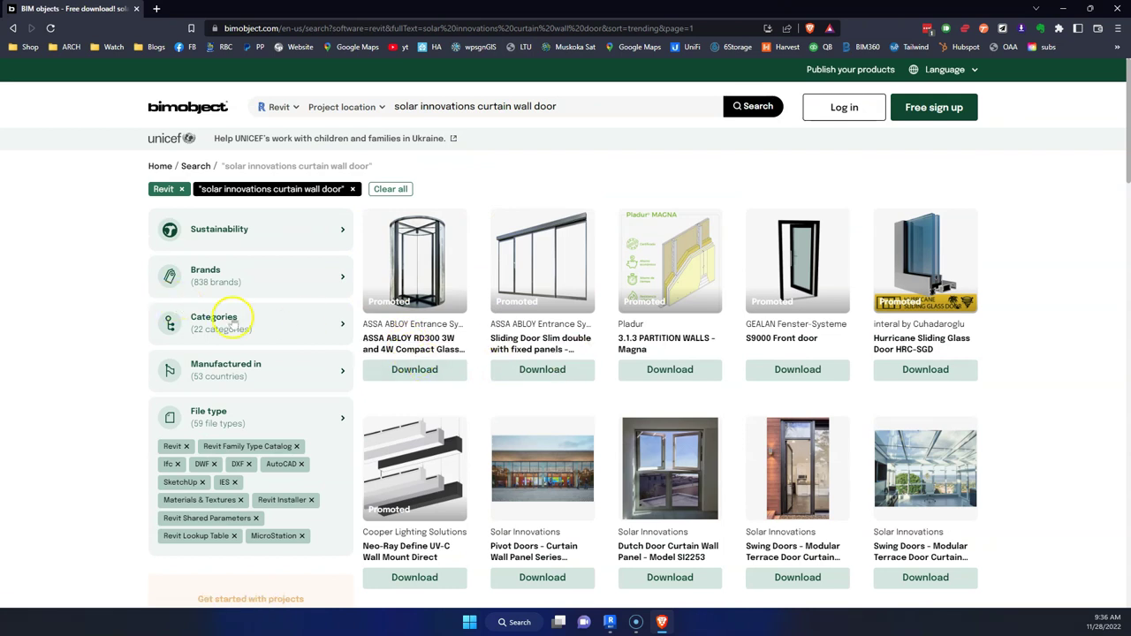
left_click(233, 276)
scroll(181, 417, "down", 10)
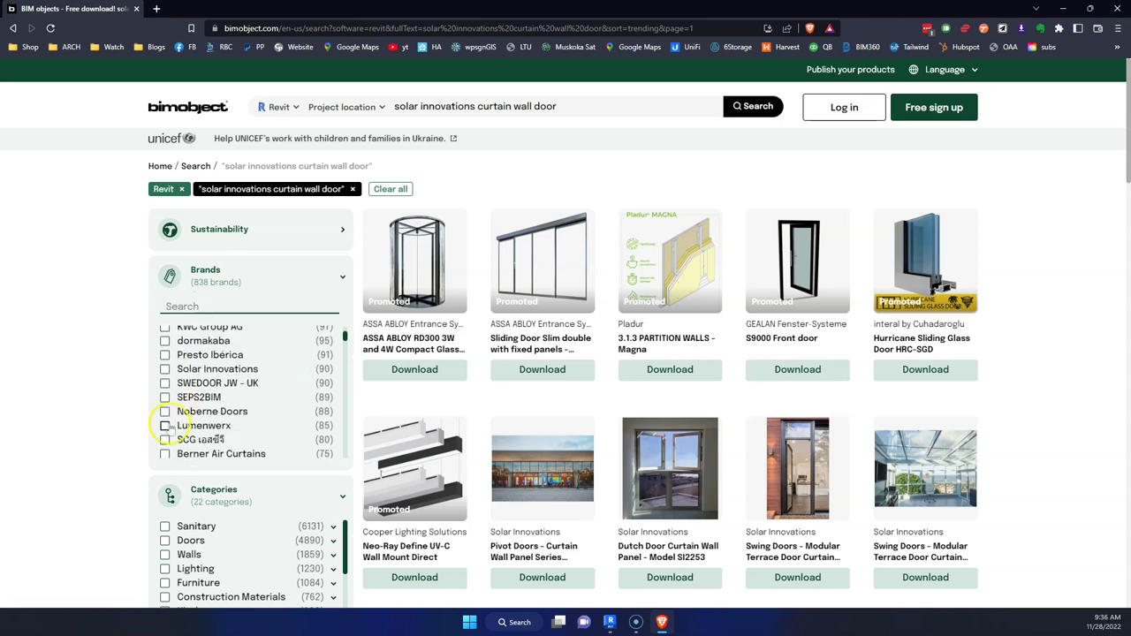
left_click(164, 369)
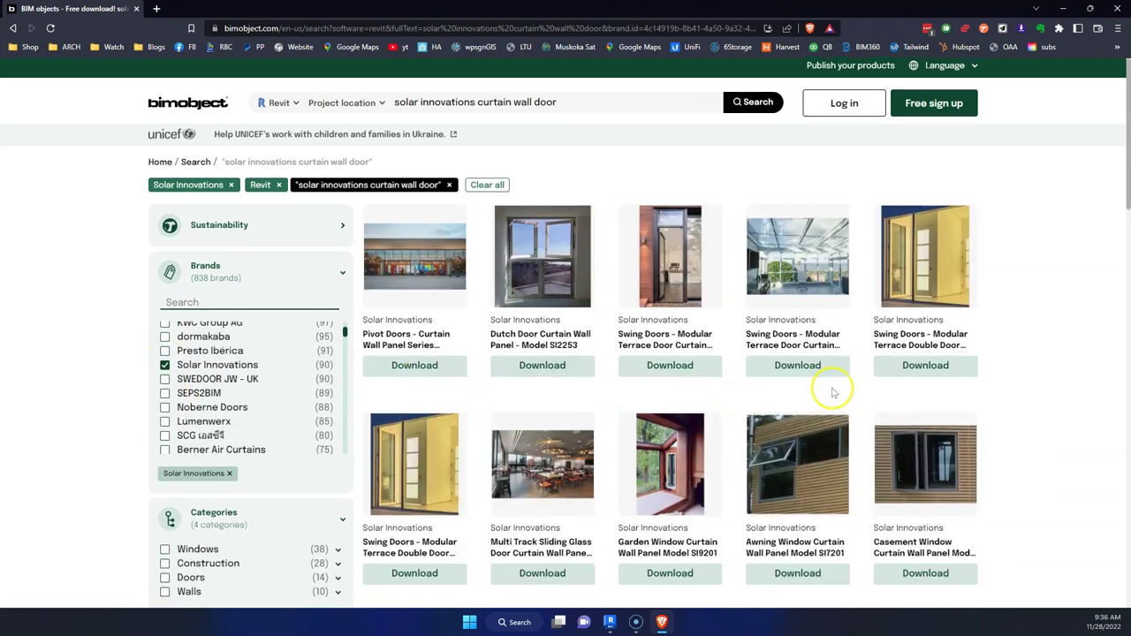
Look through all three pages of Solar Innovations results for suitable curtain wall doors.
scroll(824, 376, "down", 3)
scroll(797, 357, "down", 6)
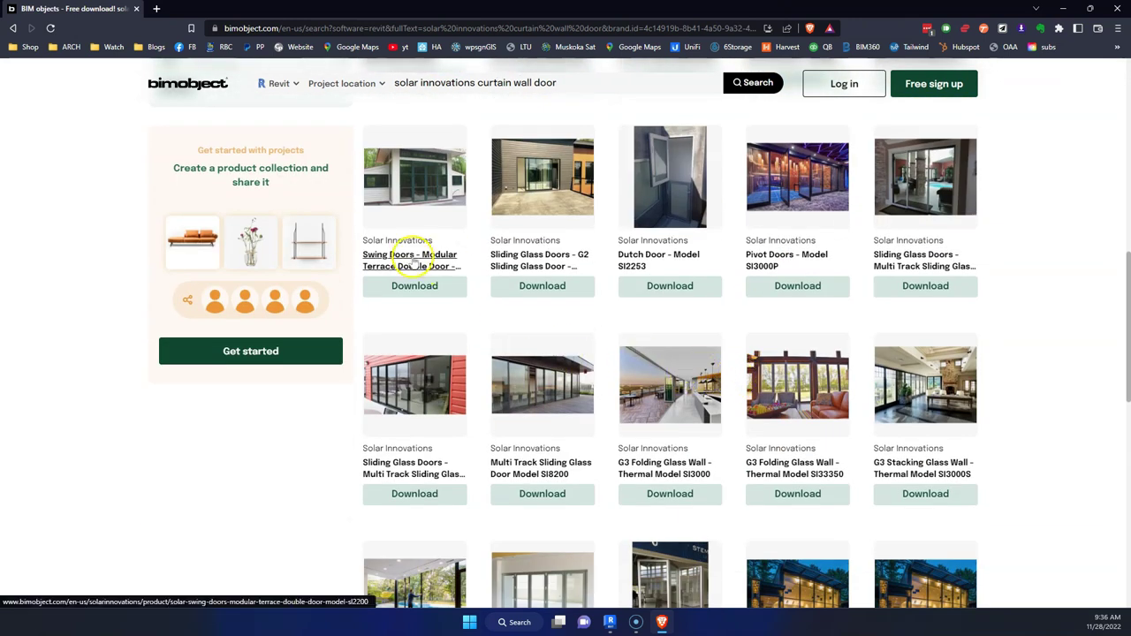
scroll(492, 301, "down", 3)
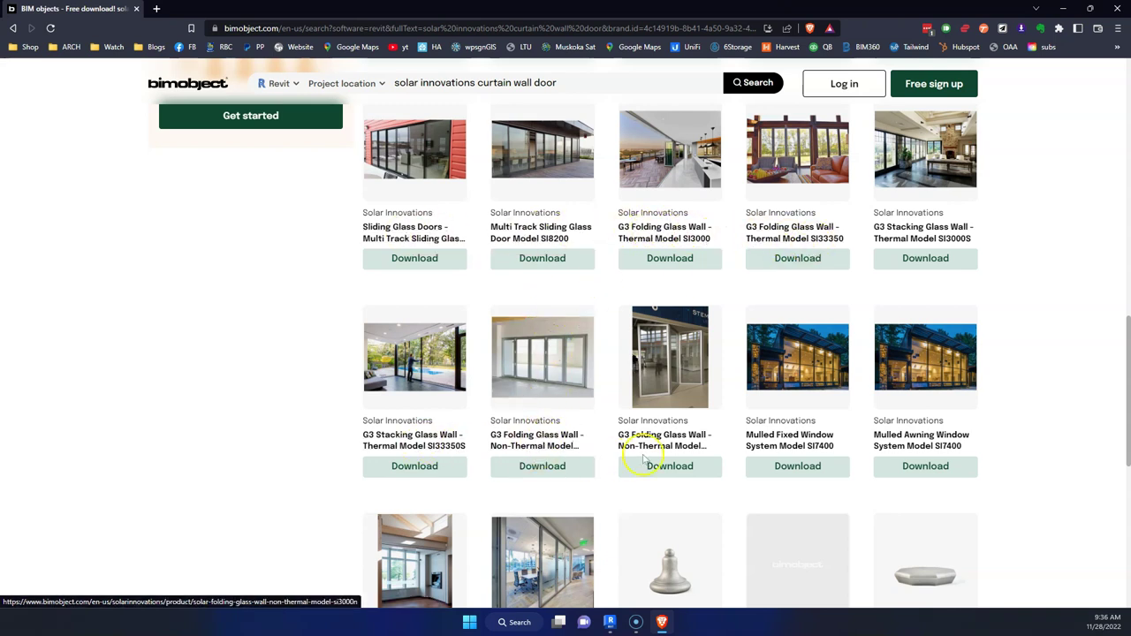
scroll(740, 451, "down", 3)
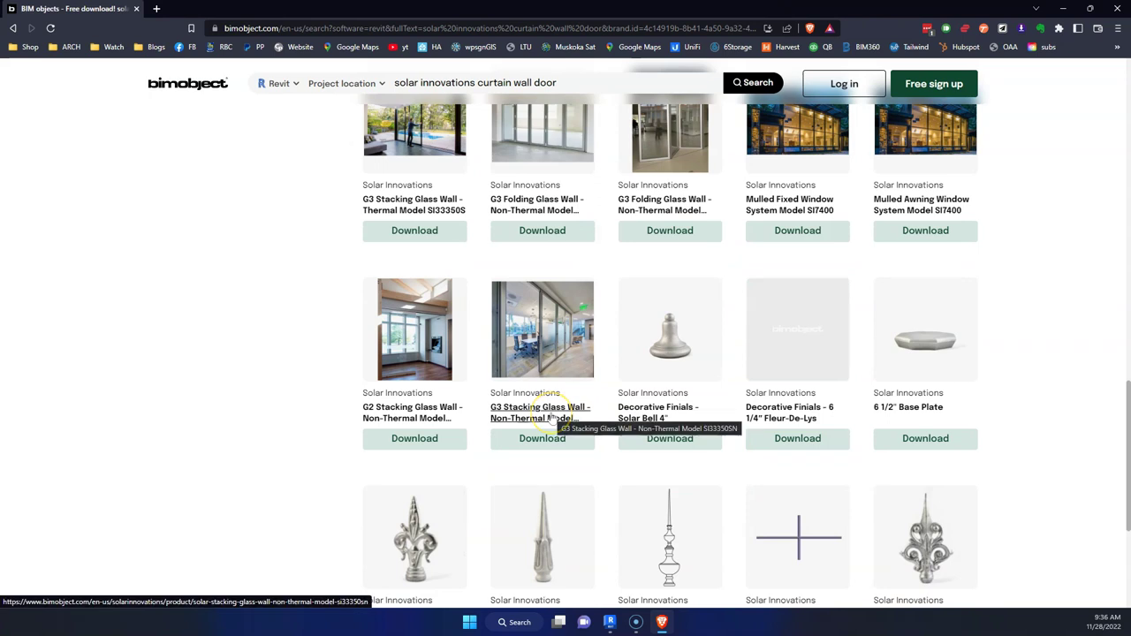
scroll(547, 423, "down", 5)
left_click(661, 403)
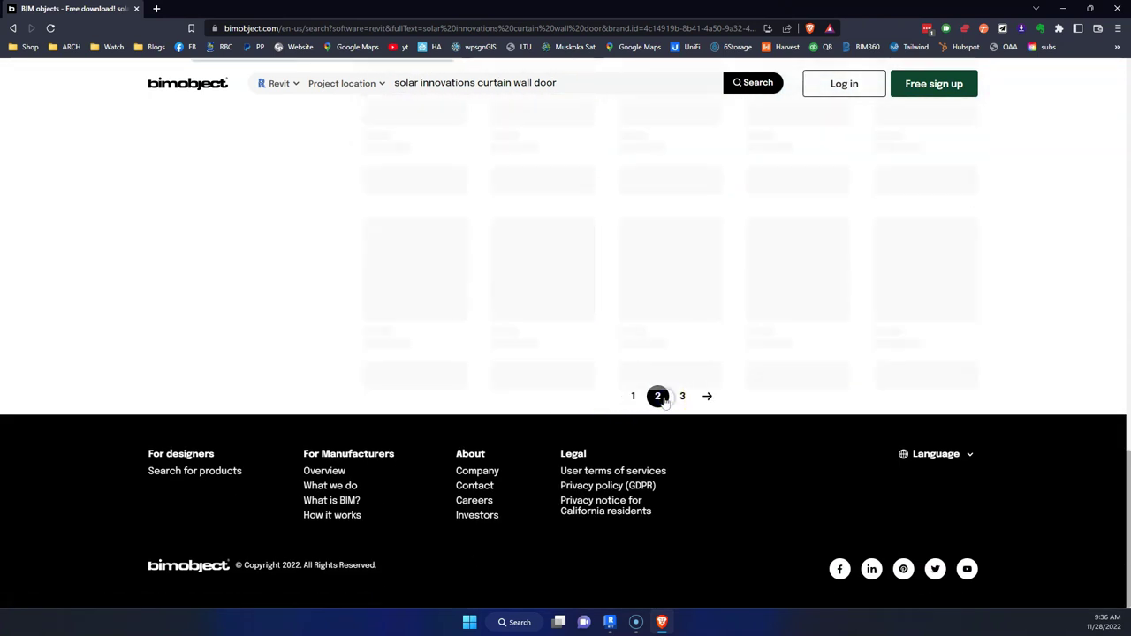
scroll(661, 408, "down", 10)
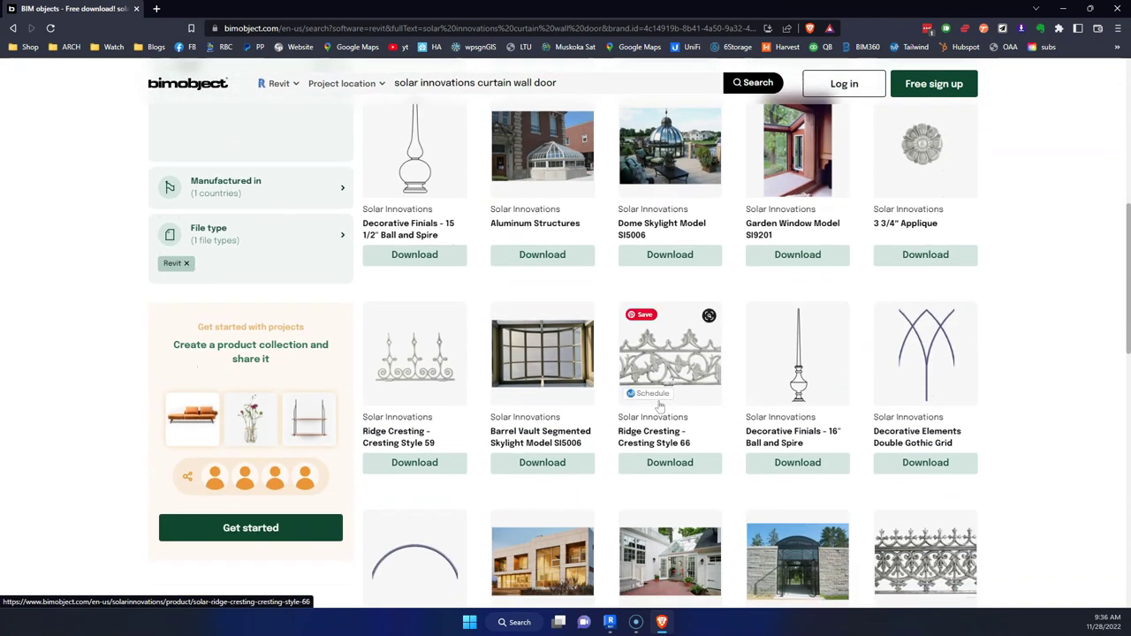
scroll(659, 405, "down", 5)
left_click(670, 498)
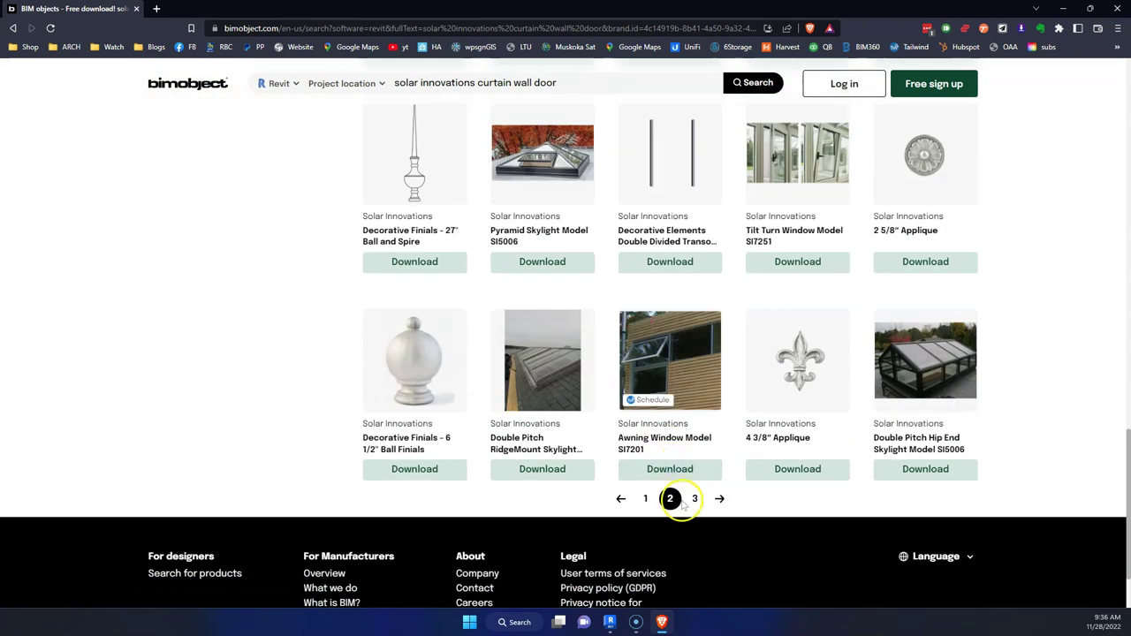
left_click(695, 498)
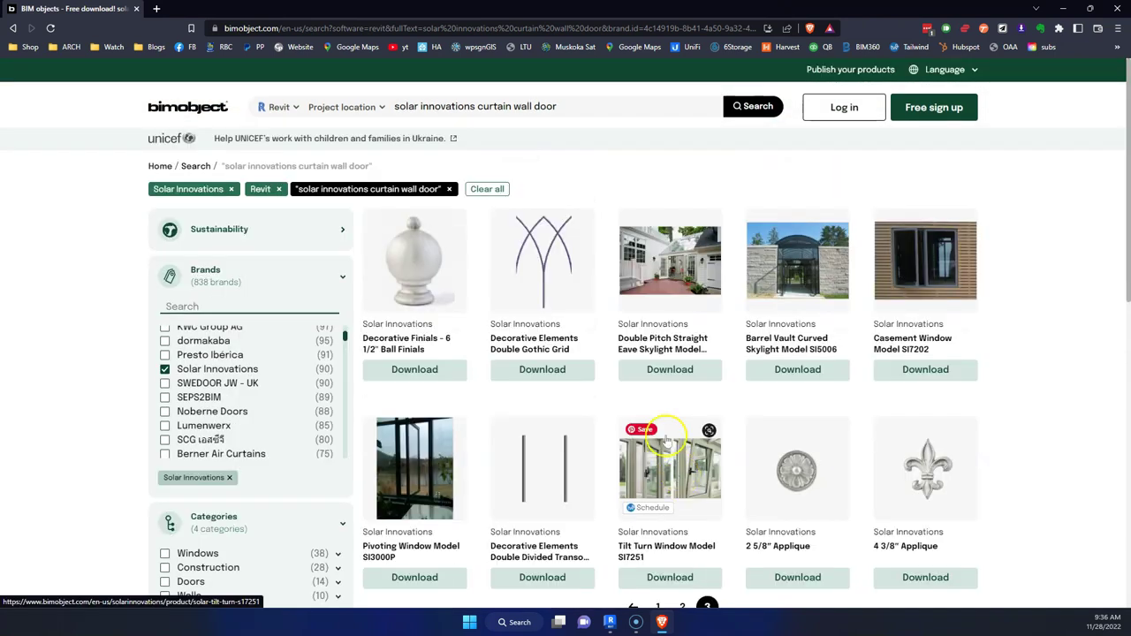
scroll(505, 363, "down", 5)
scroll(504, 361, "down", 3)
scroll(503, 358, "up", 10)
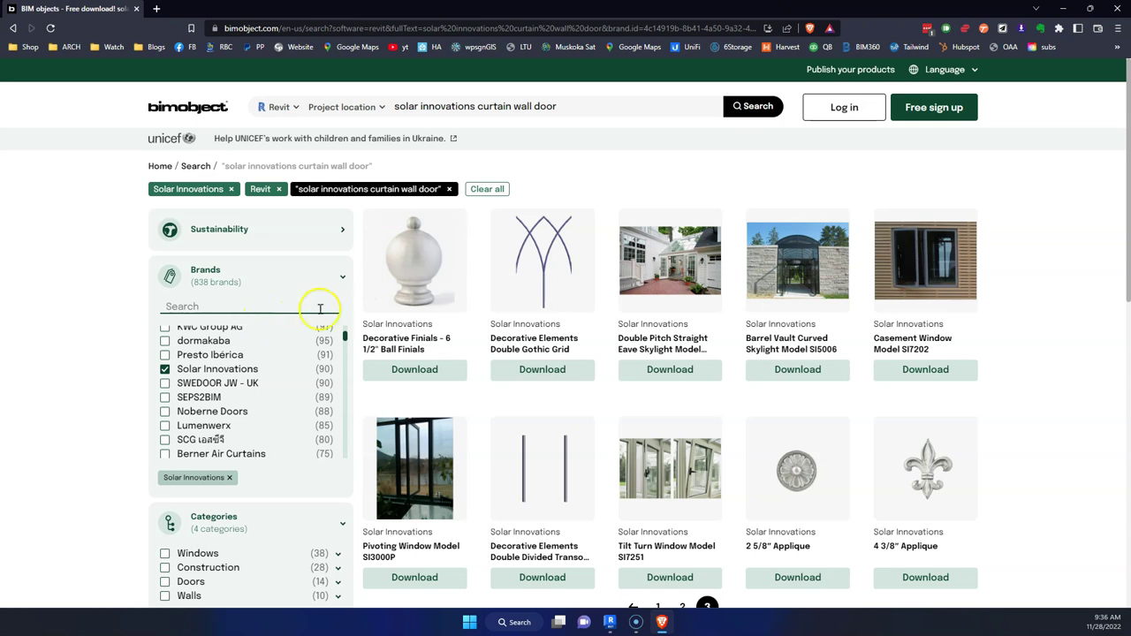
scroll(730, 433, "down", 3)
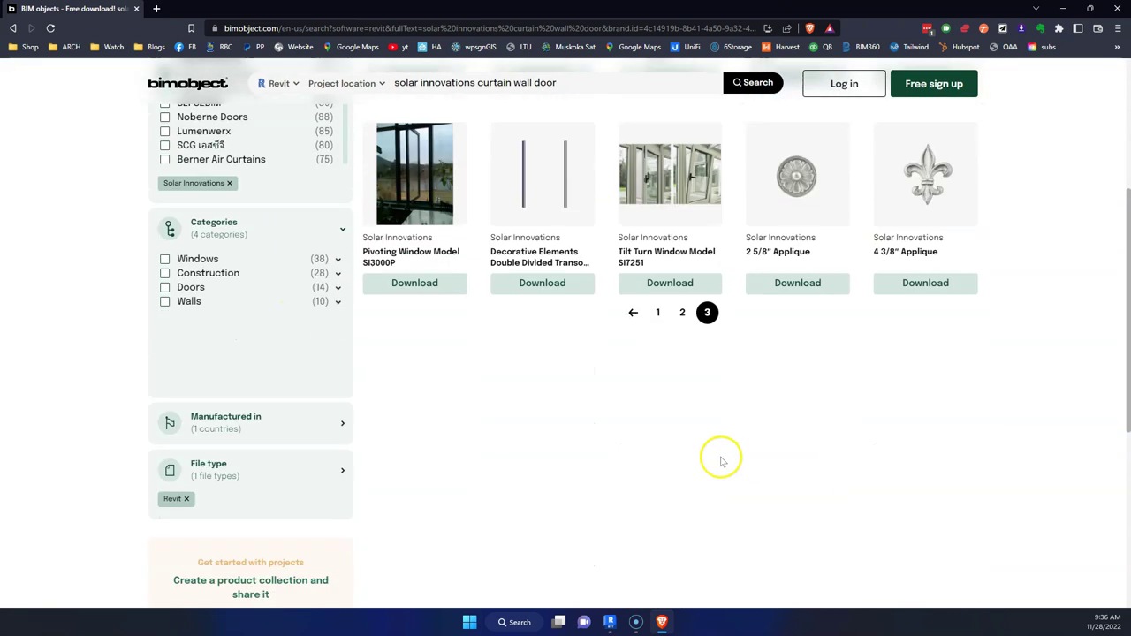
Return to the first results page and open the Pivot Doors - Curtain Wall Panel Series SI3000P product page.
left_click(649, 320)
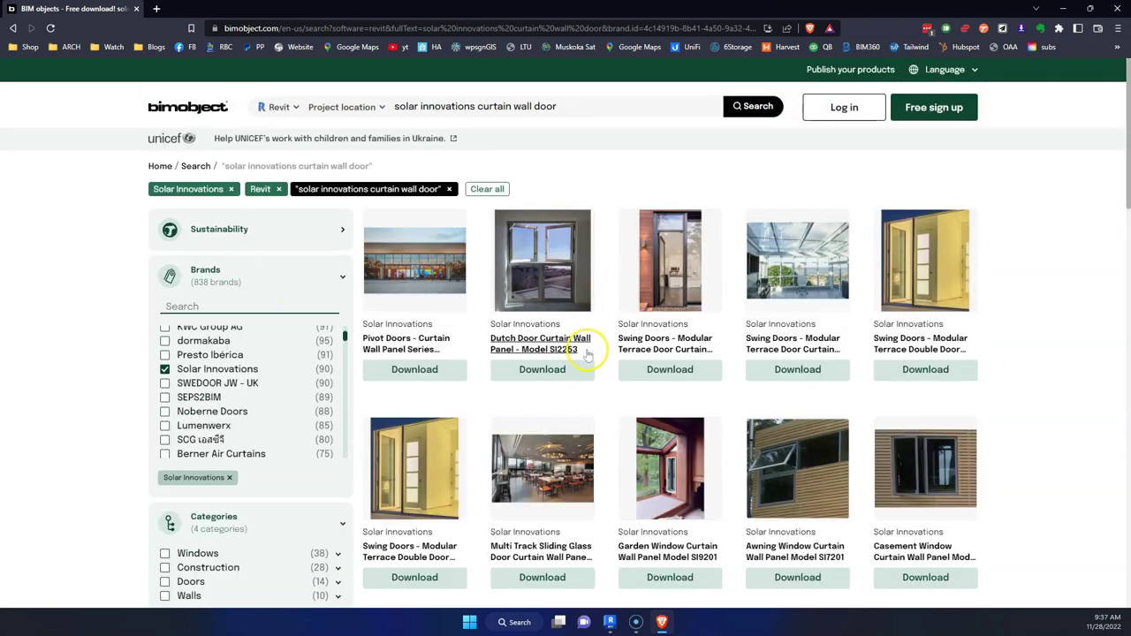
left_click(403, 339)
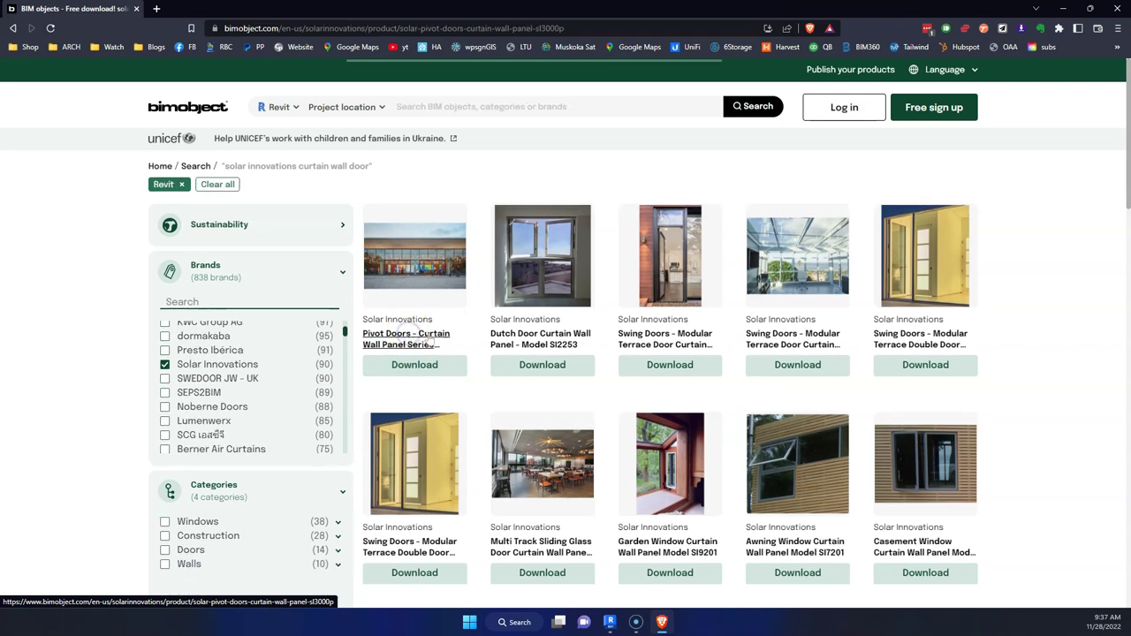
scroll(448, 337, "down", 12)
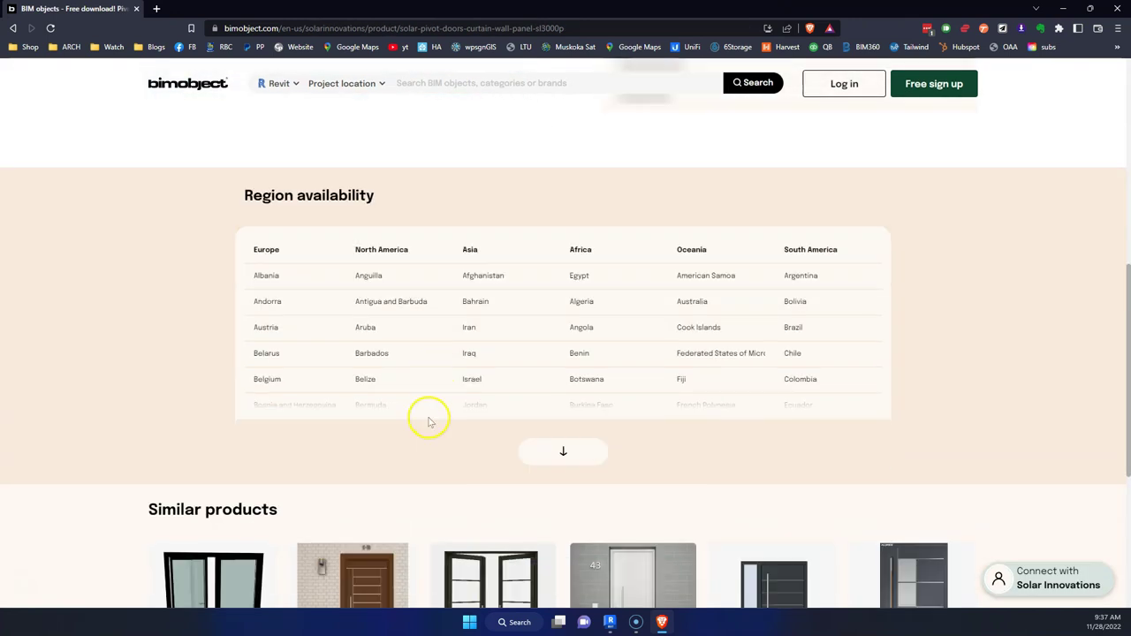
Expand the pivot door's full description and open the Solar Innovations brand page.
scroll(536, 423, "up", 12)
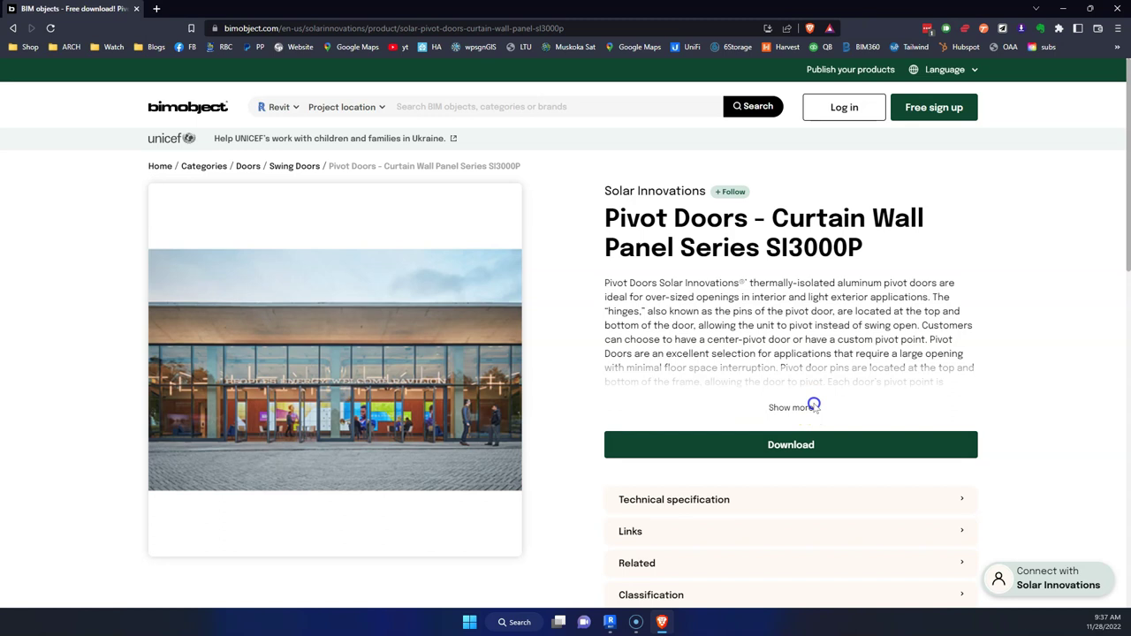
left_click(811, 407)
left_click(678, 199)
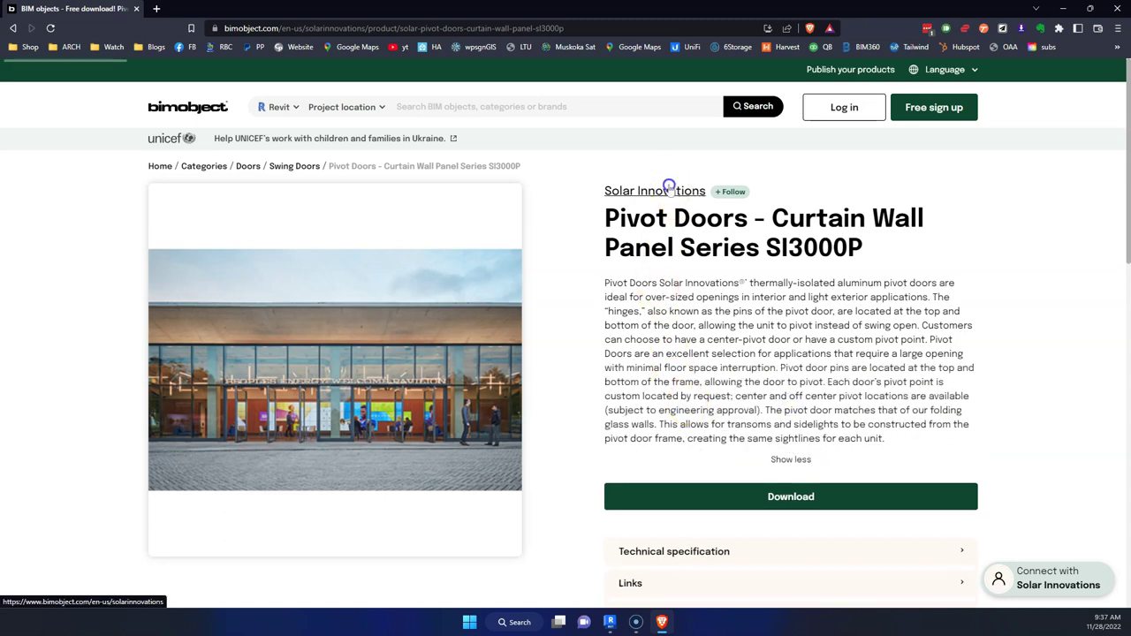
Open the full search listing of all Solar Innovations products from the brand page's latest products section.
scroll(394, 310, "down", 3)
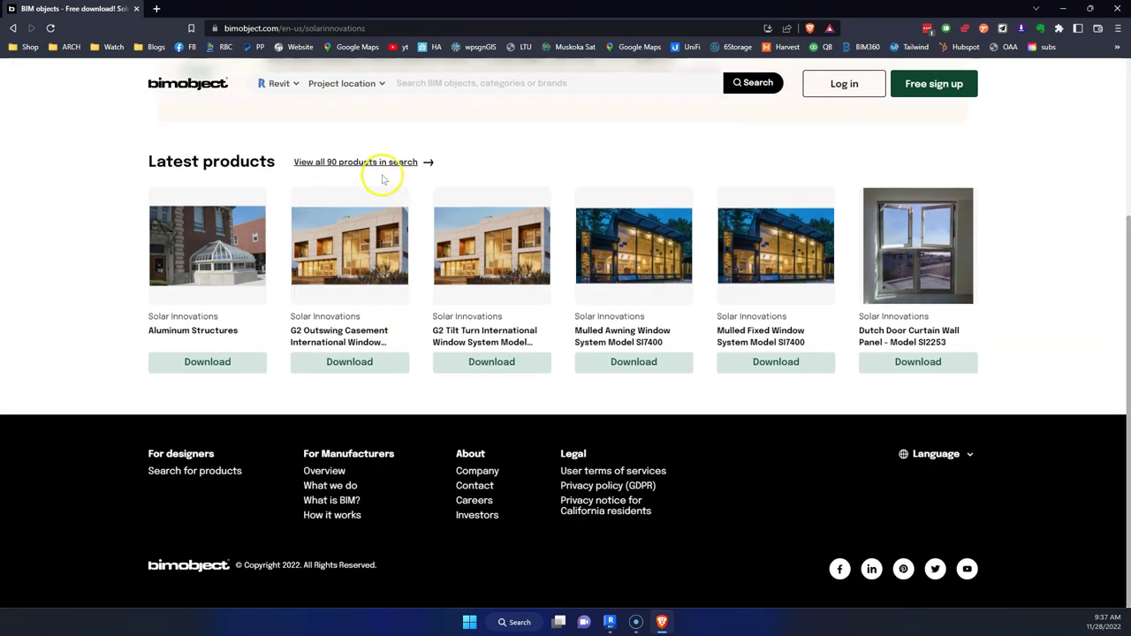
left_click(382, 161)
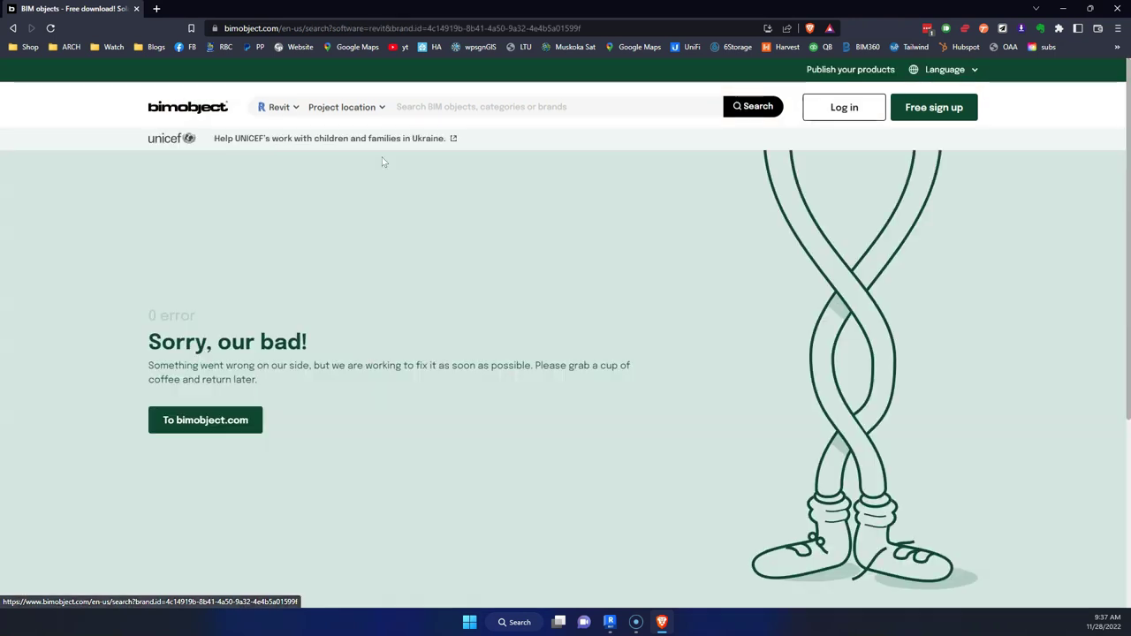
left_click(16, 30)
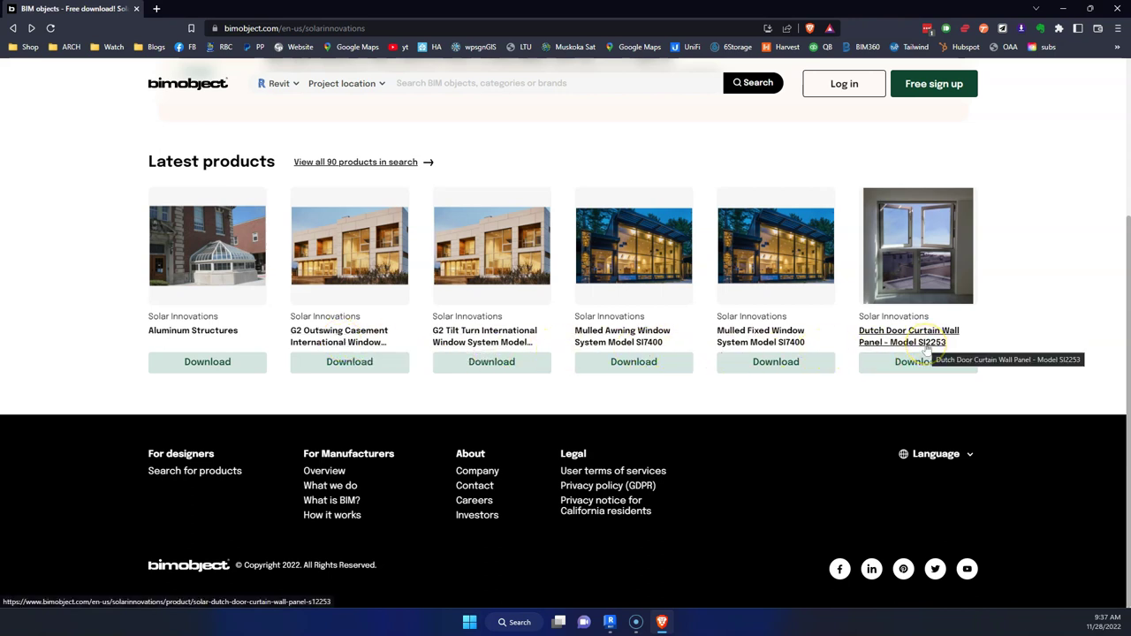
left_click(341, 160)
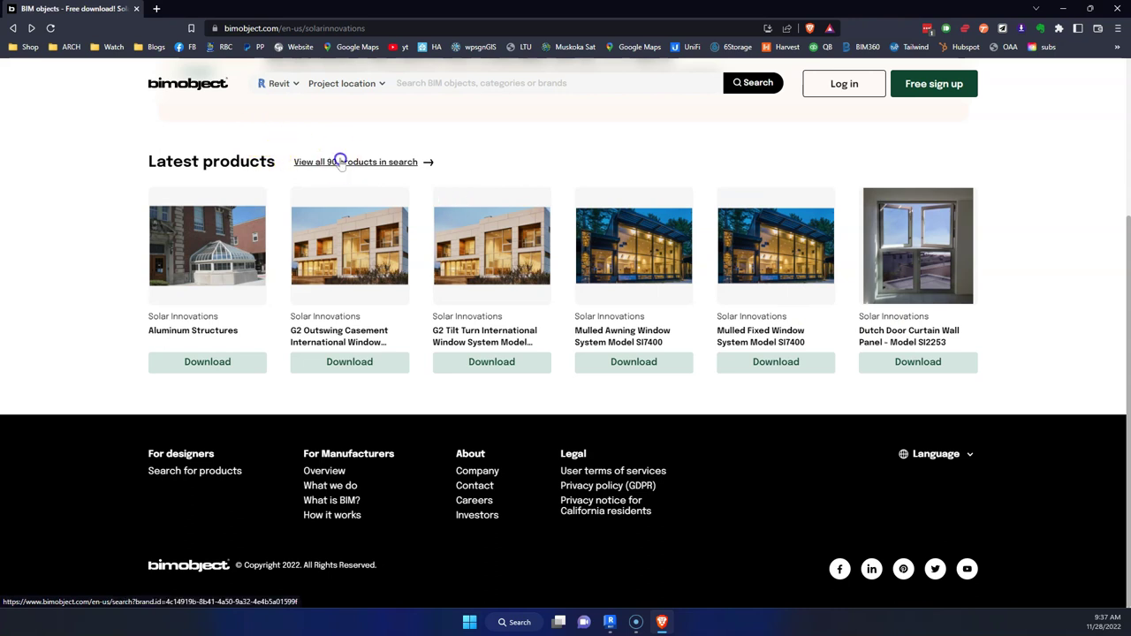
scroll(608, 349, "down", 4)
scroll(608, 350, "up", 4)
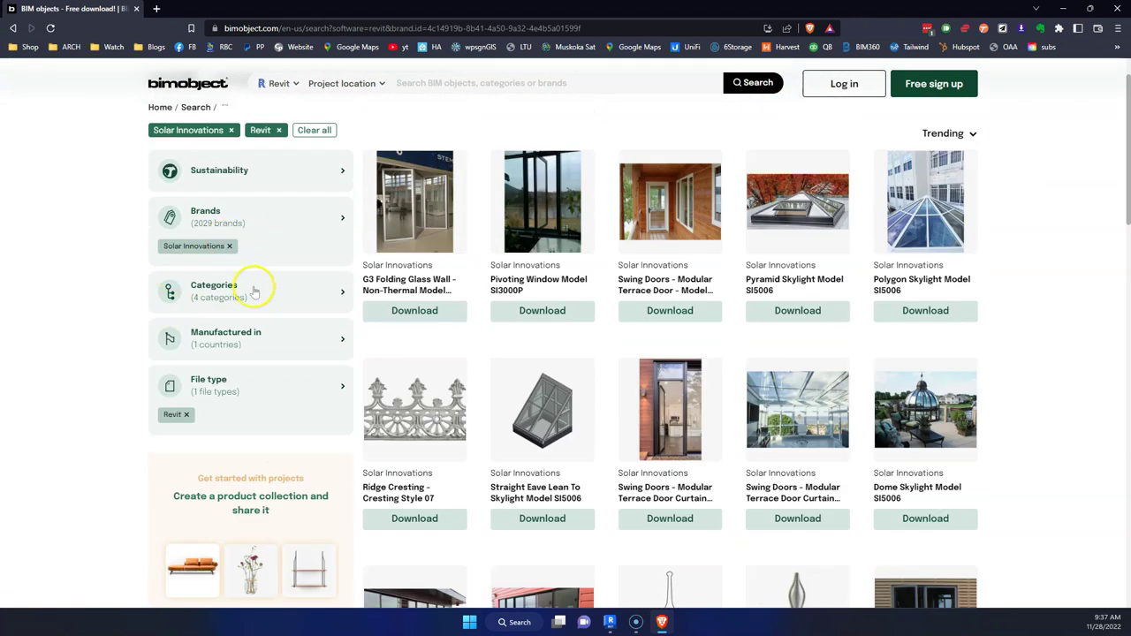
Filter the product list by the Doors category, switch it to Walls, and look through the wall products.
left_click(255, 289)
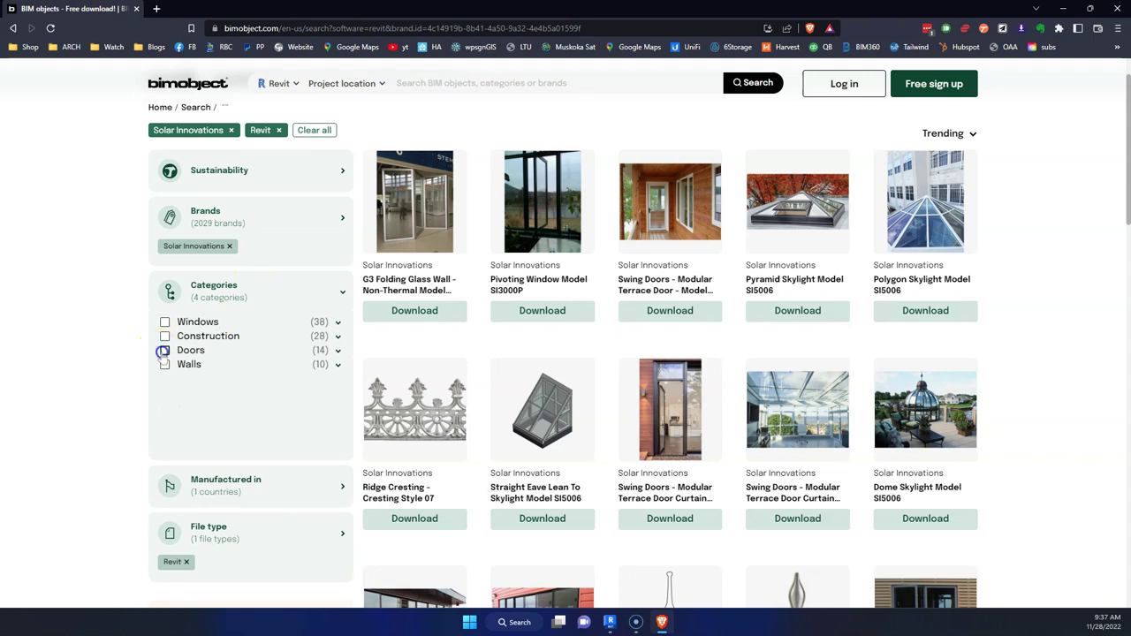
left_click(163, 351)
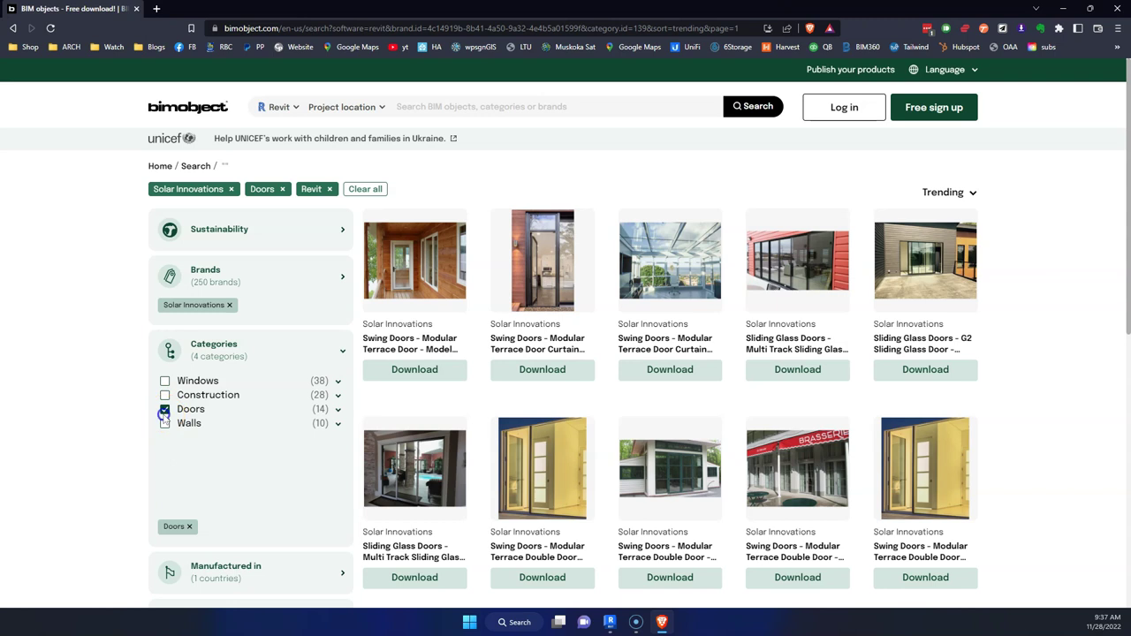
left_click(164, 423)
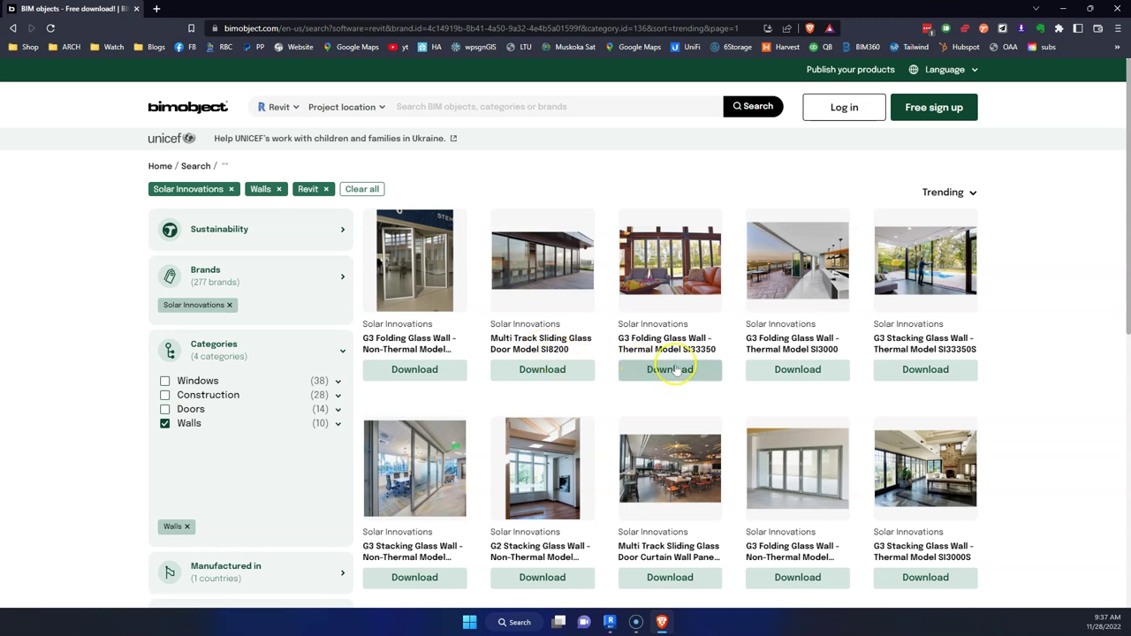
scroll(676, 371, "down", 2)
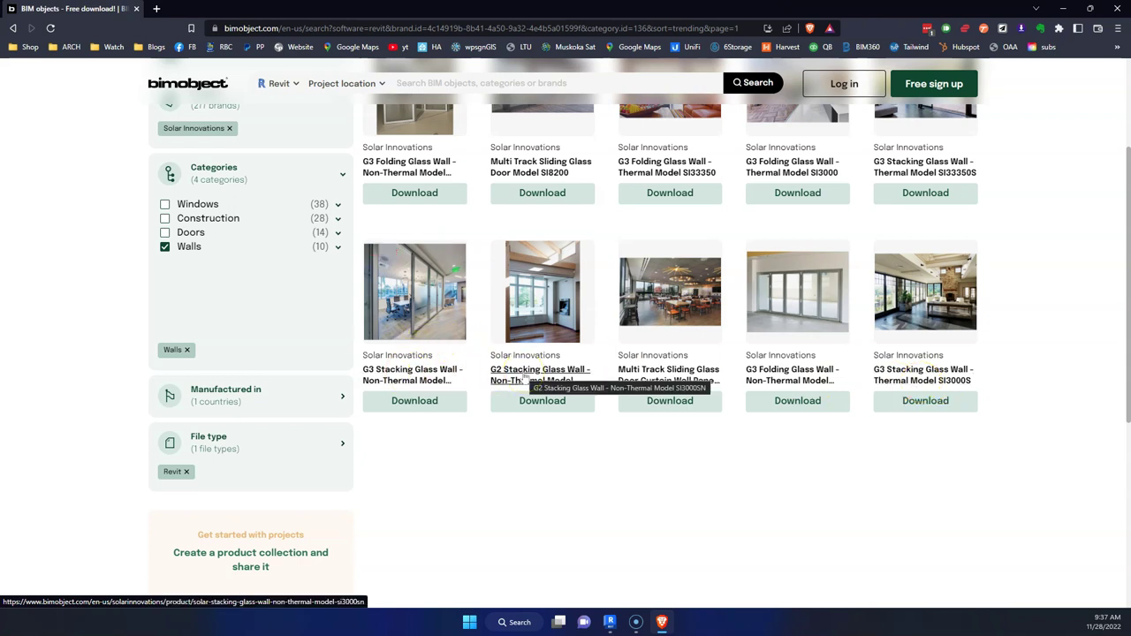
scroll(526, 378, "up", 3)
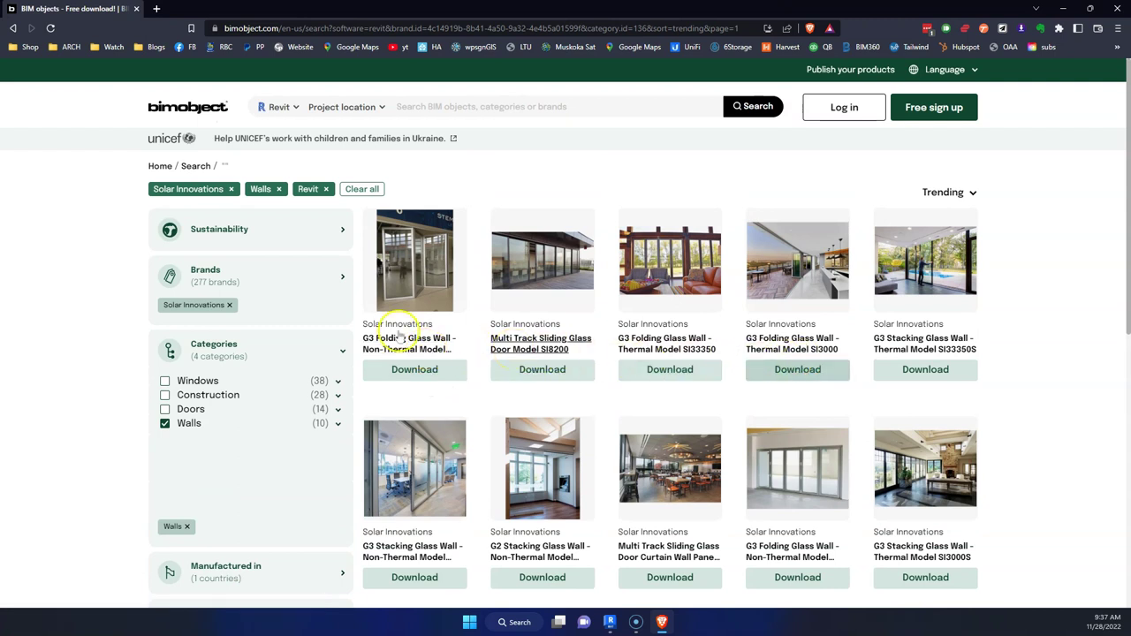
Replace the Walls filter with Doors and open the Multi Track Sliding Glass Door - Model SI8200 product page.
left_click(159, 422)
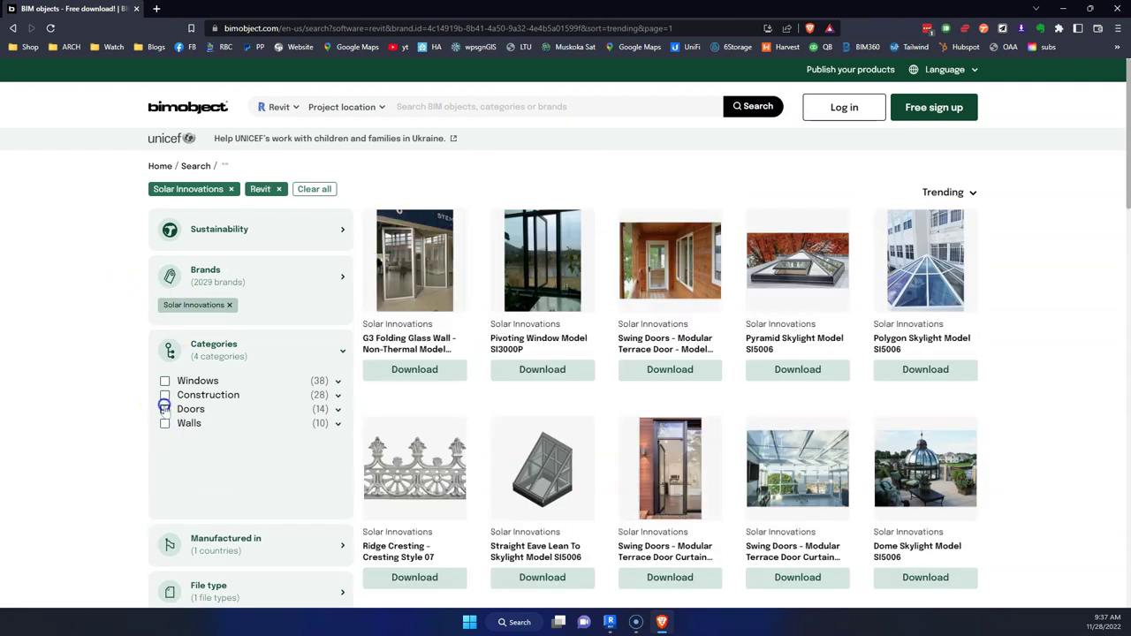
left_click(164, 409)
scroll(495, 340, "down", 3)
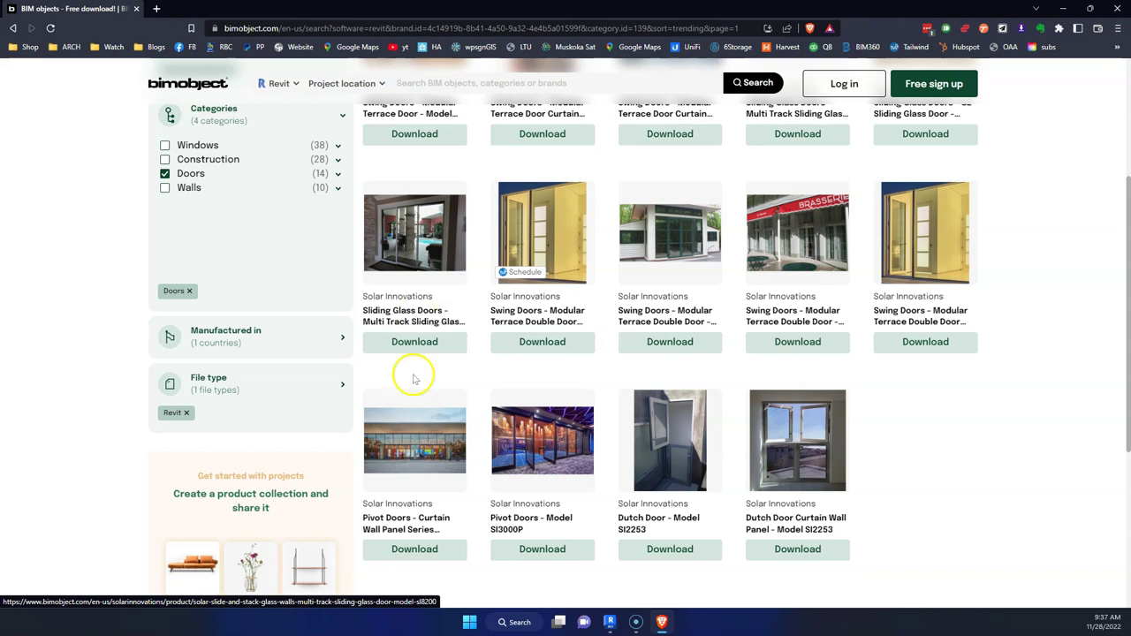
left_click(424, 322)
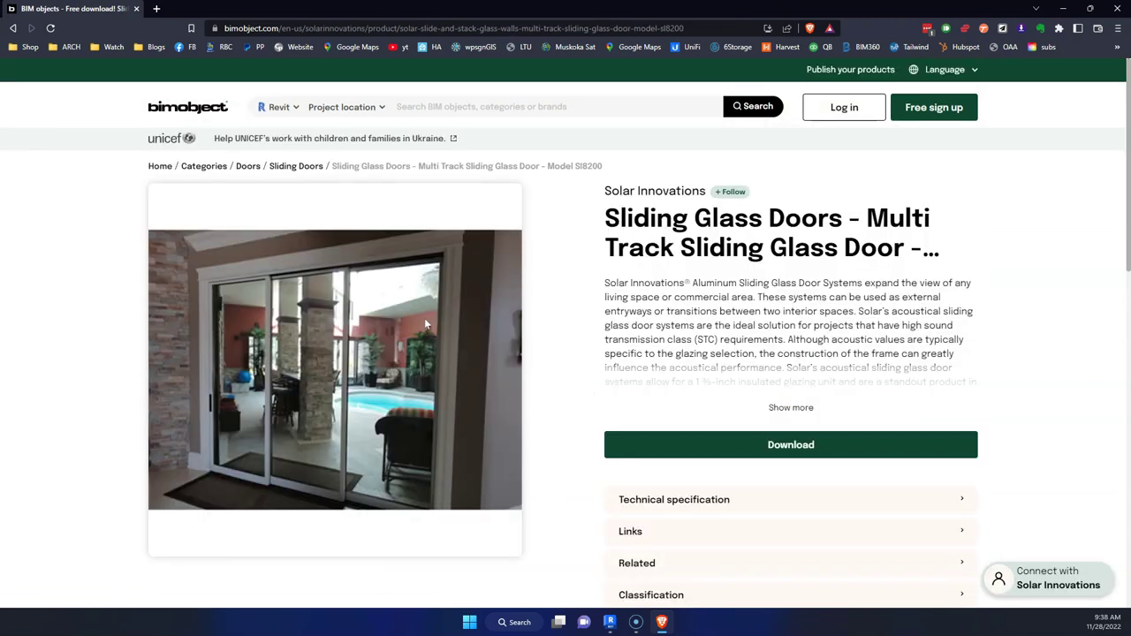
Request the sliding door's download and log in with the saved account email and password.
scroll(702, 398, "down", 2)
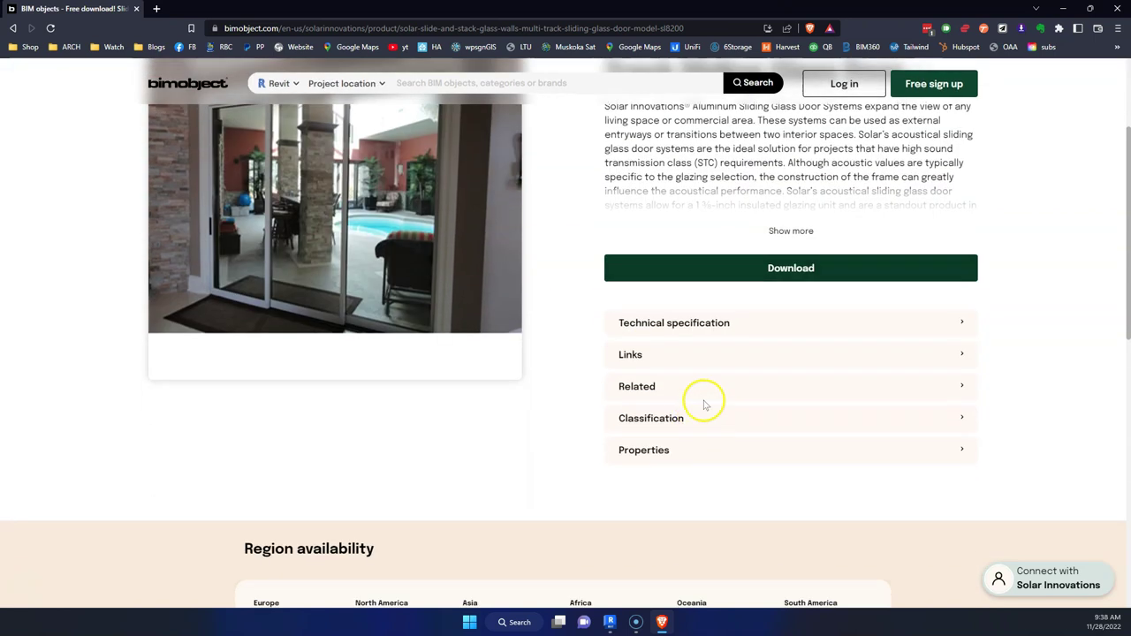
left_click(771, 271)
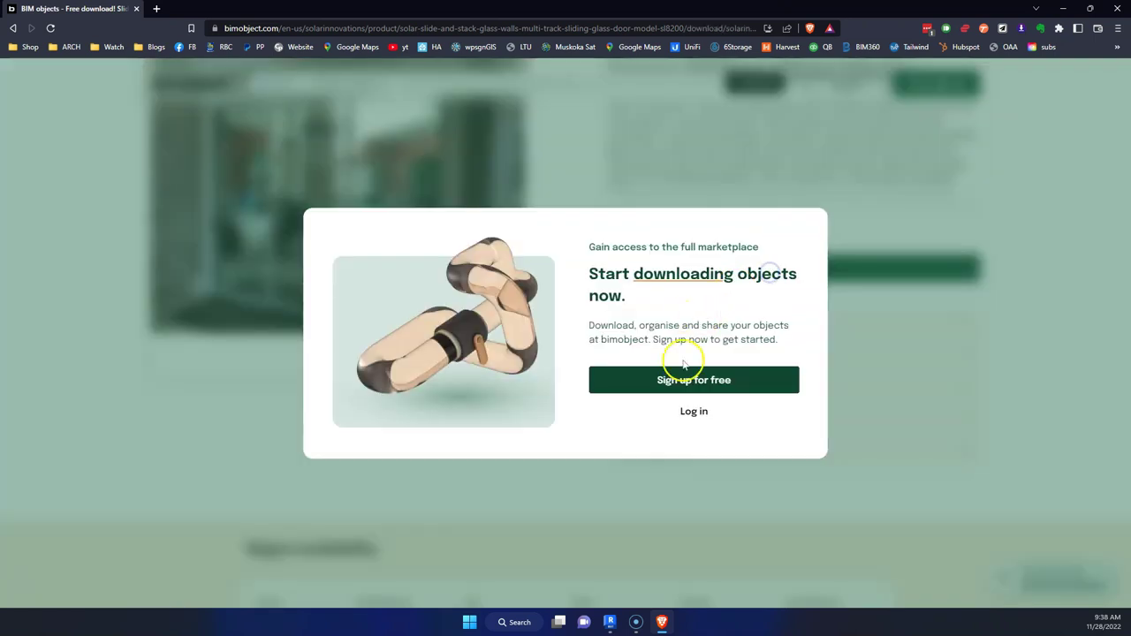
left_click(693, 412)
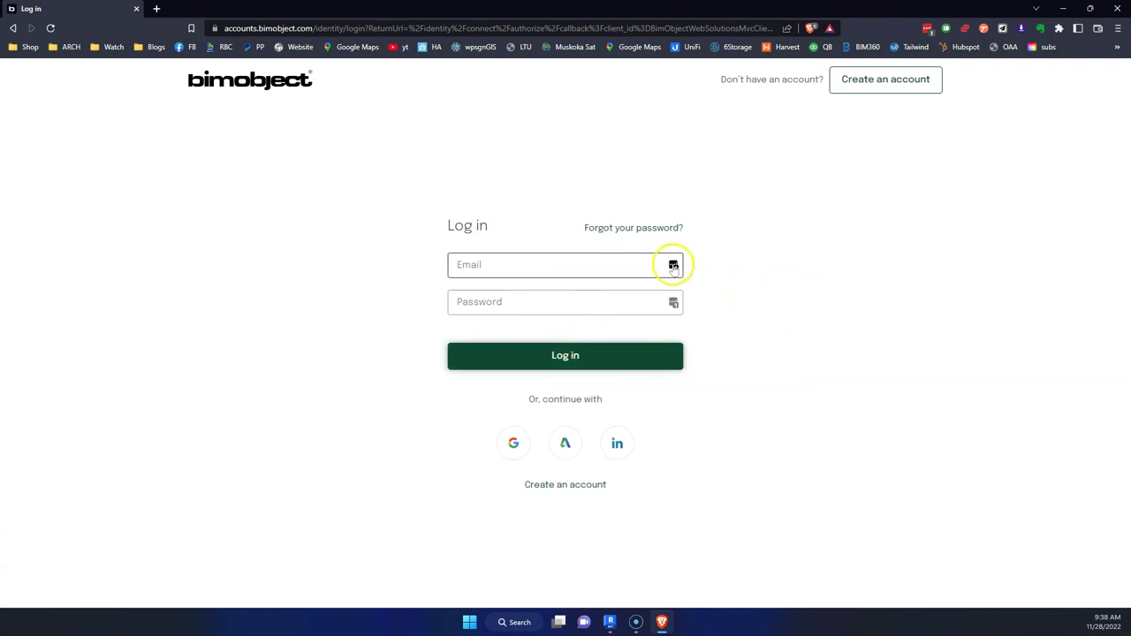
left_click(533, 342)
left_click(538, 354)
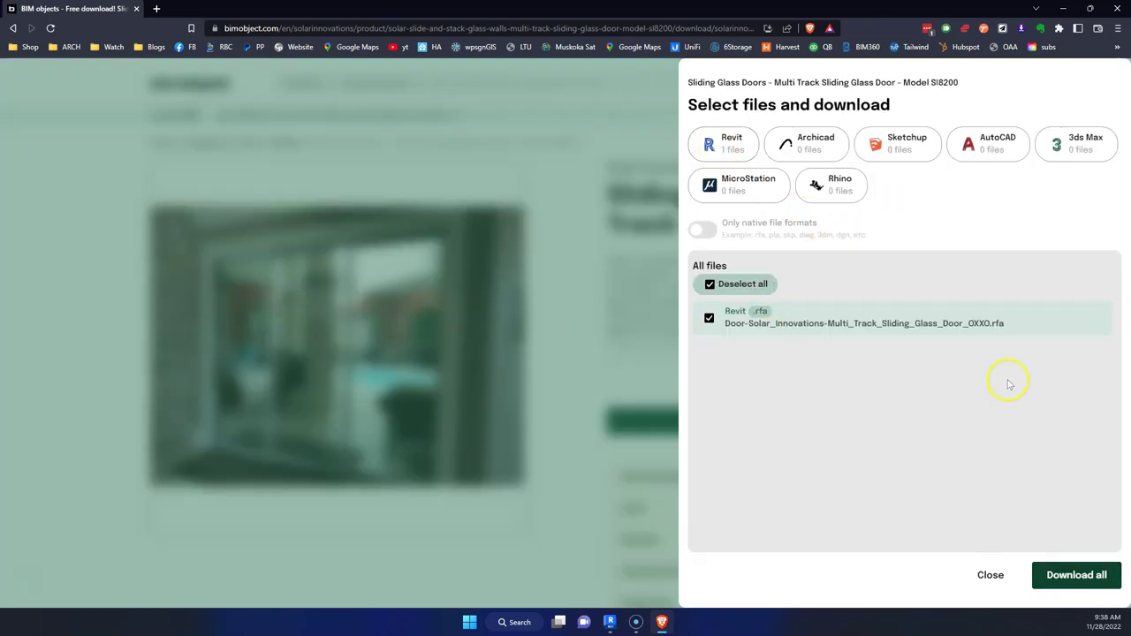
Download the Revit file Door-Solar_Innovations-Multi_Track_Sliding_Glass_Door_OXXO.rfa and return to the product page.
left_click(1048, 574)
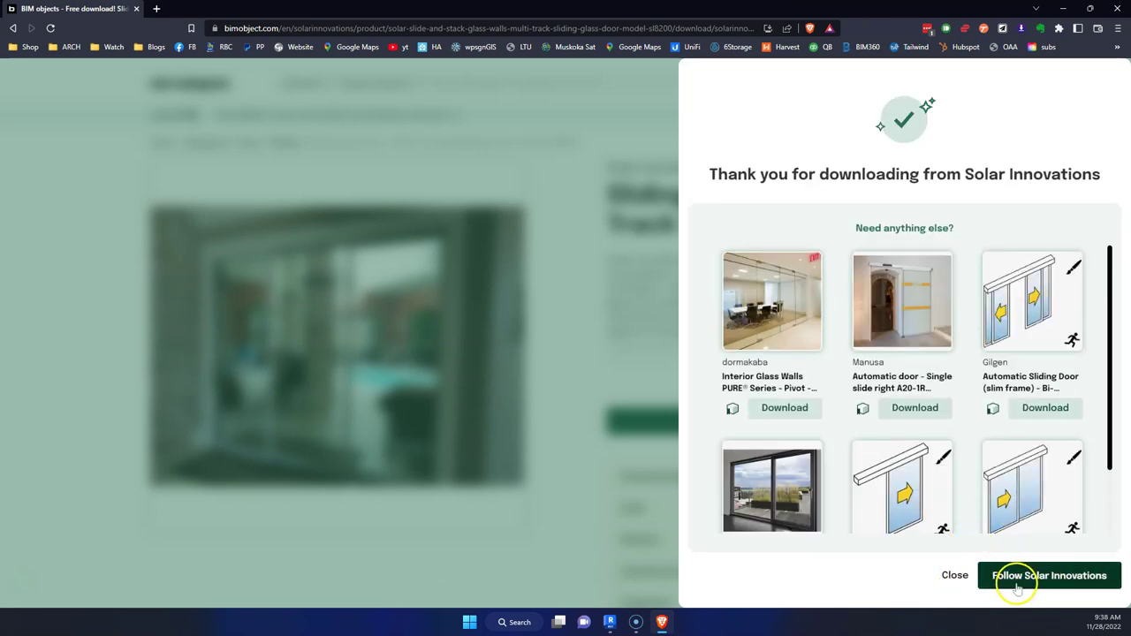
left_click(955, 575)
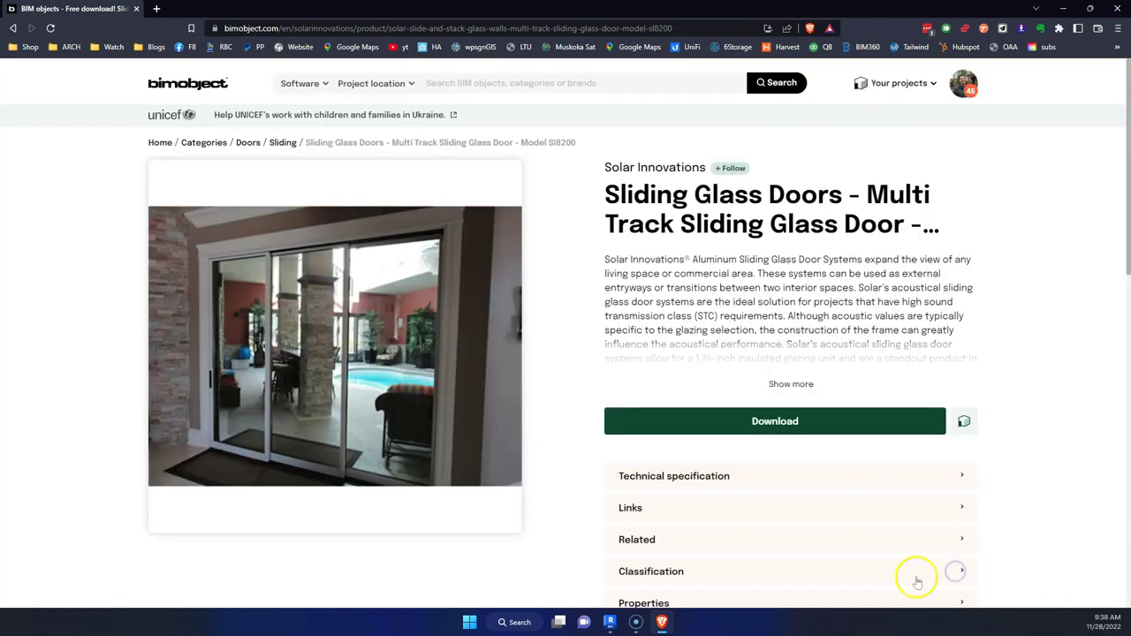
left_click(803, 418)
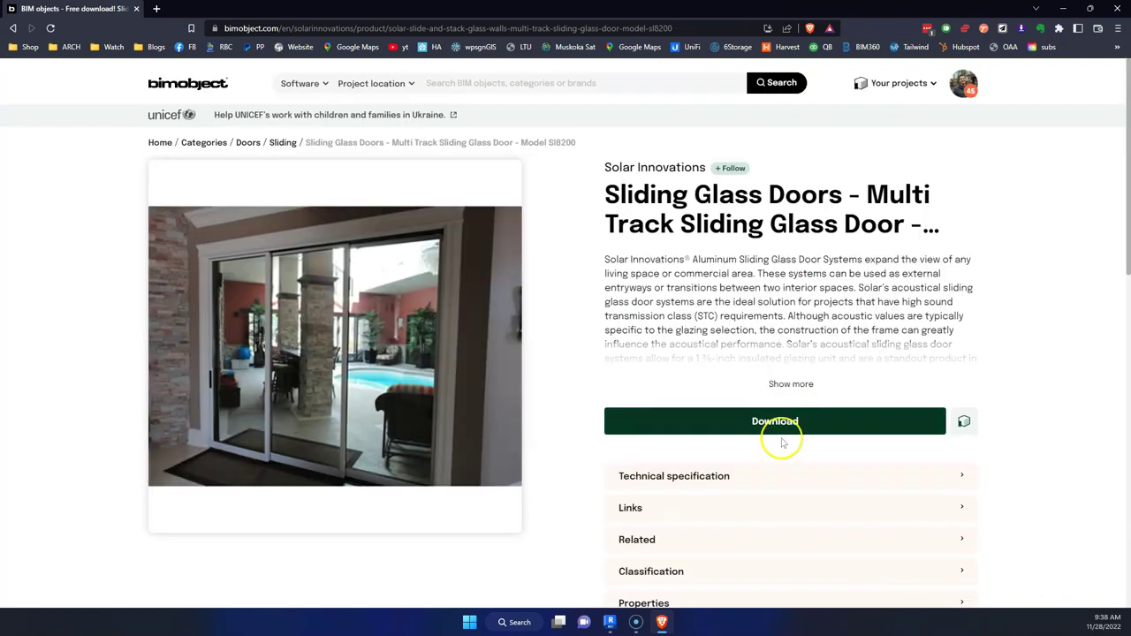
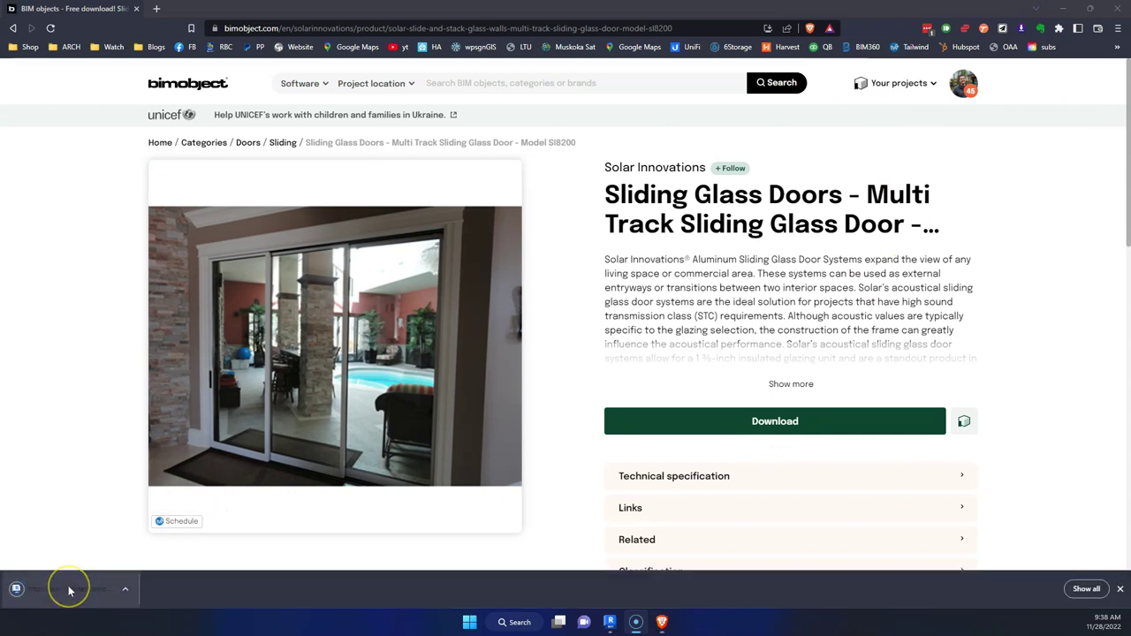
Open the downloaded family in Revit, upgrade it to Revit 2023 and load it into the project without placing a door.
left_click(69, 590)
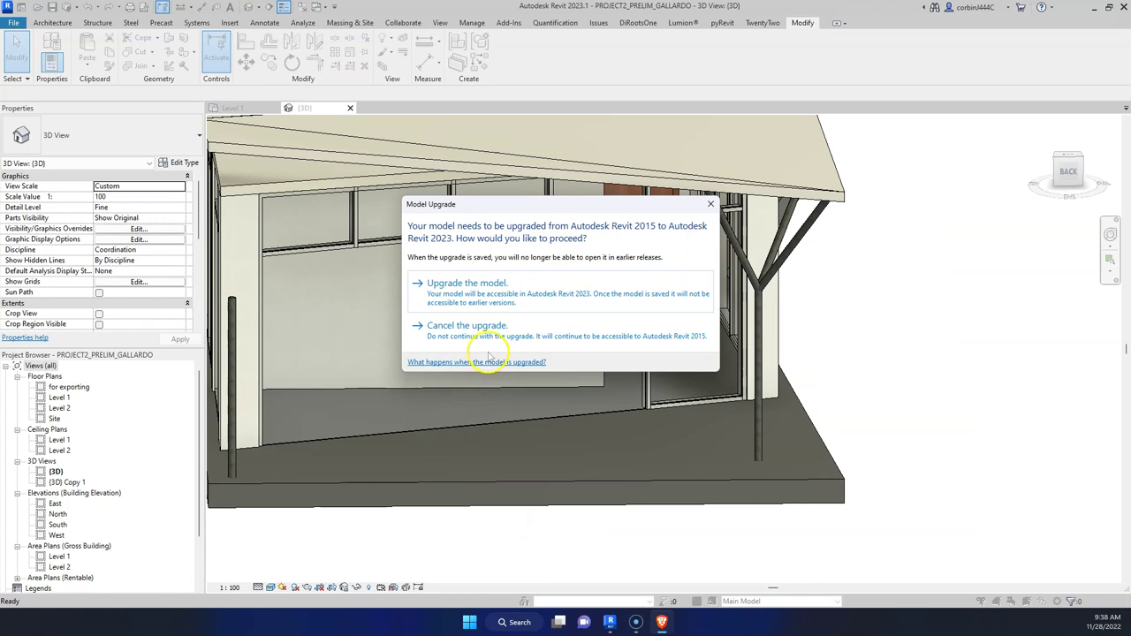
left_click(518, 297)
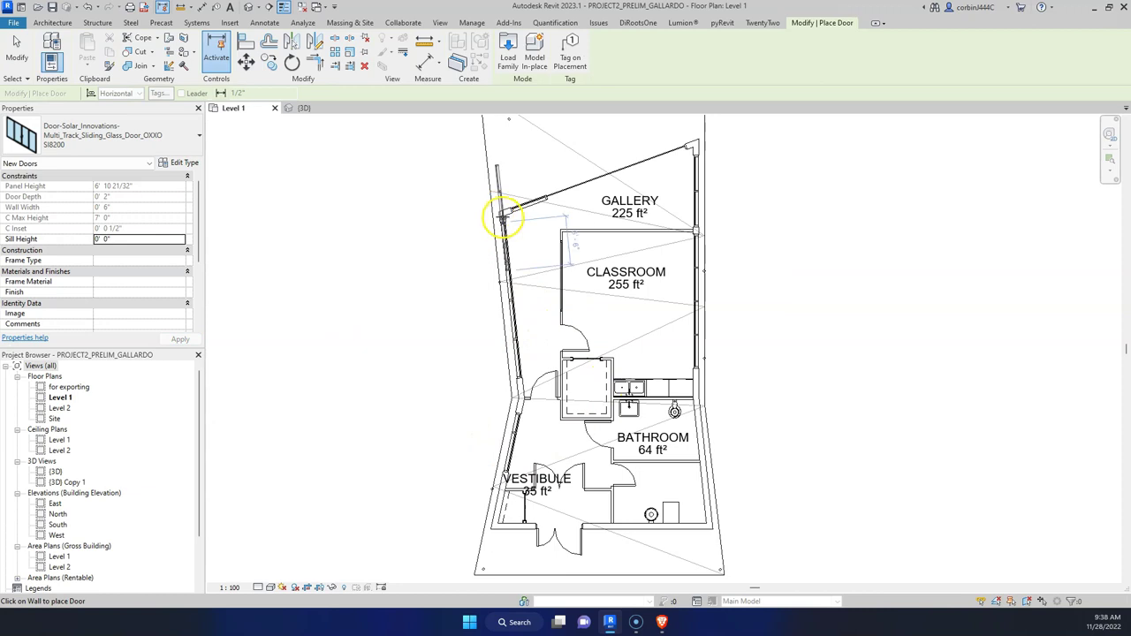
key("Escape")
key("Escape")
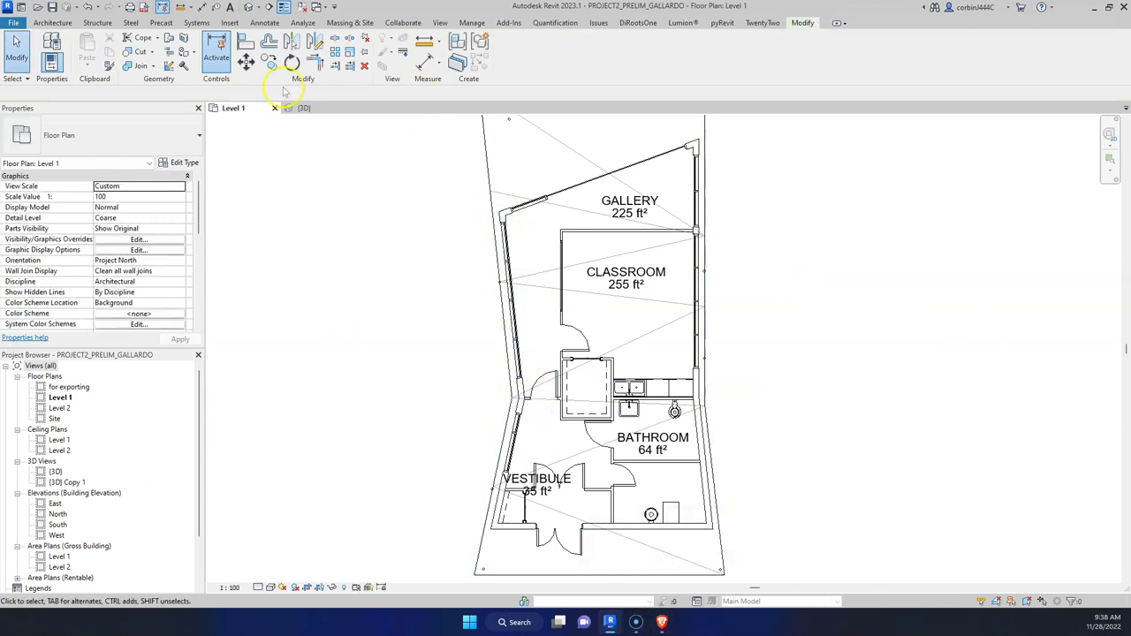
Select the large glazed curtain panel in the 3D view and check its available types for the sliding door.
left_click(300, 108)
key("Tab")
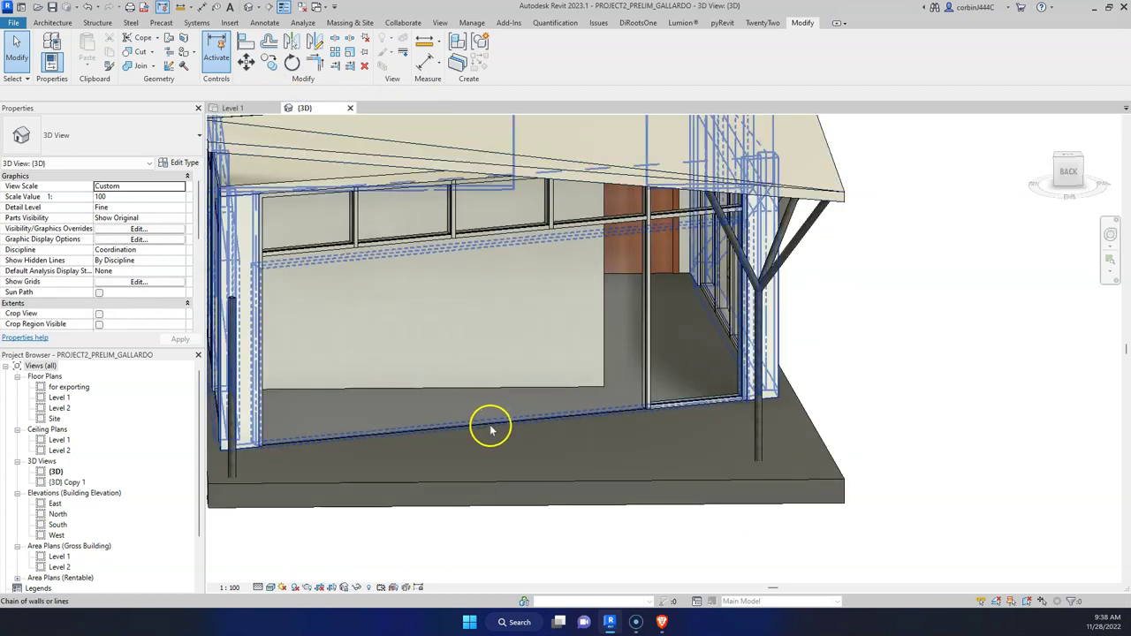
key("Tab")
left_click(492, 430)
left_click(106, 134)
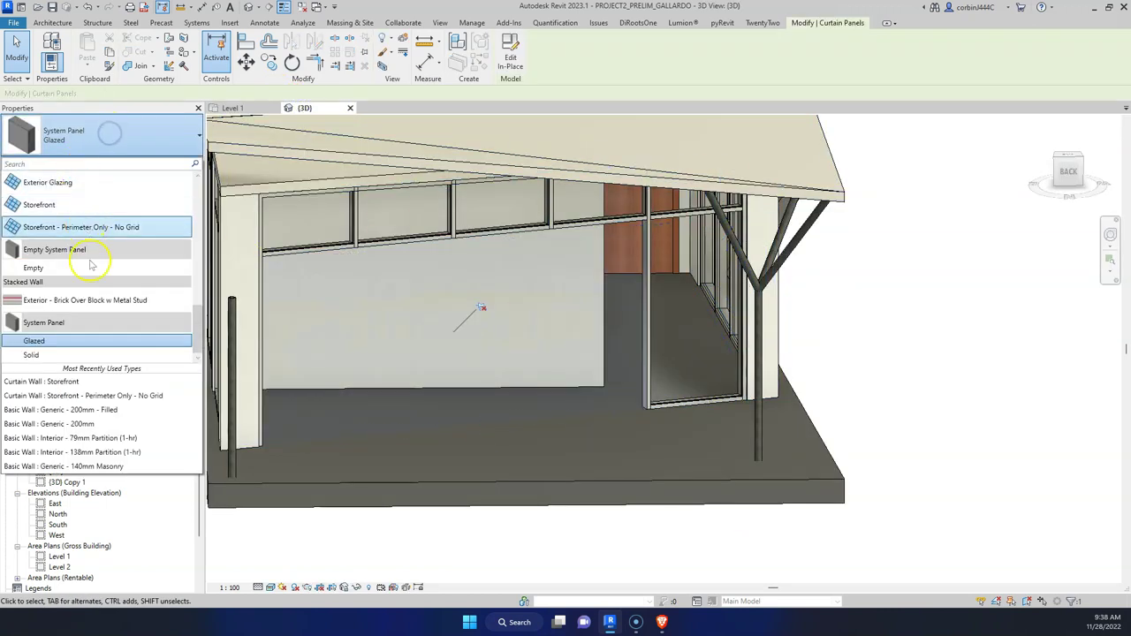
scroll(93, 301, "up", 10)
left_click(189, 311)
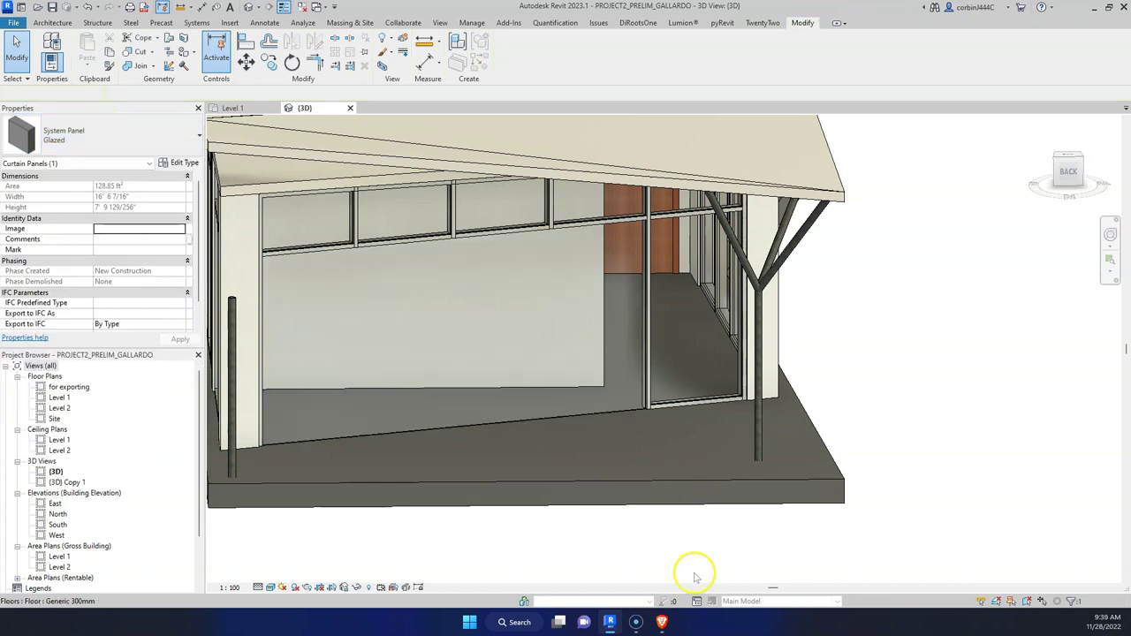
Switch to the browser, return to BIMobject's Solar Innovations door results filtered for Revit, and review the listed models.
left_click(662, 623)
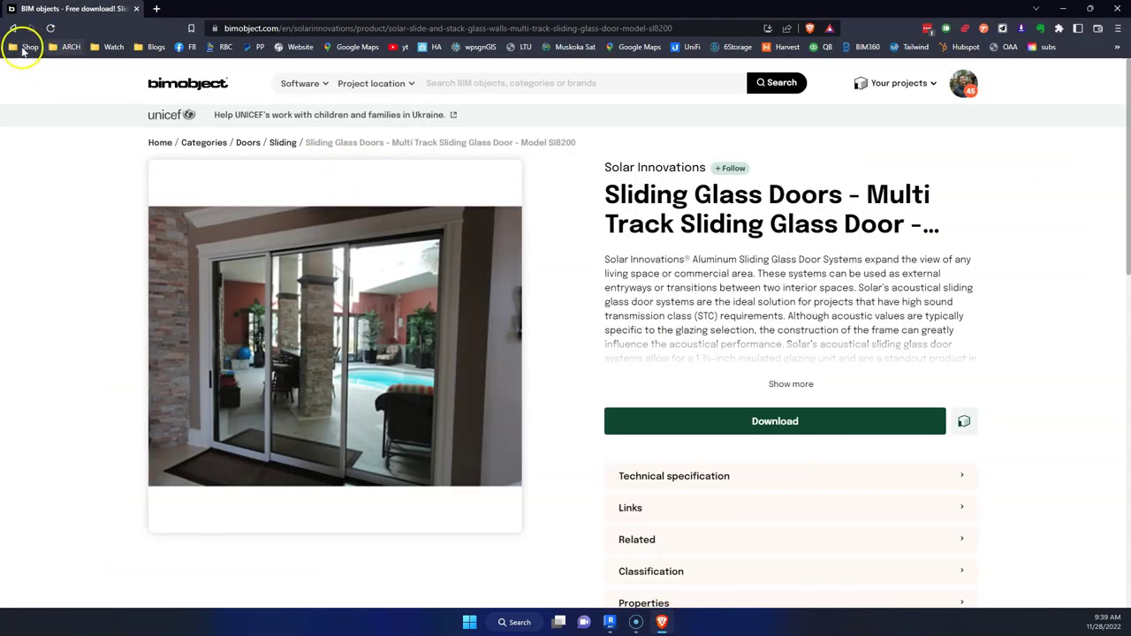
left_click(12, 28)
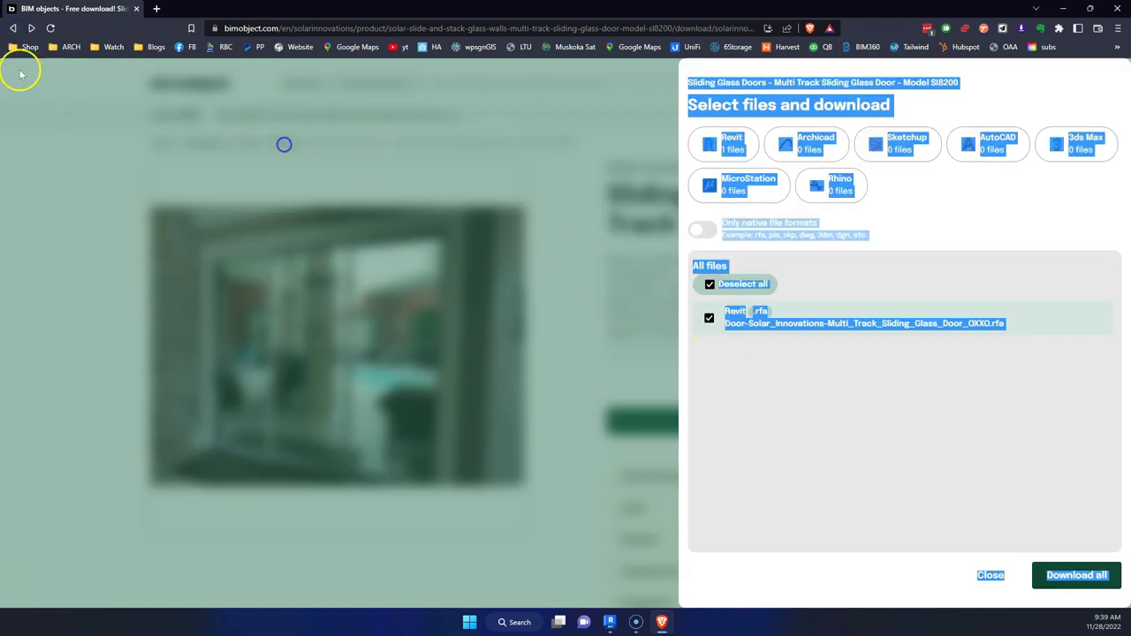
left_click(12, 28)
left_click(12, 28)
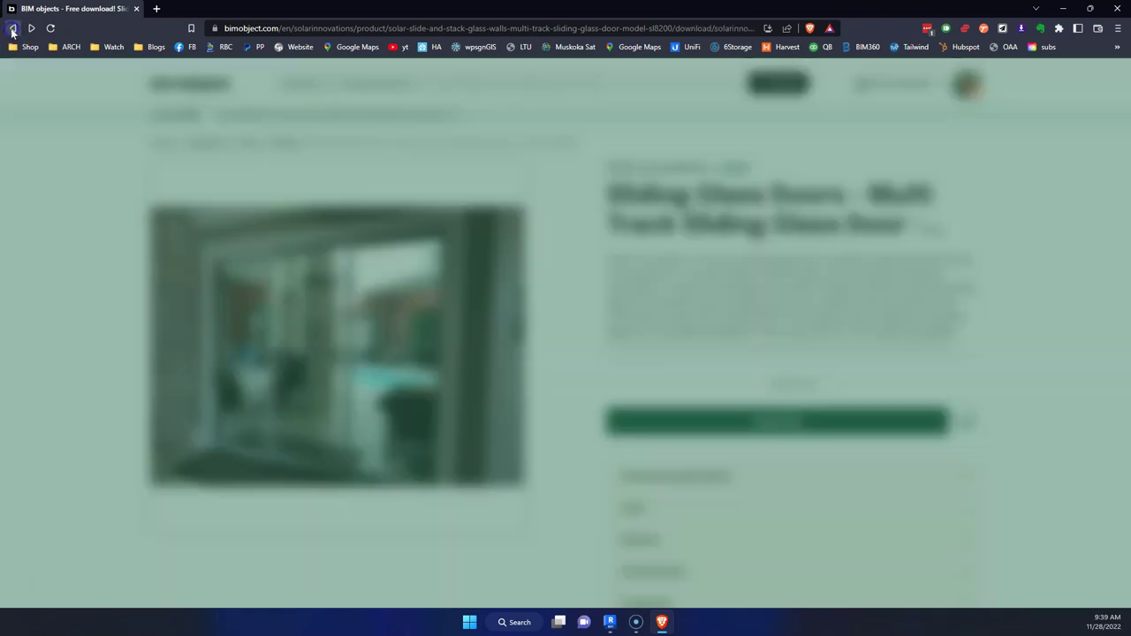
right_click(12, 28)
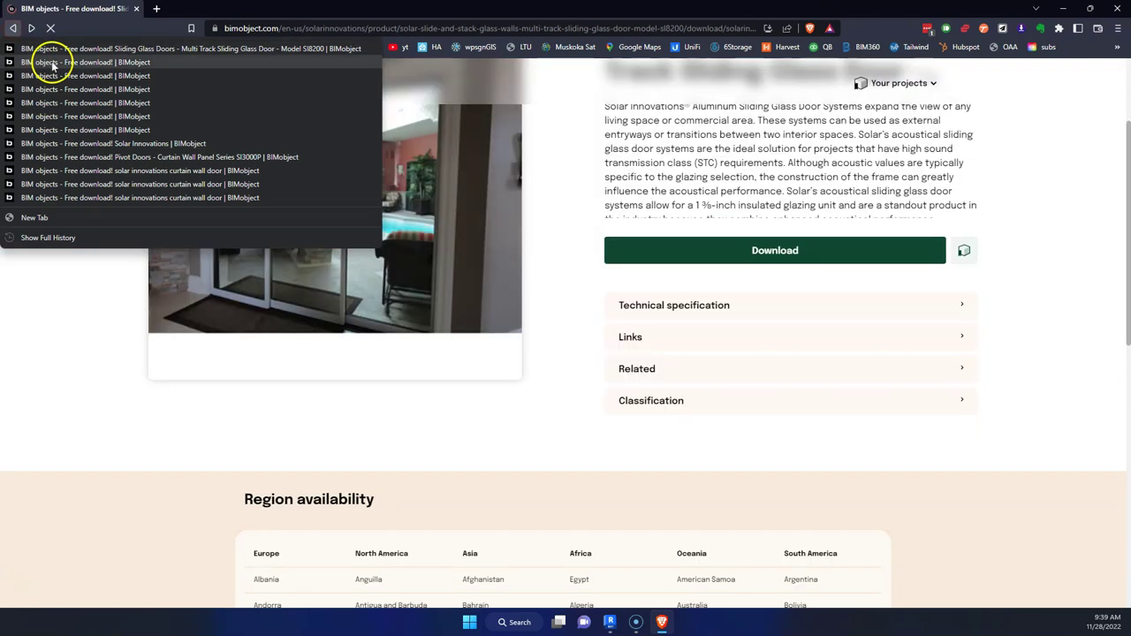
key("Escape")
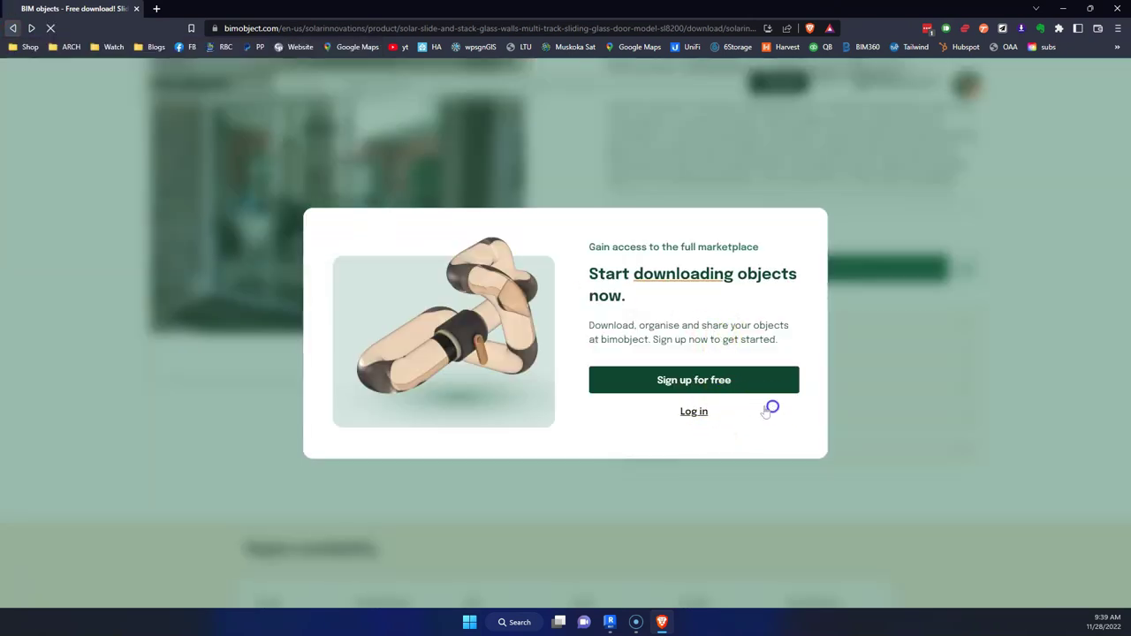
key("Escape")
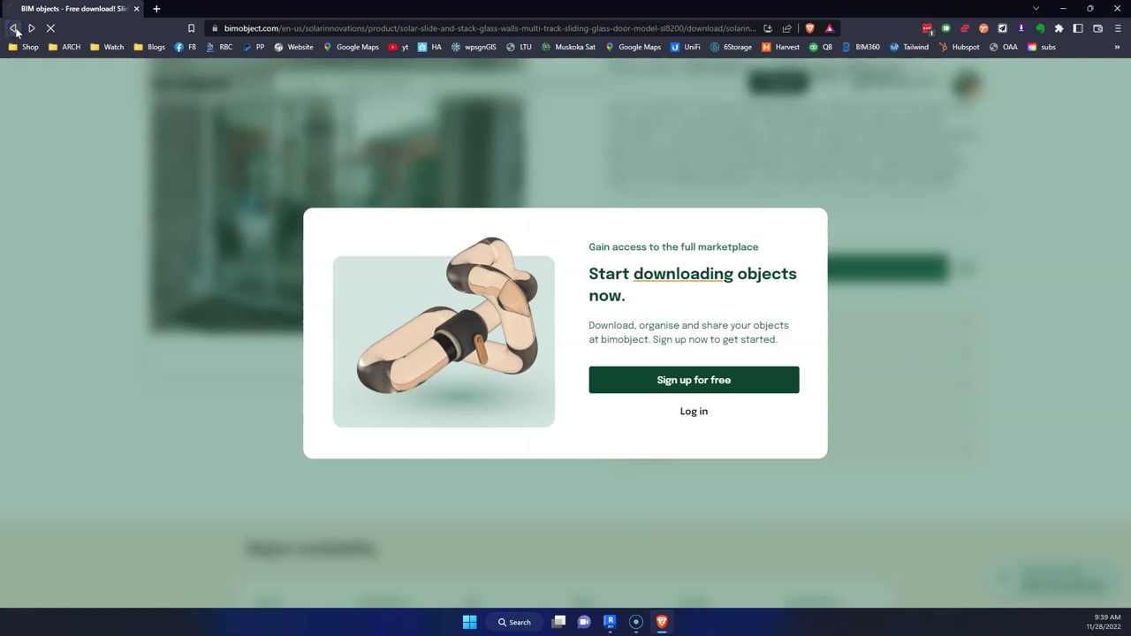
right_click(13, 29)
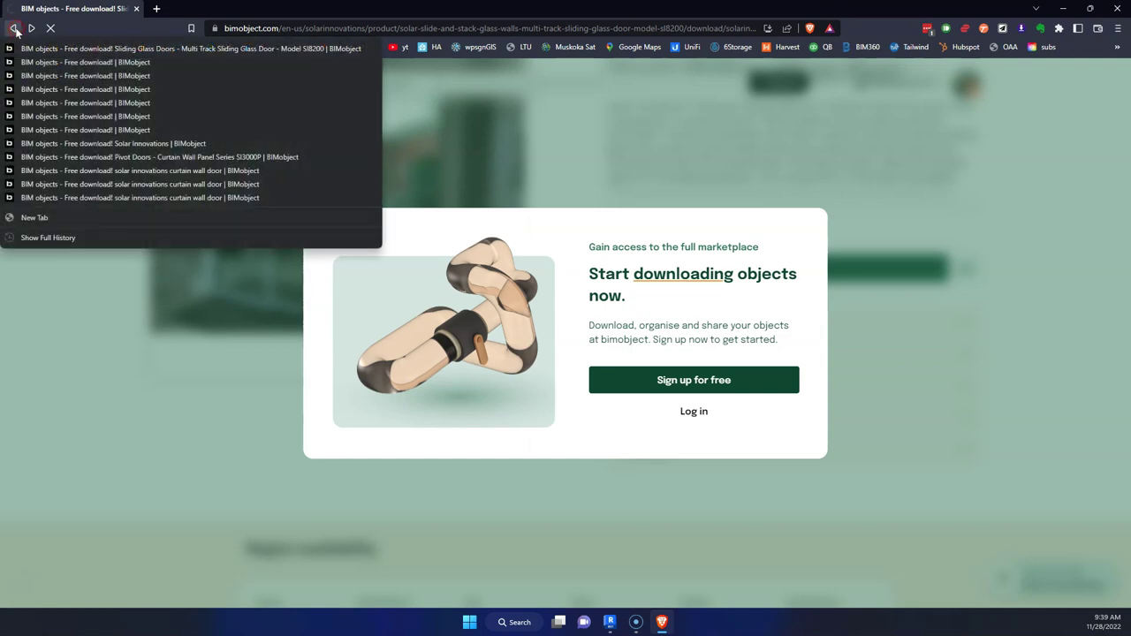
left_click(79, 76)
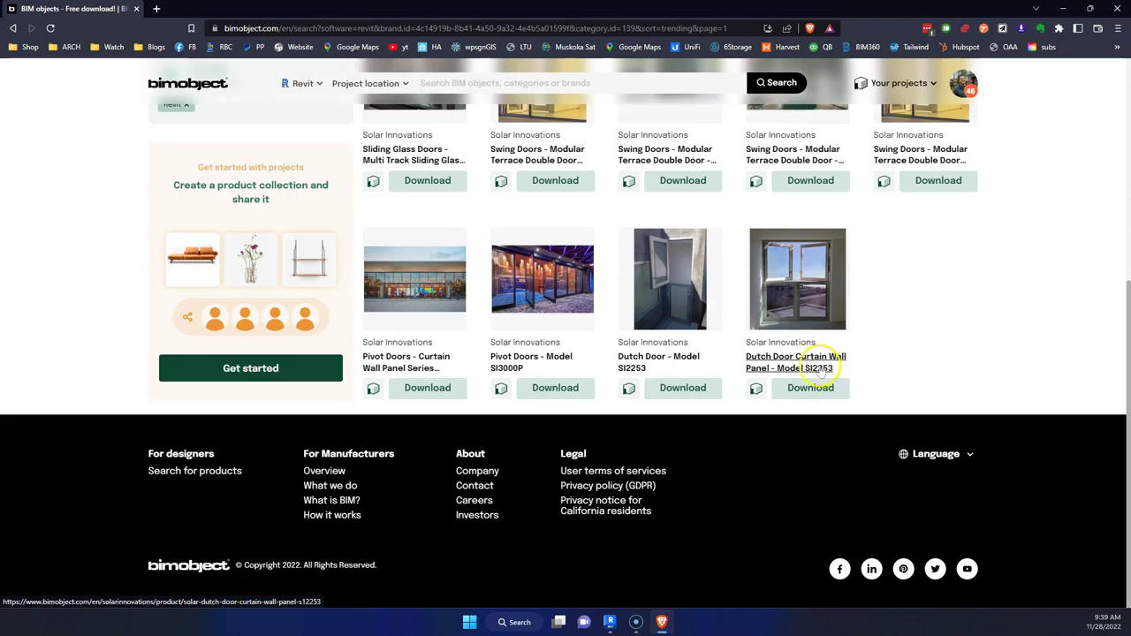
scroll(817, 388, "up", 3)
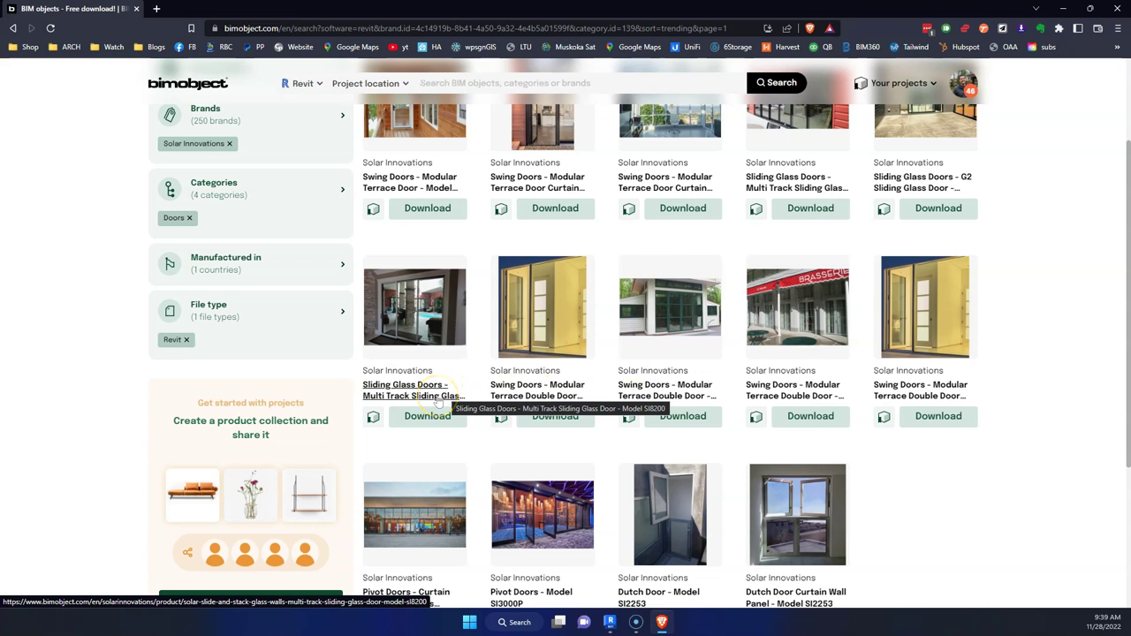
scroll(439, 402, "up", 2)
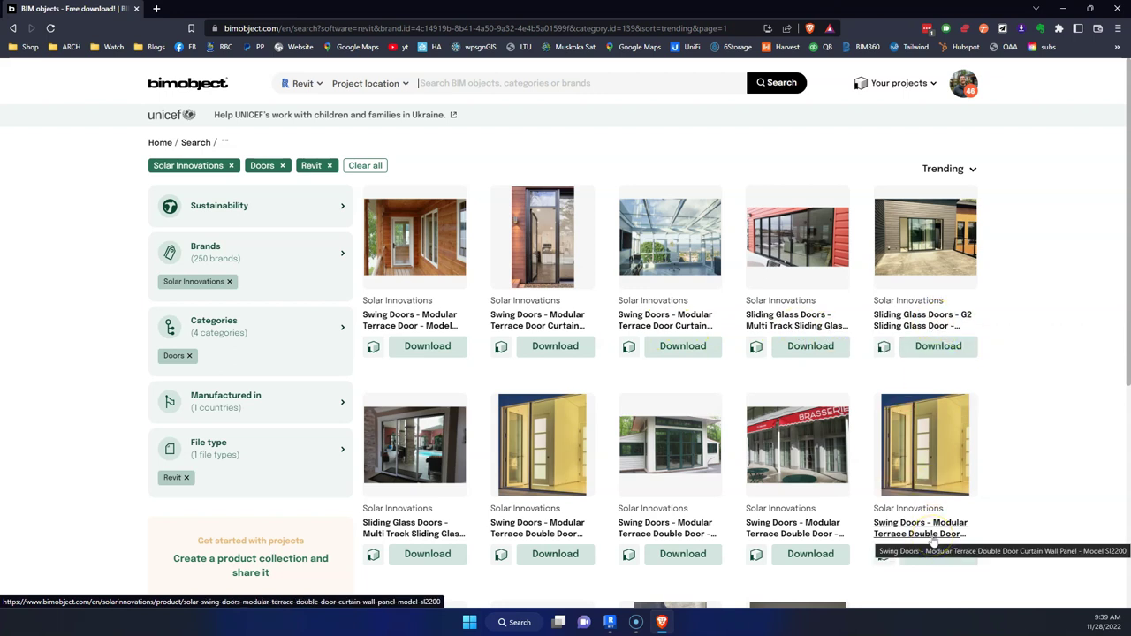
Search within the filtered Solar Innovations doors for "curtain wall door" and look through the results.
left_click(459, 79)
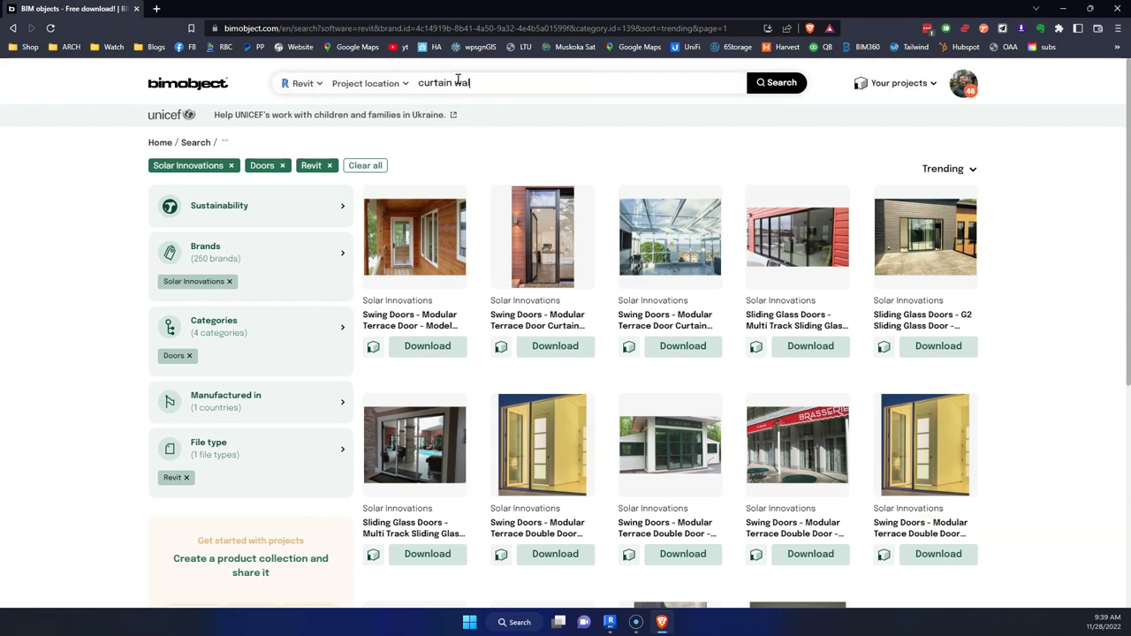
type("curtain wall door")
key("Return")
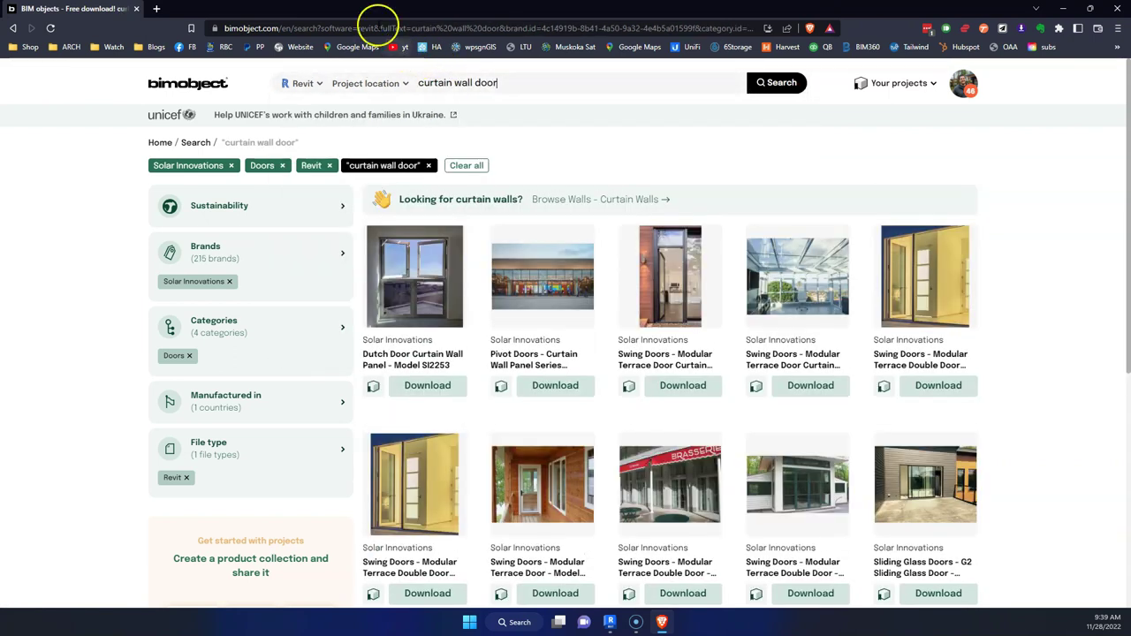
scroll(424, 286, "down", 3)
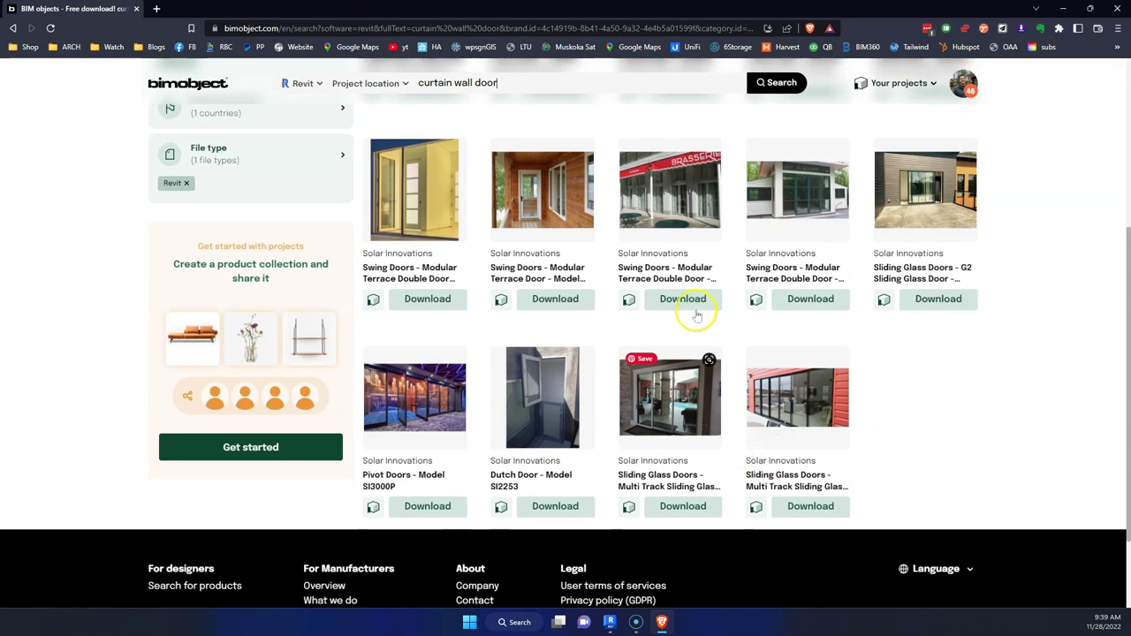
scroll(566, 283, "up", 3)
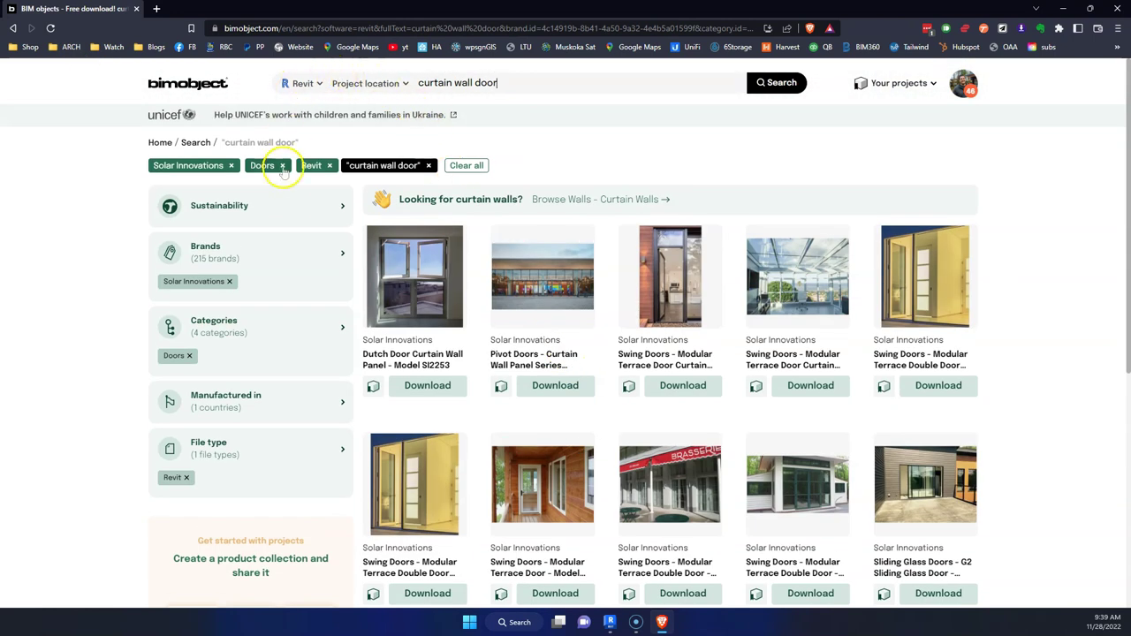
Remove the Solar Innovations brand filter and search the Revit doors for "curtain wall door multi slide".
left_click(230, 165)
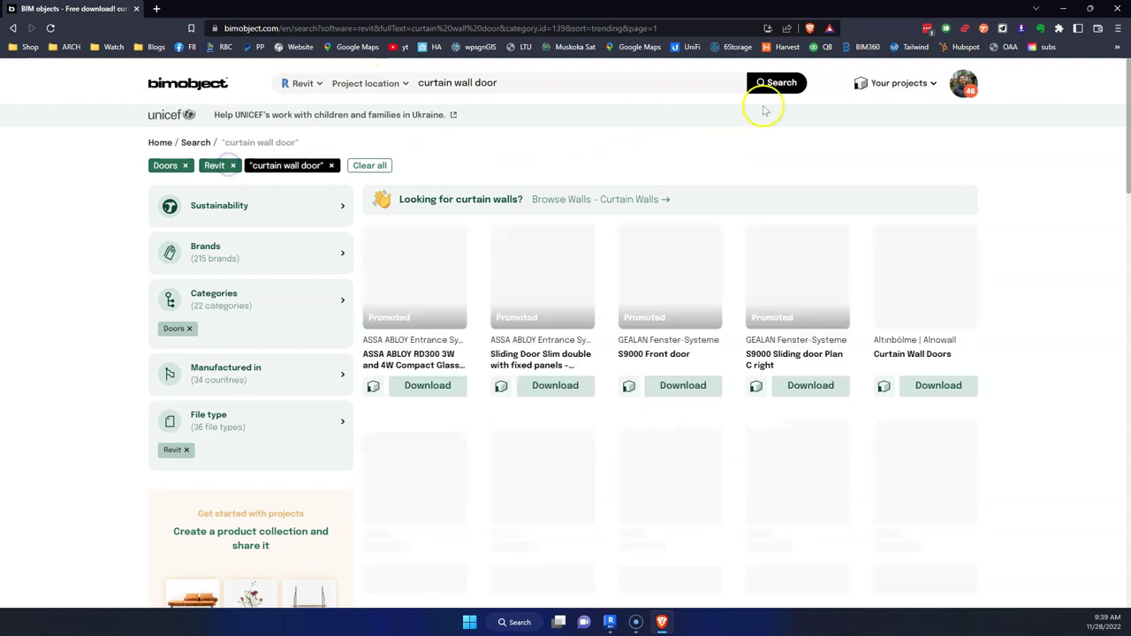
left_click(613, 76)
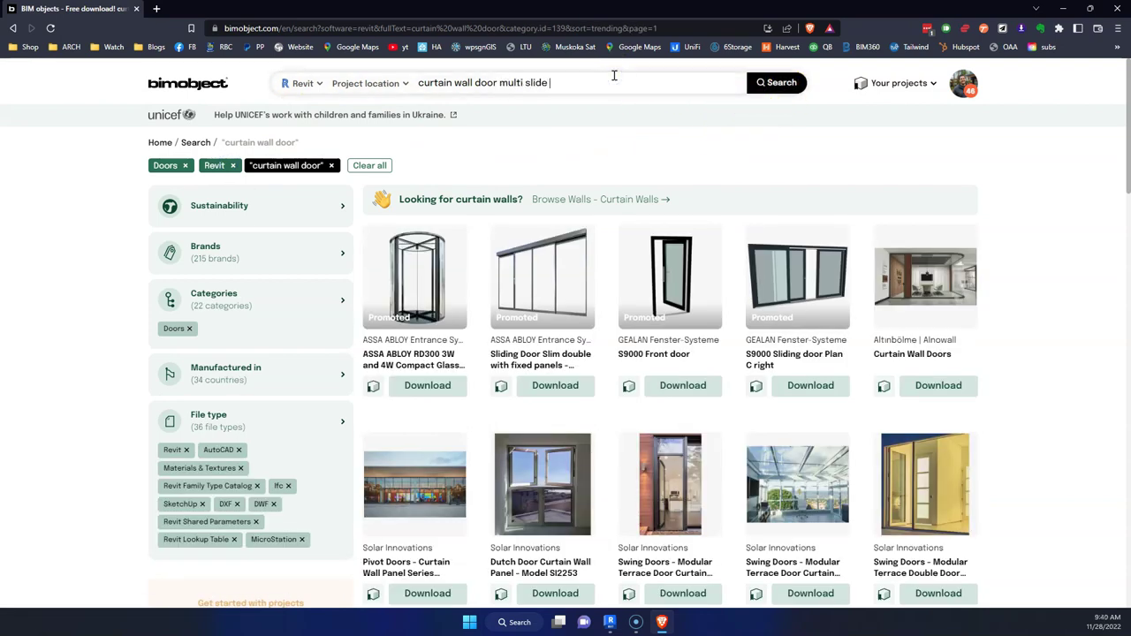
key("Return")
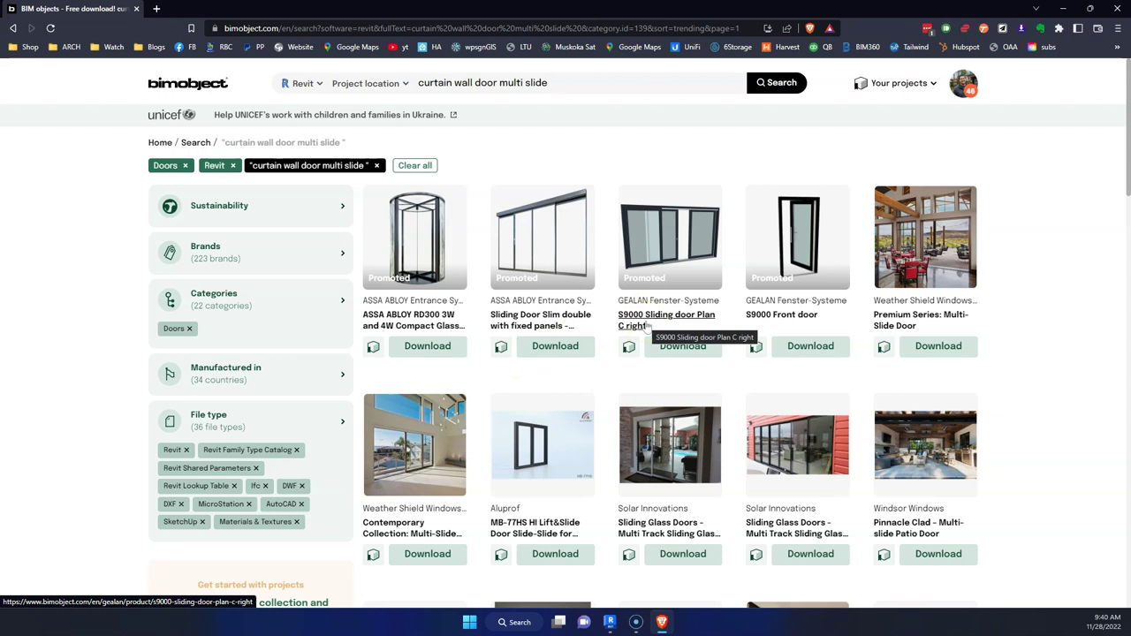
Examine the multi-slide door results from all brands for a sliding door made as a curtain wall panel.
scroll(817, 347, "down", 2)
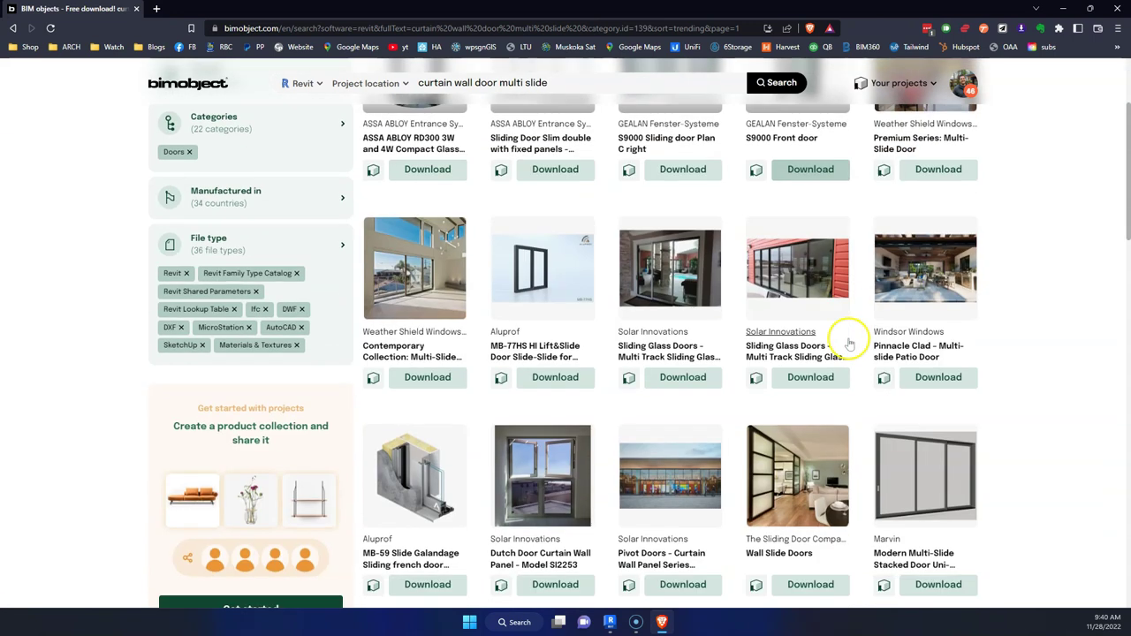
scroll(835, 347, "down", 2)
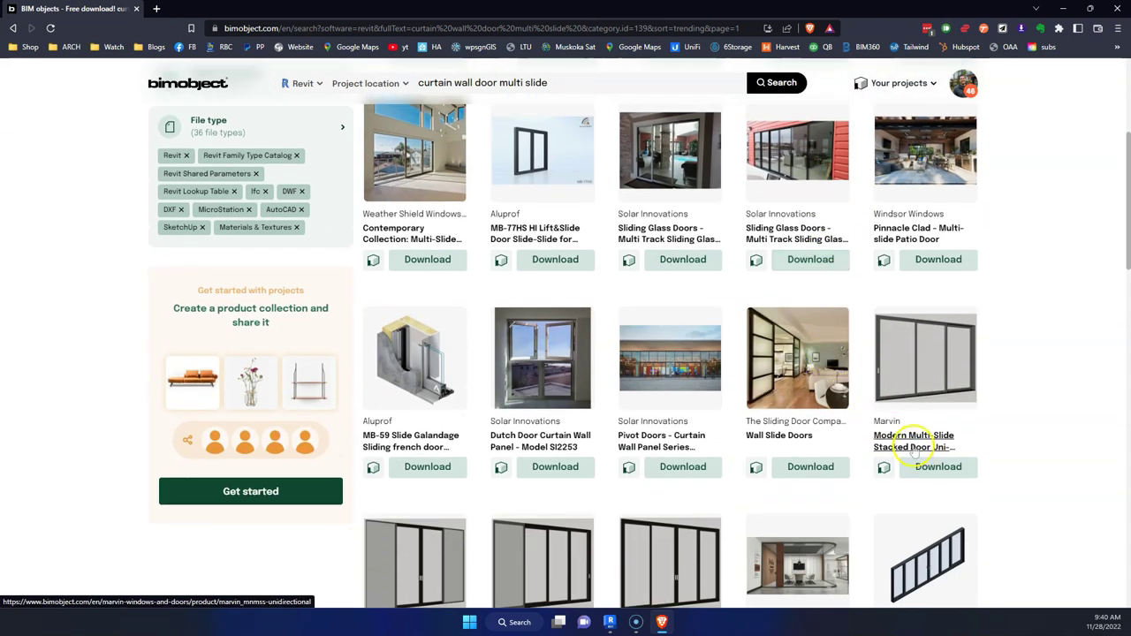
scroll(914, 446, "down", 2)
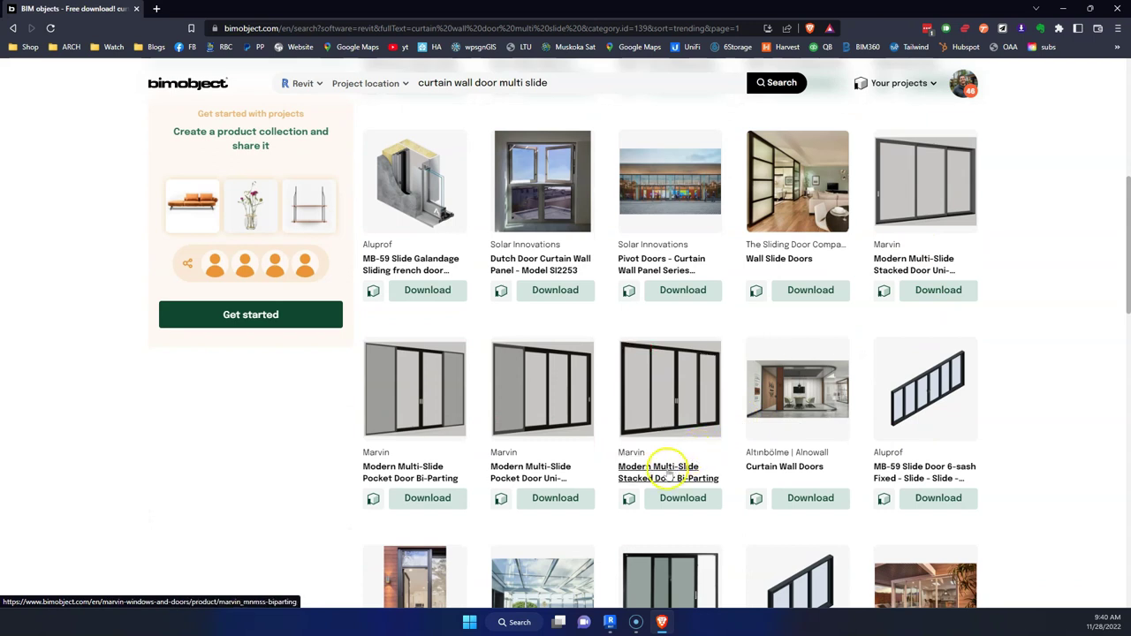
scroll(630, 384, "up", 1)
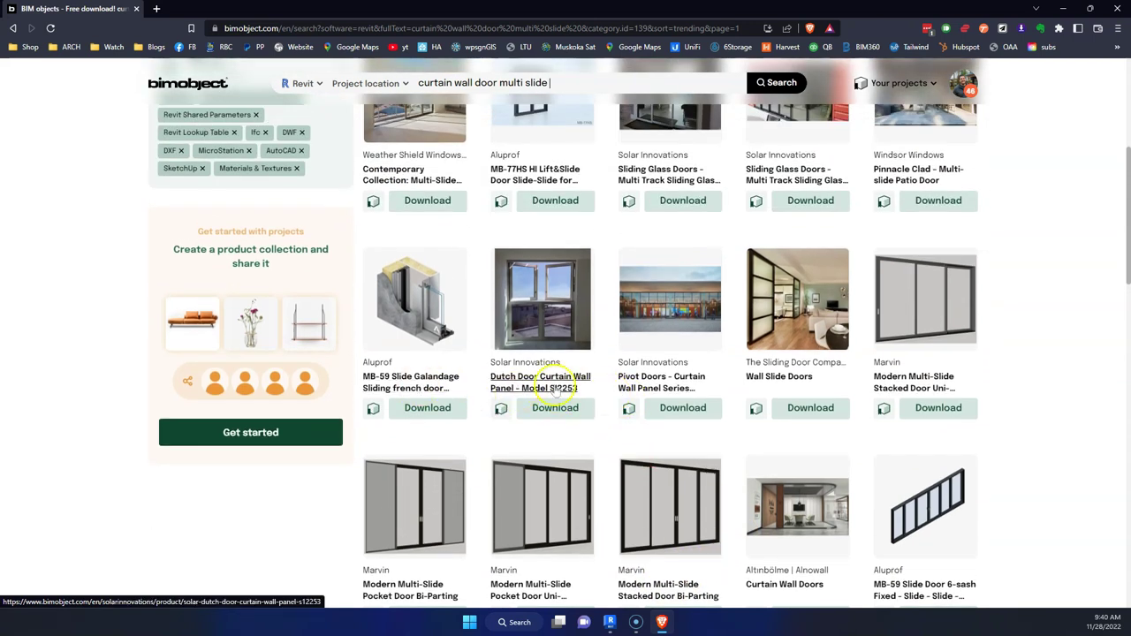
scroll(553, 402, "down", 5)
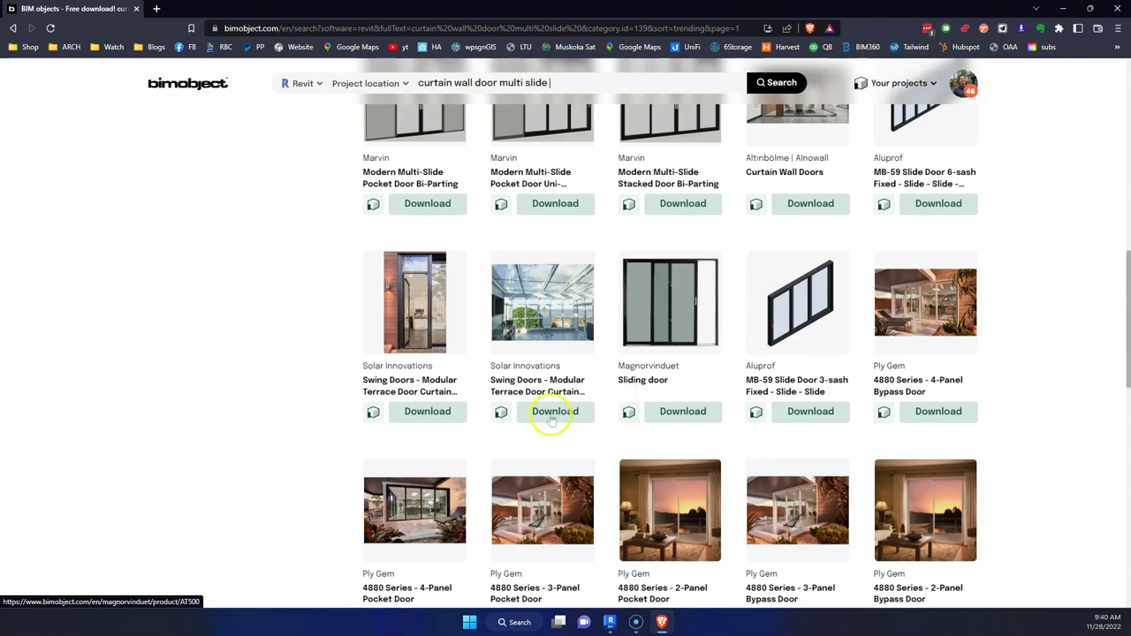
scroll(550, 419, "up", 4)
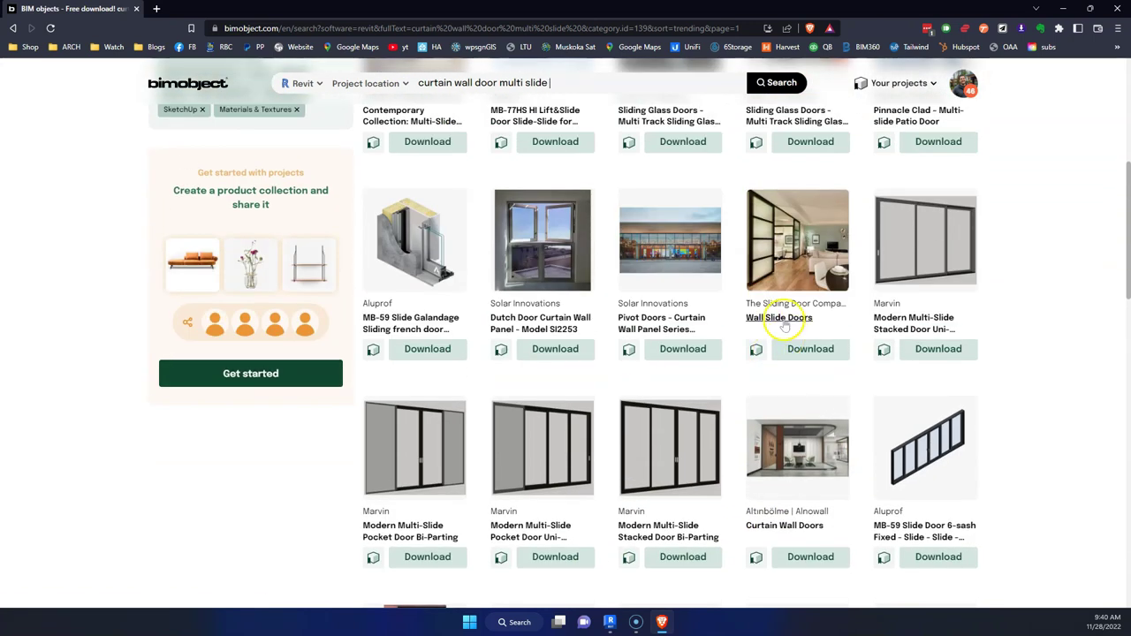
scroll(757, 468, "down", 9)
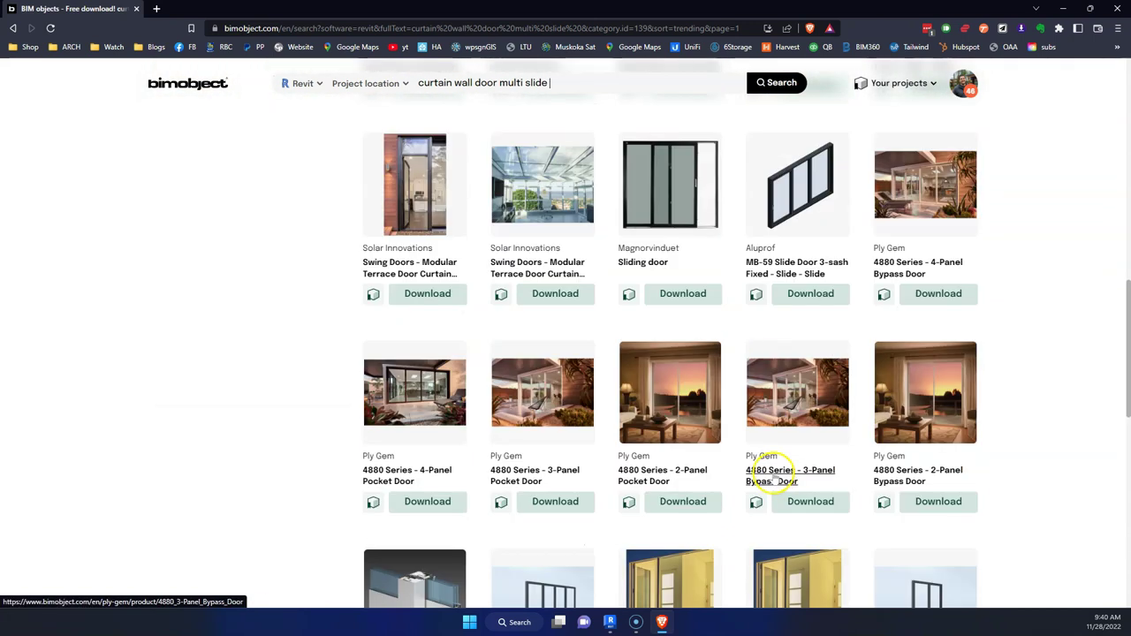
scroll(515, 442, "down", 1)
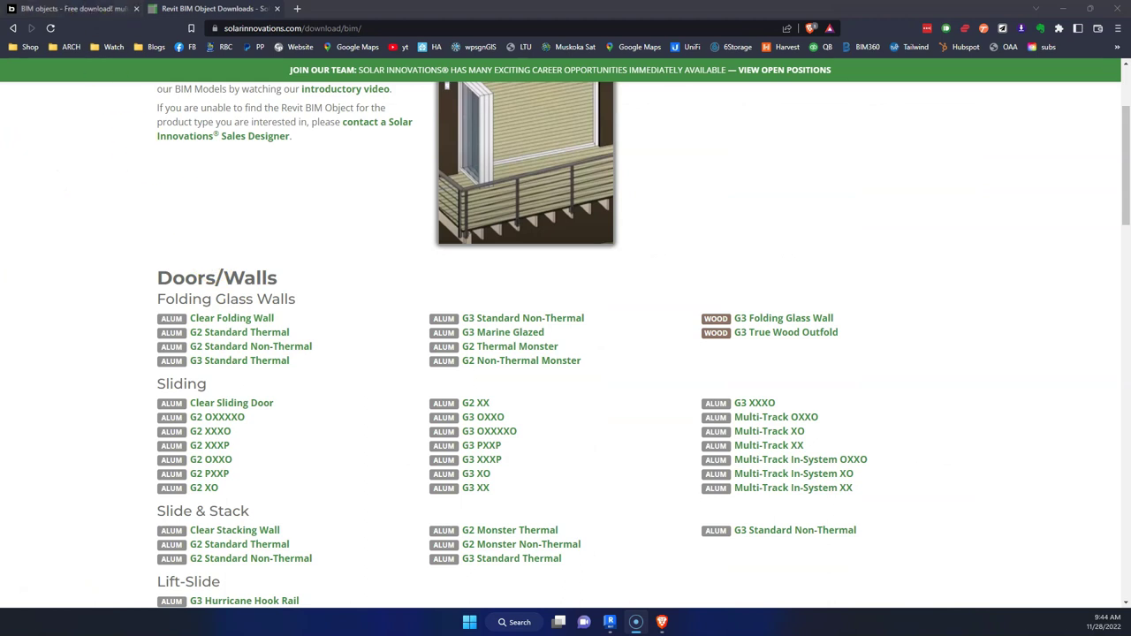
Download the Multi-Track In-System OXXO family from Solar Innovations' BIM download page and open it in Revit, upgrading it to Revit 2023.
left_click(75, 8)
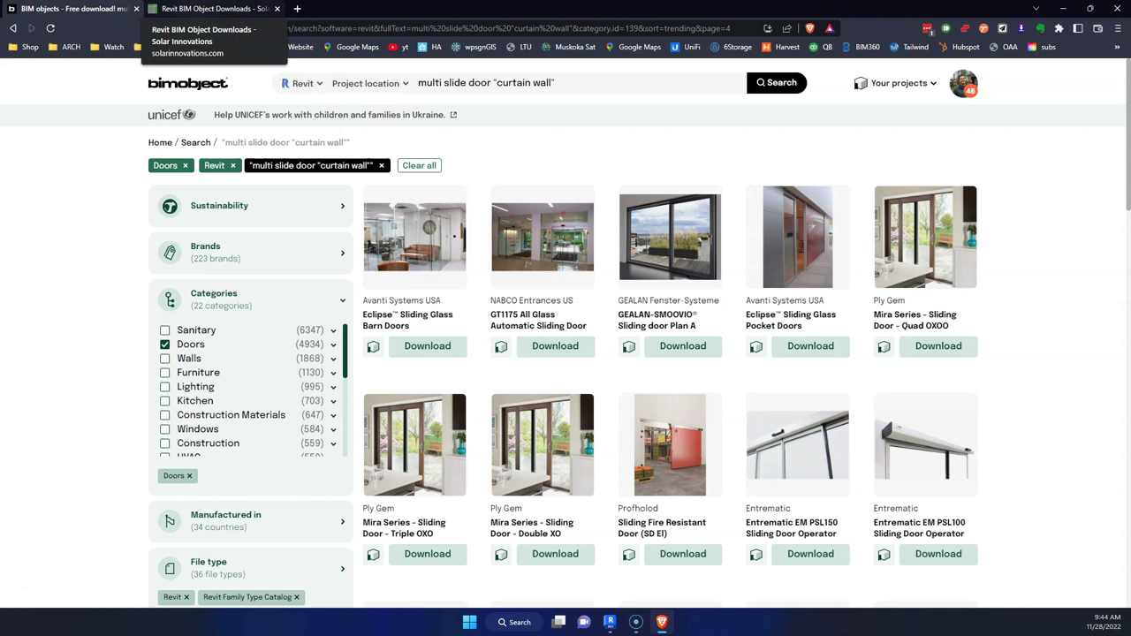
left_click(212, 8)
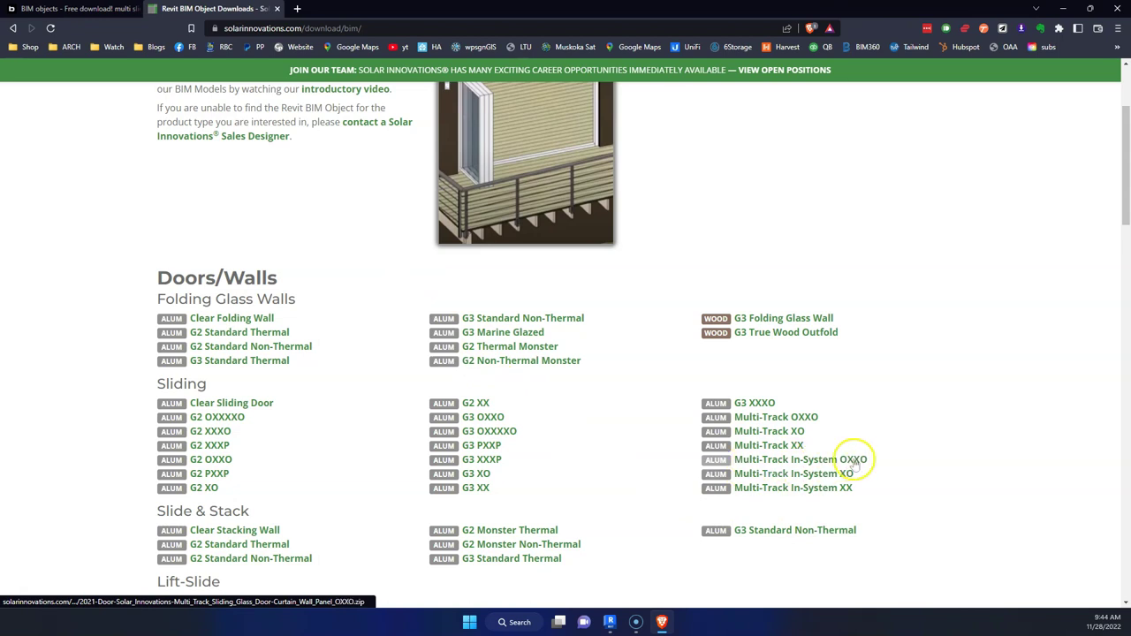
left_click(786, 465)
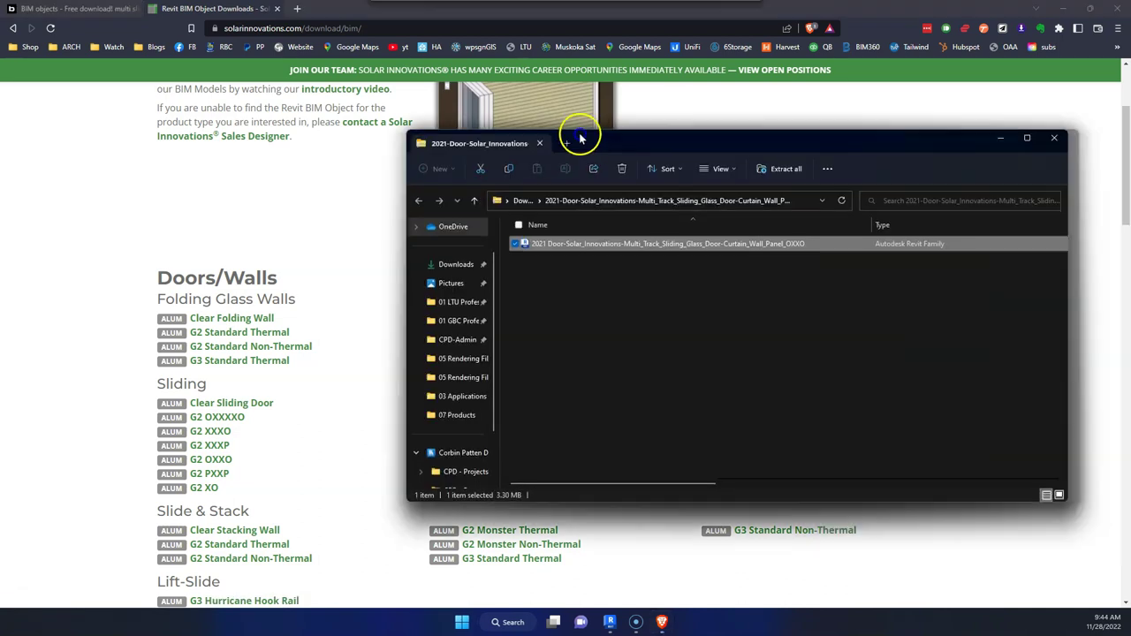
left_click_drag(579, 138, 328, 147)
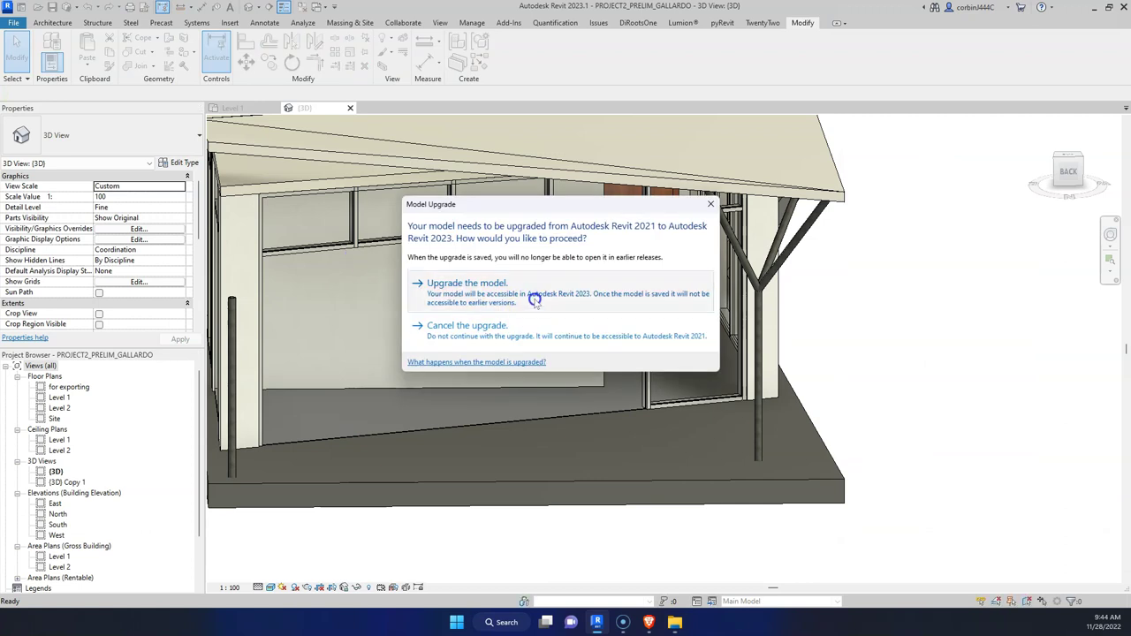
left_click(504, 299)
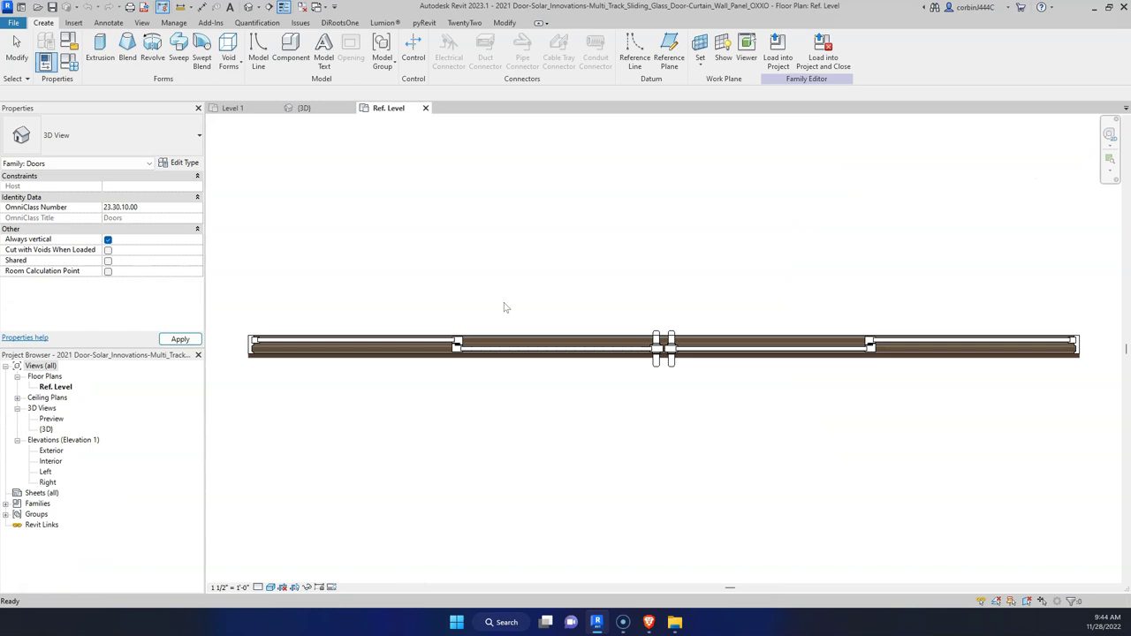
Load the curtain wall panel door family into the project and close it, overwriting the existing version and its parameter values.
left_click(518, 316)
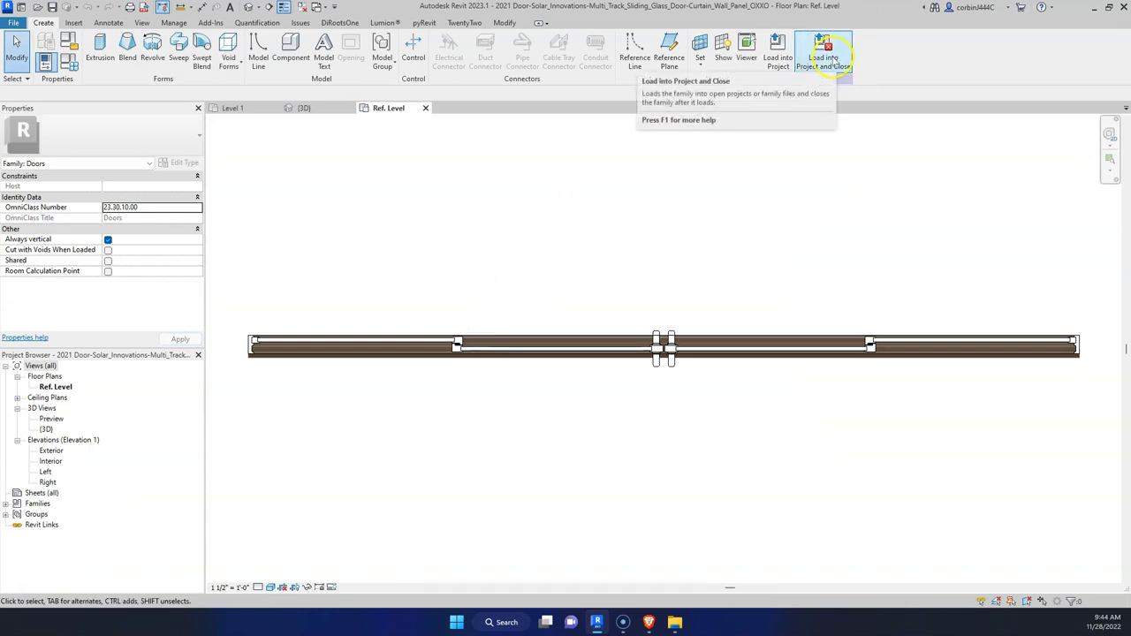
left_click(826, 60)
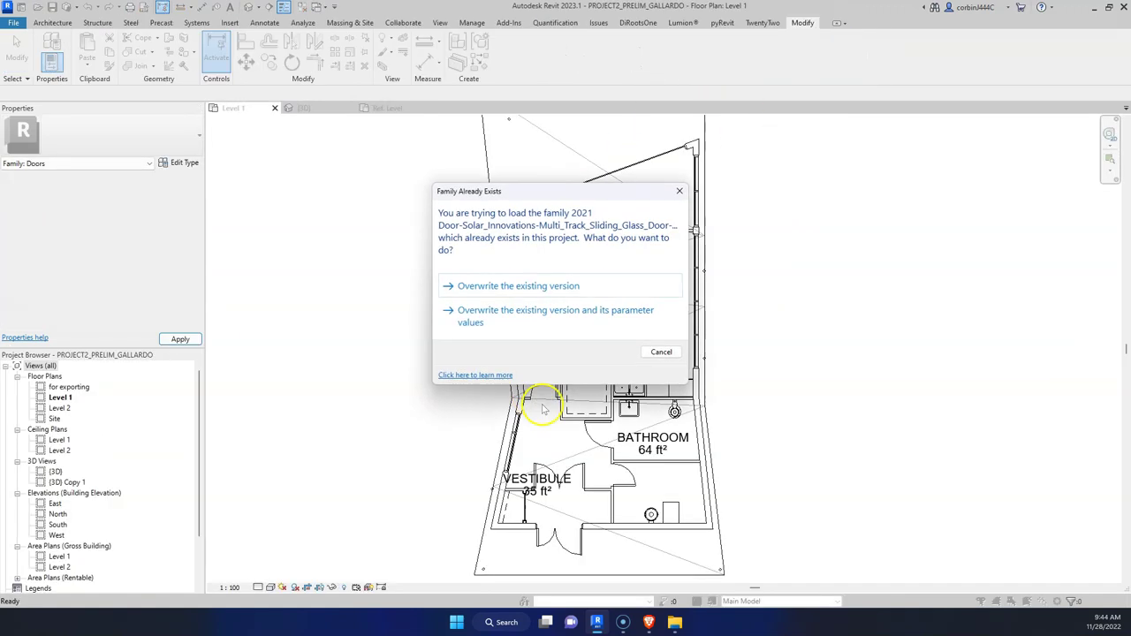
left_click(520, 317)
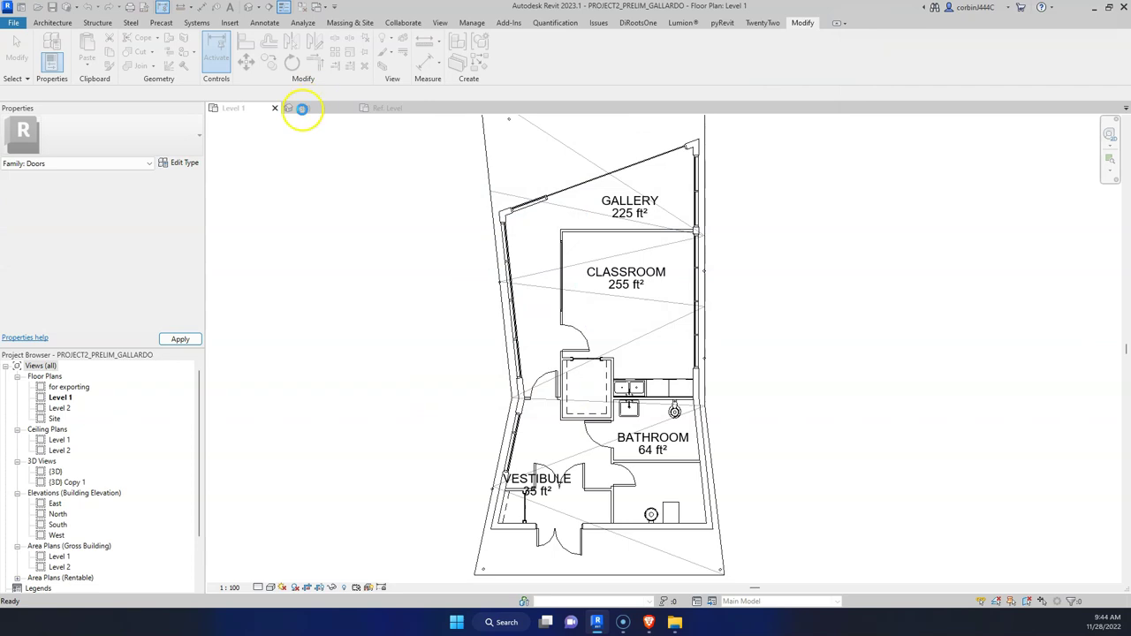
In the 3D view, replace the large glazed curtain panel on the gallery facade with the Solar Innovations OXXO sliding door type SI8200.
left_click(301, 108)
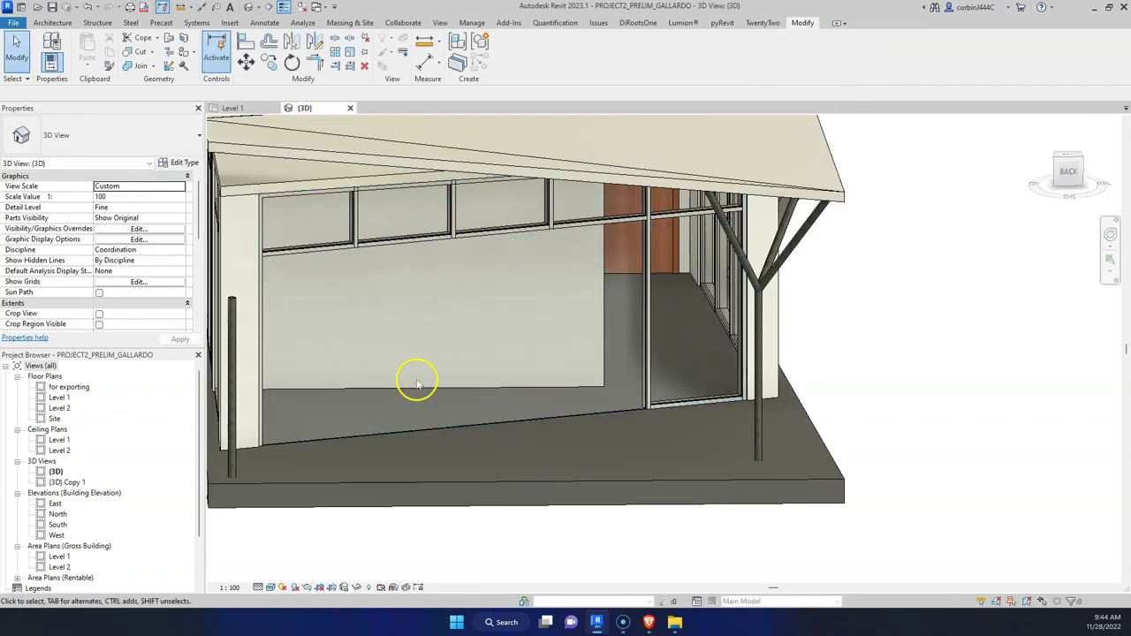
key("Tab")
key("Tab")
left_click(433, 431)
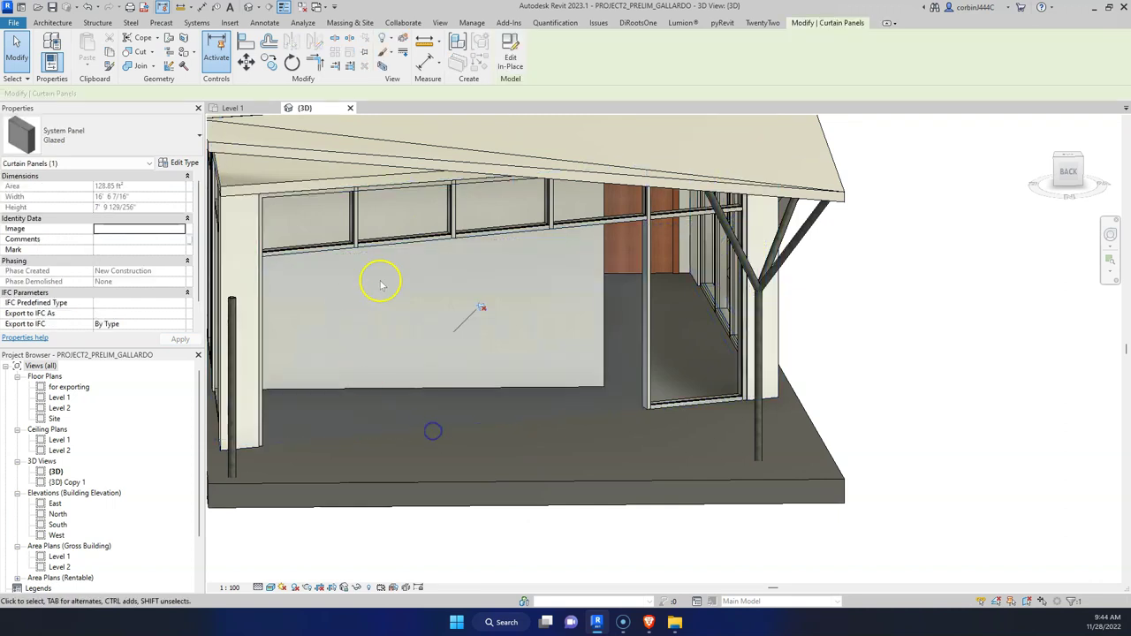
middle_click_drag(493, 320, 510, 262, "shift")
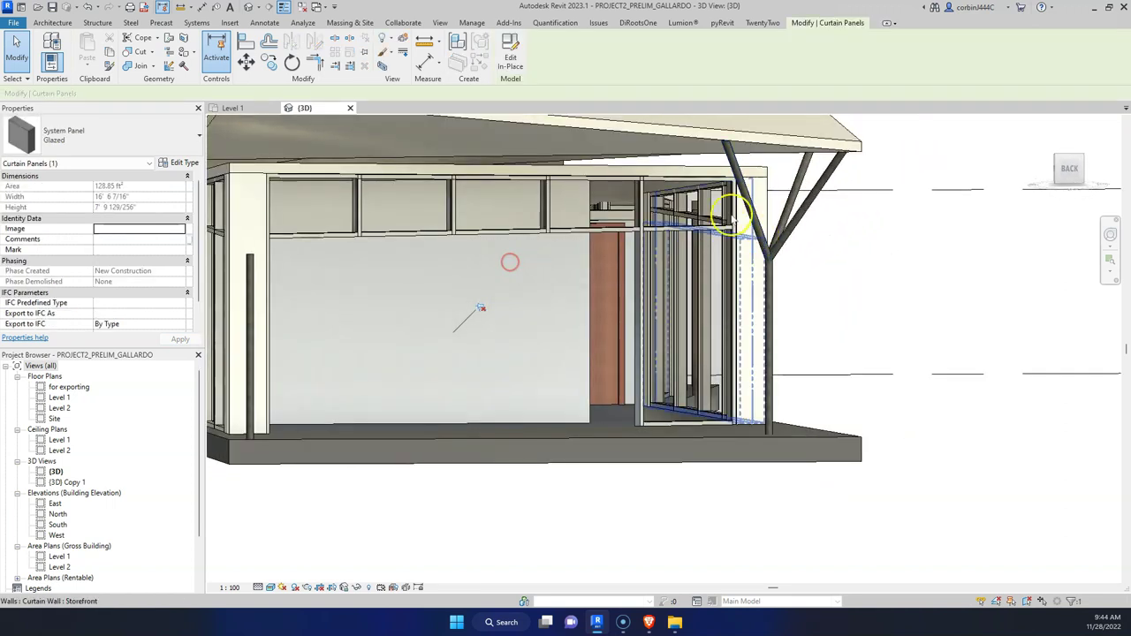
key("z")
key("r")
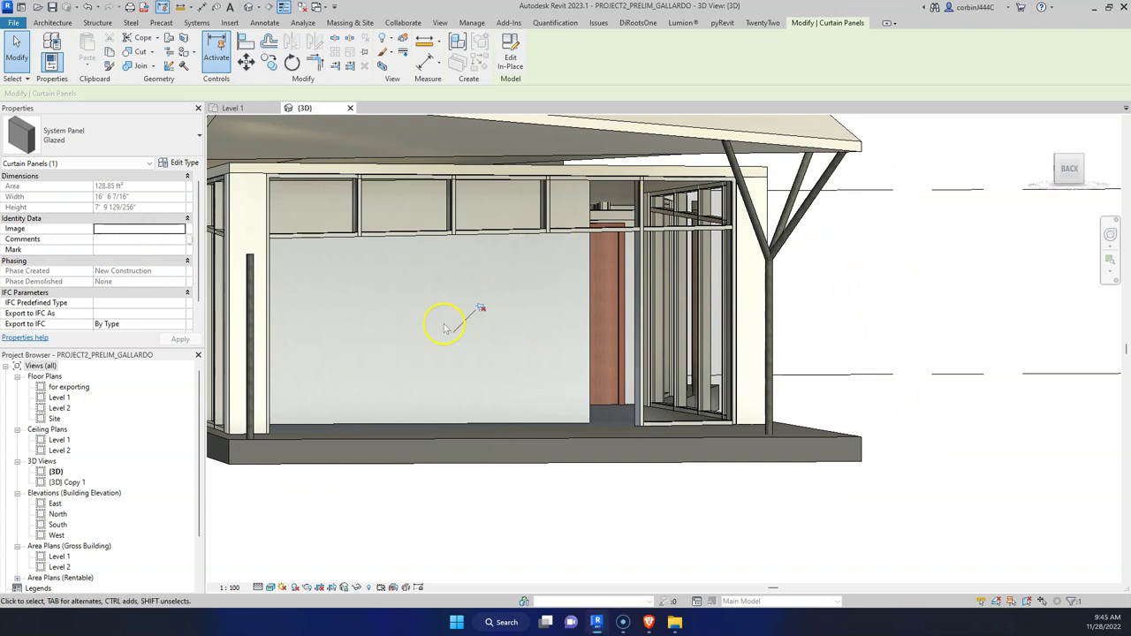
left_click(462, 439)
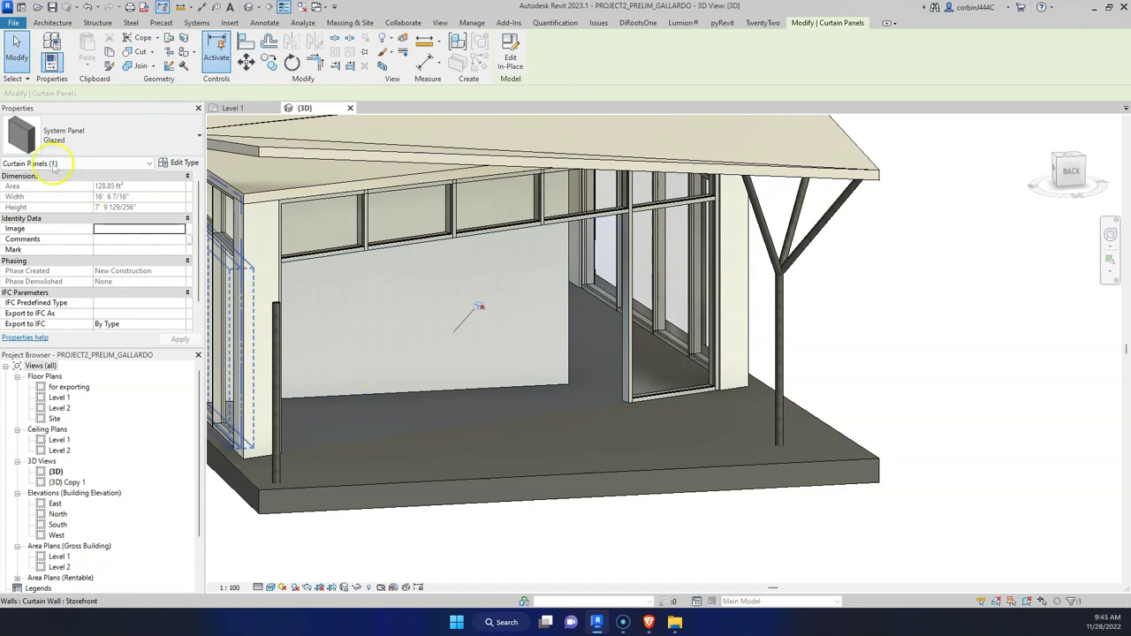
left_click(64, 138)
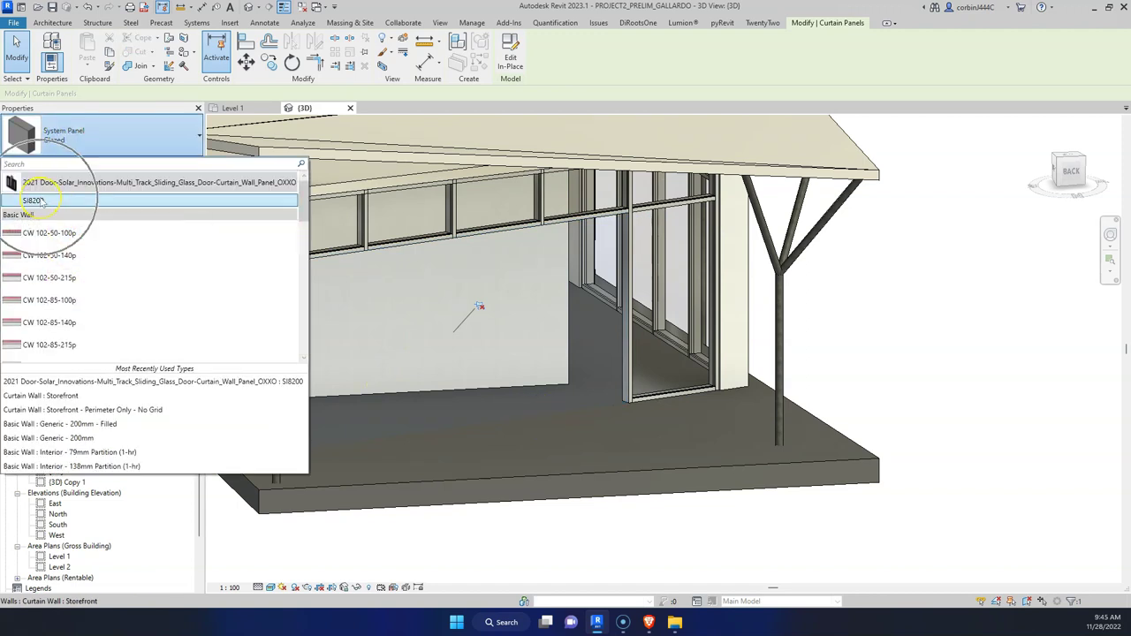
left_click(42, 202)
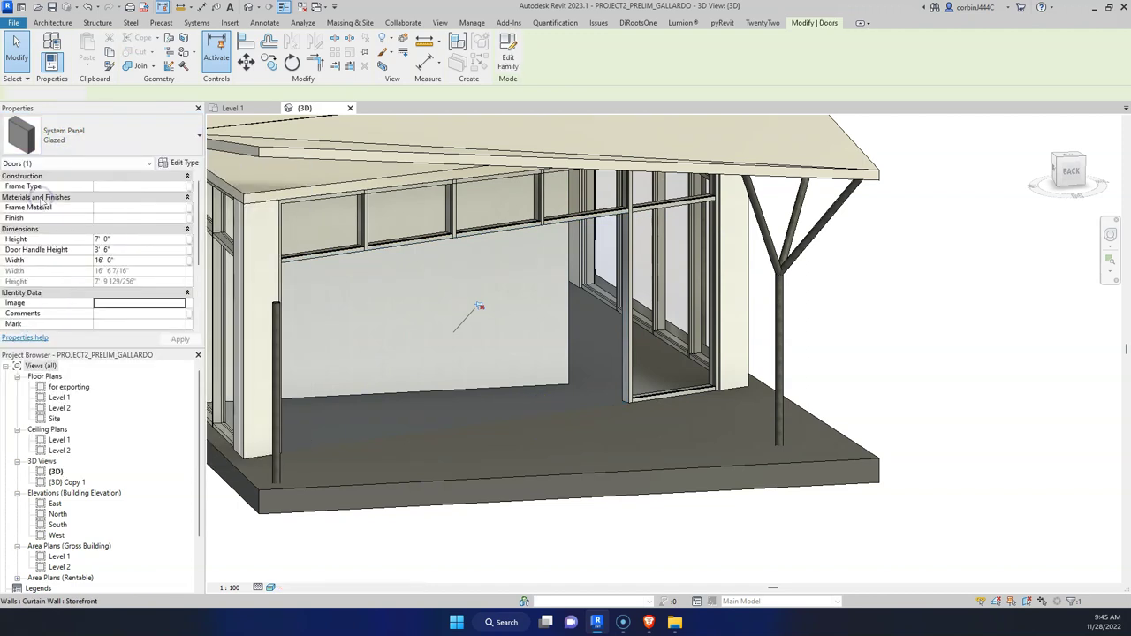
left_click(590, 513)
middle_click_drag(624, 525, 577, 496, "shift")
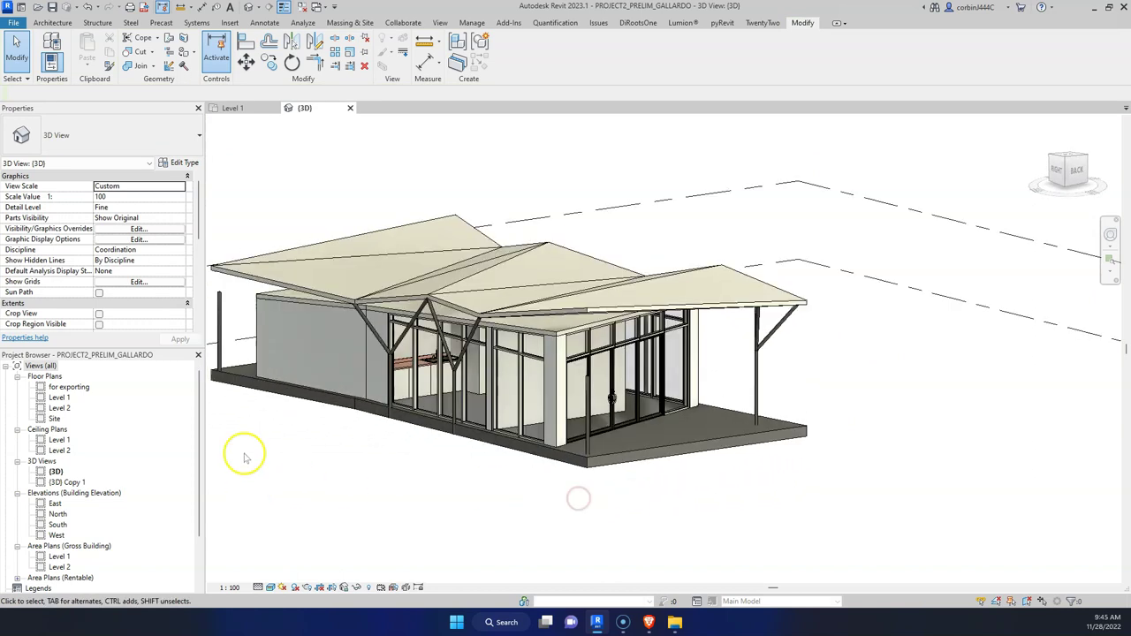
Open the Level 1 floor plan and set its underlay base level to None.
double_click(59, 397)
scroll(335, 354, "down", 3)
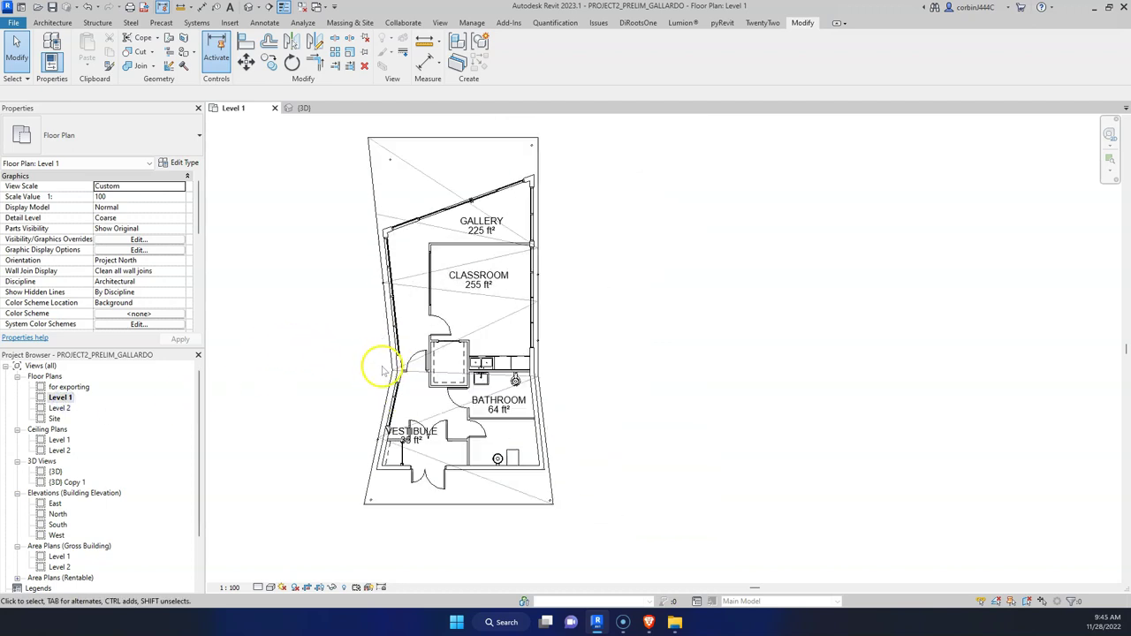
scroll(105, 283, "down", 5)
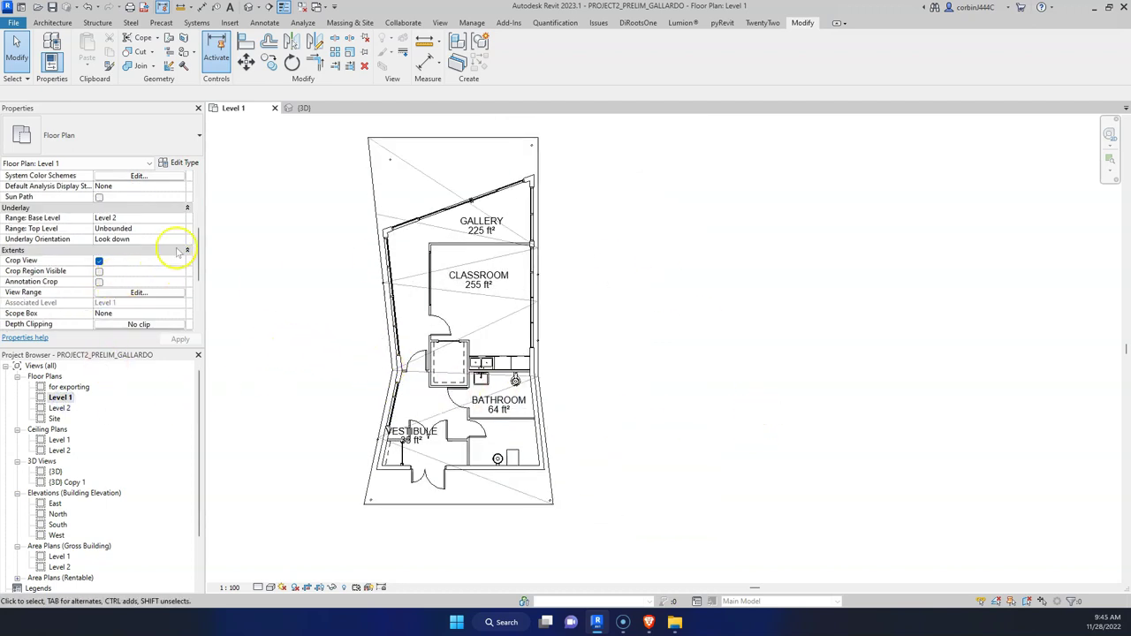
left_click(132, 218)
left_click(181, 218)
left_click(115, 228)
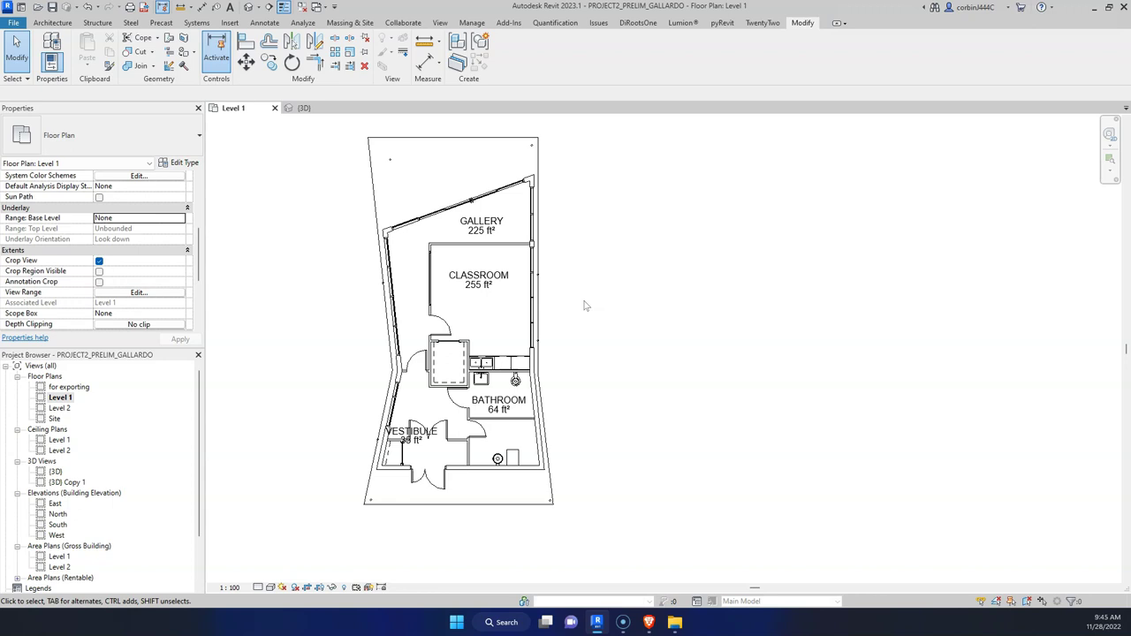
left_click(328, 202)
left_click(616, 374)
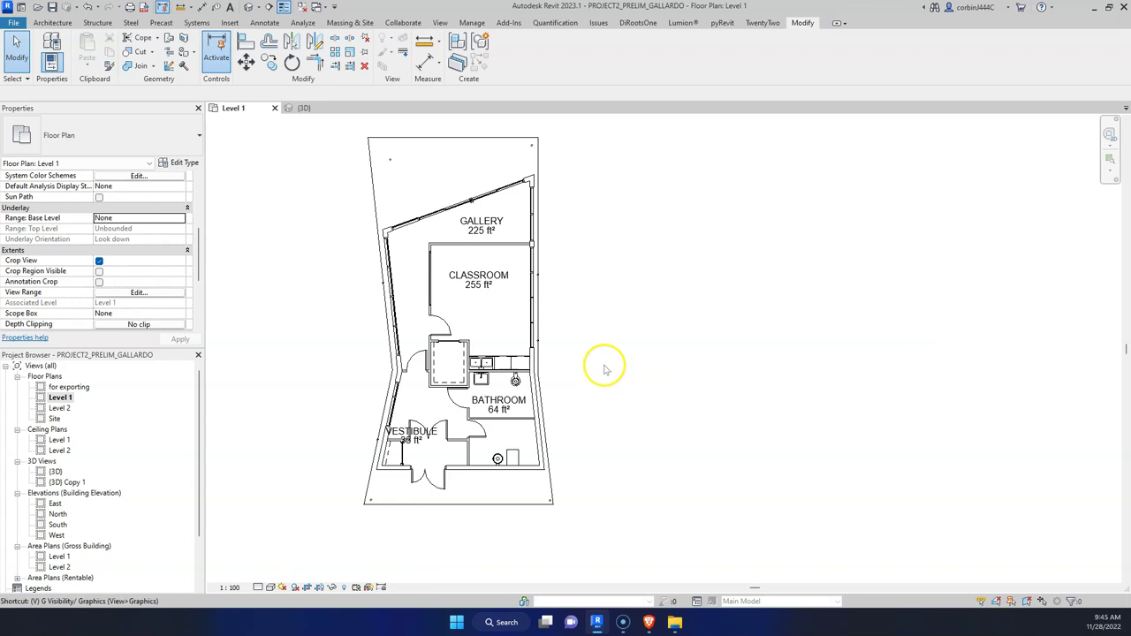
Override the cut pattern of walls in the Level 1 plan with a black solid fill foreground.
key("g")
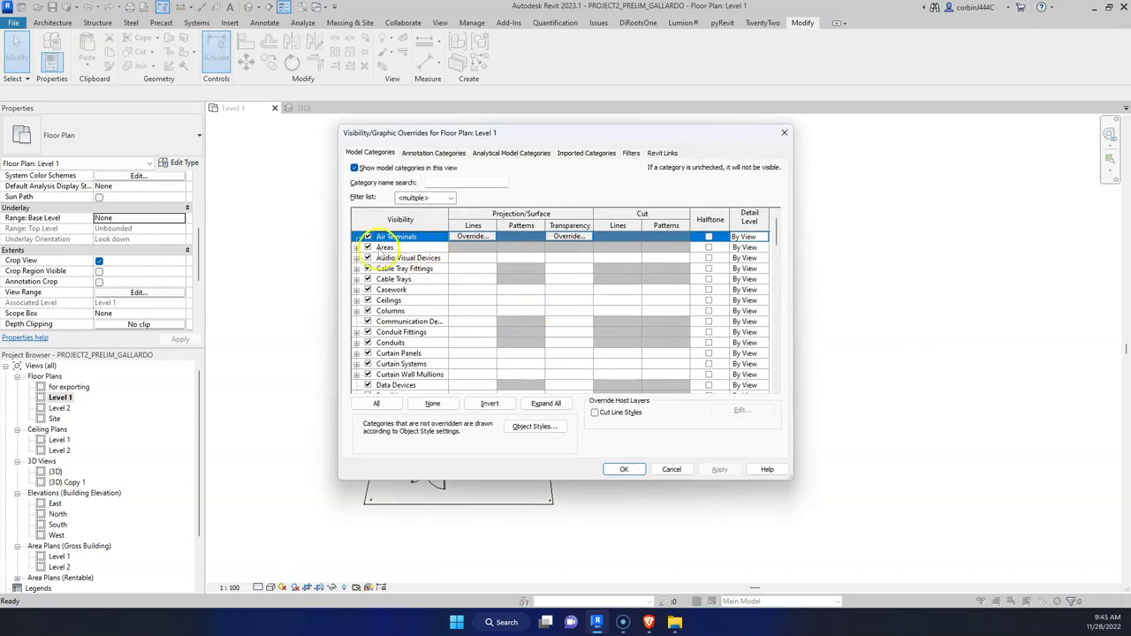
left_click_drag(775, 225, 771, 385)
left_click(405, 365)
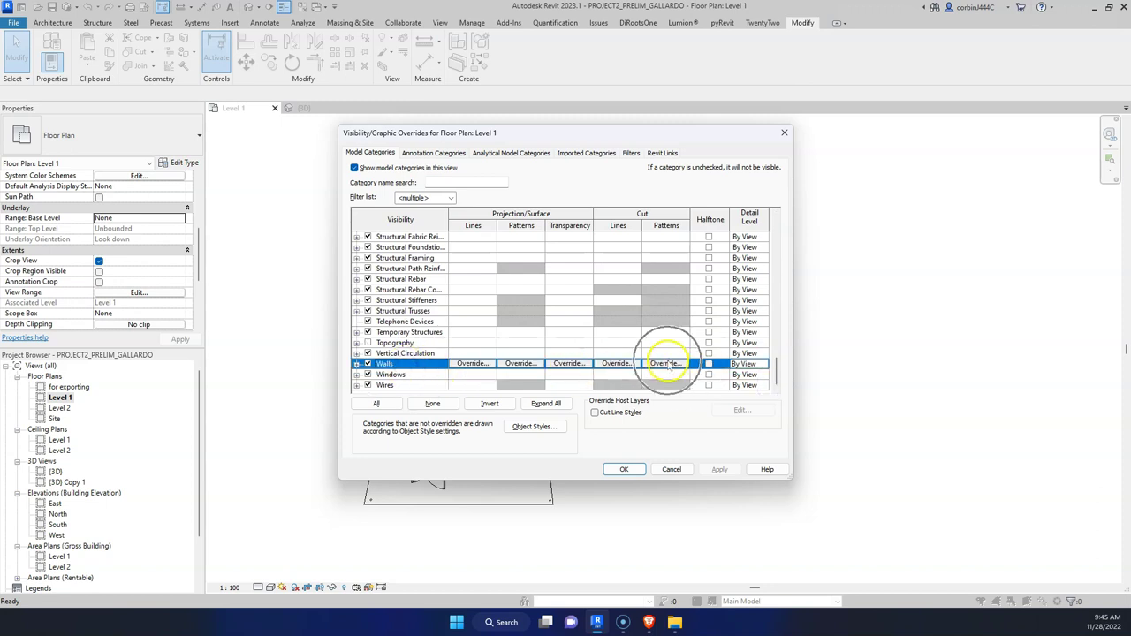
left_click(667, 363)
left_click(574, 268)
scroll(565, 287, "up", 1)
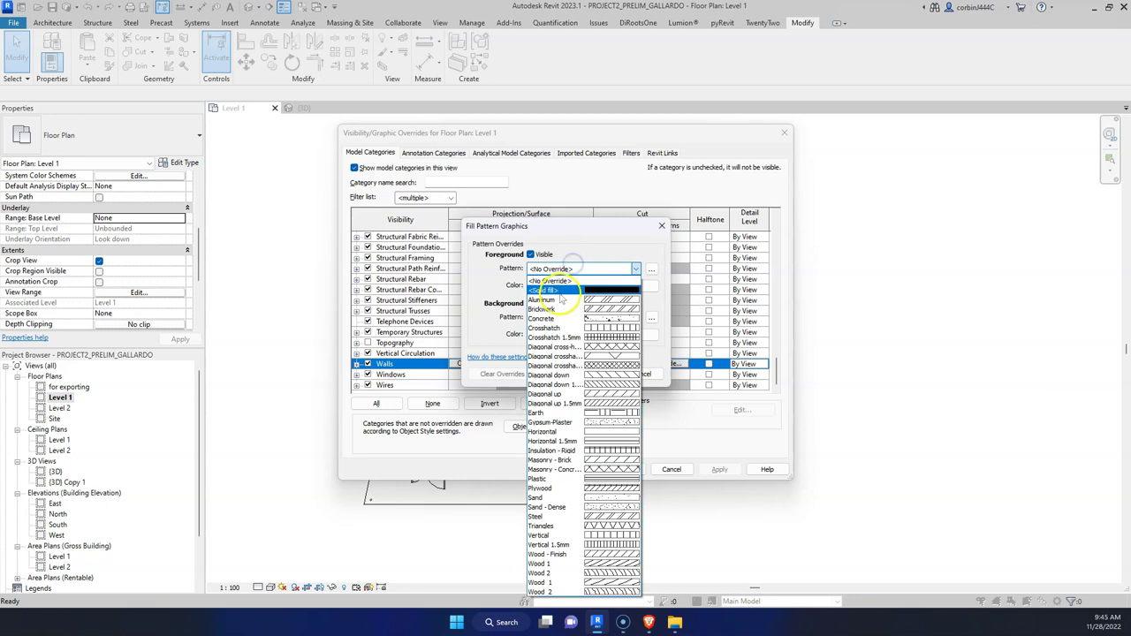
left_click(559, 291)
left_click(572, 286)
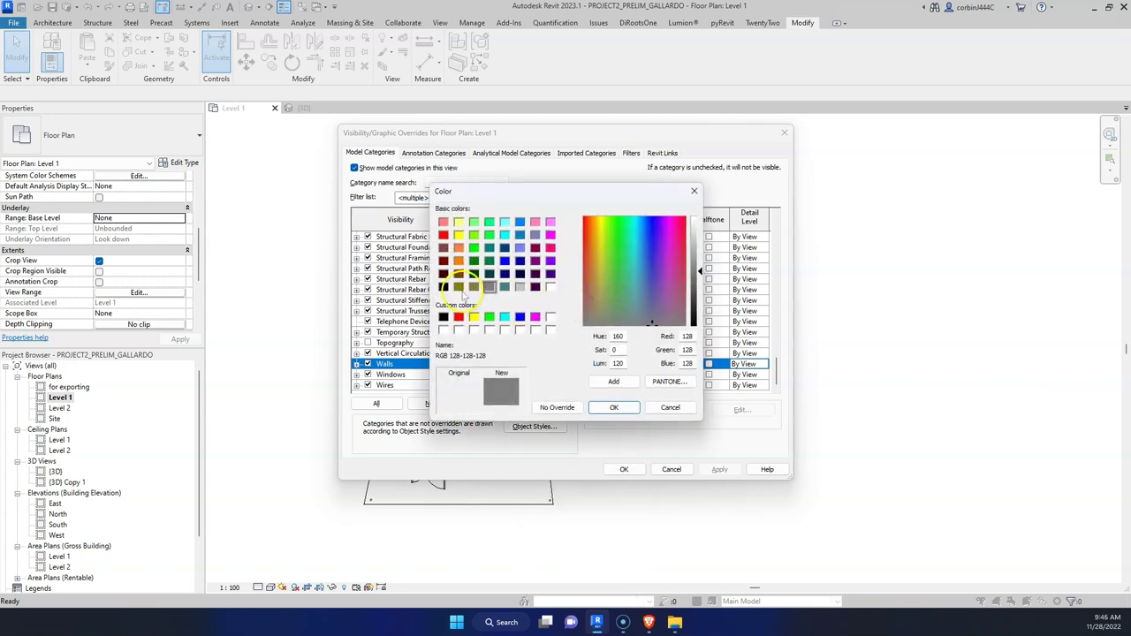
left_click(444, 287)
left_click(616, 408)
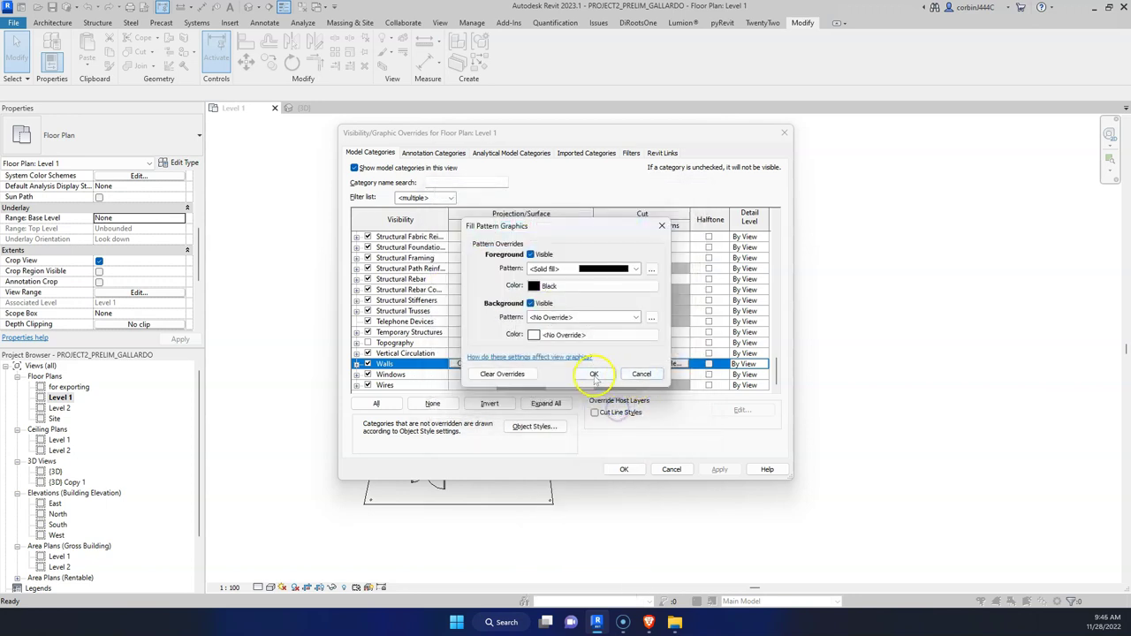
left_click(593, 374)
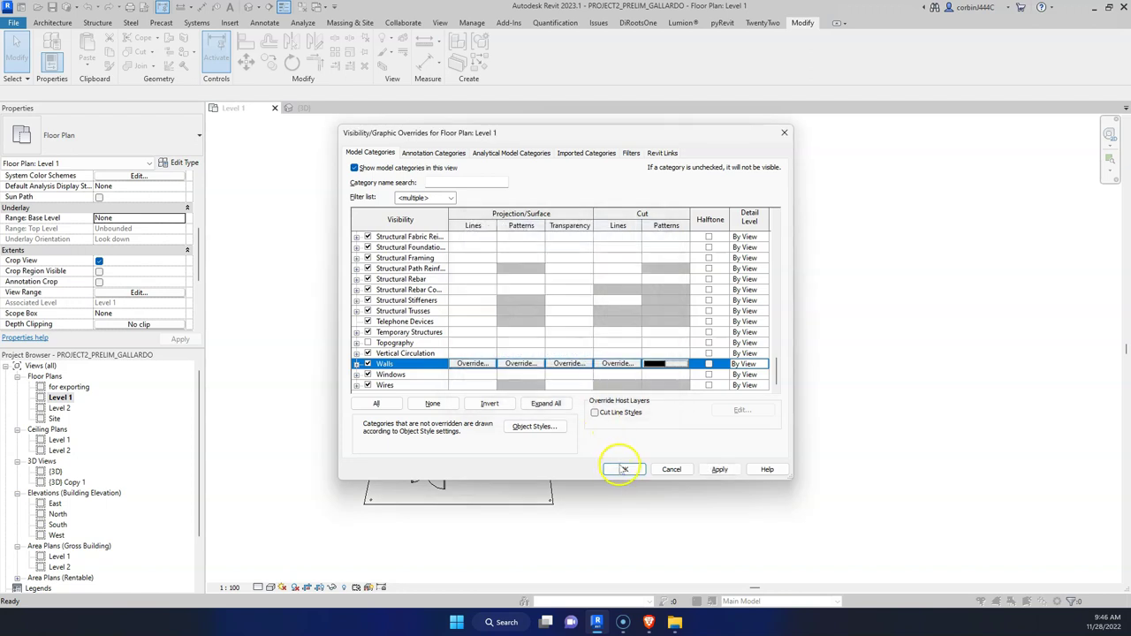
left_click(624, 469)
scroll(380, 406, "up", 2)
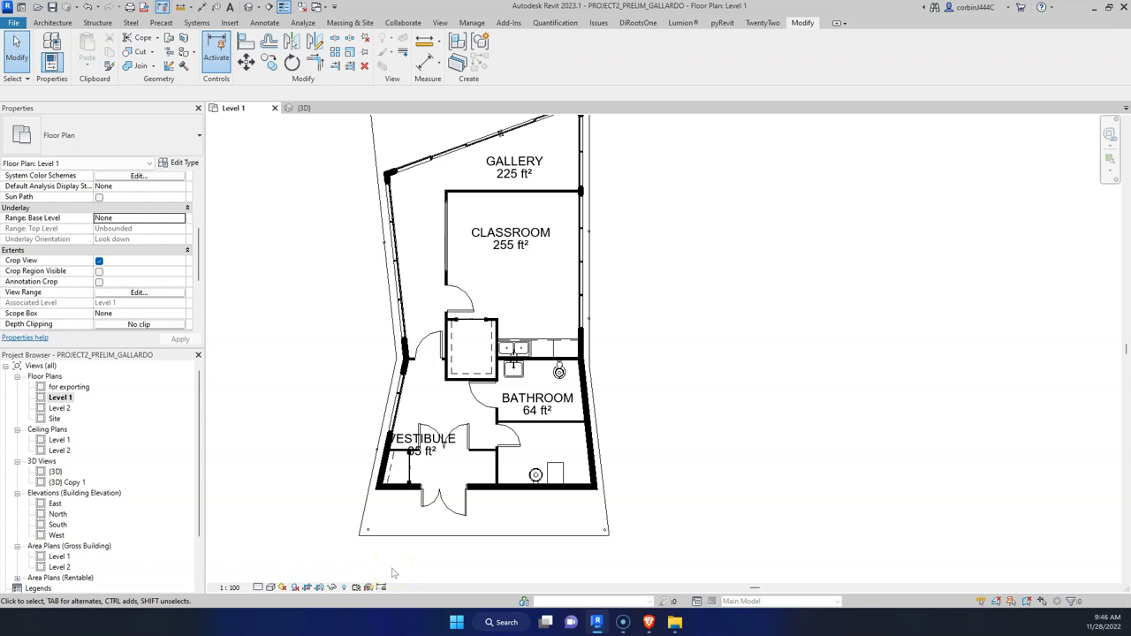
scroll(394, 574, "down", 2)
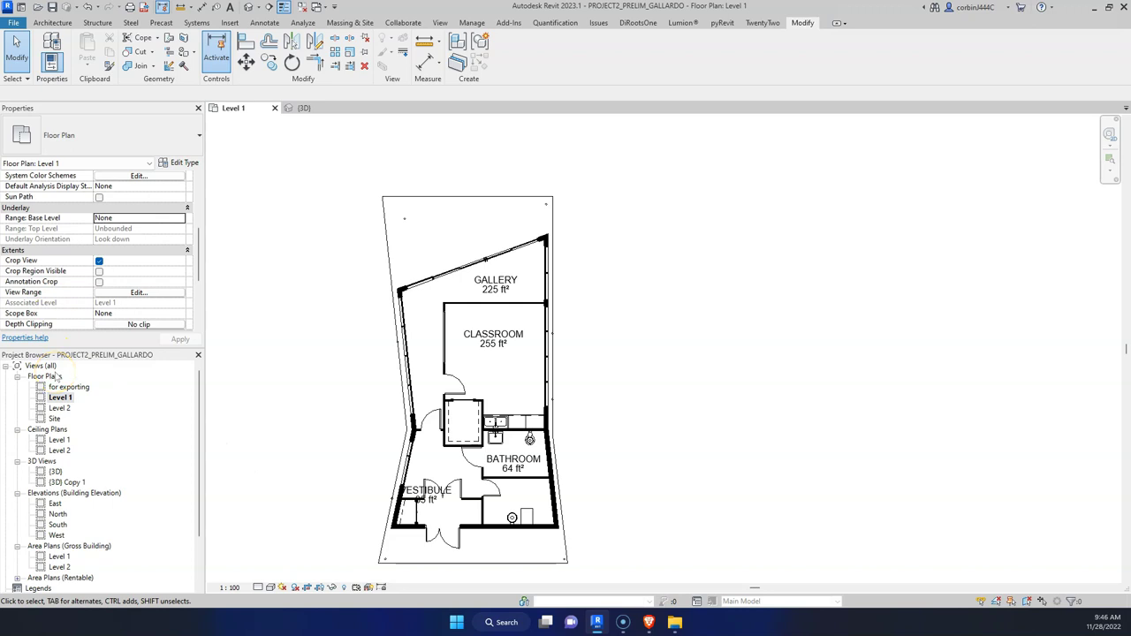
scroll(672, 273, "down", 1)
scroll(560, 292, "up", 2)
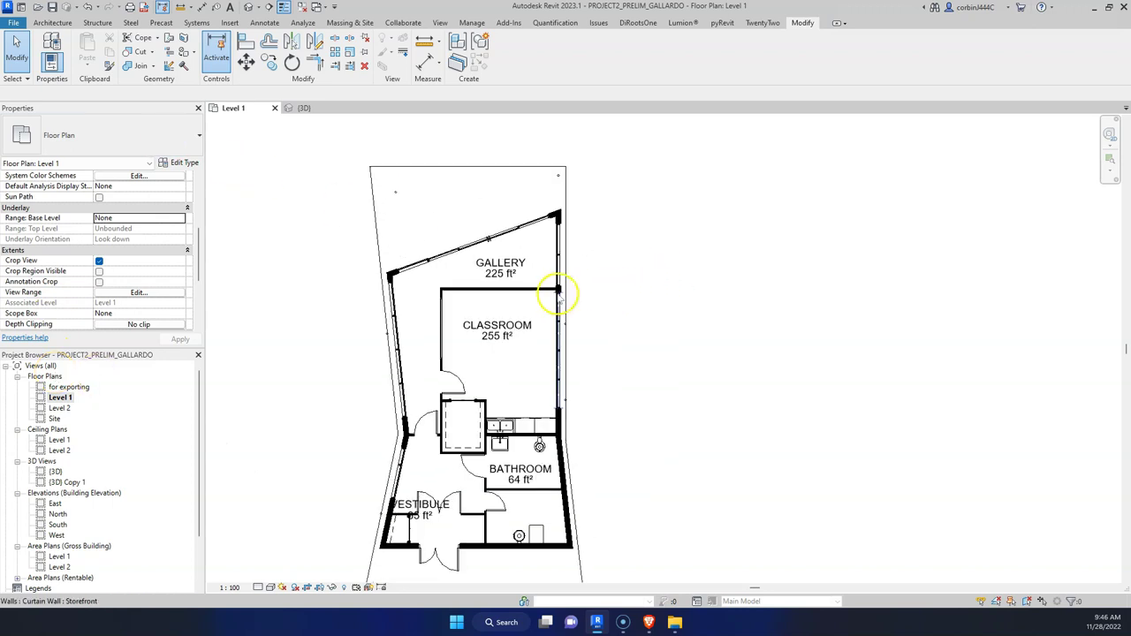
scroll(78, 482, "down", 2)
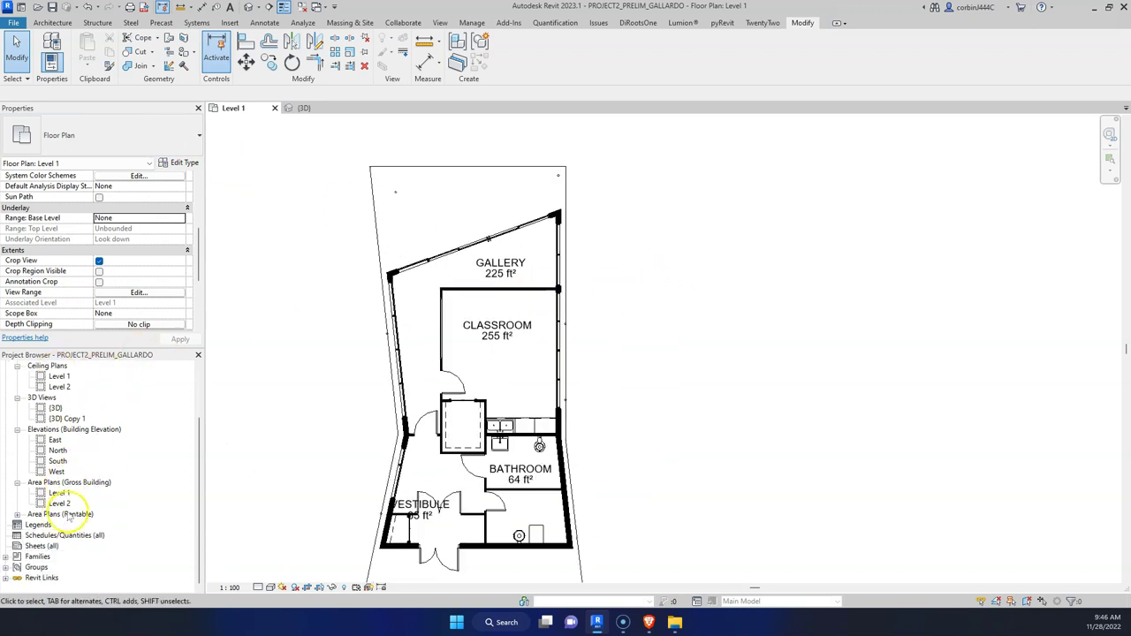
scroll(475, 323, "down", 2)
scroll(452, 302, "up", 1)
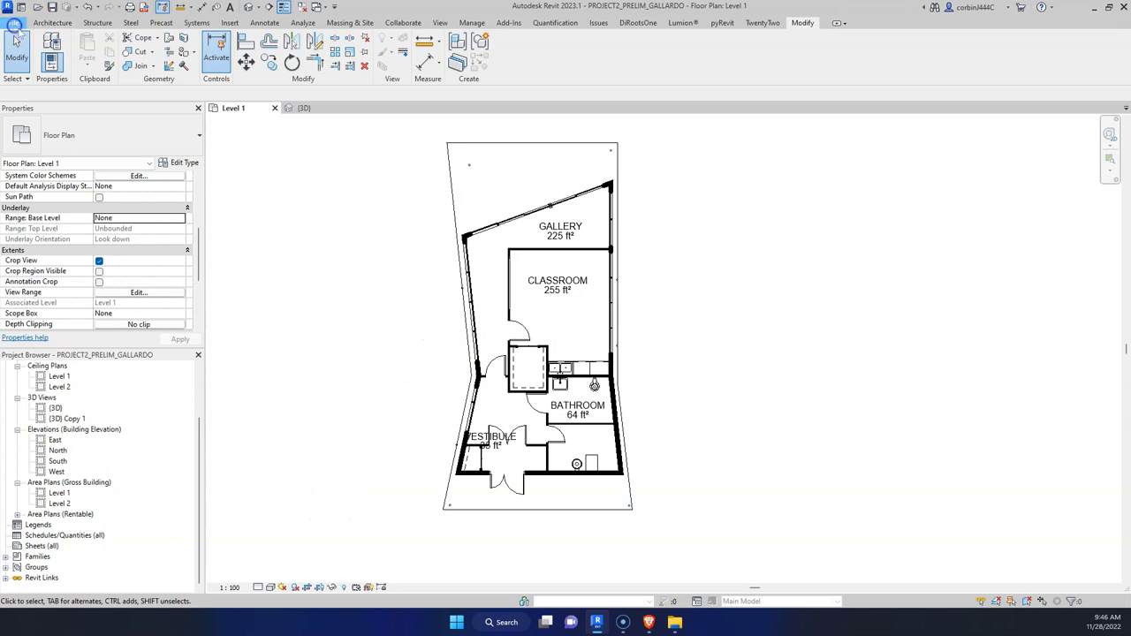
left_click(14, 24)
left_click(69, 192)
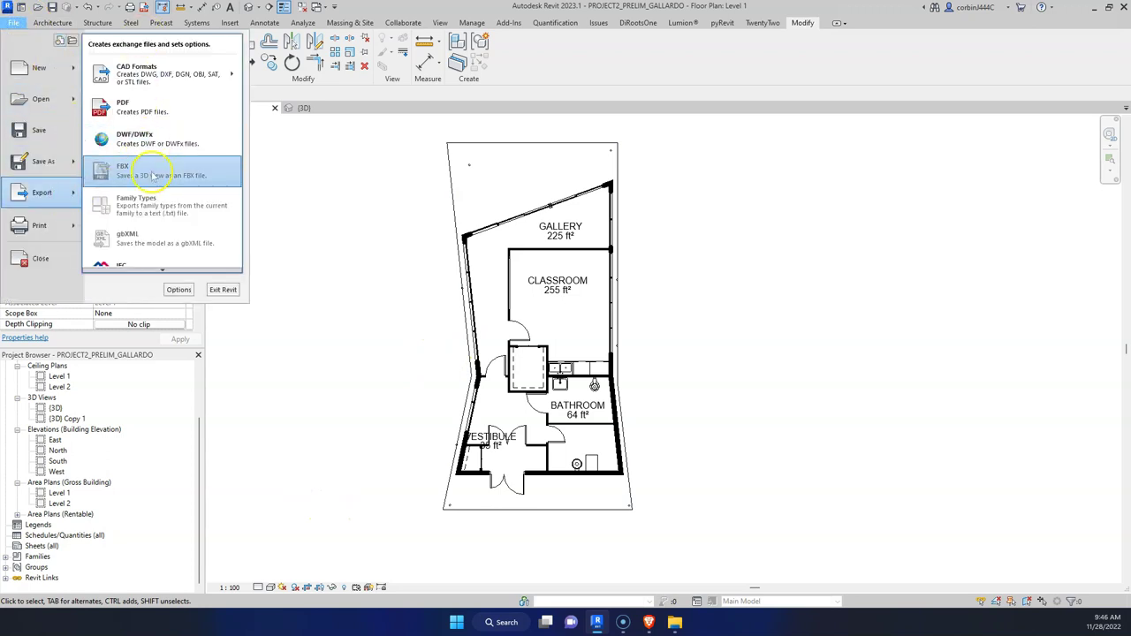
scroll(162, 265, "down", 3)
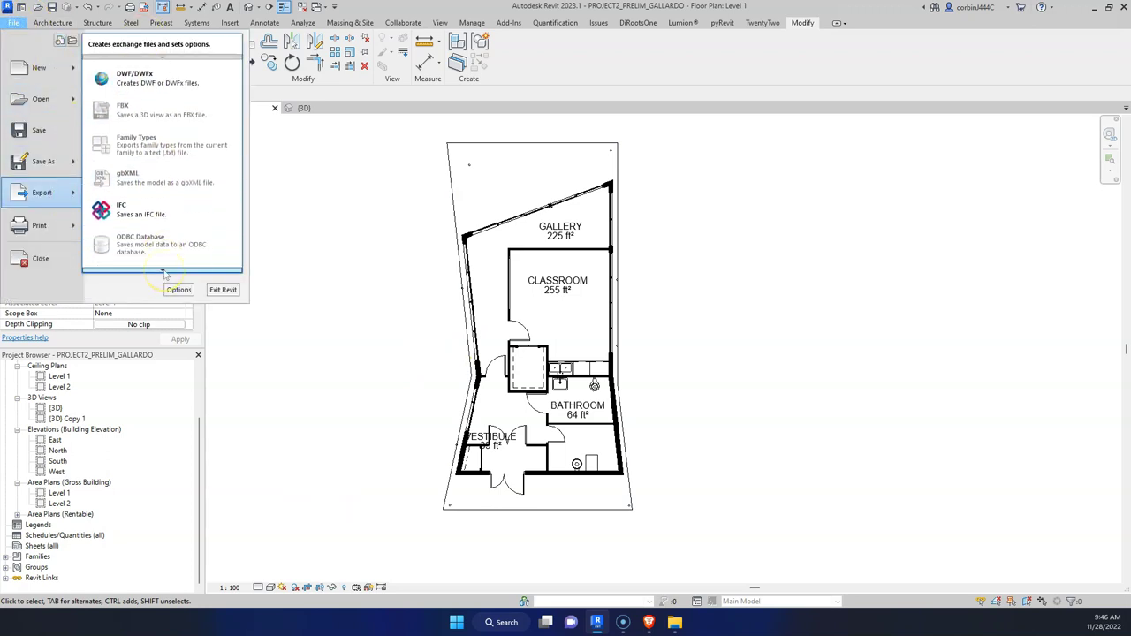
scroll(163, 275, "down", 3)
left_click(411, 259)
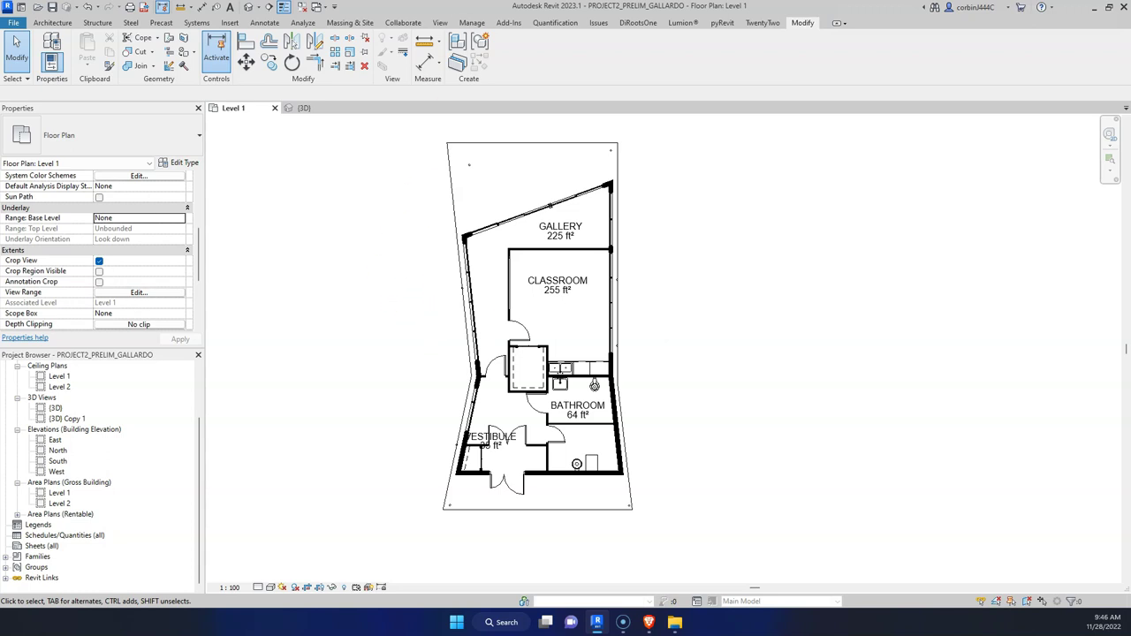
left_click(441, 23)
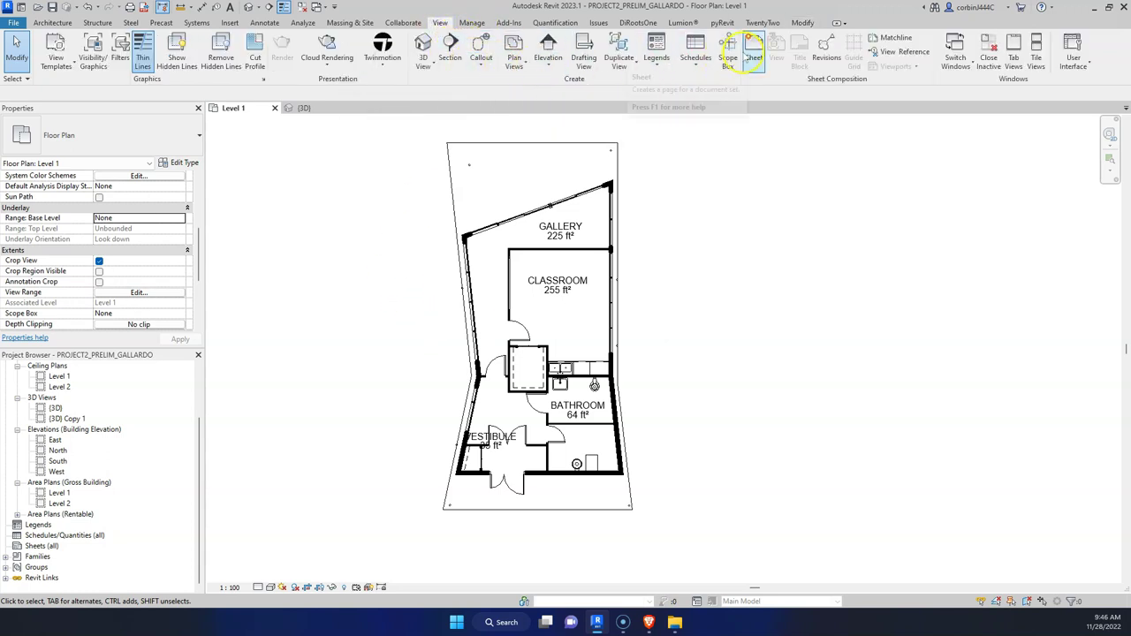
left_click(754, 55)
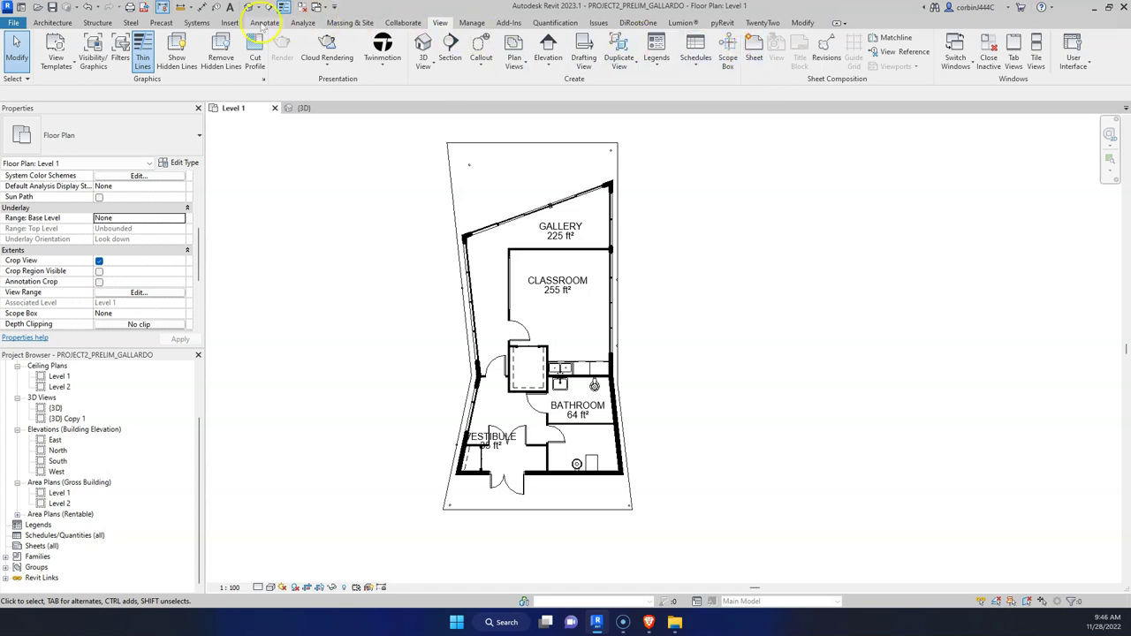
Load the B 11 x 17 Horizontal title block from the Titleblocks category of the Autodesk family library.
left_click(232, 24)
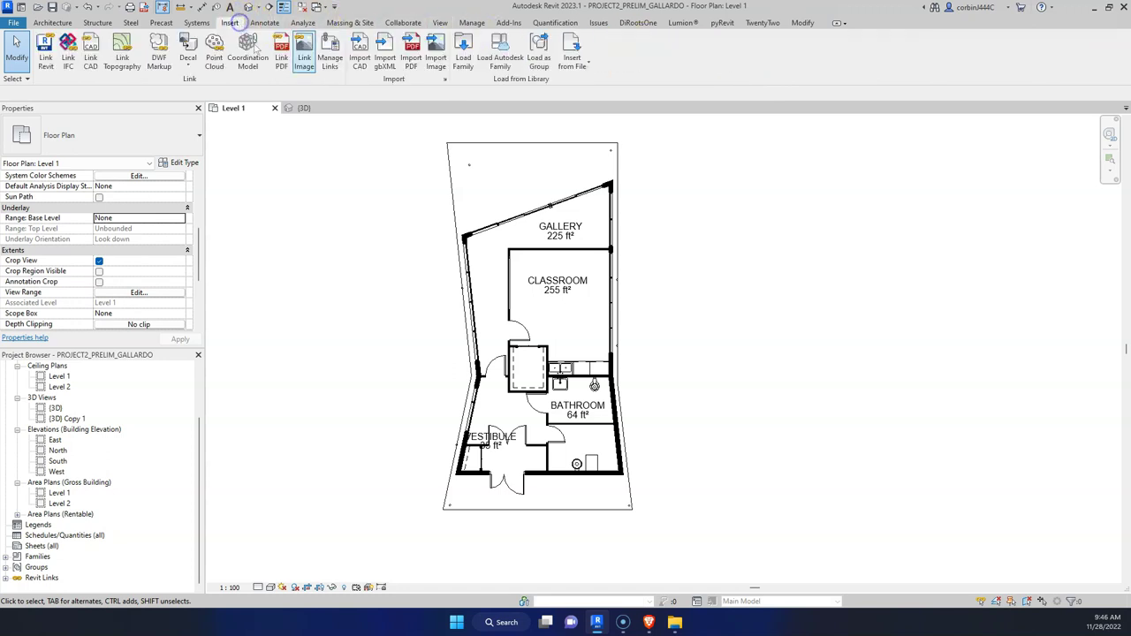
left_click(504, 62)
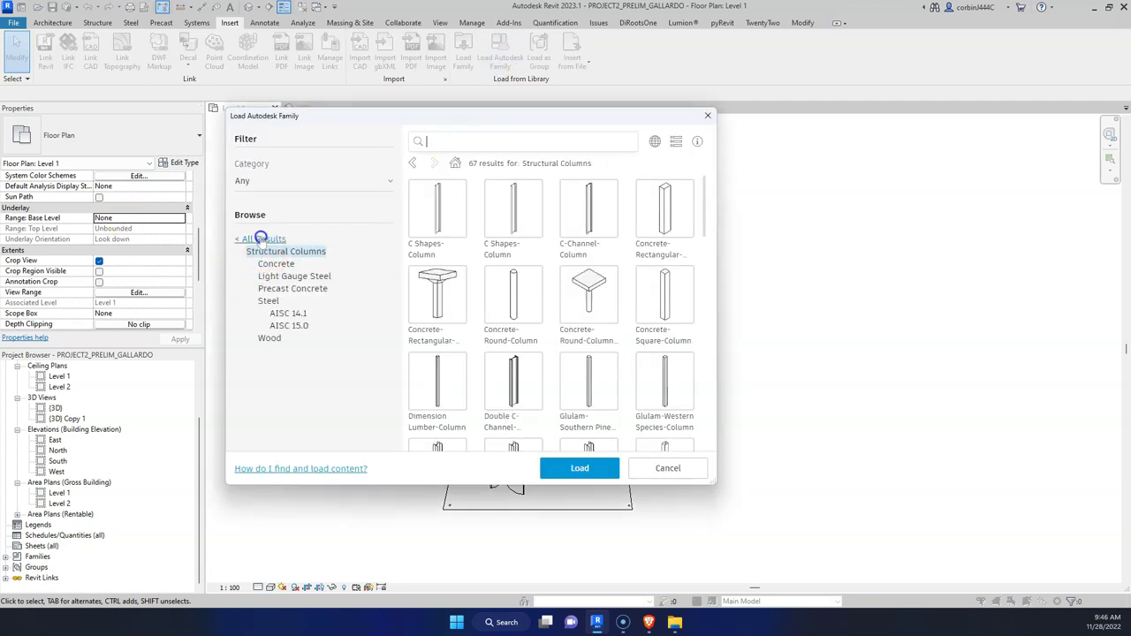
left_click(250, 239)
left_click(256, 433)
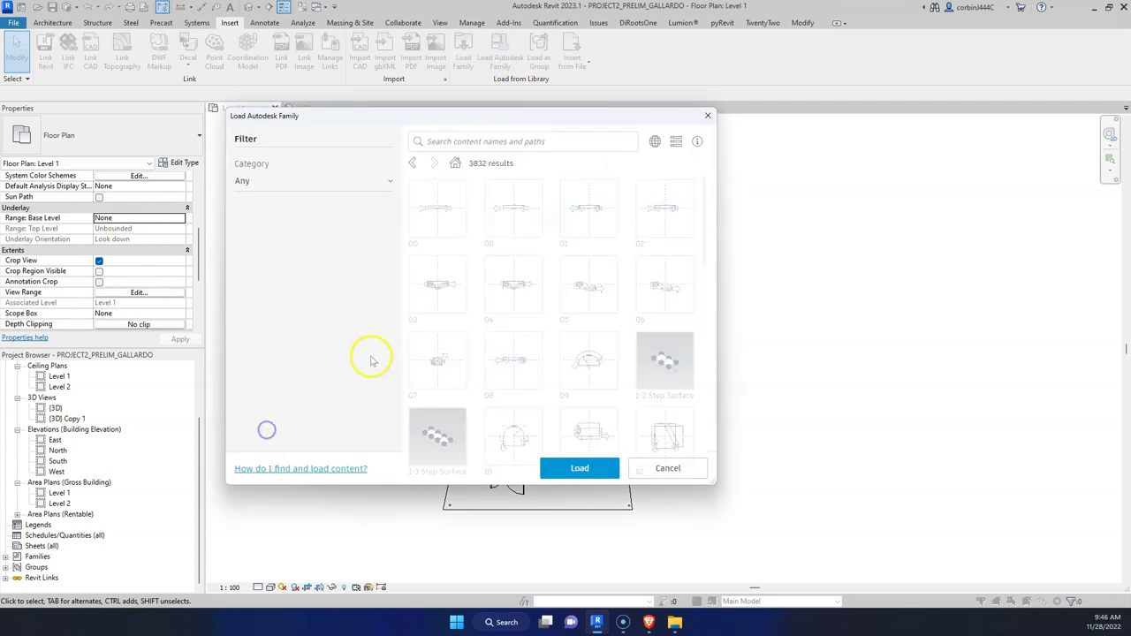
left_click(526, 228)
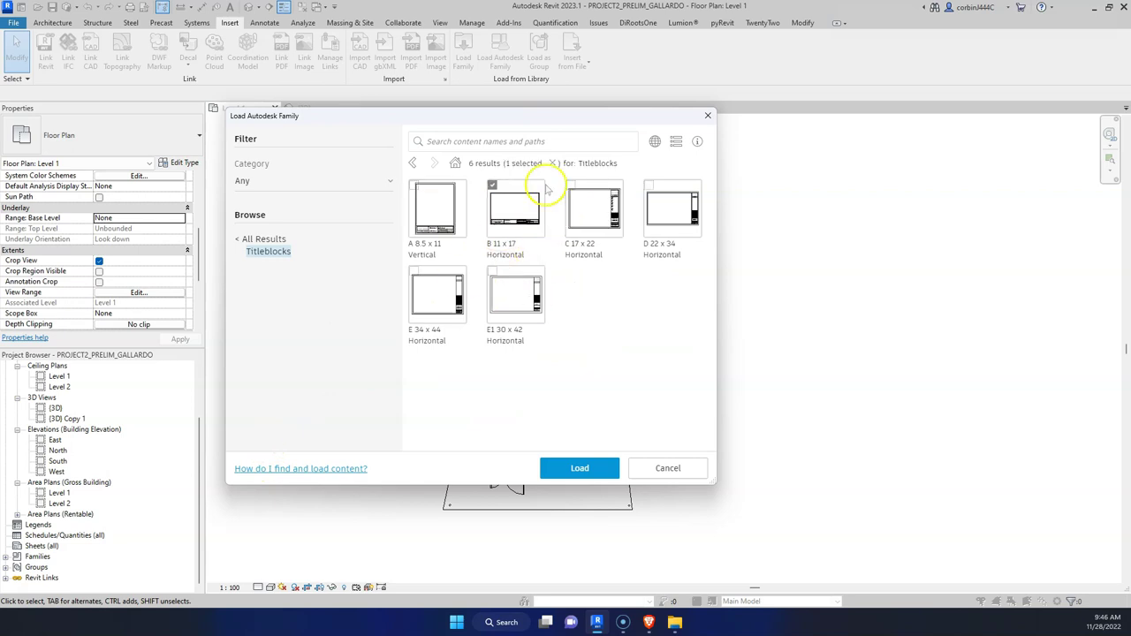
left_click(655, 146)
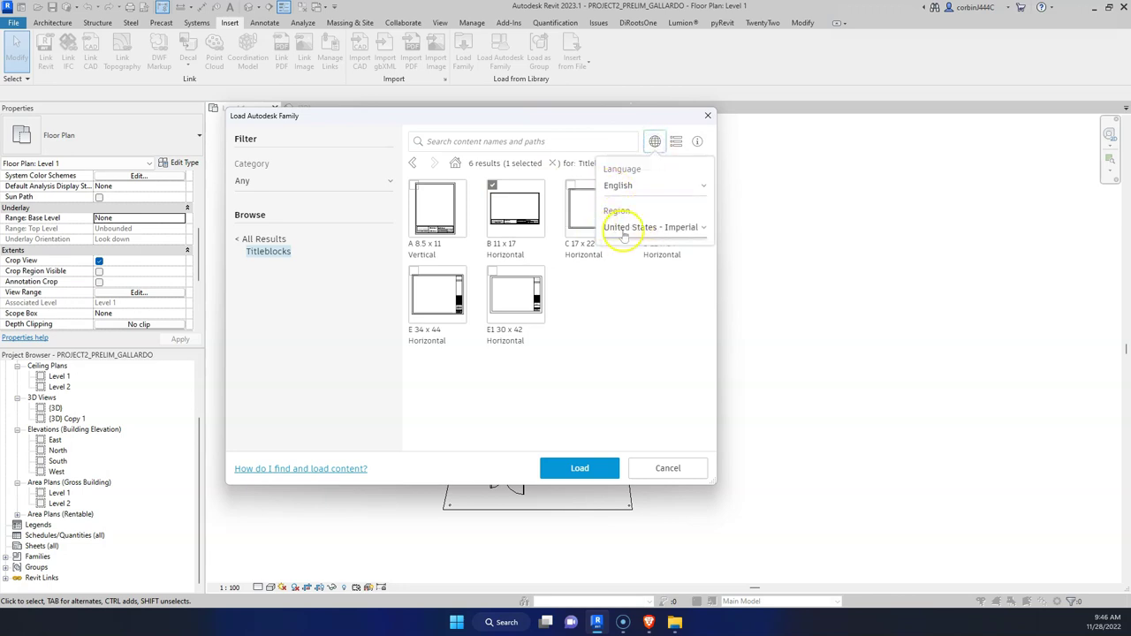
left_click(590, 303)
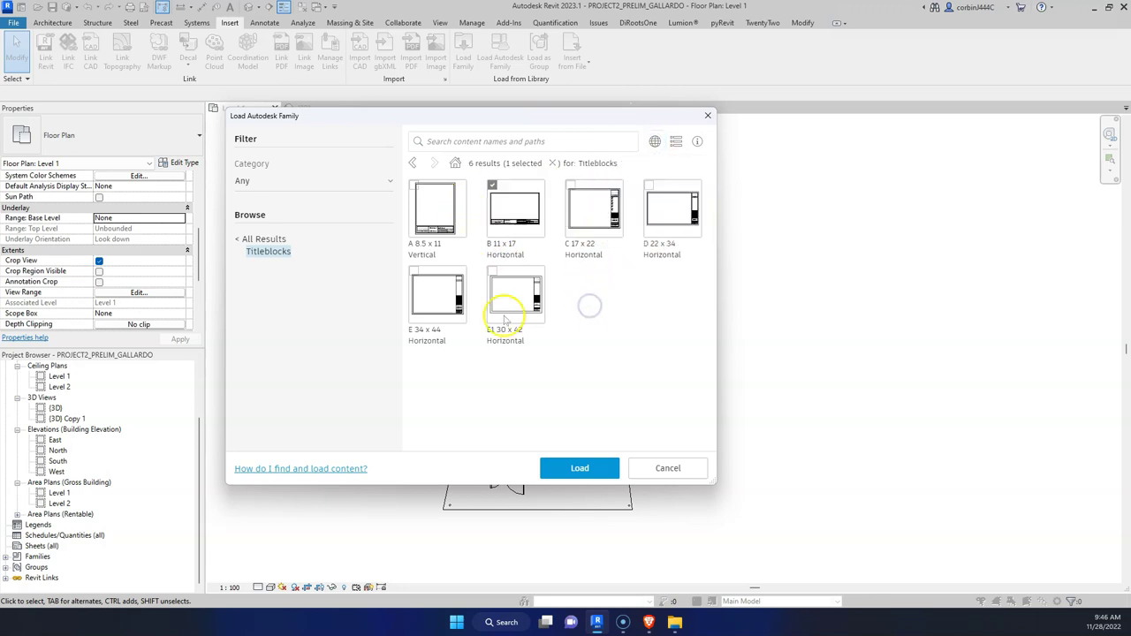
left_click(579, 469)
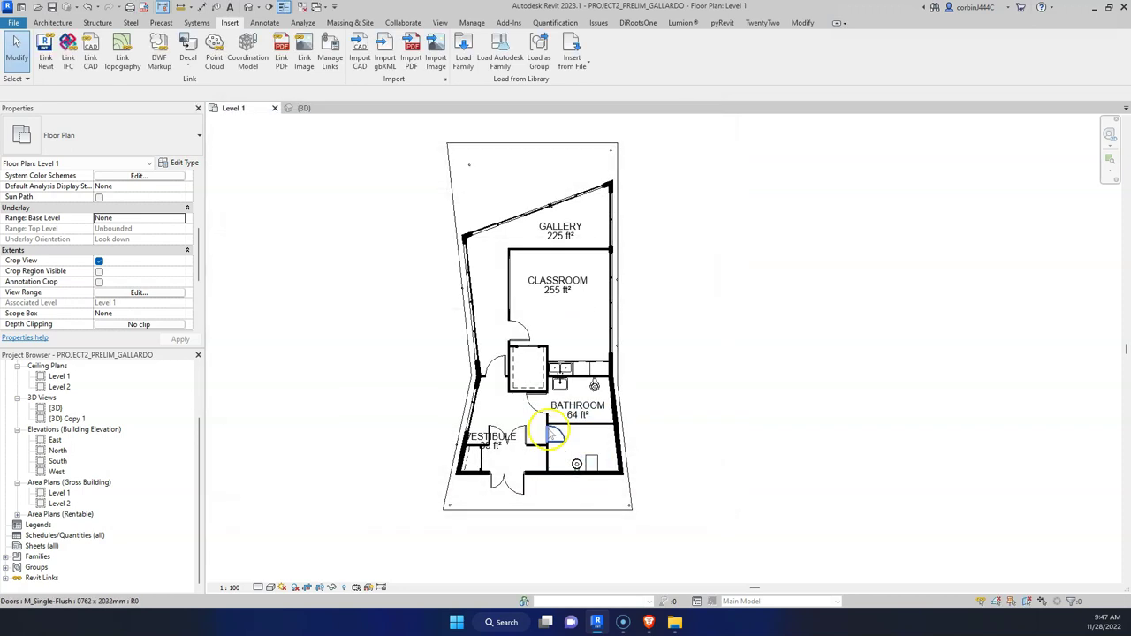
Create a new sheet with the B 11 x 17 Horizontal title block and open that title block family for editing.
right_click(42, 545)
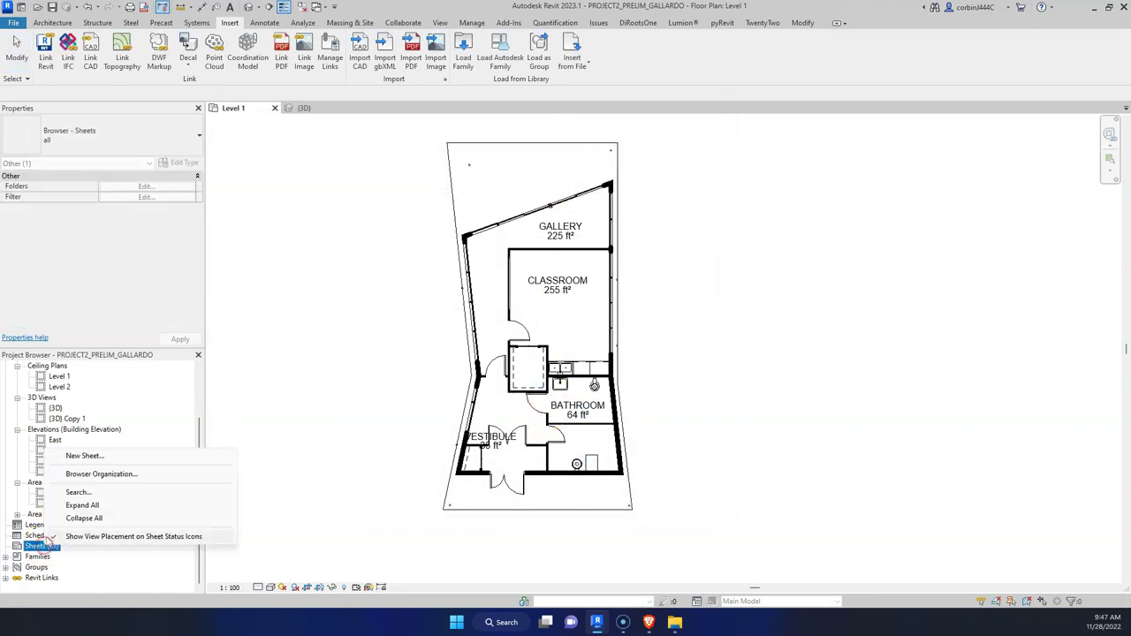
left_click(85, 456)
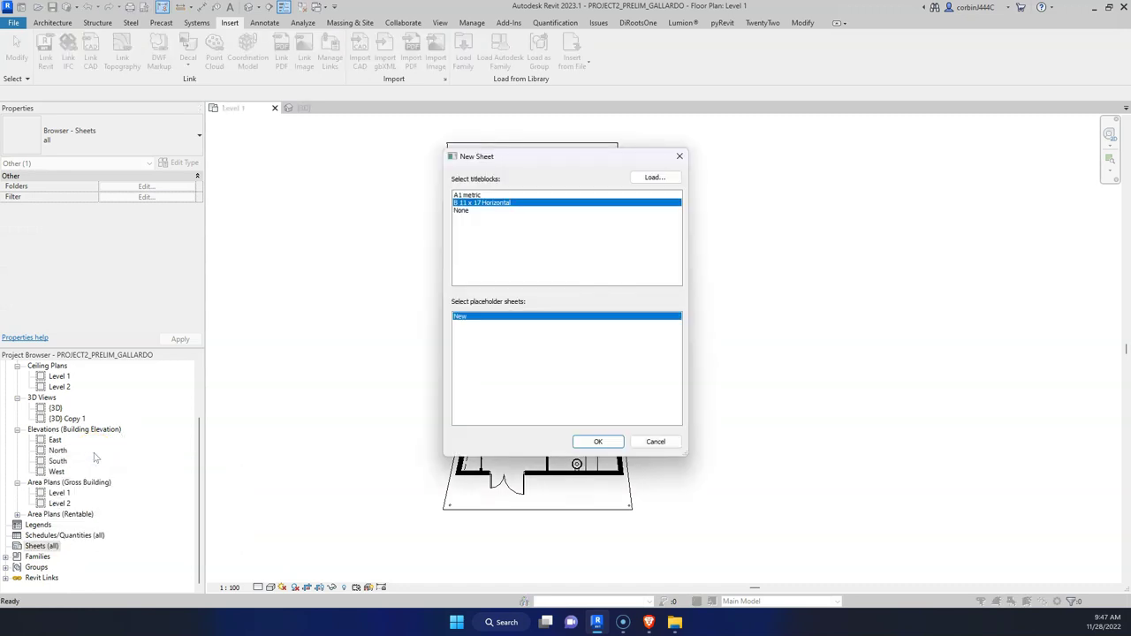
key("Return")
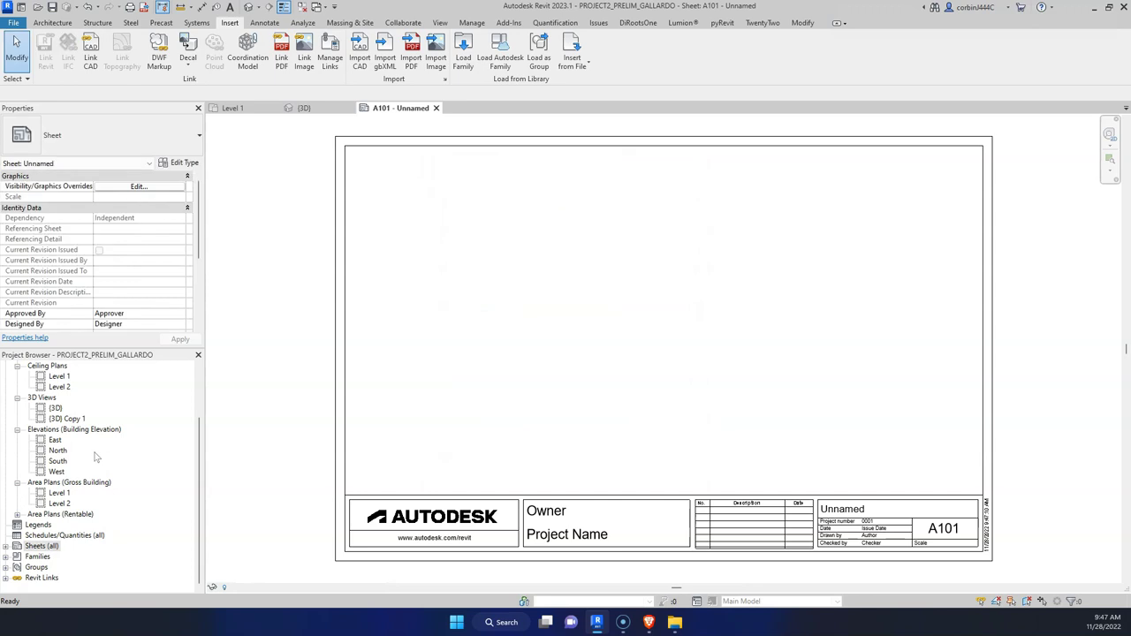
double_click(335, 386)
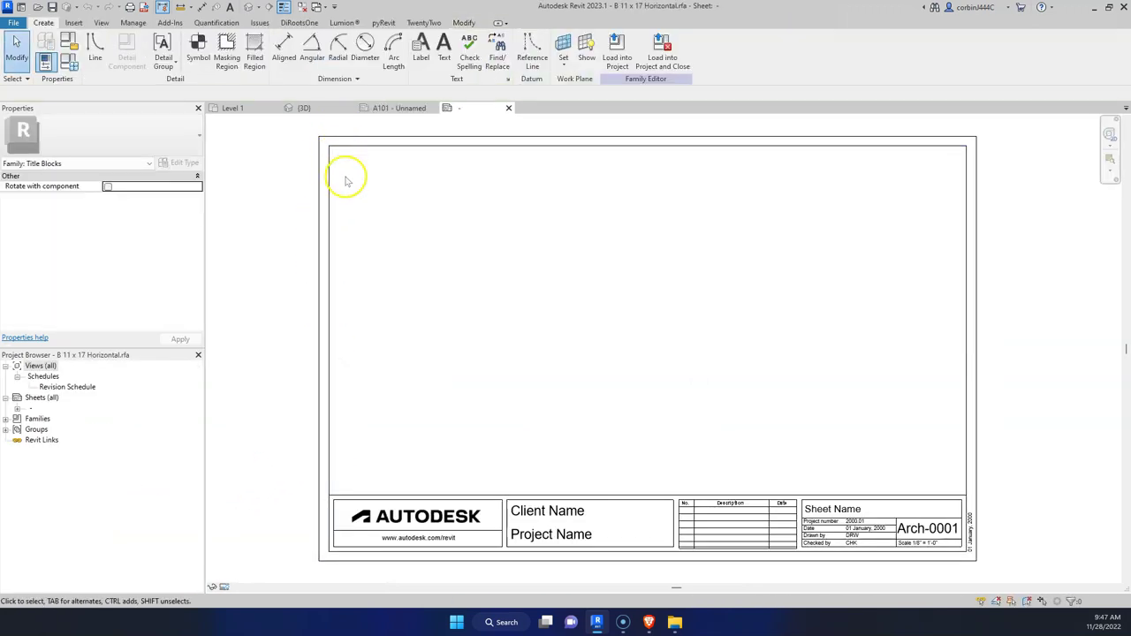
scroll(345, 177, "down", 2)
key("Tab")
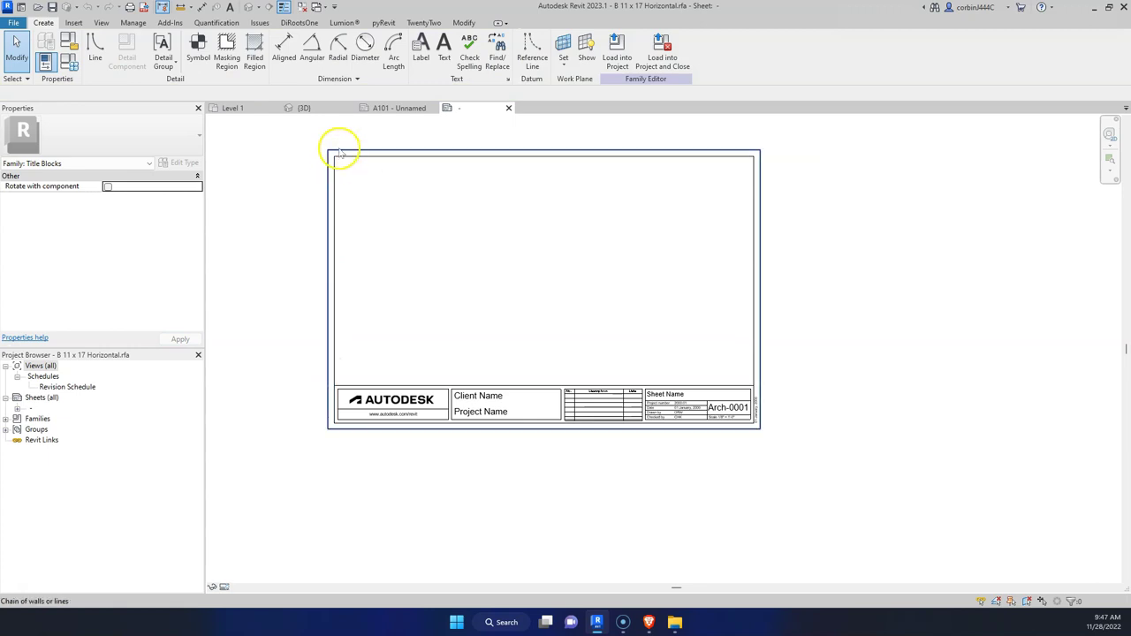
left_click(340, 150)
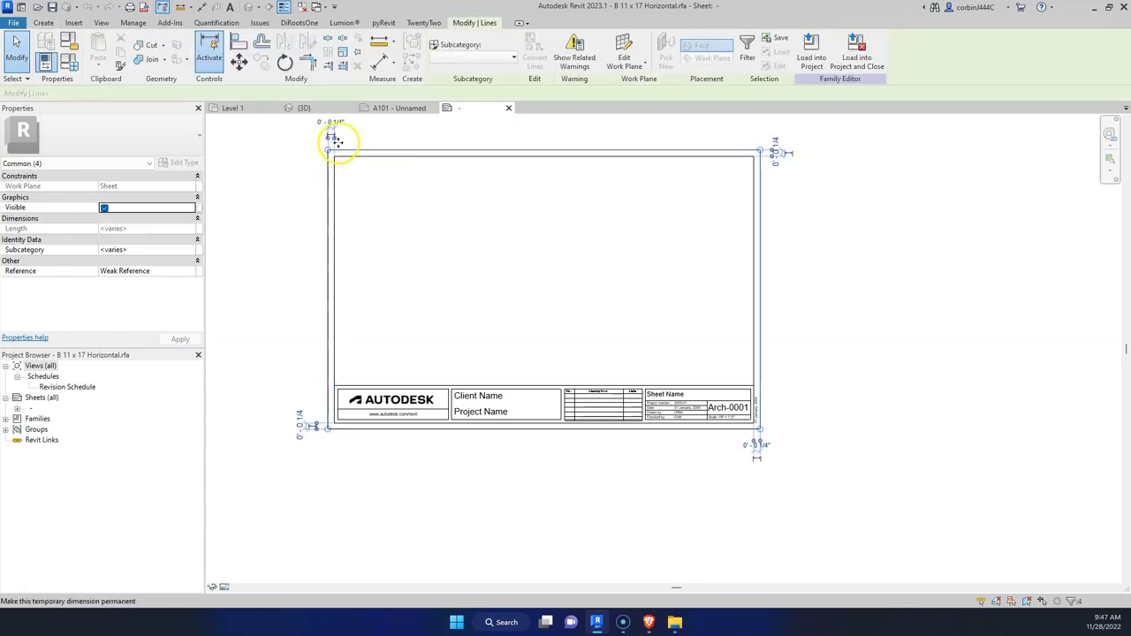
left_click(383, 250)
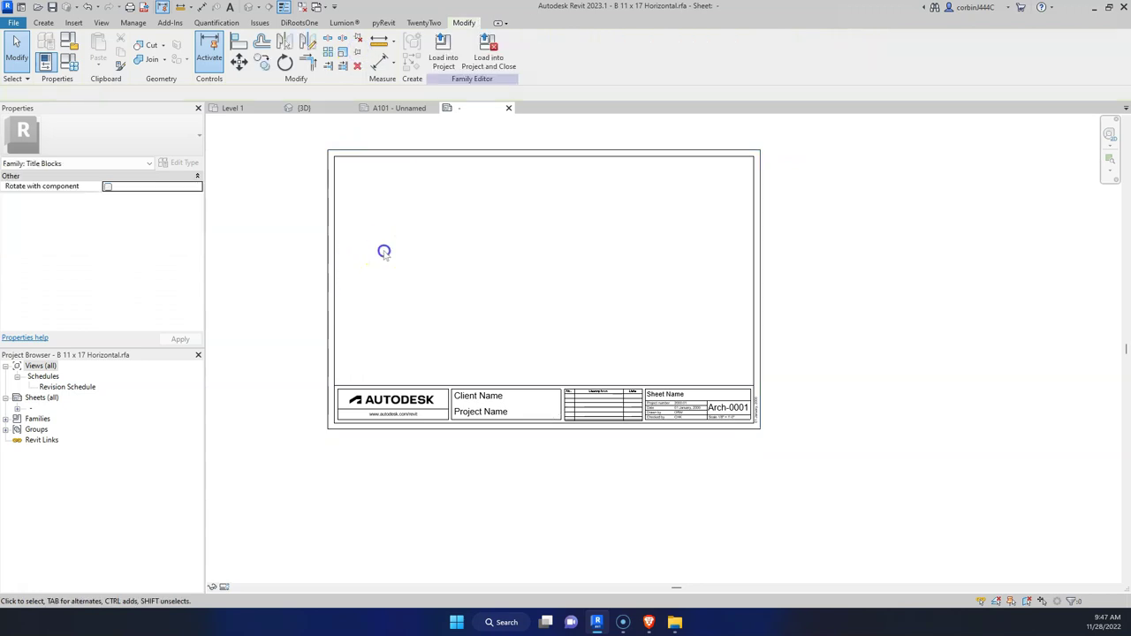
left_click(1011, 601)
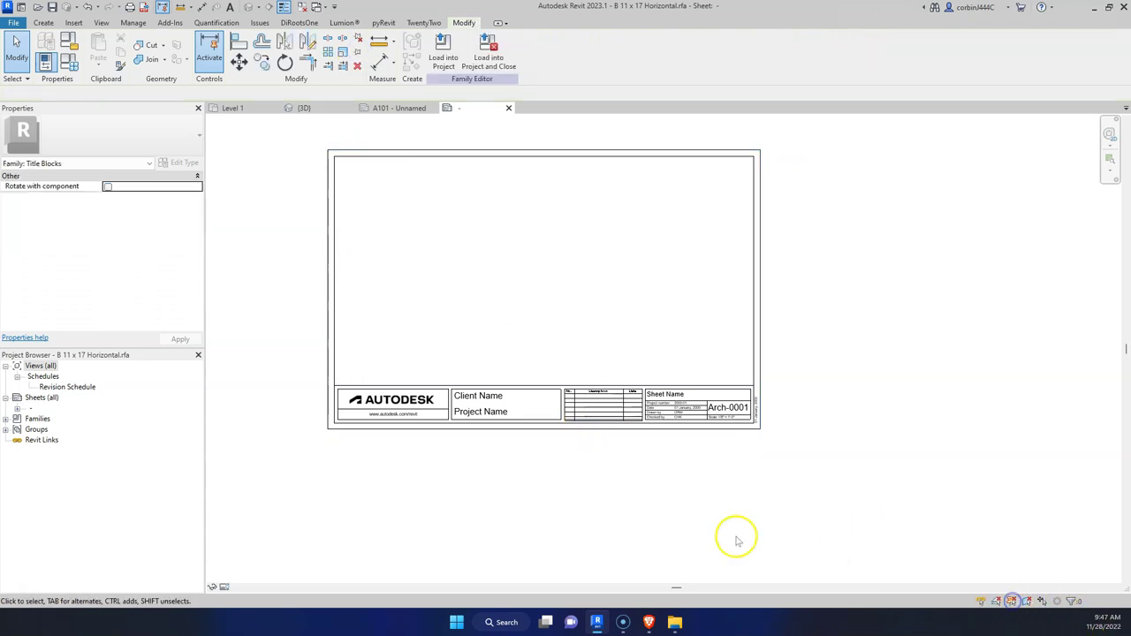
left_click_drag(336, 177, 322, 181)
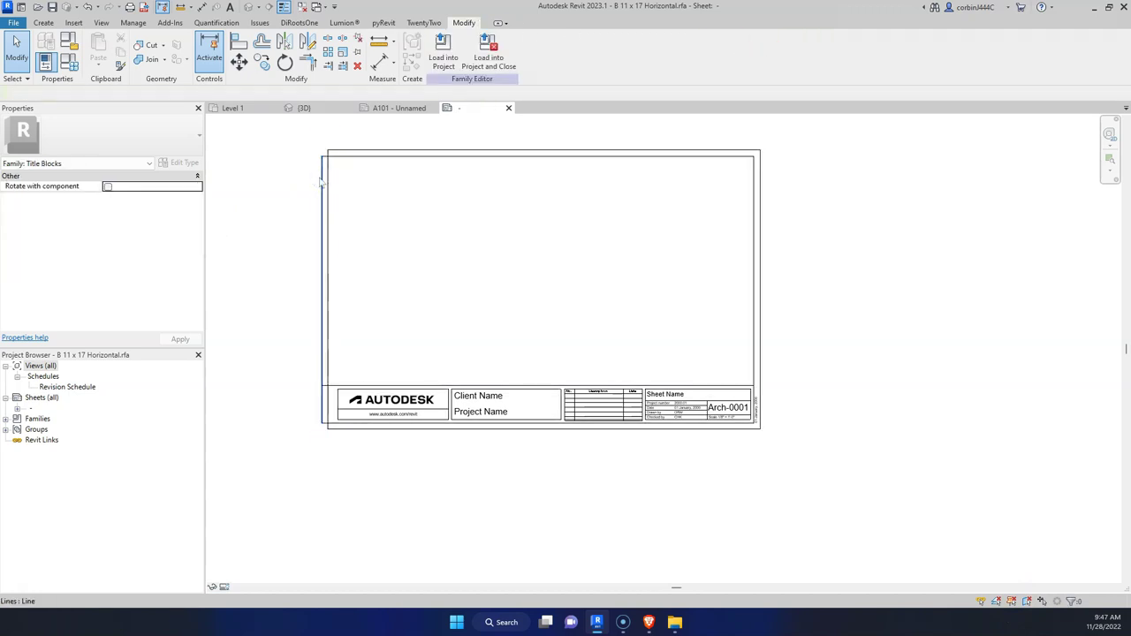
key("Escape")
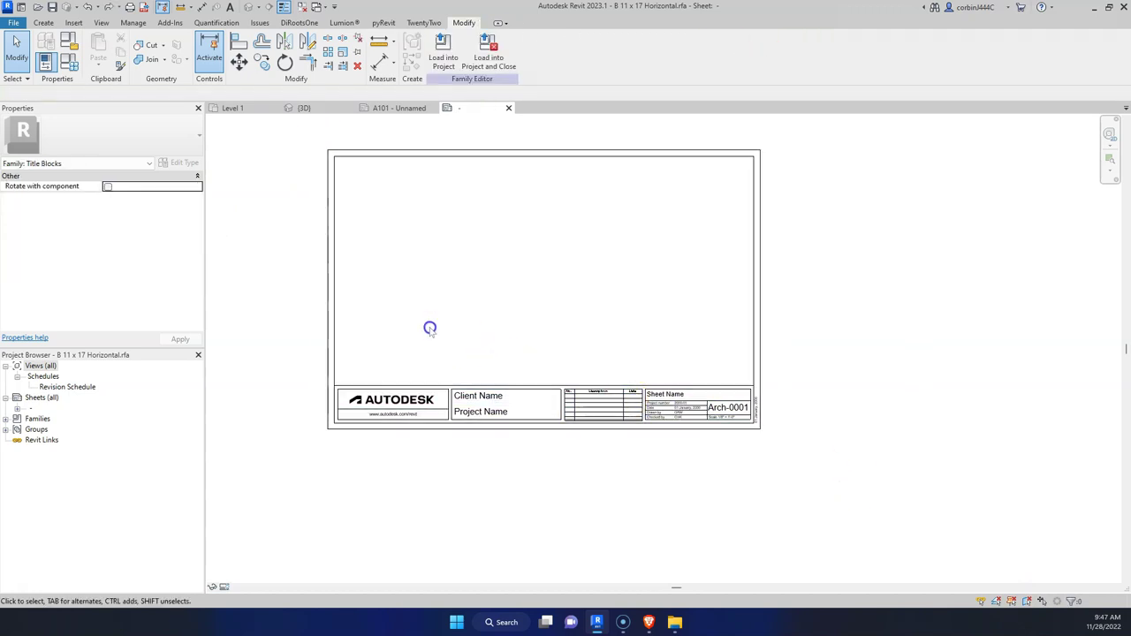
Move the Project Name and Sheet Name labels below the title block frame and delete the Client Name label.
left_click(481, 412)
left_click_drag(482, 412, 498, 466)
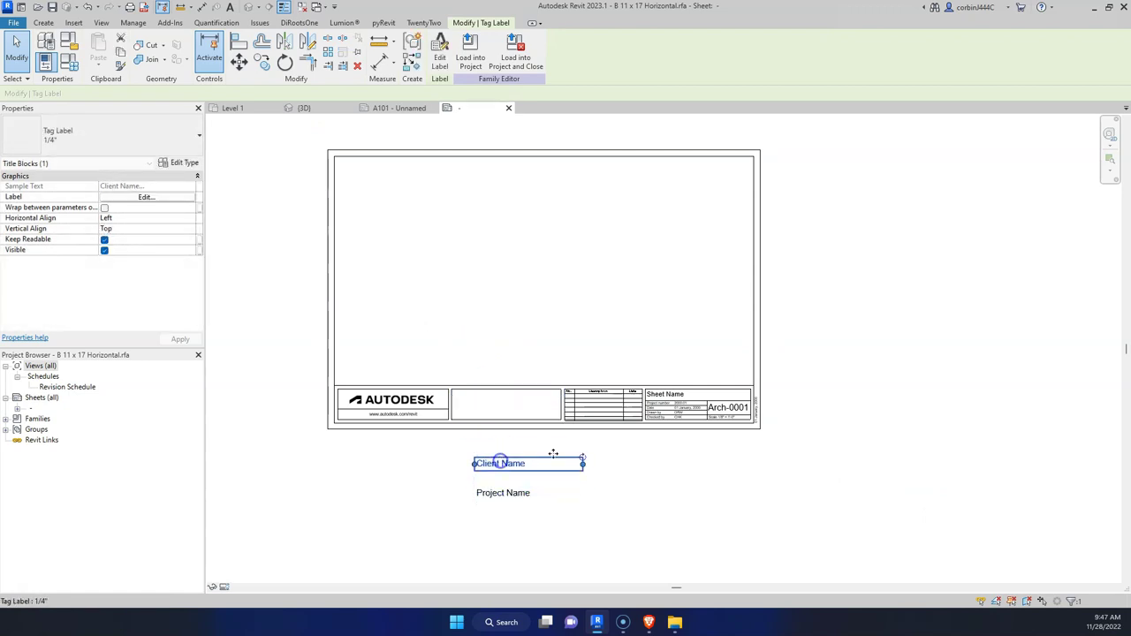
scroll(614, 464, "up", 2)
scroll(707, 371, "down", 1)
key("Delete")
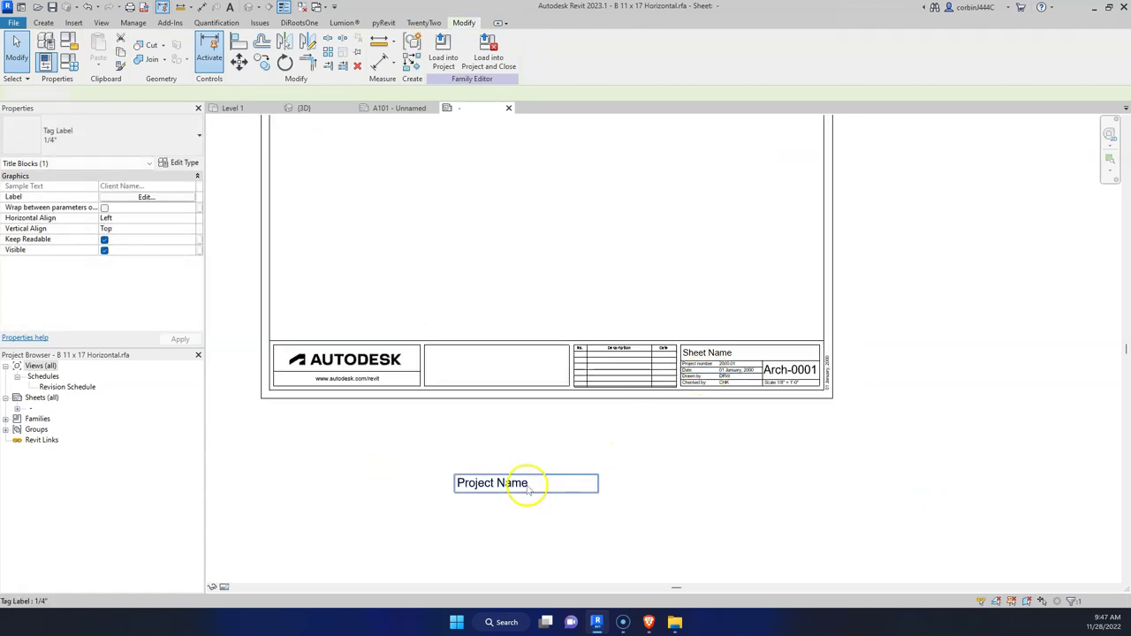
left_click(717, 353)
left_click_drag(717, 353, 485, 467)
Delete the inner border, logo, revision table and project information fields, keeping the outer border and vertical date label.
scroll(485, 466, "down", 2)
left_click_drag(319, 217, 757, 451)
scroll(757, 452, "up", 4)
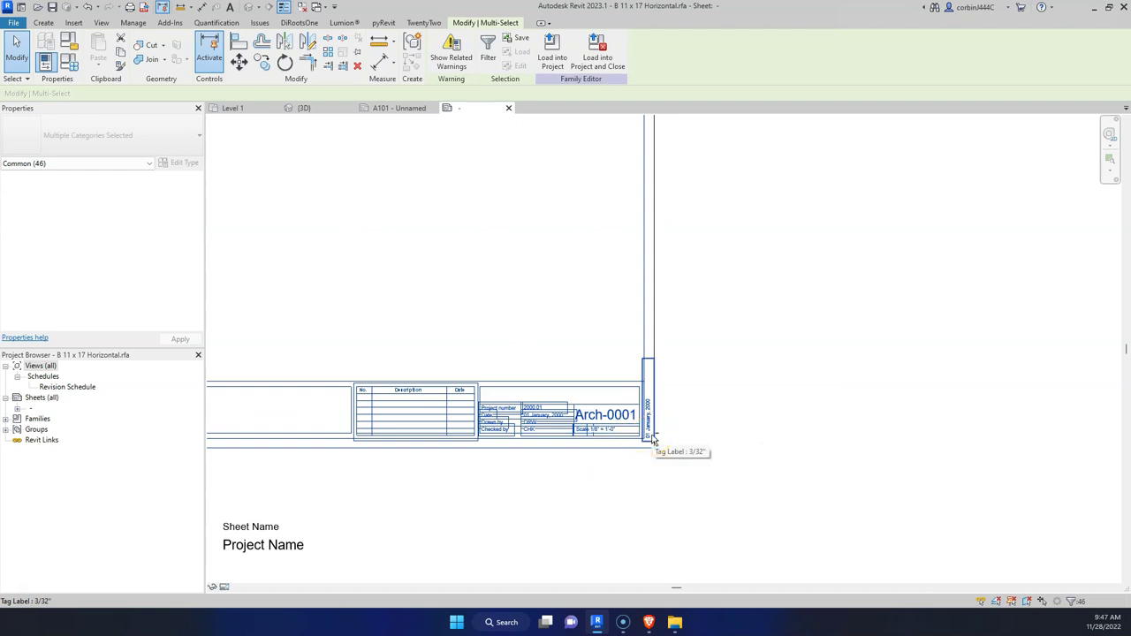
key("Delete")
scroll(707, 475, "down", 3)
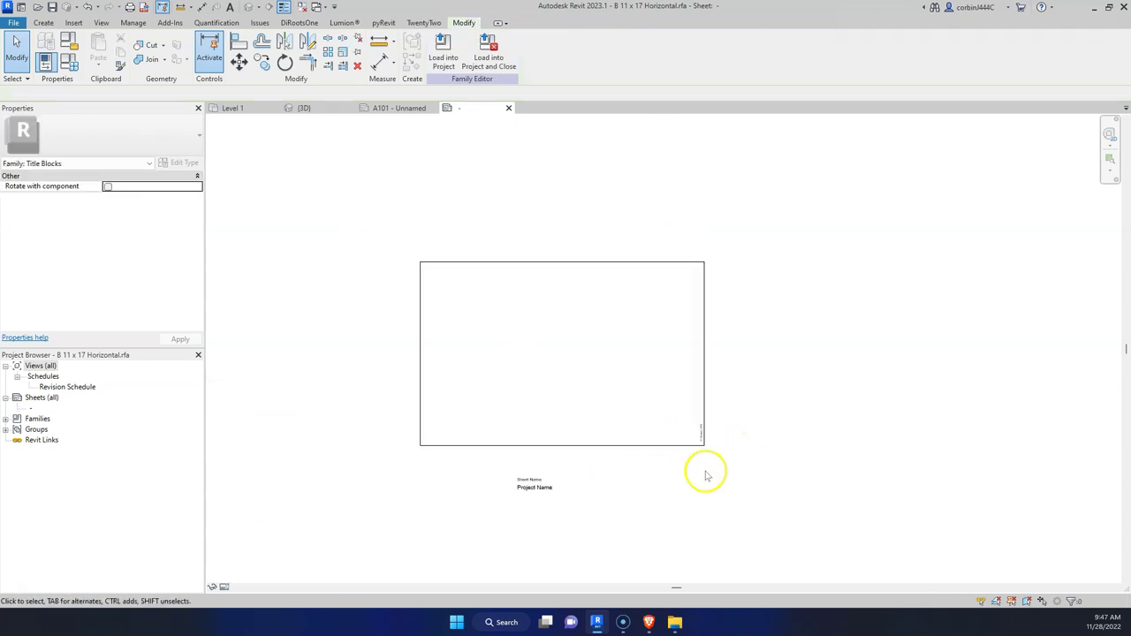
Move the Sheet Name and Project Name labels into the frame's lower-right corner and set their horizontal alignment to Right.
scroll(672, 482, "up", 3)
left_click_drag(403, 505, 619, 384)
left_click(625, 387)
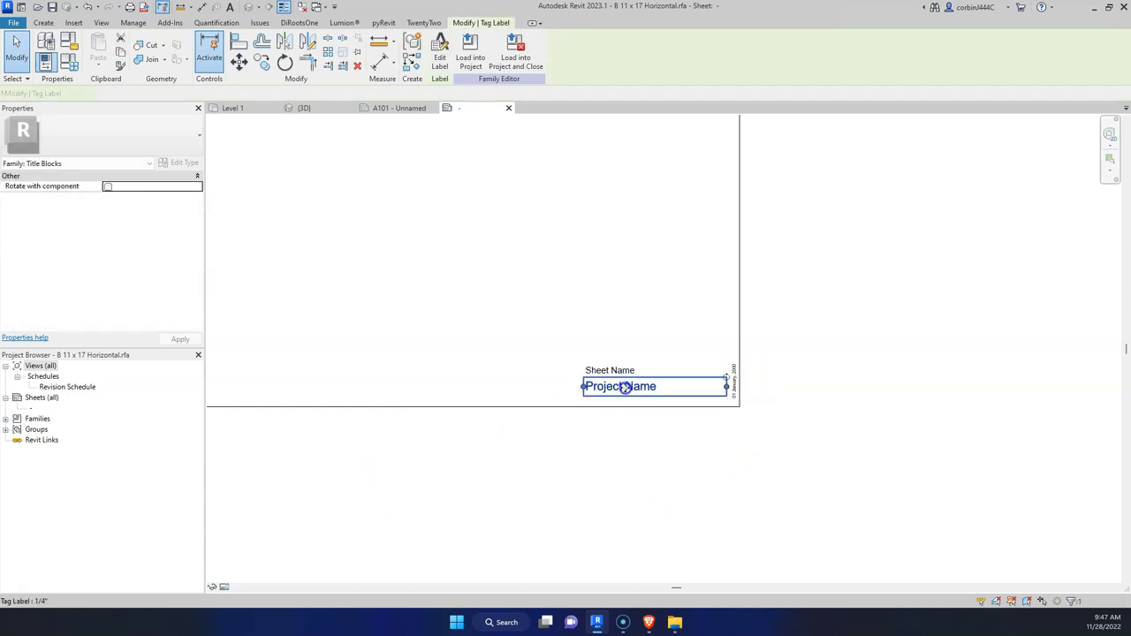
left_click(619, 370, "ctrl")
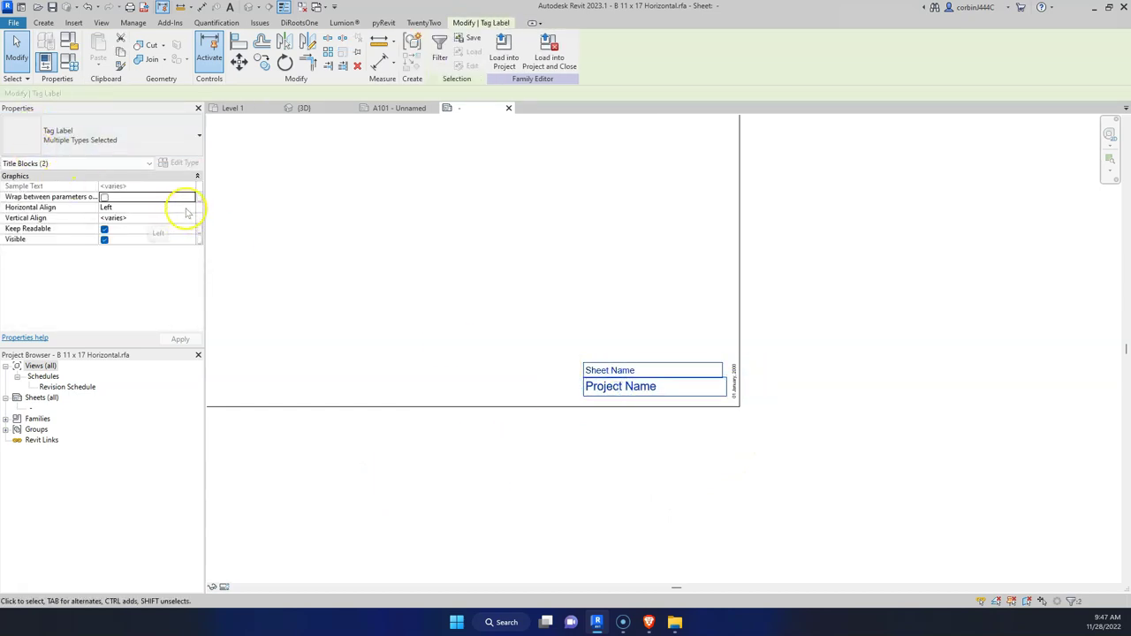
left_click(186, 209)
left_click(177, 236)
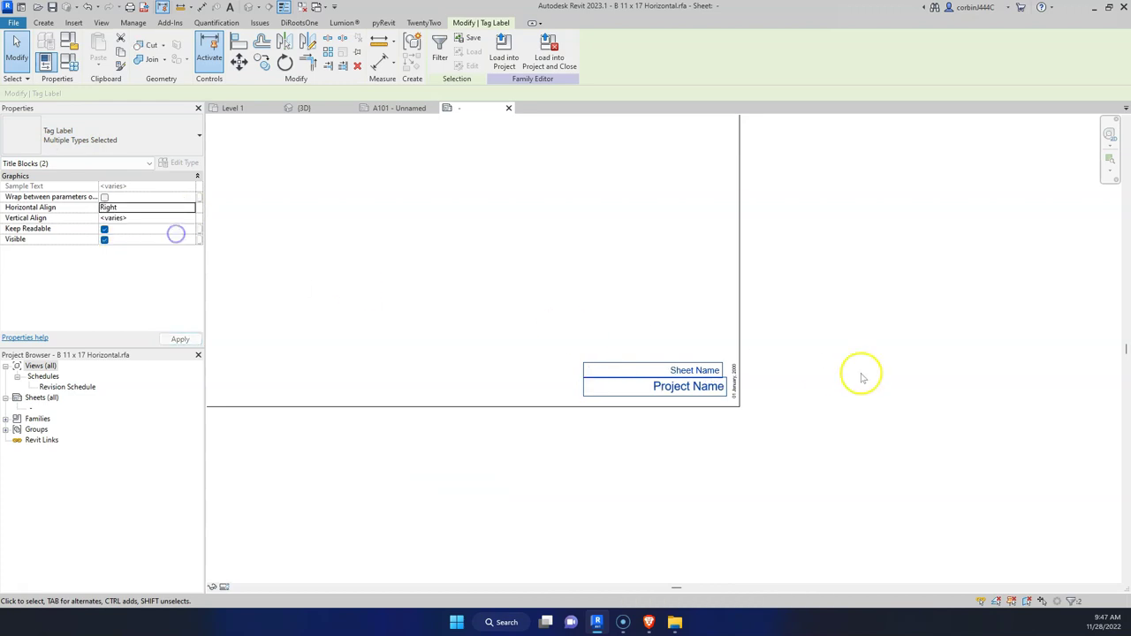
Reposition the Sheet Name and Project Name labels so their right edges line up beside the vertical date label.
scroll(707, 389, "up", 5)
left_click(662, 411)
left_click(492, 323)
left_click_drag(491, 323, 486, 317)
left_click(520, 434)
left_click_drag(521, 433, 481, 340)
left_click(805, 377)
scroll(805, 377, "down", 5)
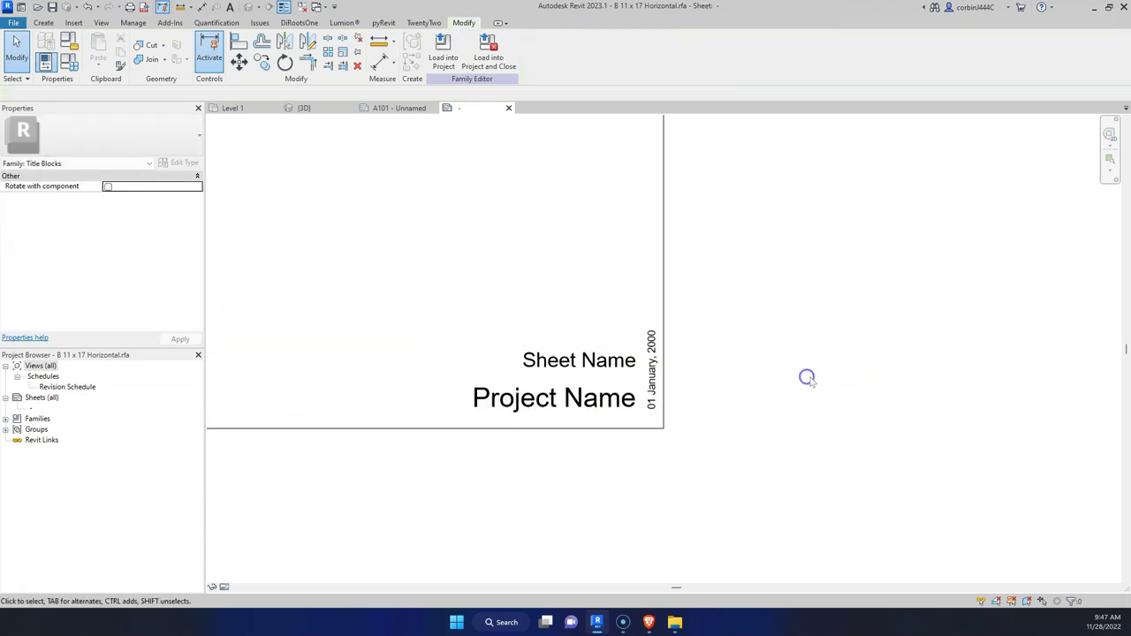
Move the Sheet Name and Project Name labels up together to make room for a text line beneath them.
scroll(715, 434, "down", 1)
scroll(649, 451, "up", 4)
scroll(649, 451, "up", 3)
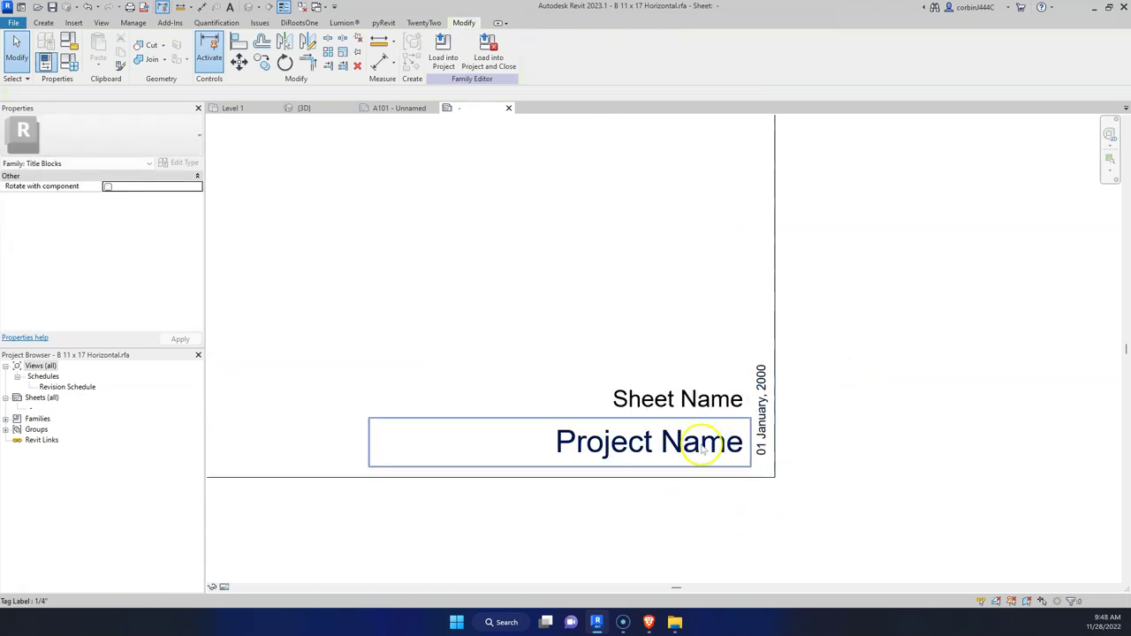
left_click(698, 440)
left_click(688, 409, "ctrl")
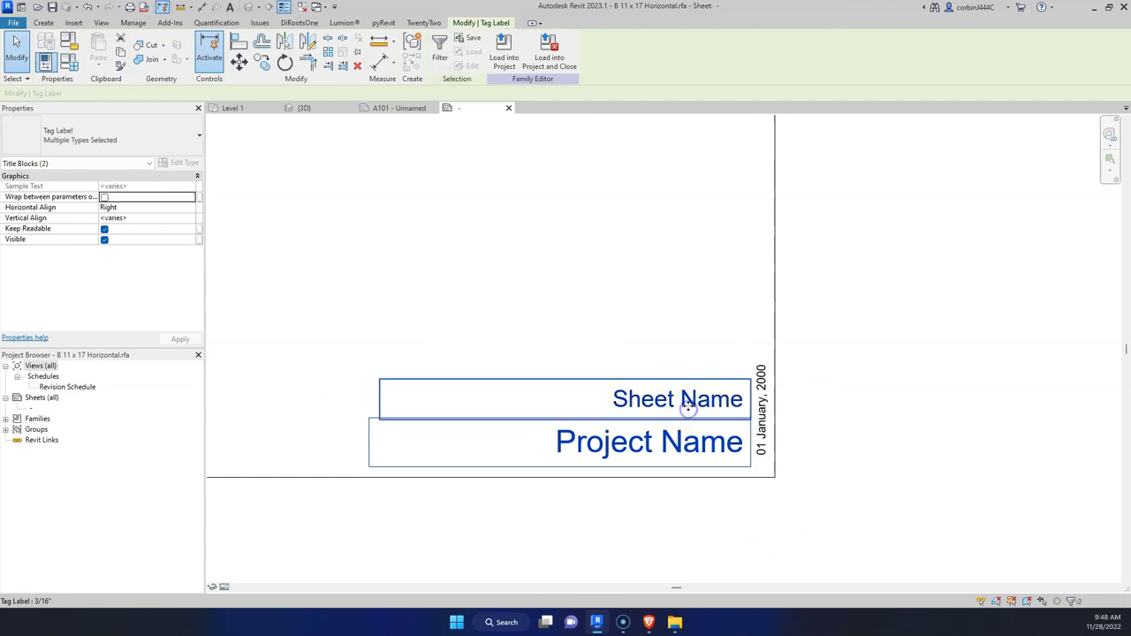
left_click(683, 411)
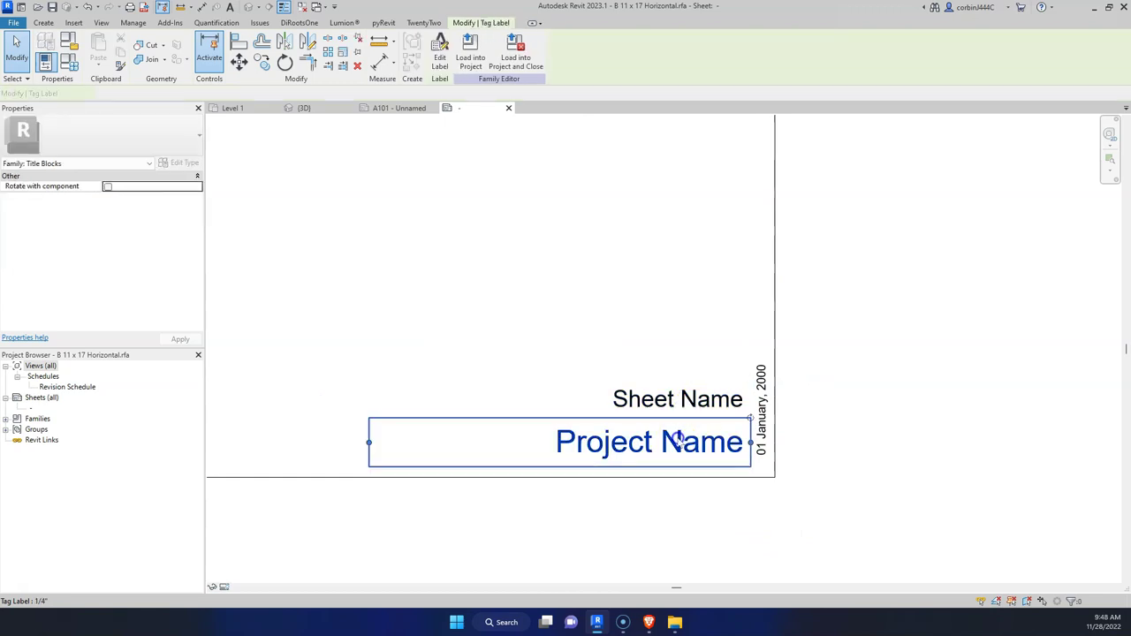
left_click(737, 443)
left_click(678, 407, "ctrl")
left_click_drag(674, 397, 677, 370)
left_click(495, 263)
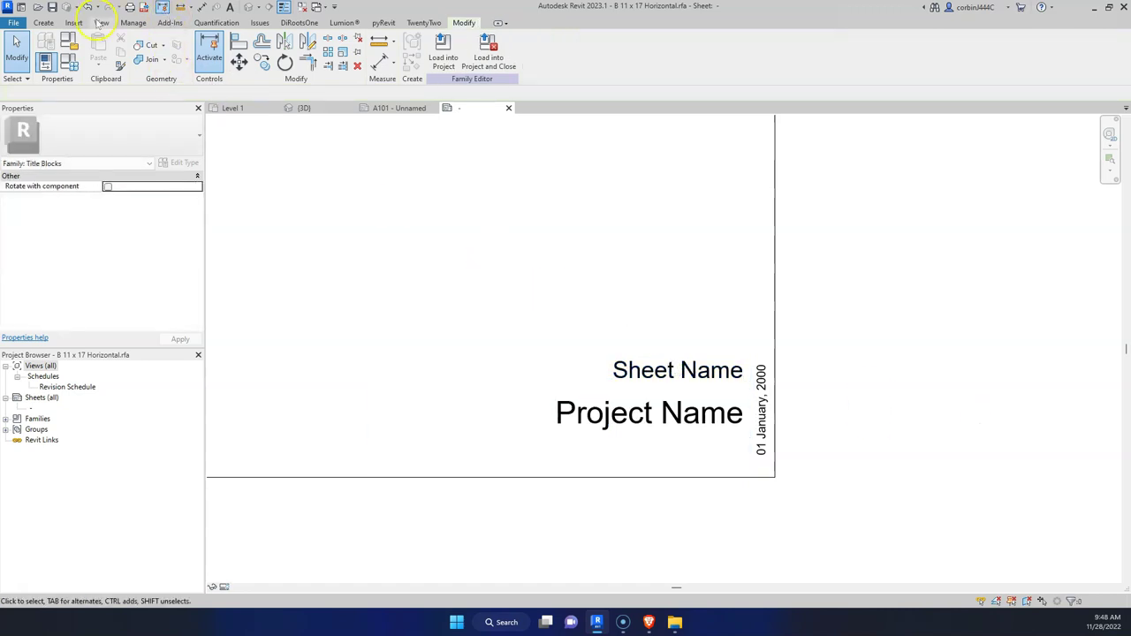
Place a text note reading FIRST NAME LAST NAME under the Project Name label.
left_click(229, 7)
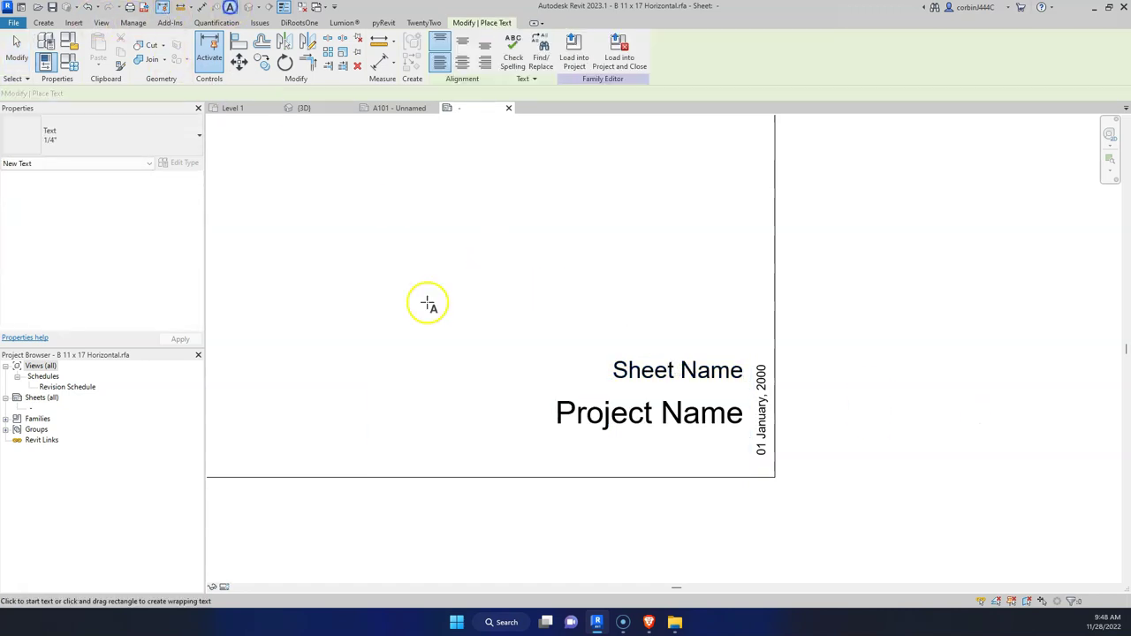
left_click(654, 440)
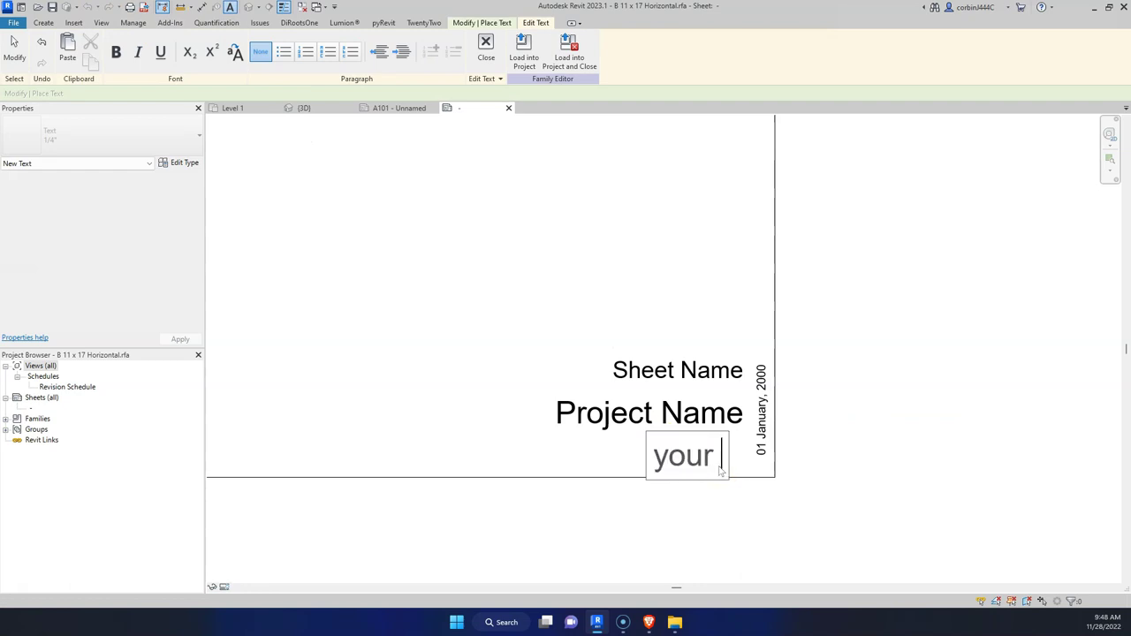
key("BackSpace")
key("BackSpace")
key("BackSpace")
key("BackSpace")
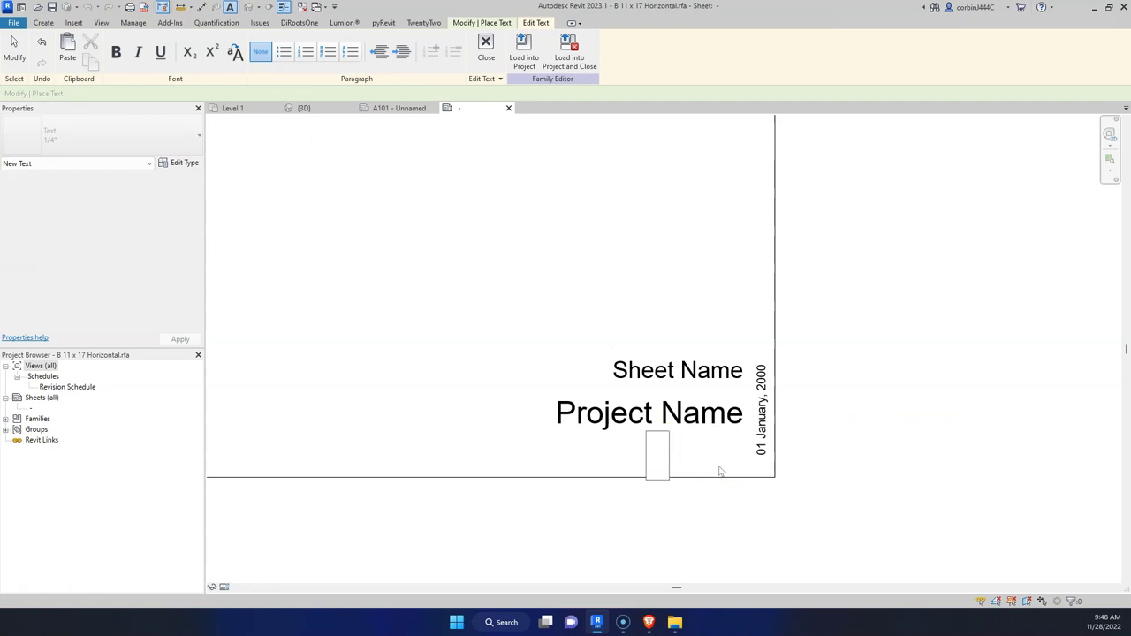
type("FIRST NAME")
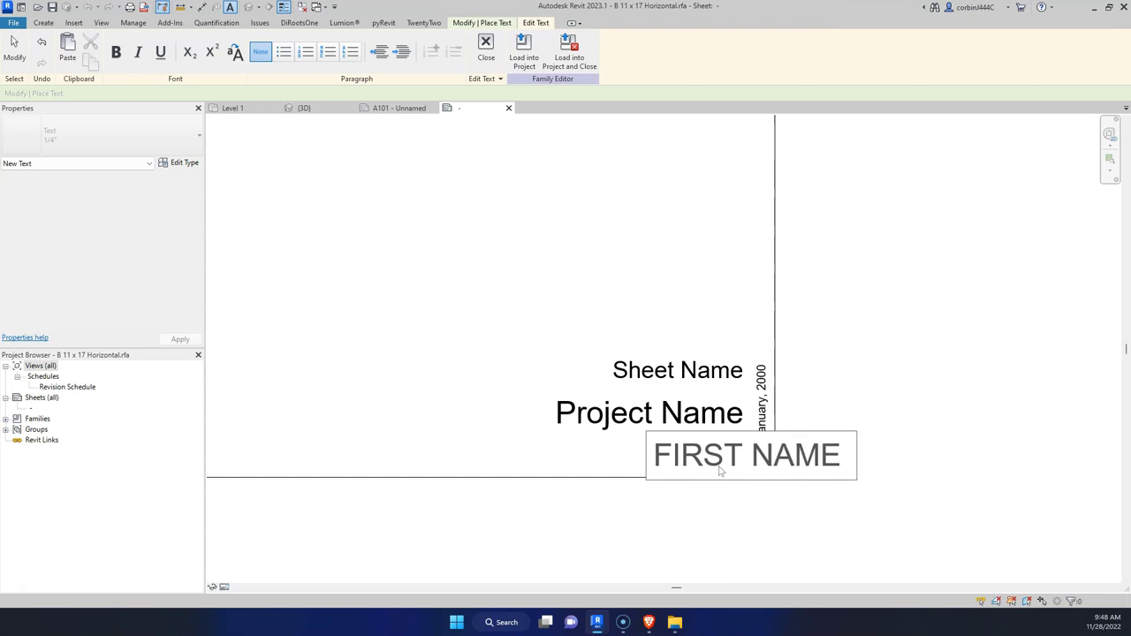
type(" LAST NAME")
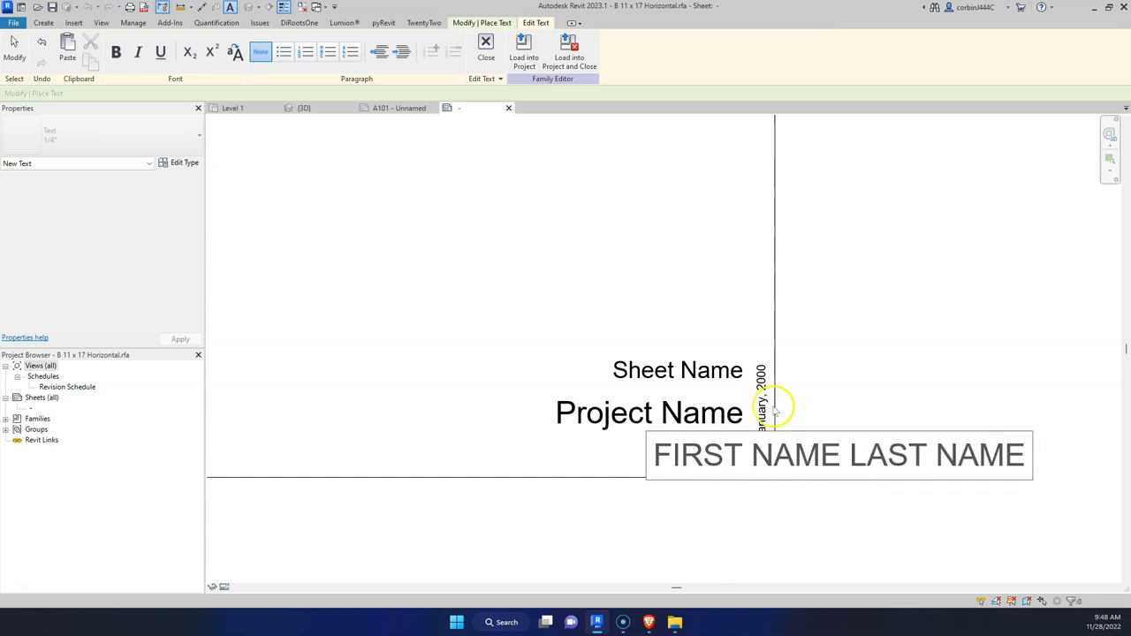
left_click(972, 359)
Right-align the FIRST NAME LAST NAME text and line up its right edge with the labels above, inside the frame.
left_click_drag(934, 455, 653, 441)
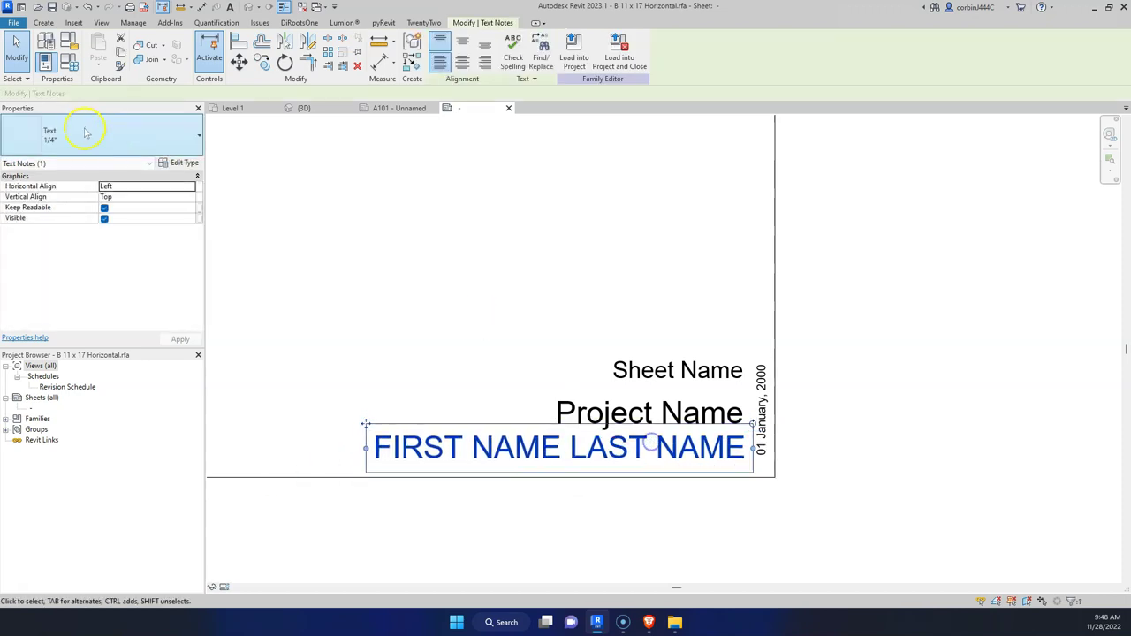
left_click(189, 187)
left_click(157, 216)
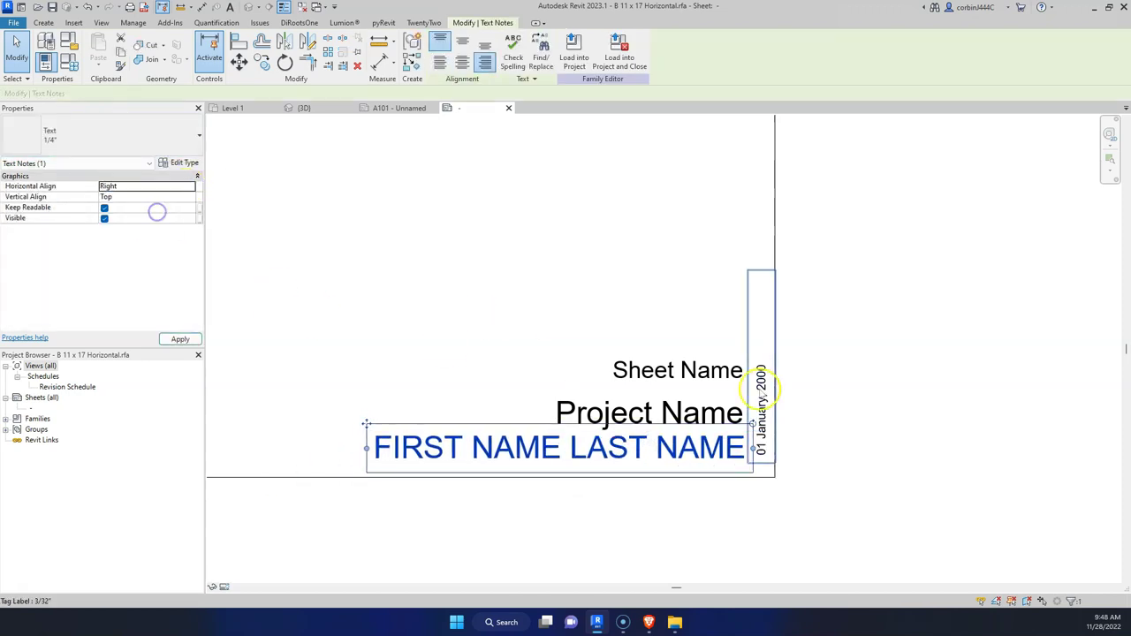
mouse_move(362, 424)
left_mouse_down()
mouse_move(348, 424)
mouse_move(361, 424)
left_mouse_up()
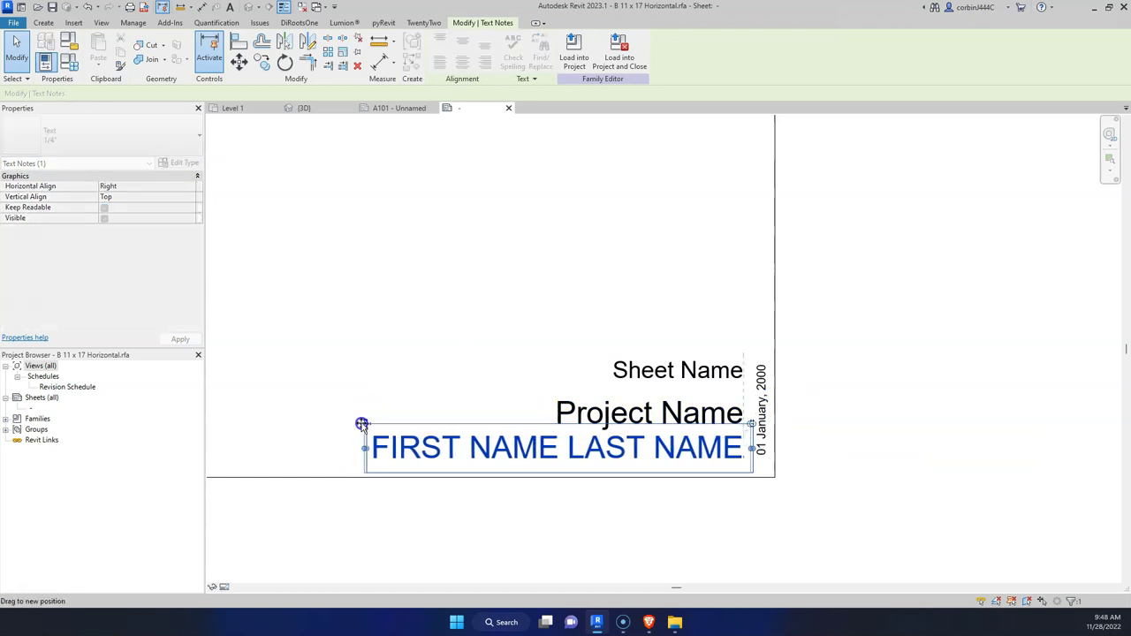
left_click(890, 449)
Tighten the vertical spacing between the Sheet Name label, the Project Name label and the FIRST NAME LAST NAME text.
left_click_drag(707, 412, 687, 397)
key("Escape")
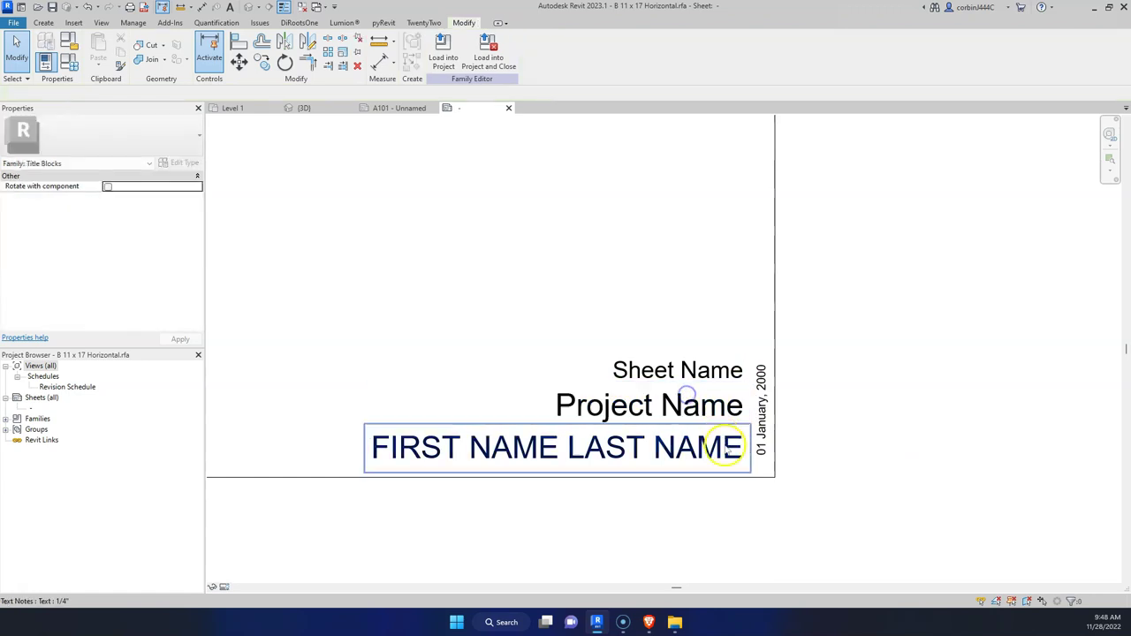
scroll(883, 462, "down", 3)
left_click(714, 443)
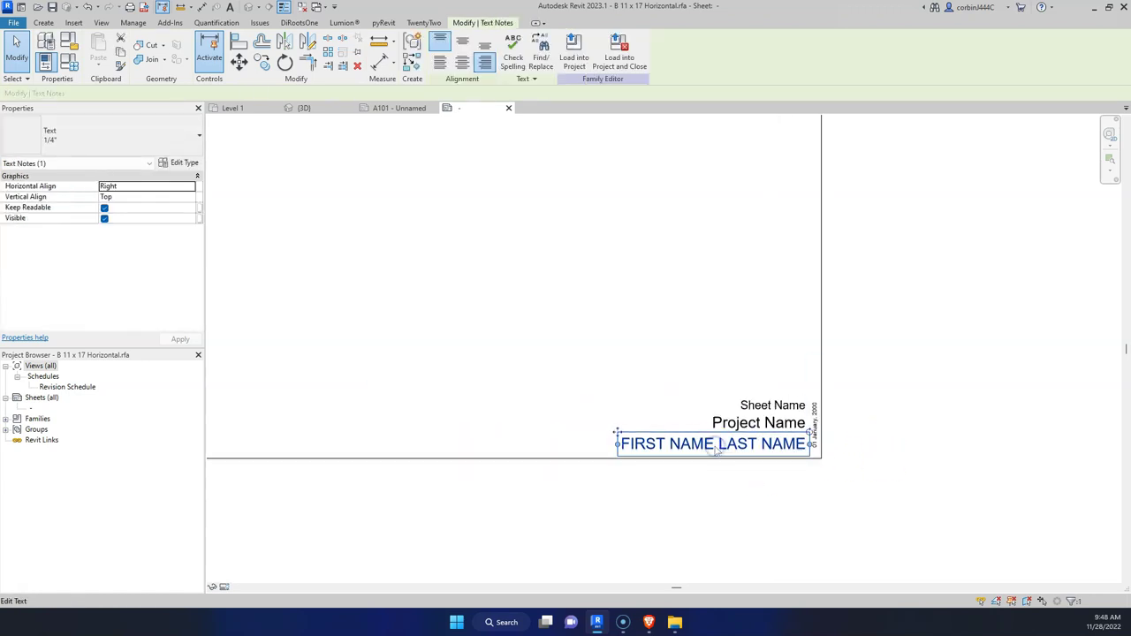
left_click_drag(714, 446, 714, 441)
key("Escape")
left_click(763, 404)
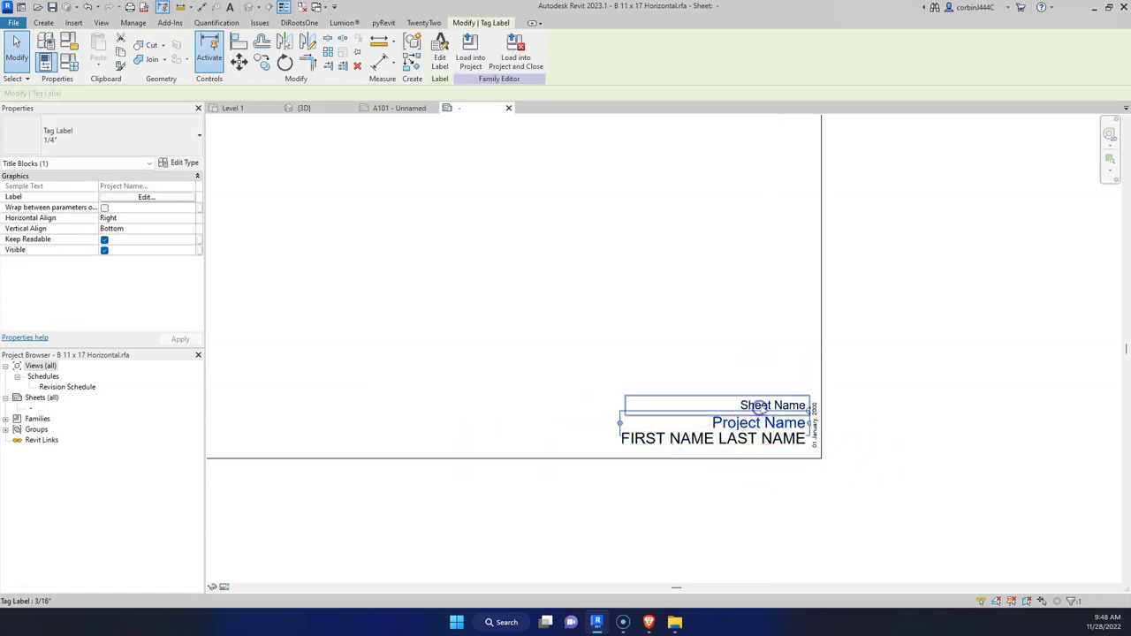
left_click_drag(763, 404, 764, 409)
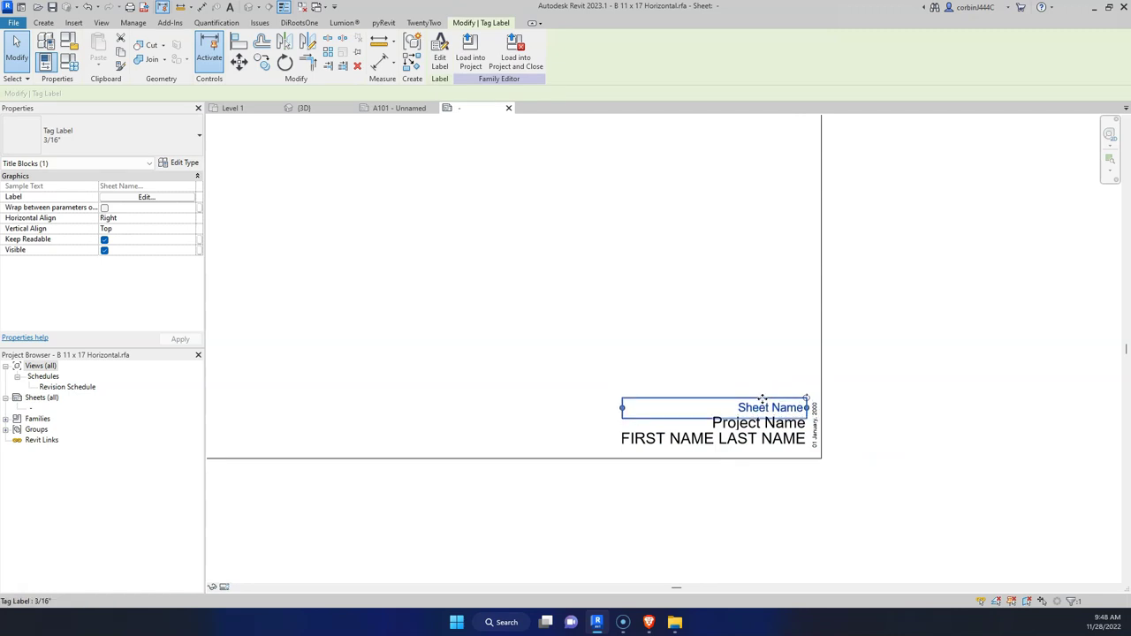
key("Escape")
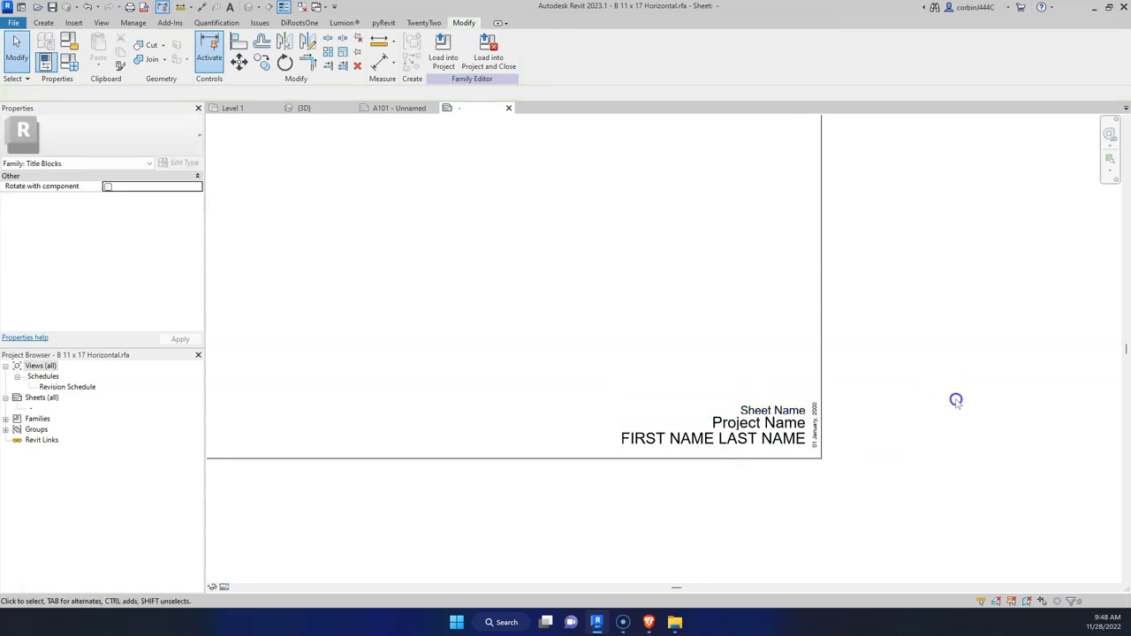
Move the Sheet Name and Project Name labels up to space the three title block text lines evenly.
scroll(760, 437, "up", 3)
left_click(778, 378)
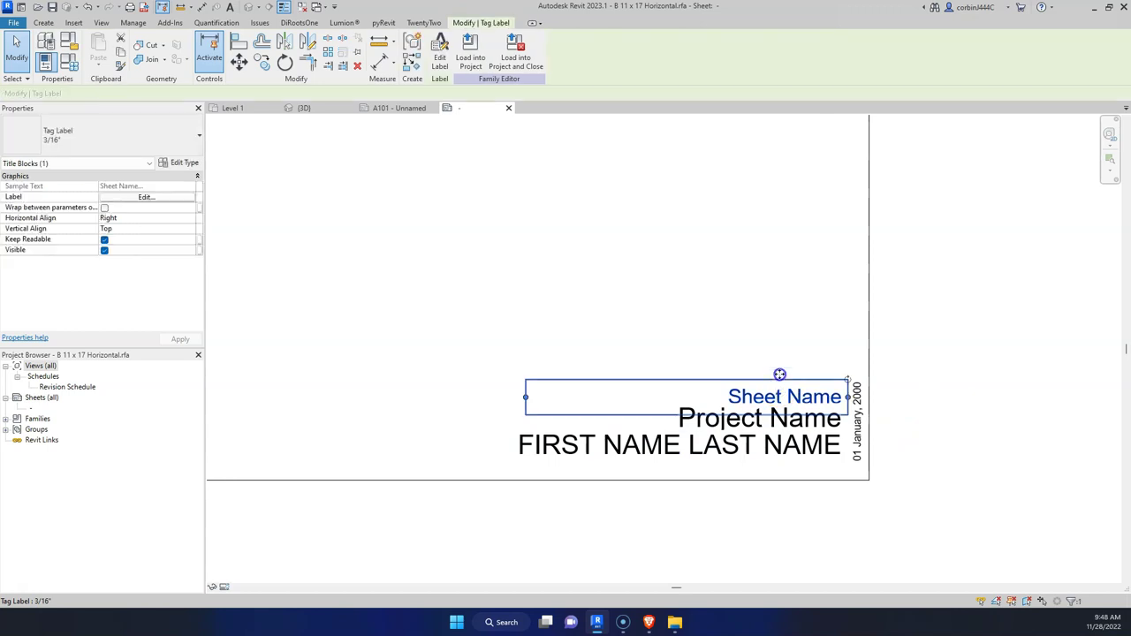
left_click_drag(778, 379, 777, 363)
left_click(769, 421)
left_click_drag(769, 420, 767, 410)
key("Escape")
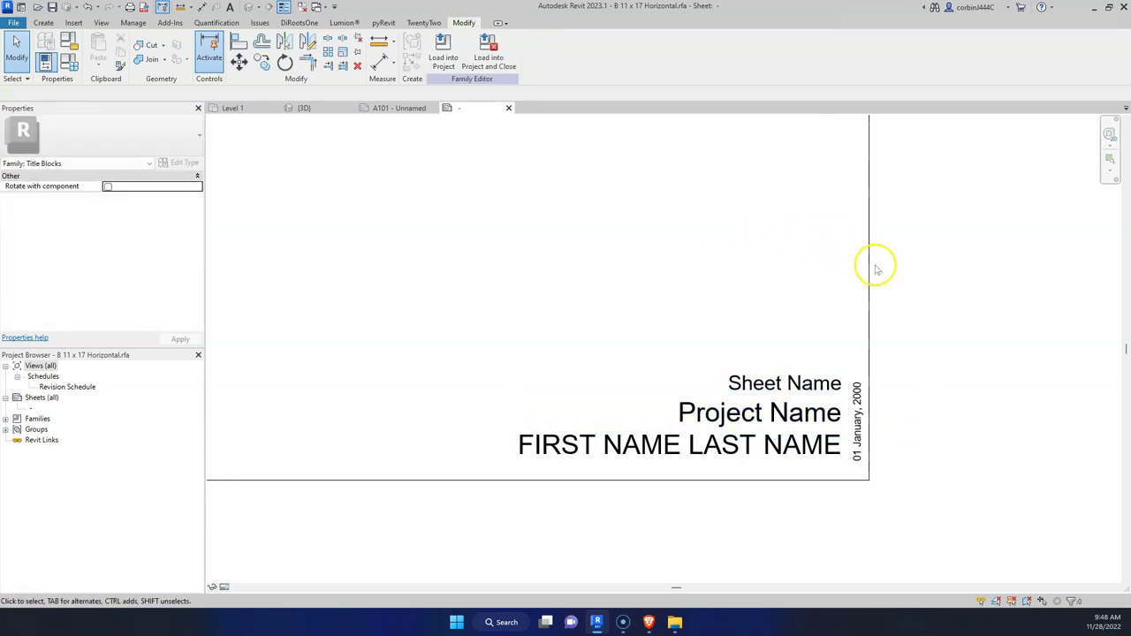
Save the title block family as gbc B 11 x 17 Horizontal in the Student Questions folder and load it into the project, closing the family.
scroll(682, 480, "down", 3)
scroll(884, 442, "down", 2)
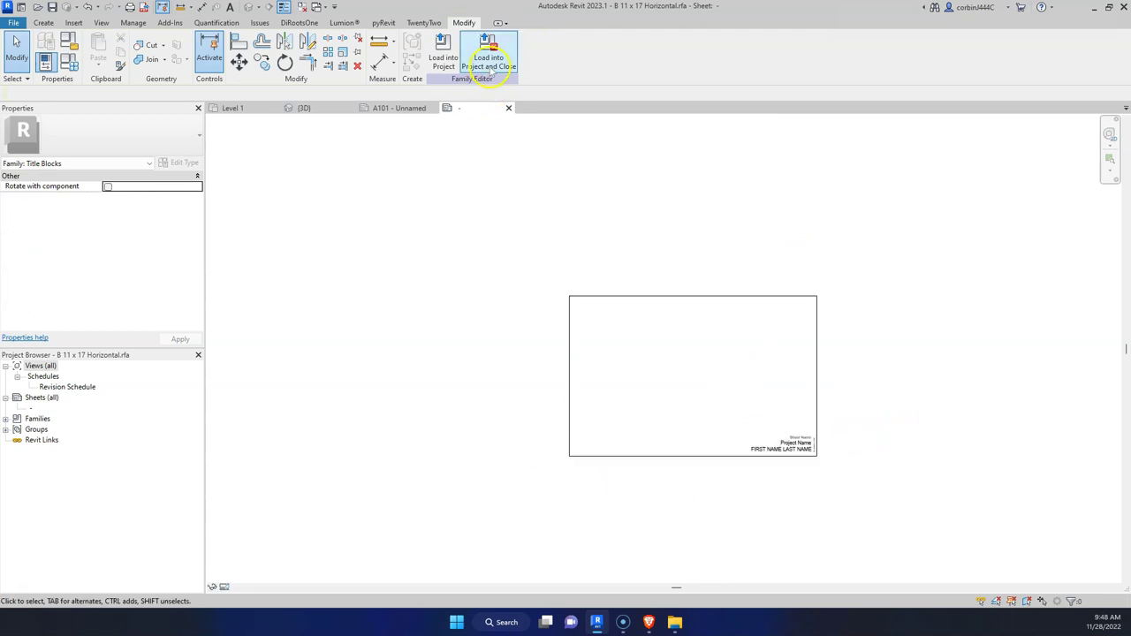
left_click(488, 57)
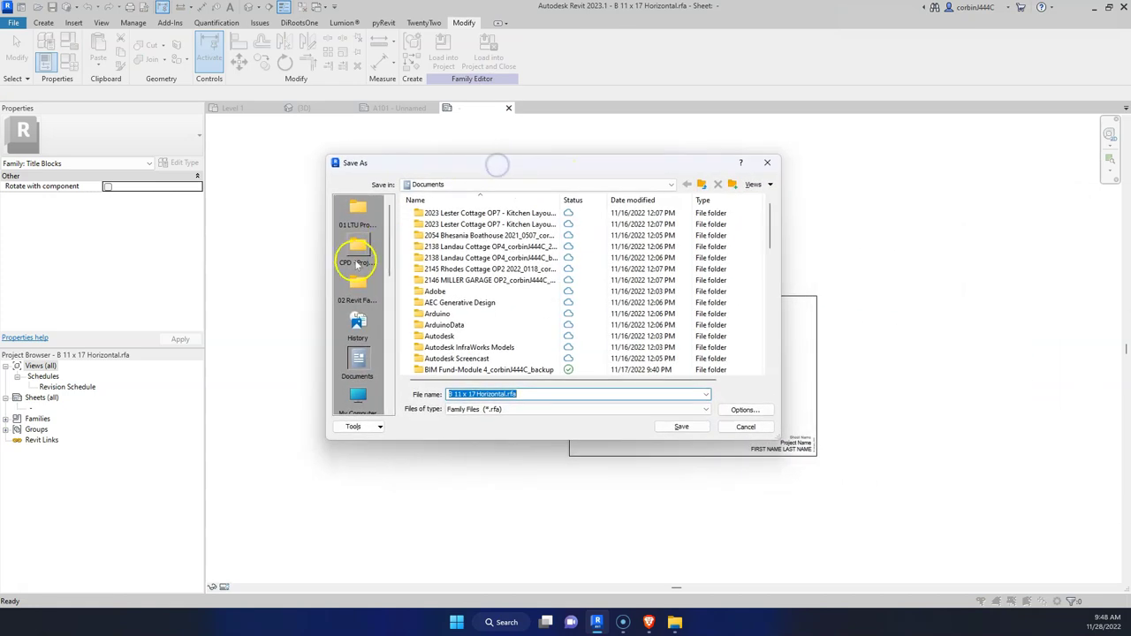
key("Return")
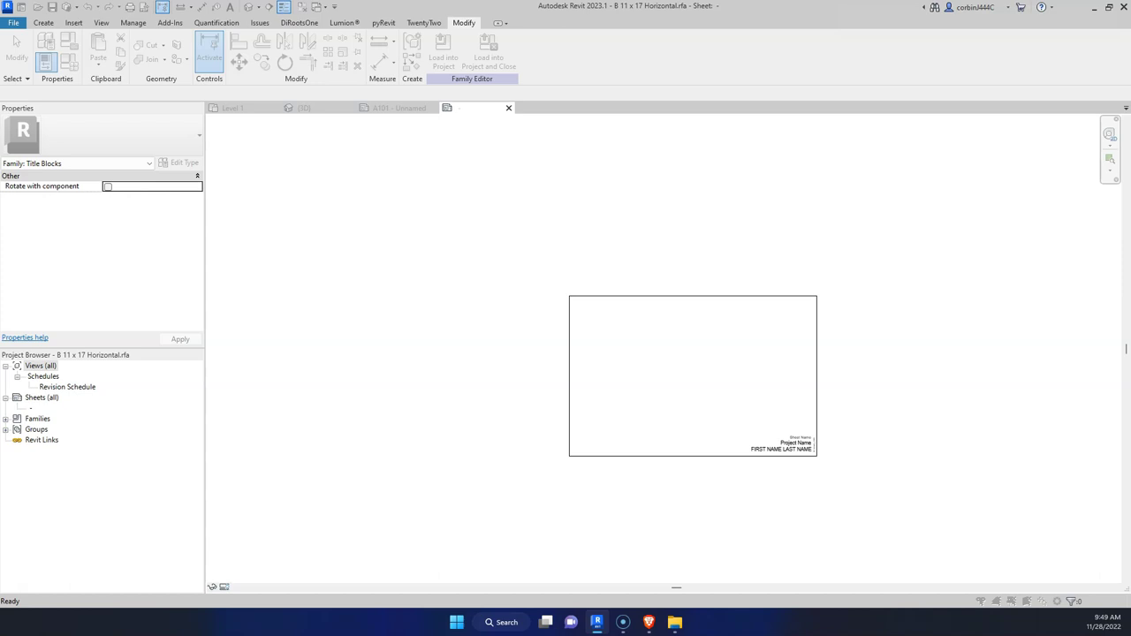
left_click_drag(581, 182, 522, 177)
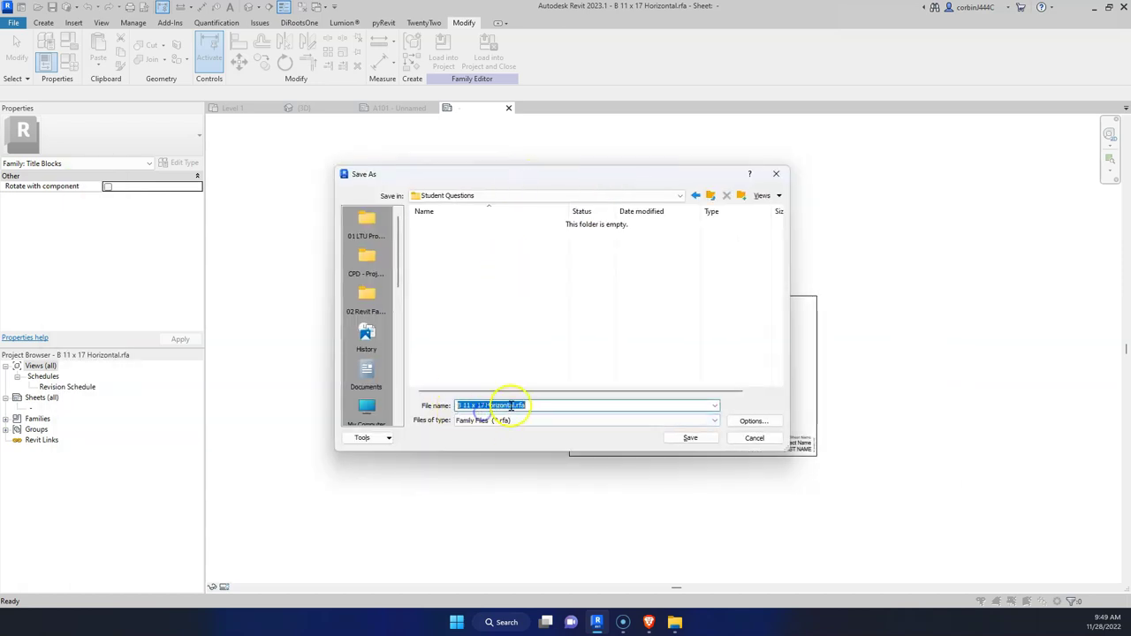
left_click(513, 406)
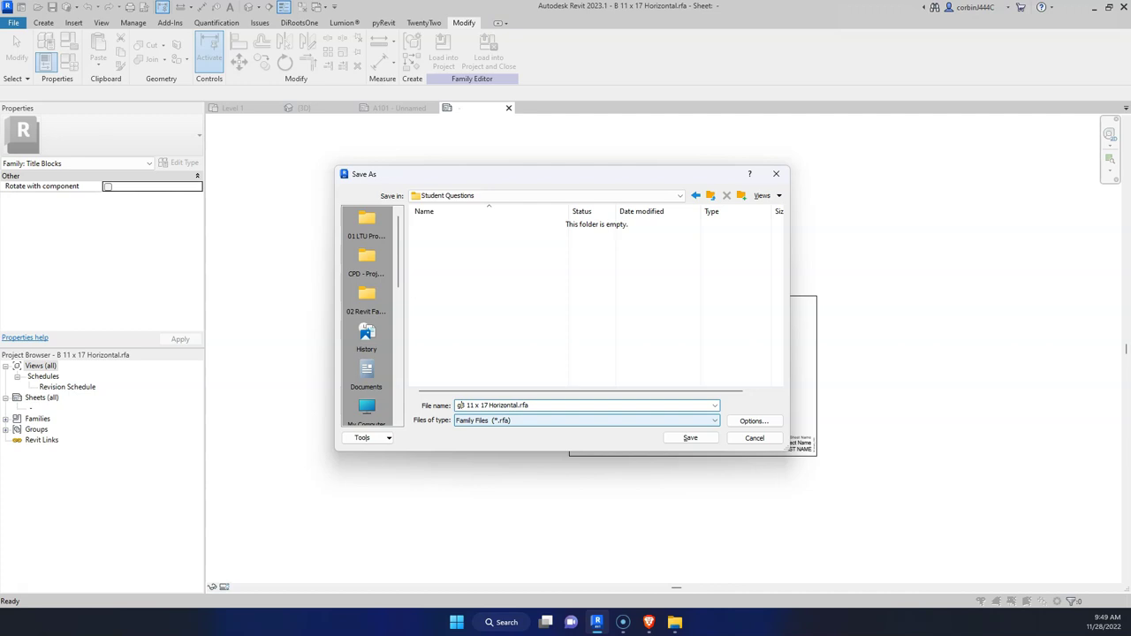
key("Return")
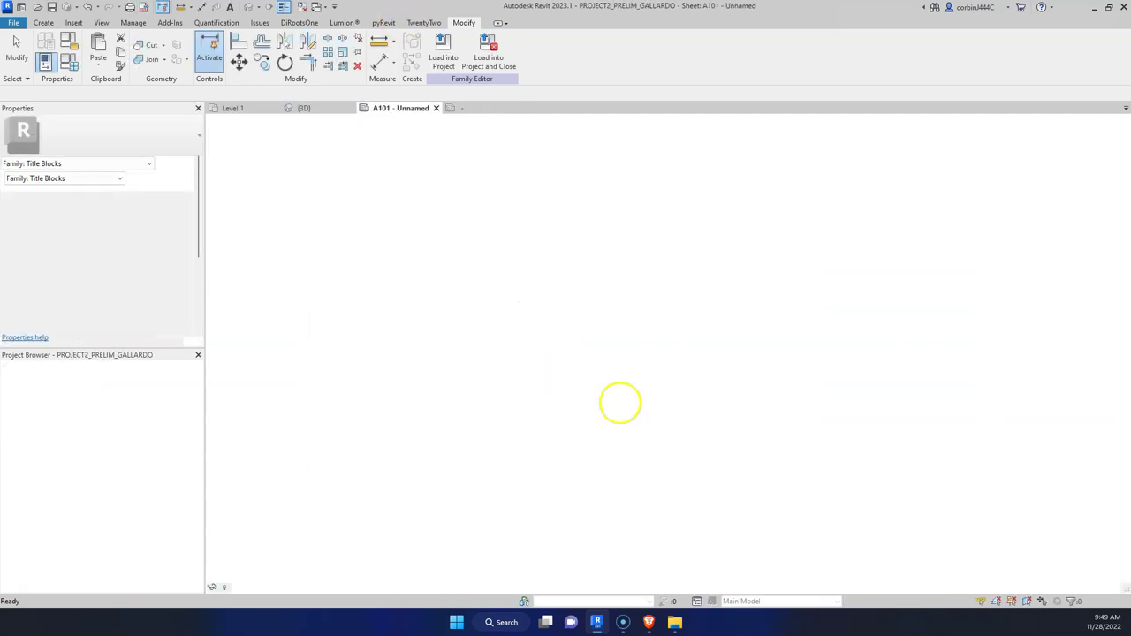
Switch the title block on sheet A101 to the gbc B 11 x 17 Horizontal type.
left_click(452, 506)
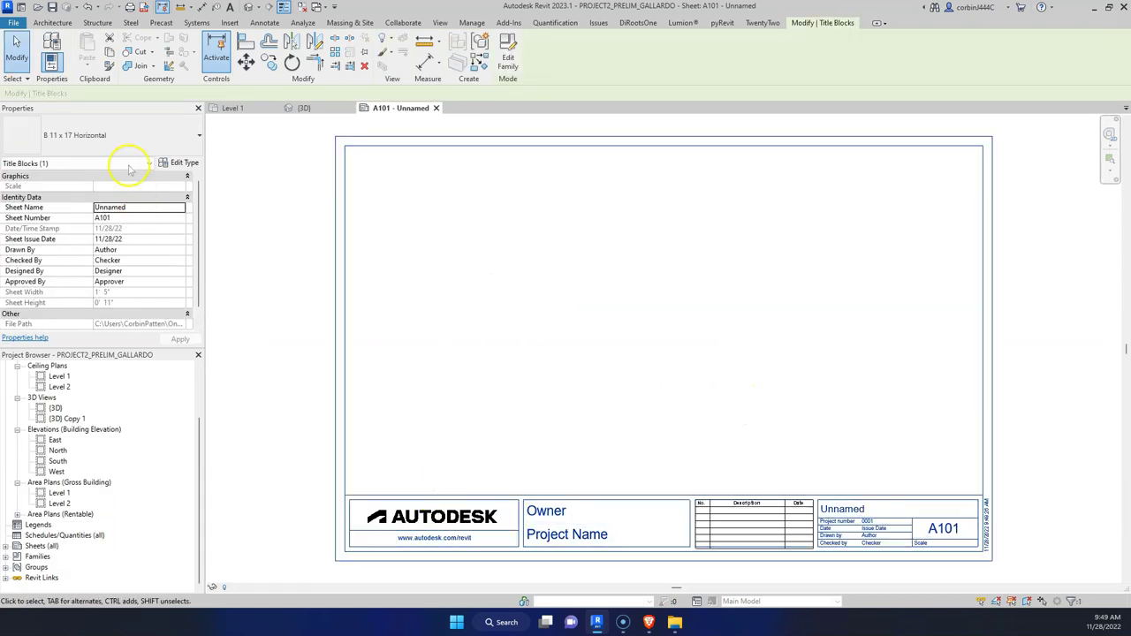
left_click(110, 134)
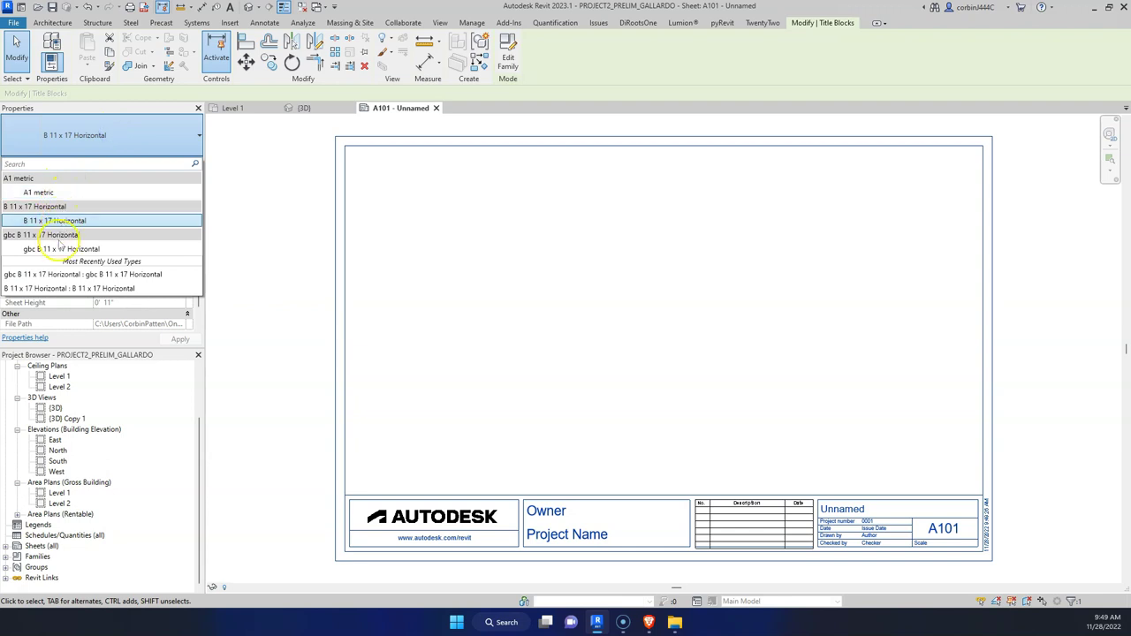
left_click(59, 248)
left_click(331, 348)
scroll(426, 384, "up", 1)
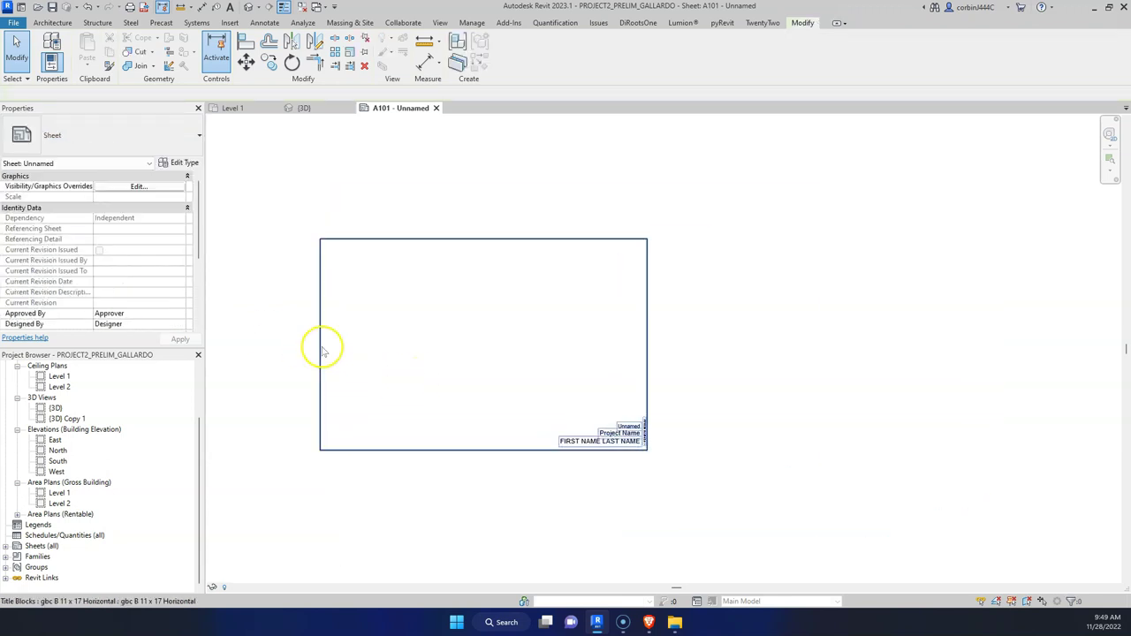
Open the sheet's title block family for editing and delete all its labels and text, keeping only the border.
left_click(323, 345)
left_click(506, 63)
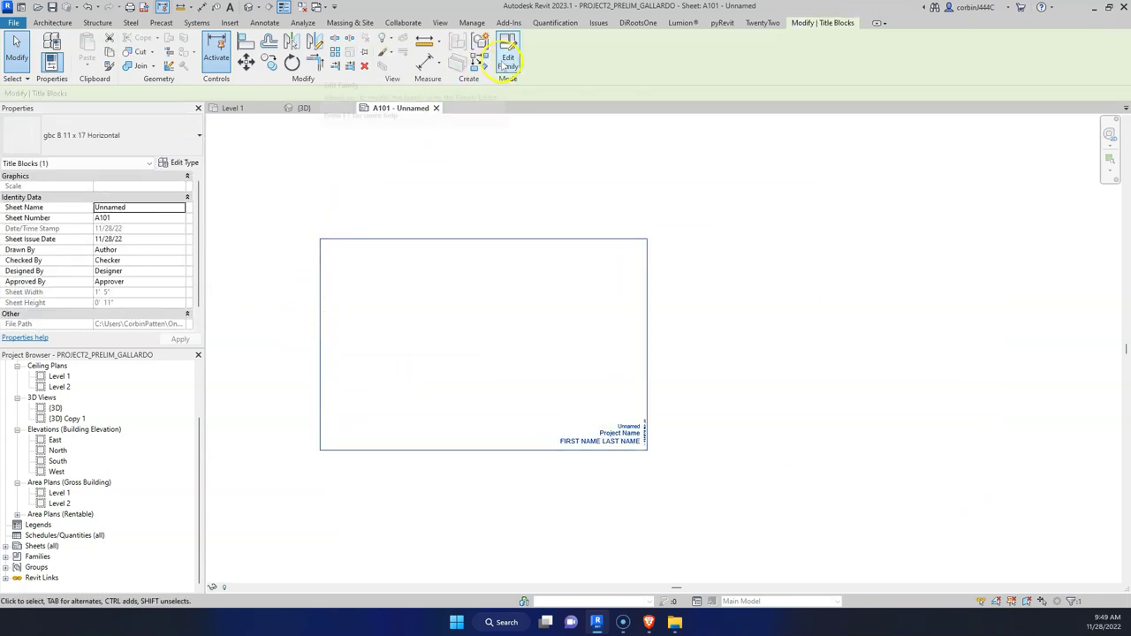
scroll(575, 291, "down", 1)
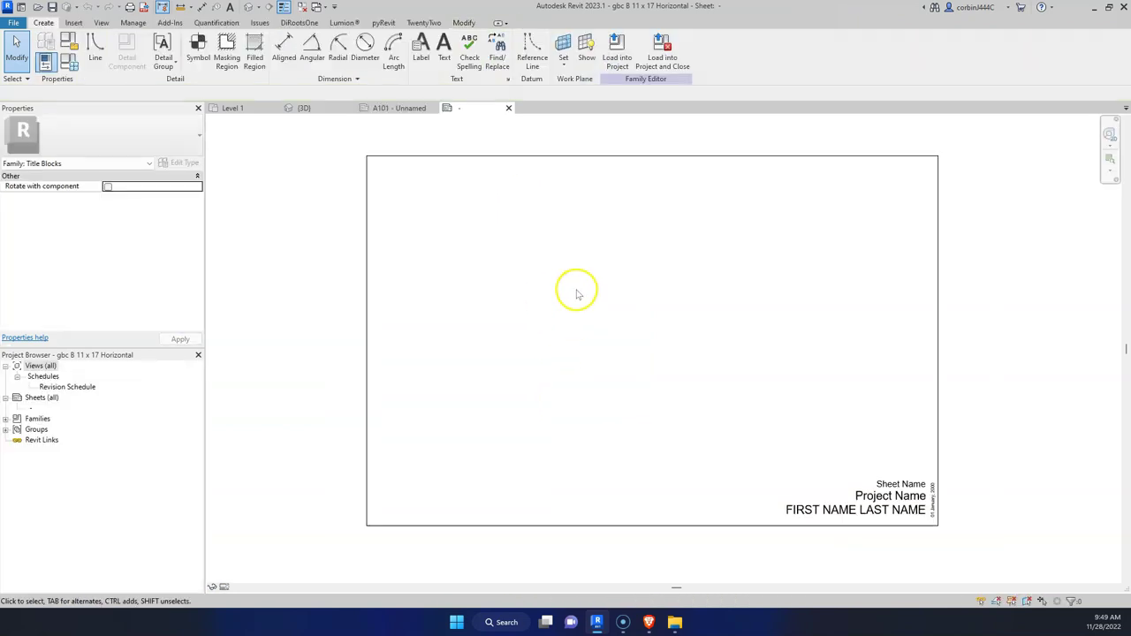
left_click_drag(615, 320, 1002, 583)
key("Delete")
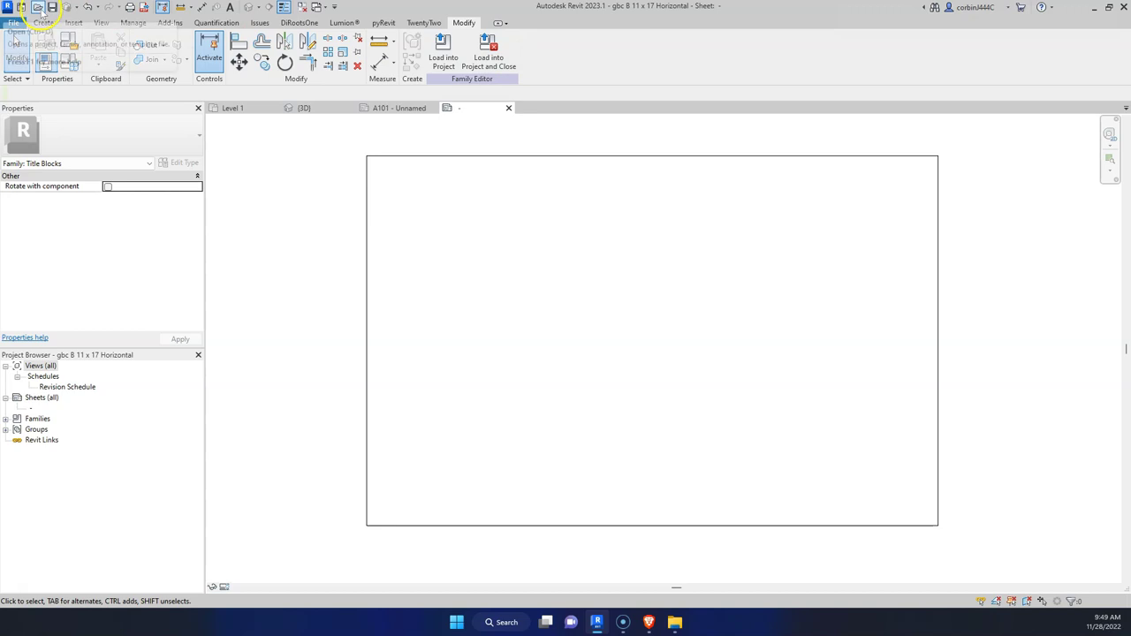
Save the stripped title block family as a new file named GBC B 11 x 17 Horizontal - NO TEXT.
left_click(14, 22)
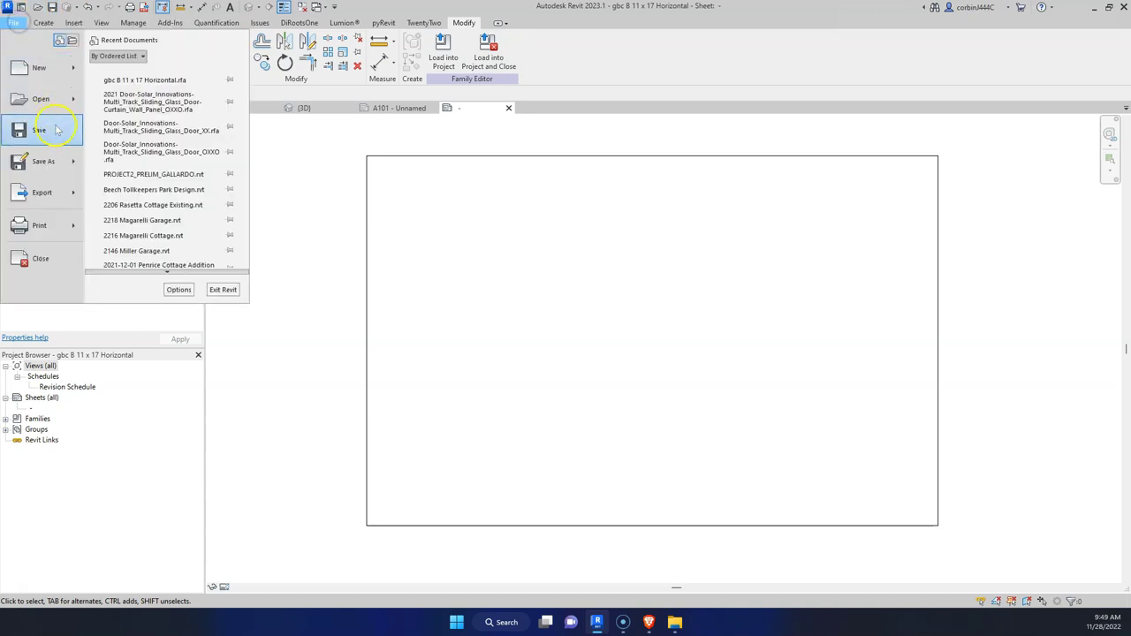
mouse_move(44, 162)
left_click(151, 164)
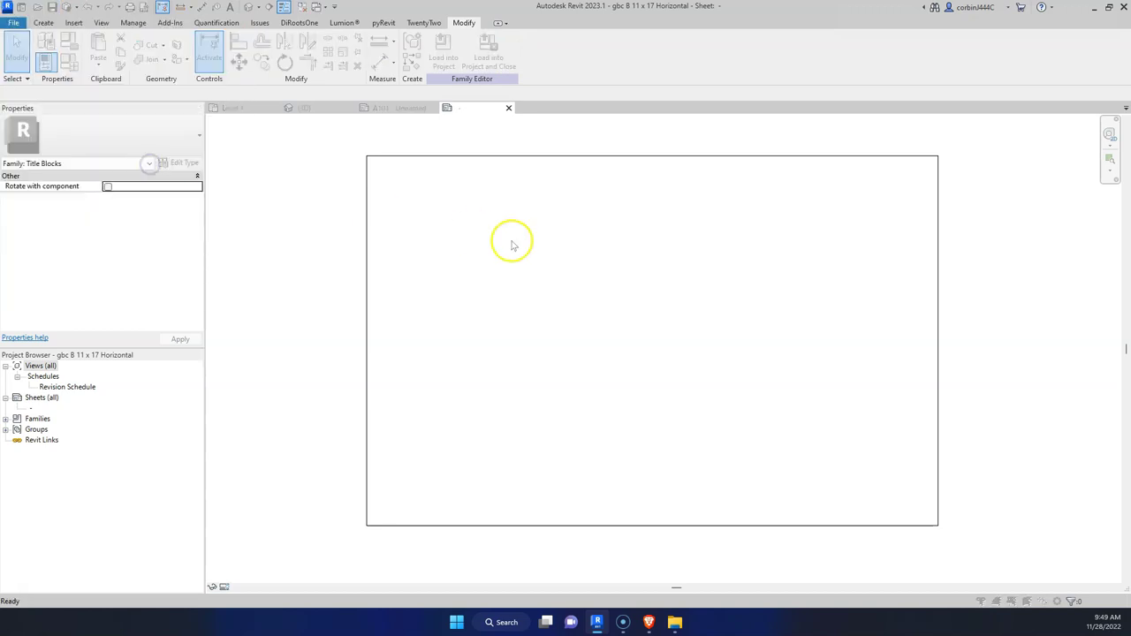
left_click(537, 405)
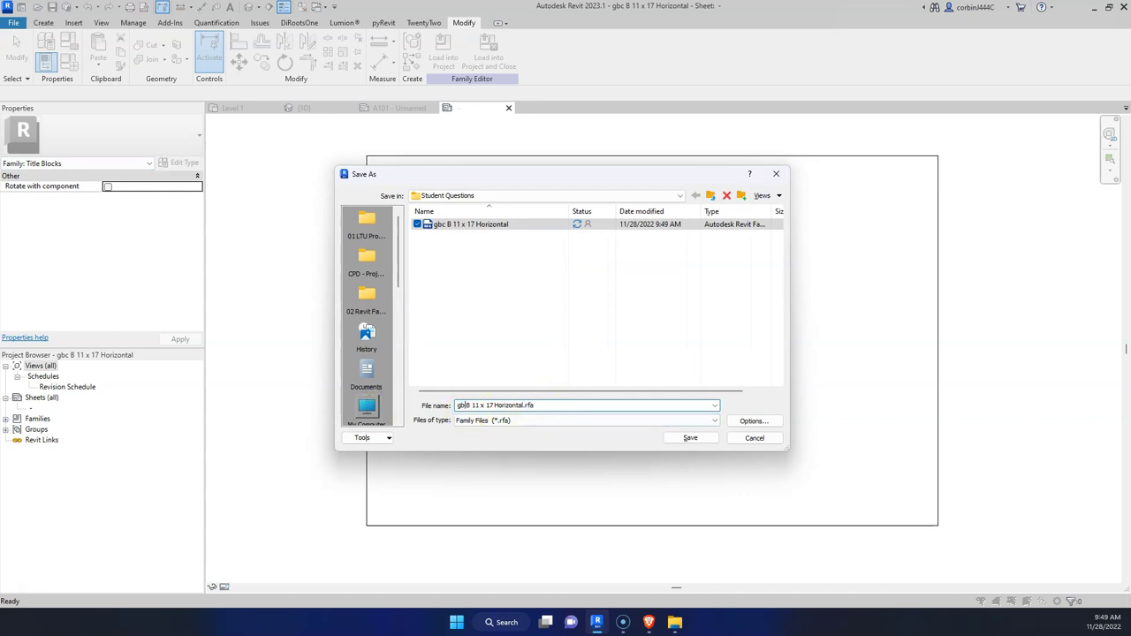
type("GBC")
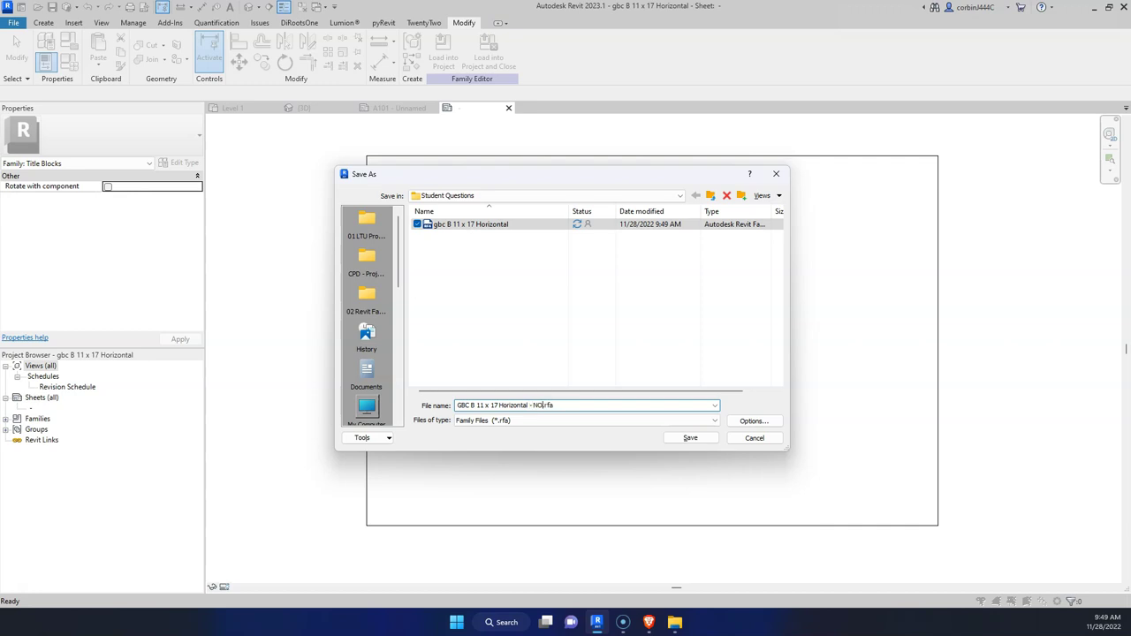
type("XT")
key("Return")
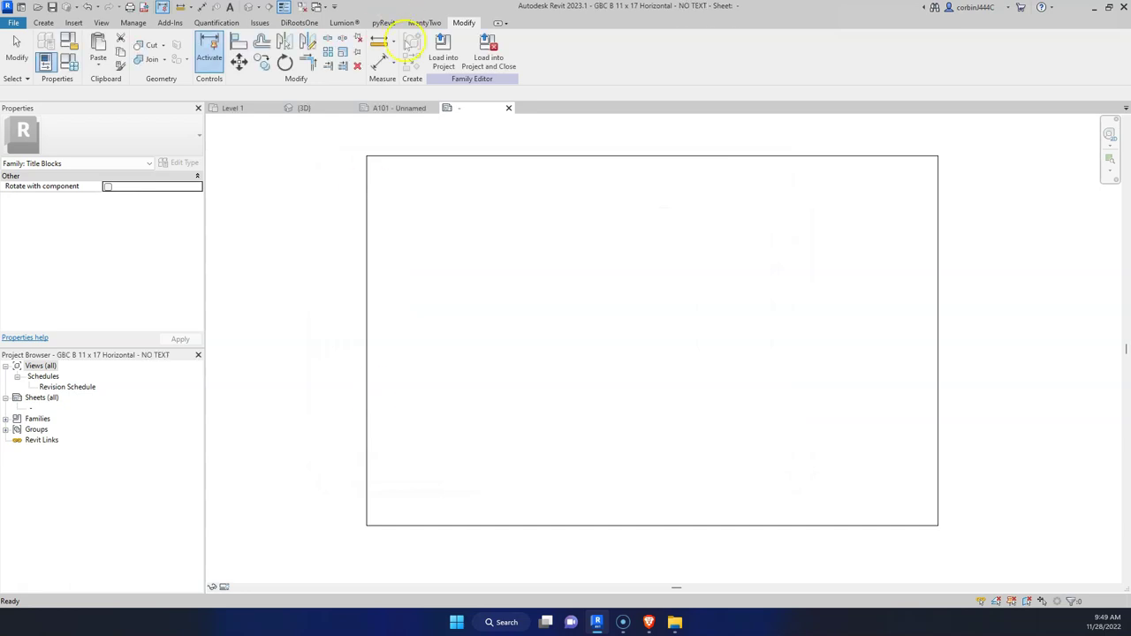
Load the NO TEXT family into the project, close it, and switch sheet A101's title block to GBC B 11 x 17 Horizontal - NO TEXT.
left_click(489, 55)
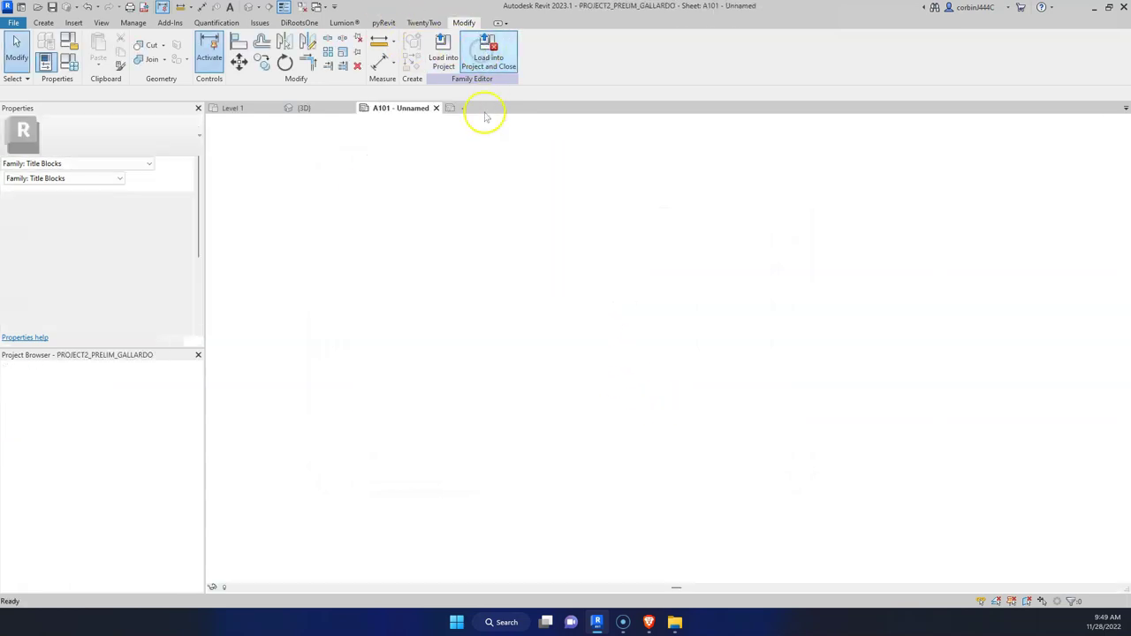
left_click(398, 108)
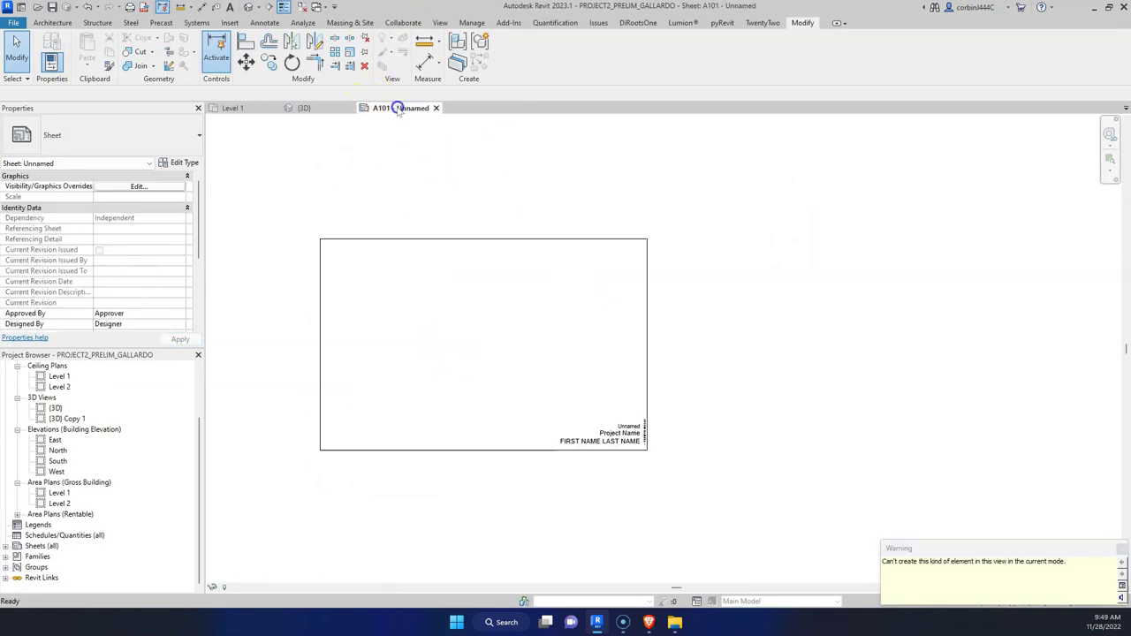
left_click(451, 238)
left_click(44, 137)
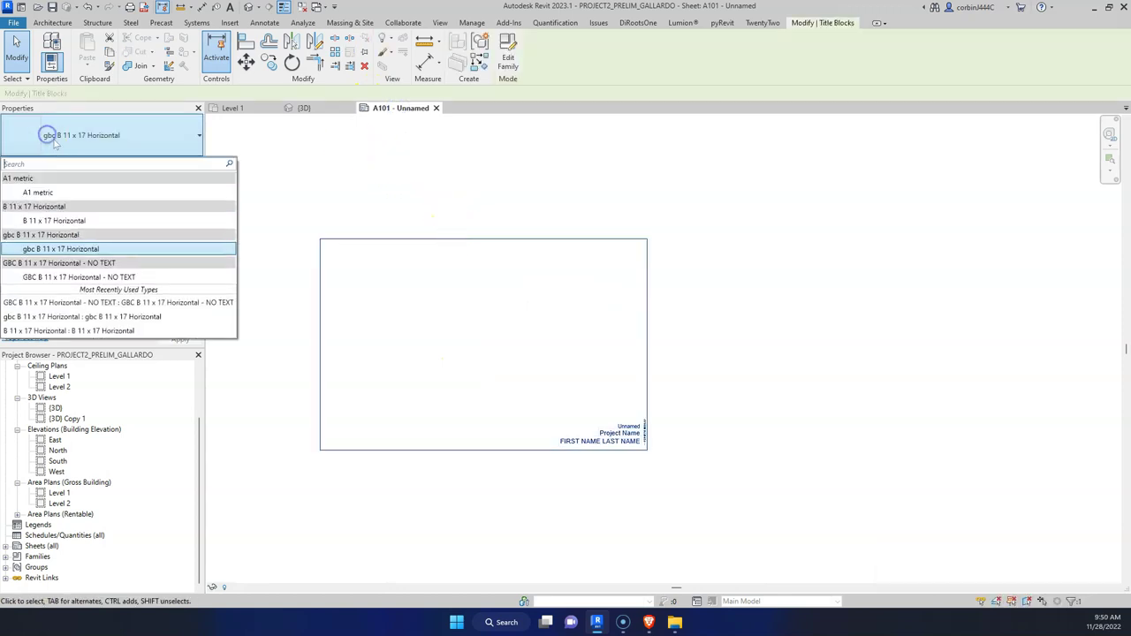
left_click(70, 277)
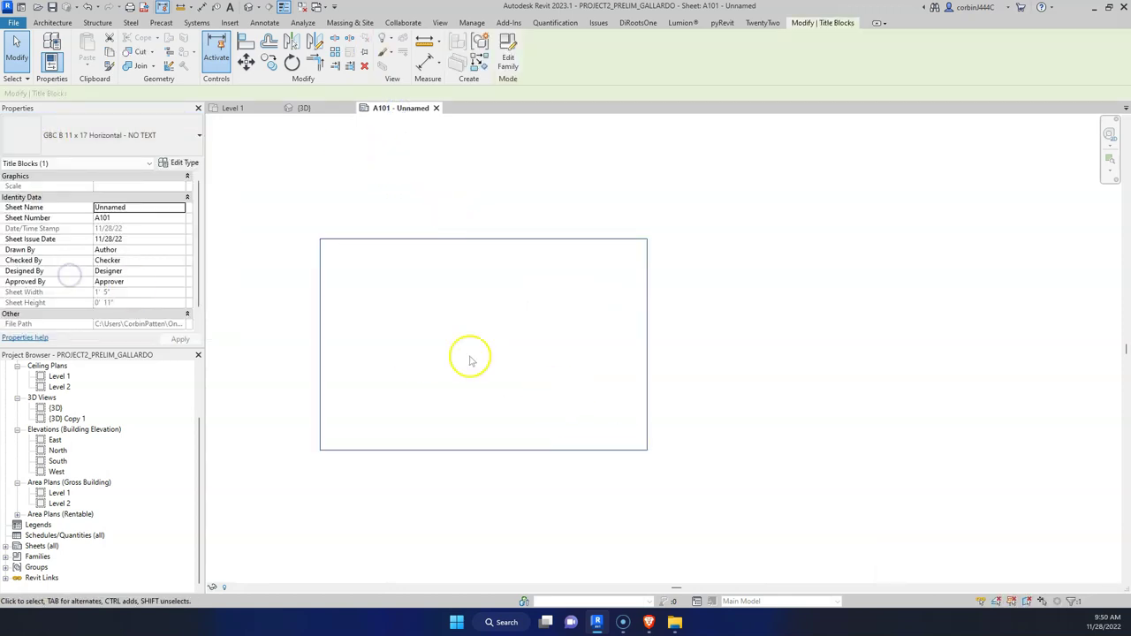
left_click(326, 228)
Place the Level 1 floor plan view on sheet A101, inside the title block frame.
scroll(75, 382, "up", 2)
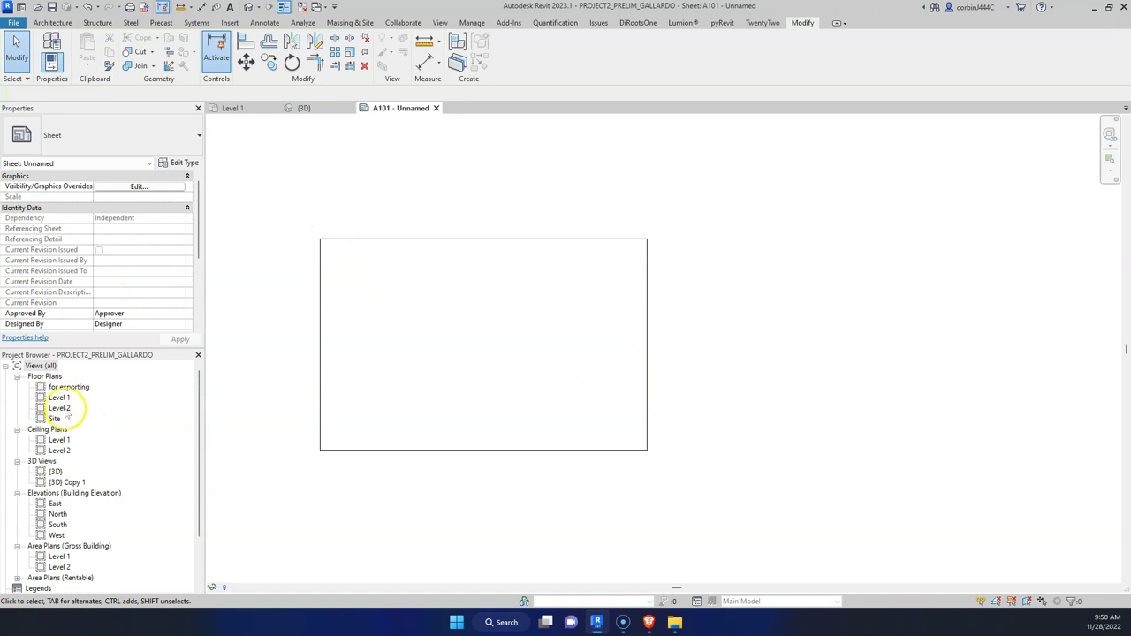
left_click(125, 397)
left_click_drag(109, 403, 525, 353)
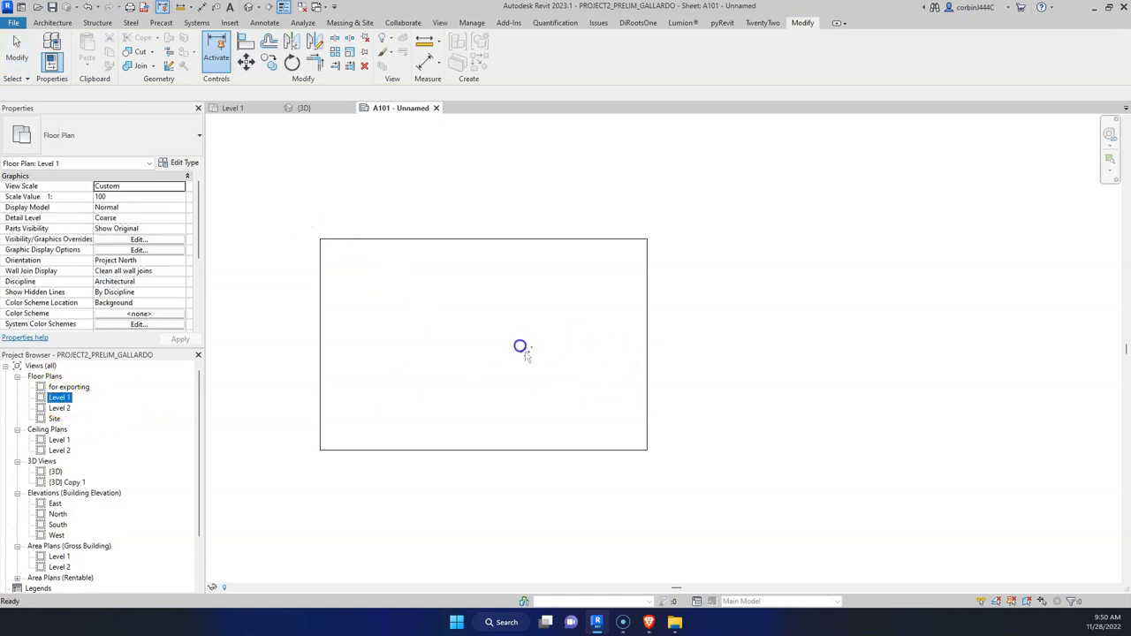
left_click(447, 328)
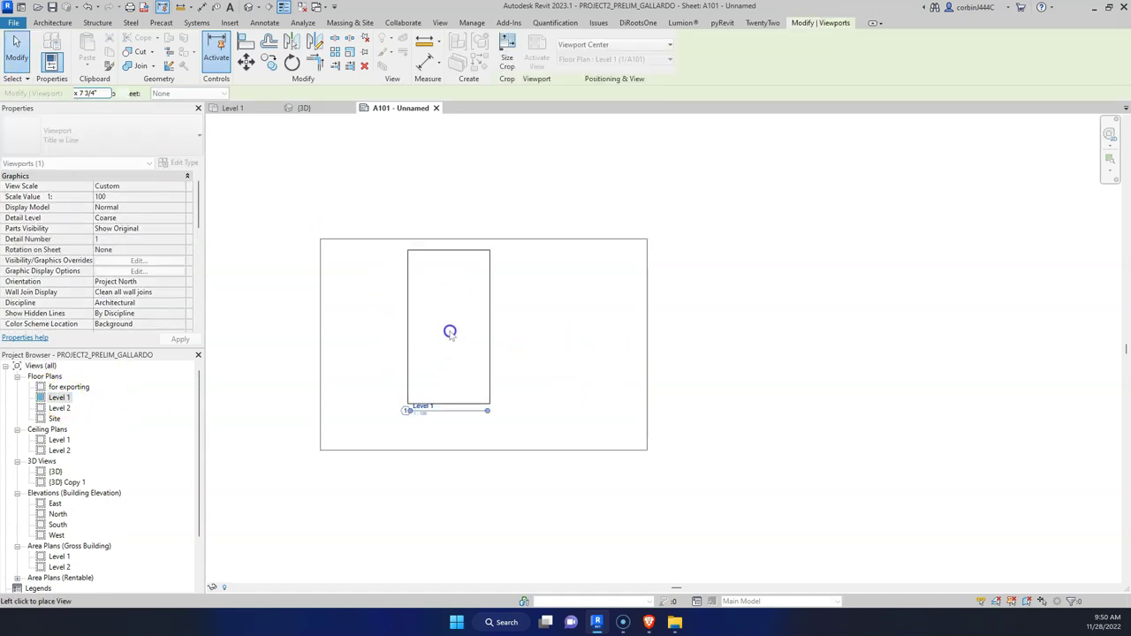
Rotate the Level 1 viewport 90° Counterclockwise on the sheet and move it towards the middle of the frame.
left_click(181, 249)
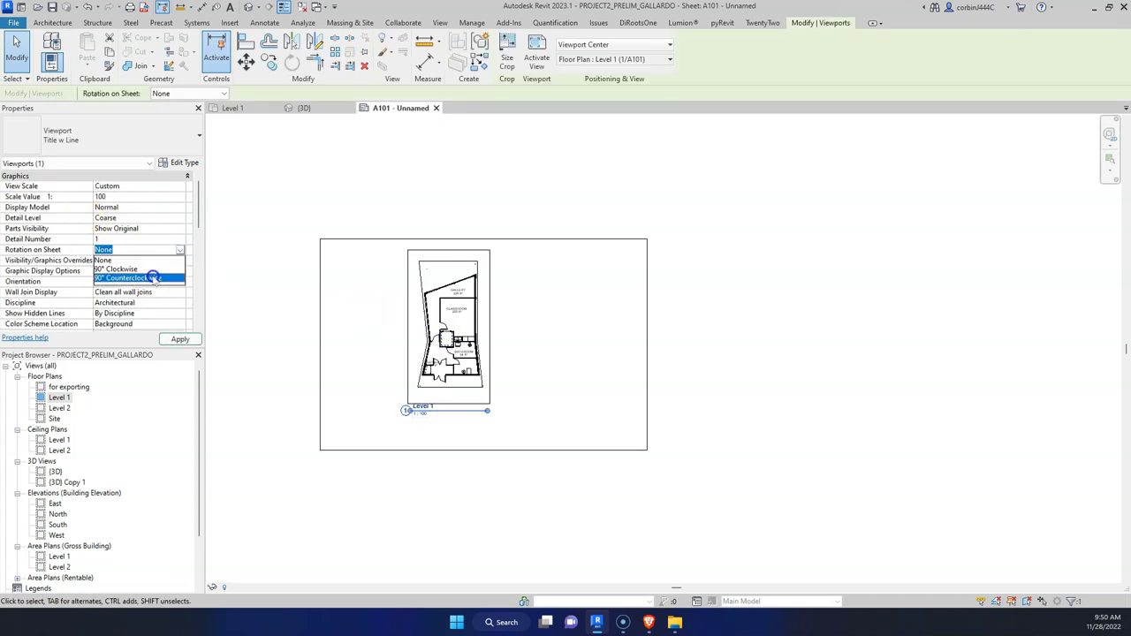
left_click(150, 277)
left_click_drag(413, 324, 500, 360)
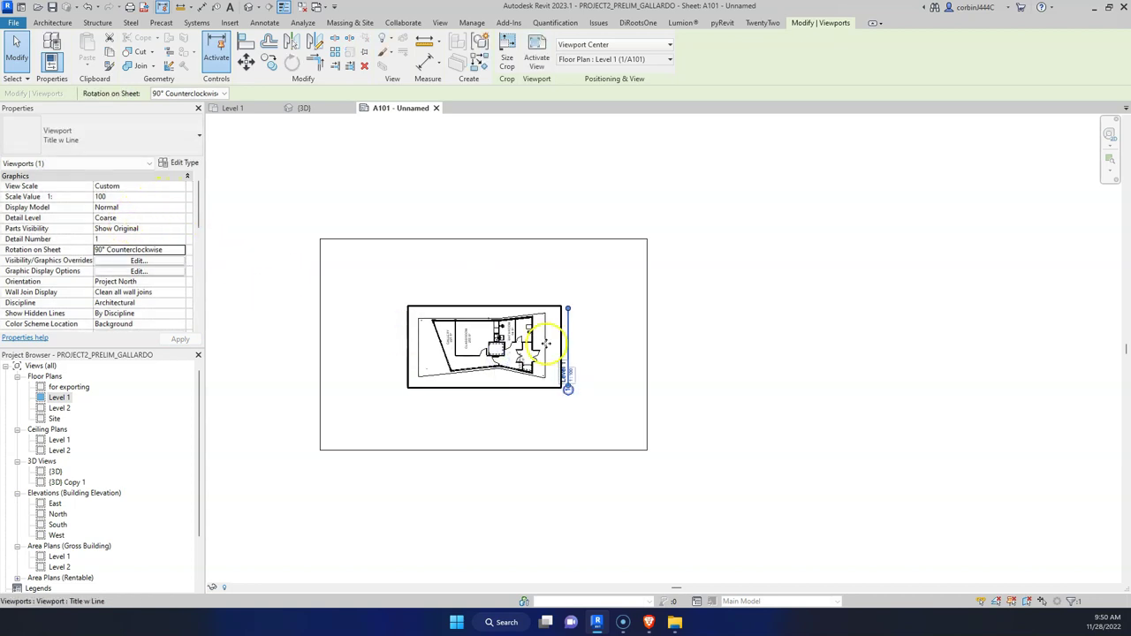
Set the Level 1 viewport's scale value to 50 and centre the enlarged plan within the title block frame.
left_click(170, 195)
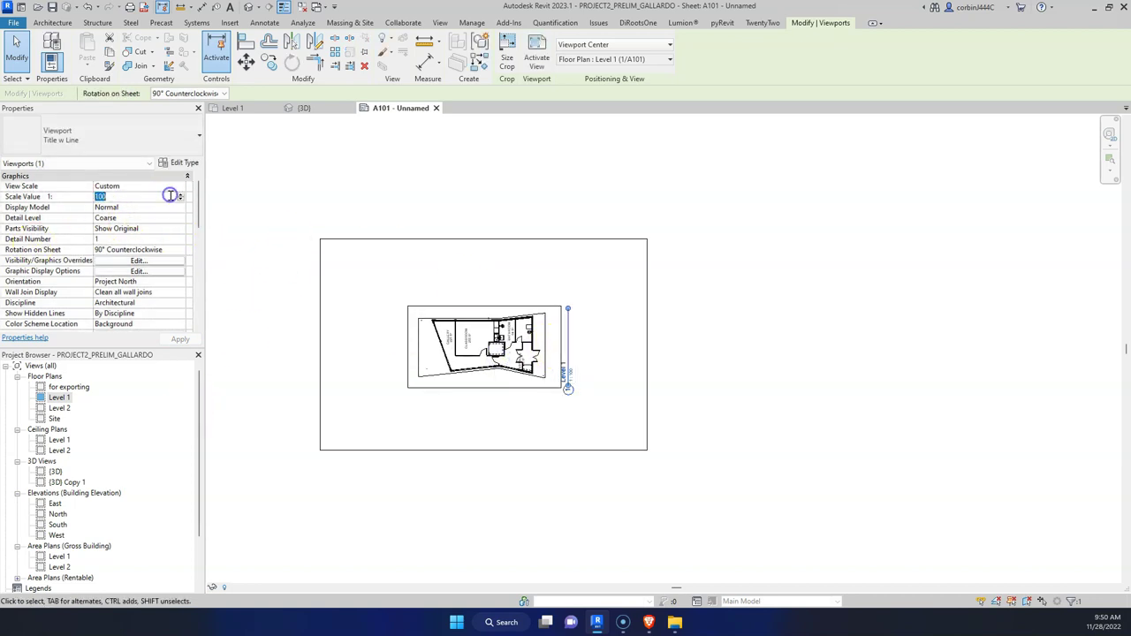
type("50")
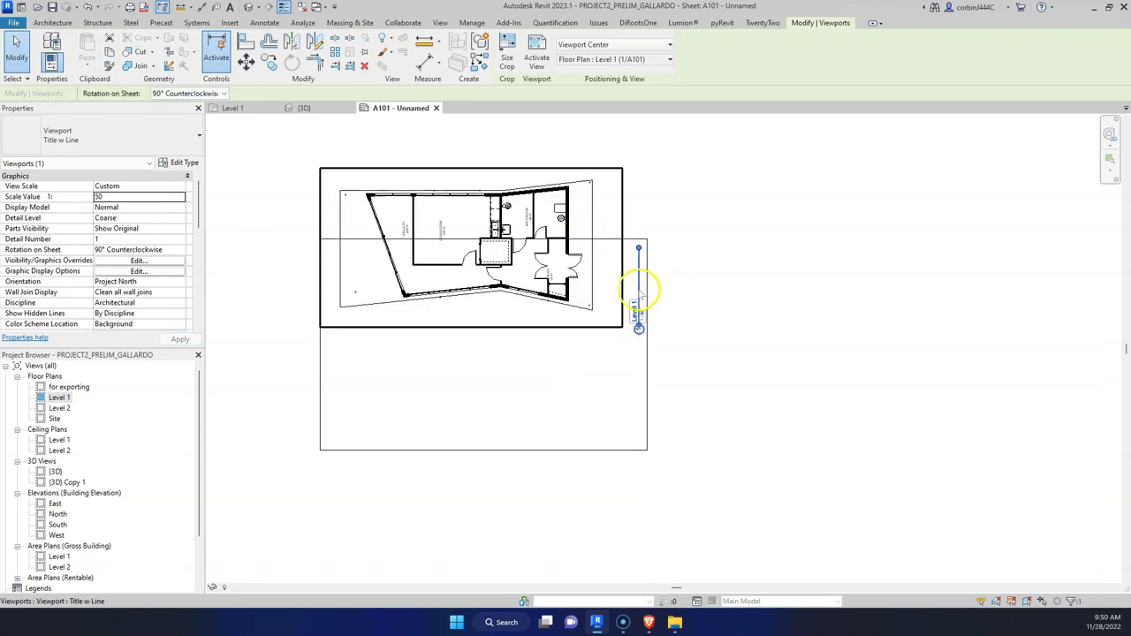
left_click_drag(495, 265, 491, 355)
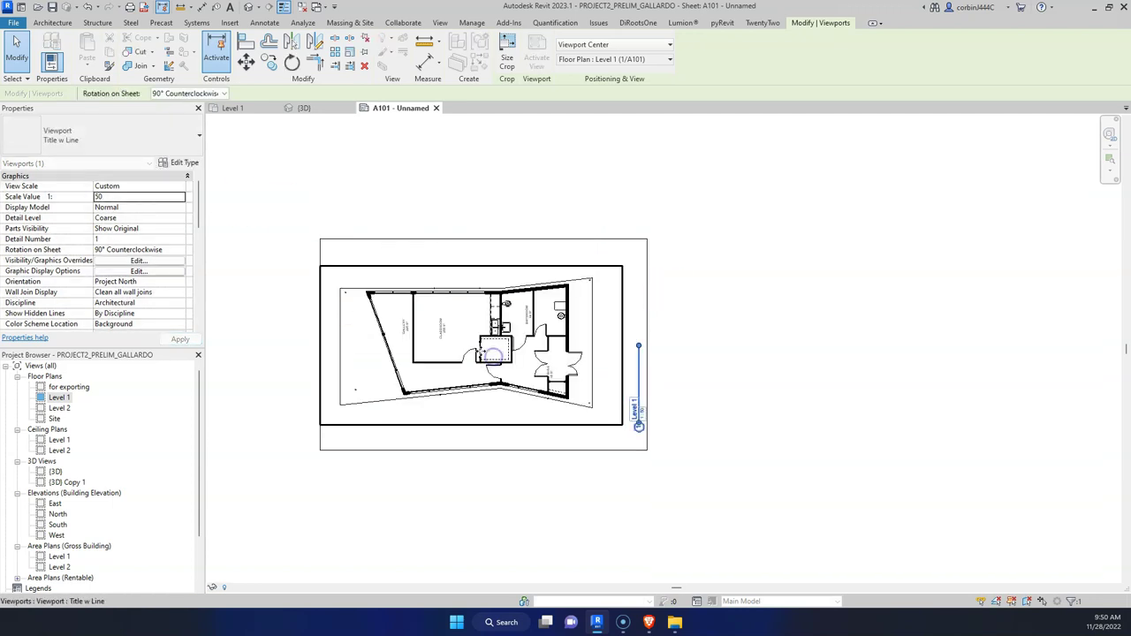
key("Right")
key("Right")
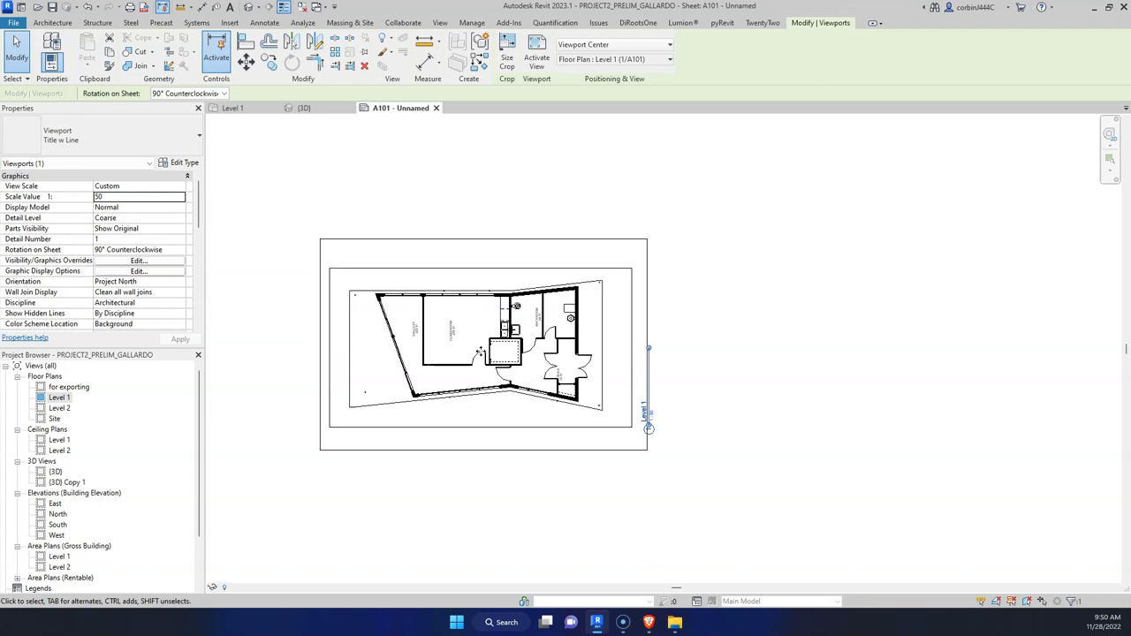
key("Escape")
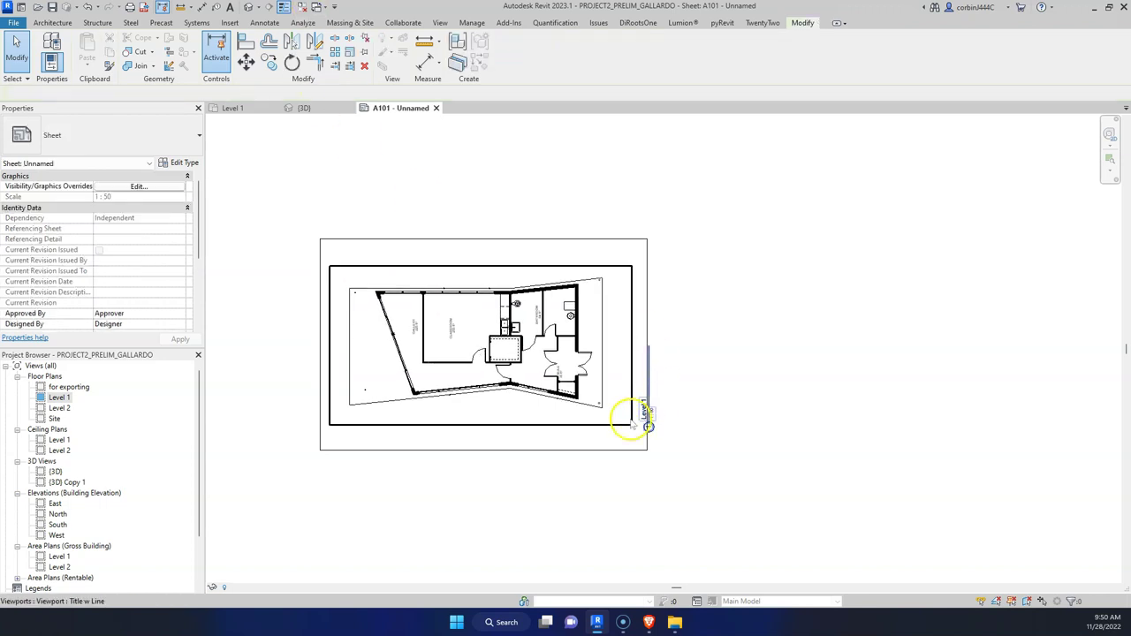
Duplicate the Level 1 viewport's Title w Line type under the name No Title 2.
left_click(504, 315)
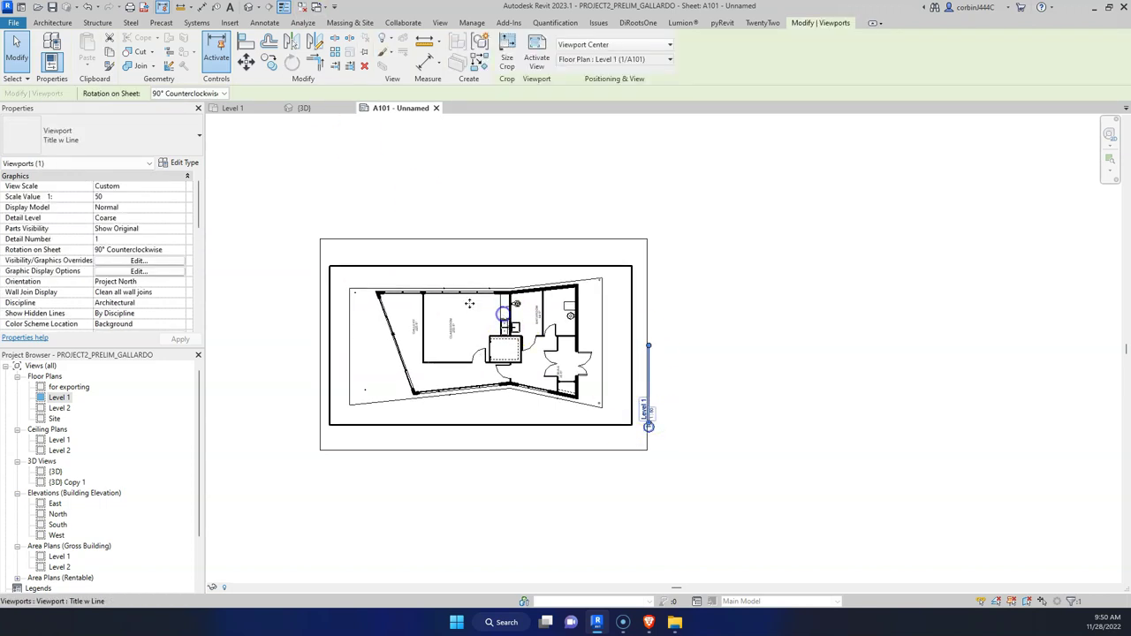
left_click(105, 137)
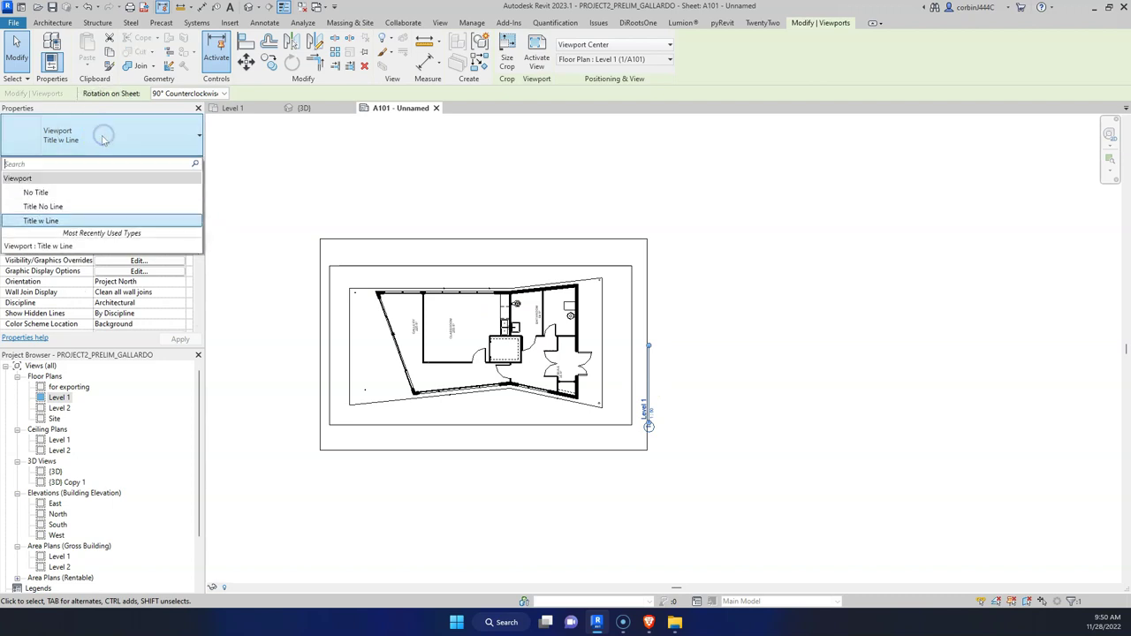
left_click(73, 220)
left_click(171, 164)
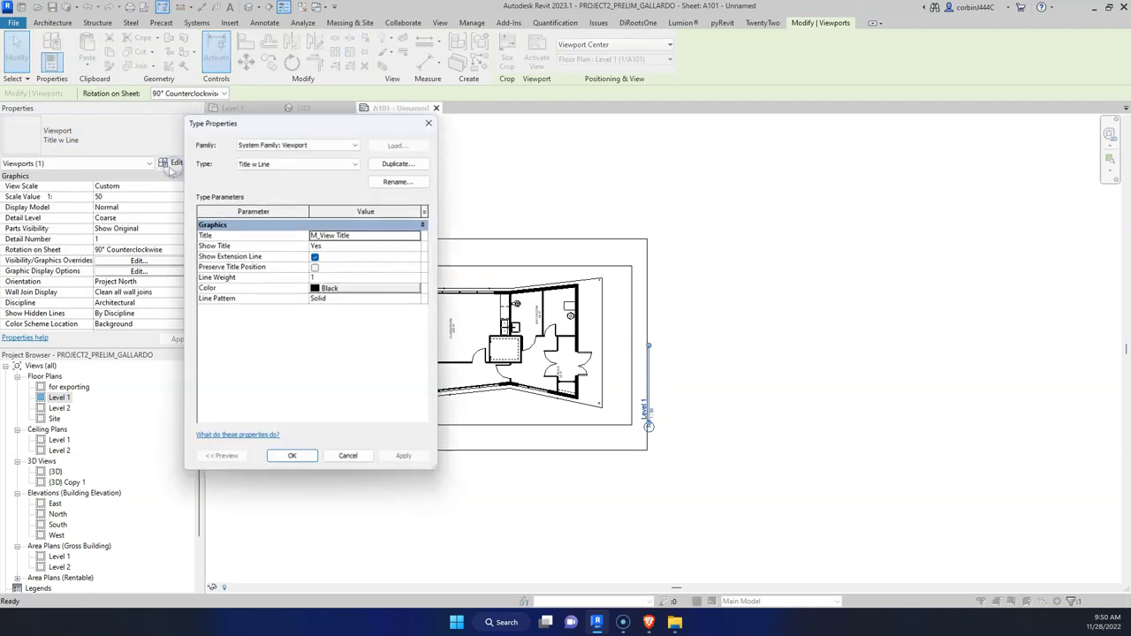
left_click(399, 165)
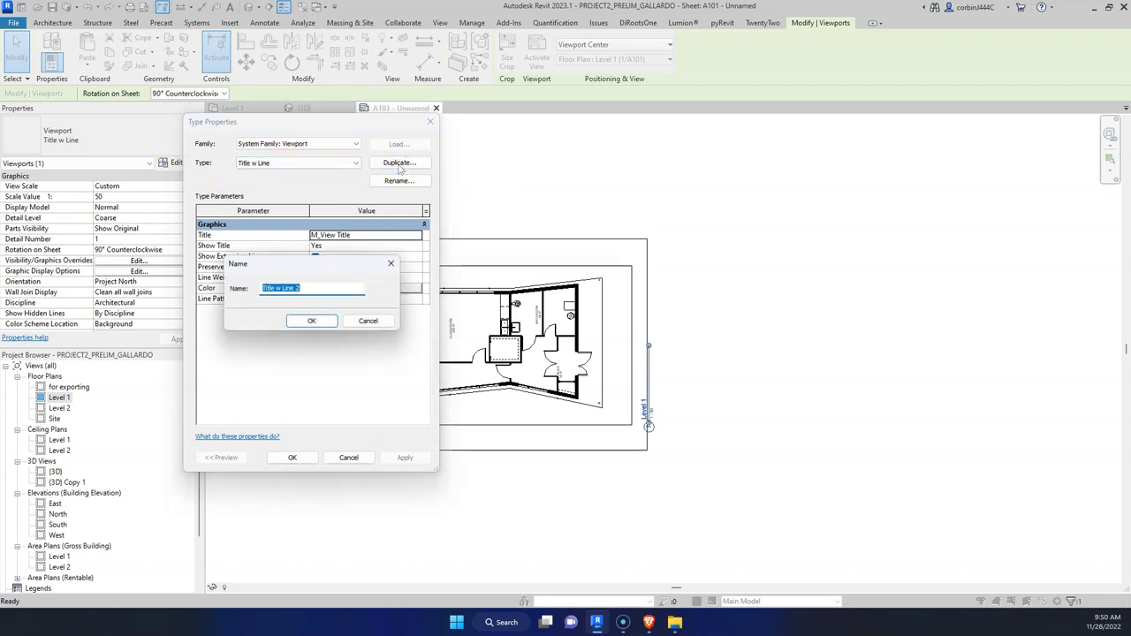
key("BackSpace")
key("Return")
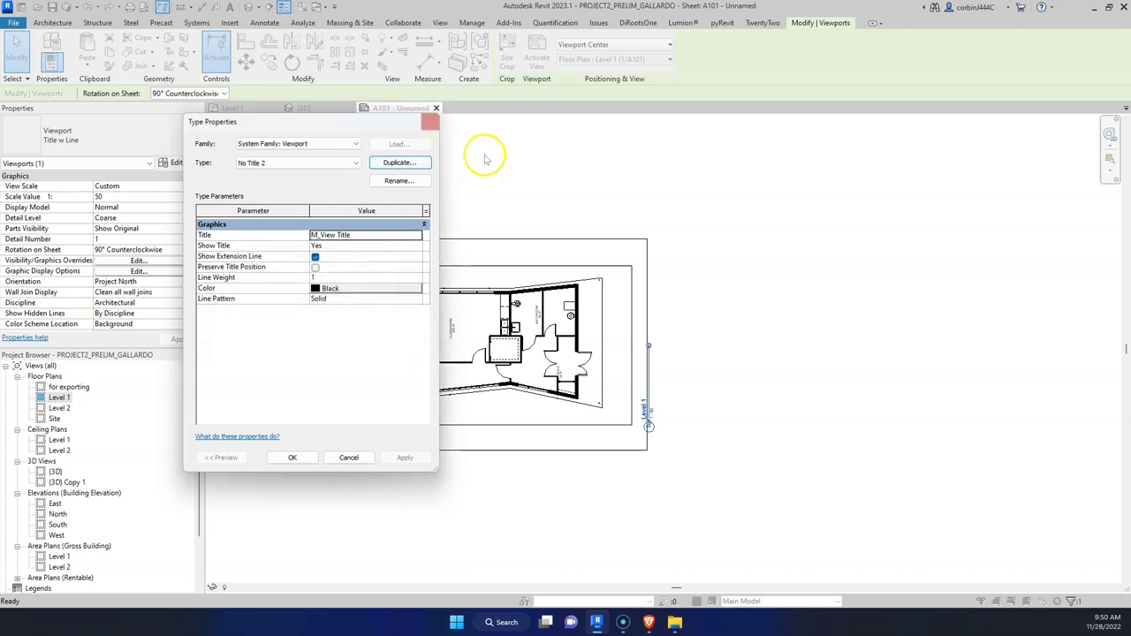
Set Show Title to No for the No Title 2 viewport type and apply it to the Level 1 viewport.
left_click(415, 246)
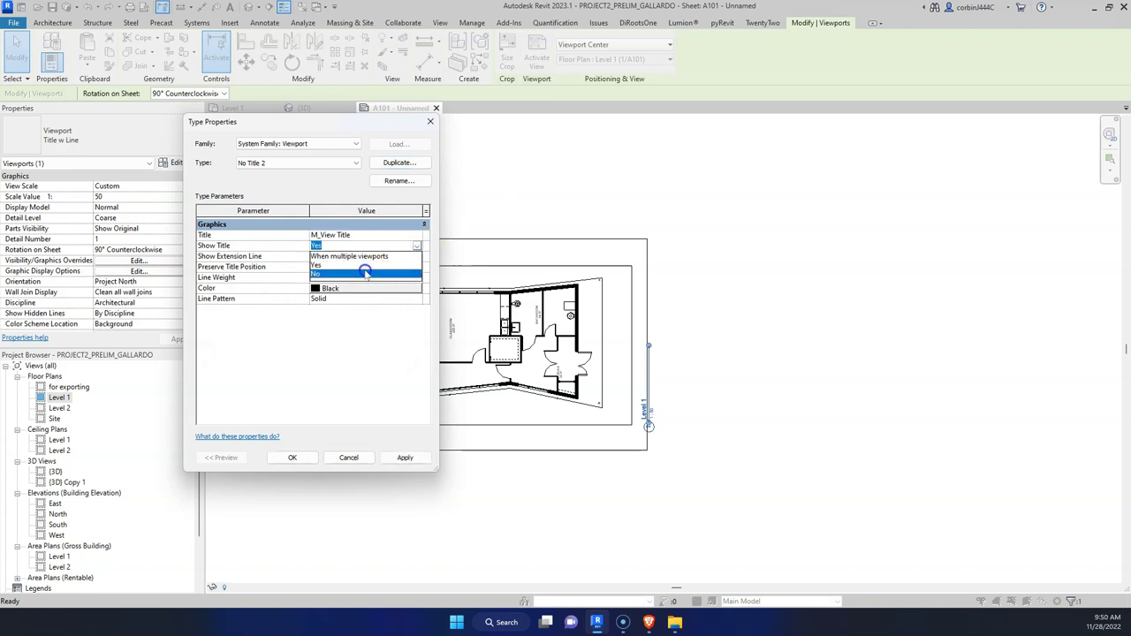
left_click(358, 266)
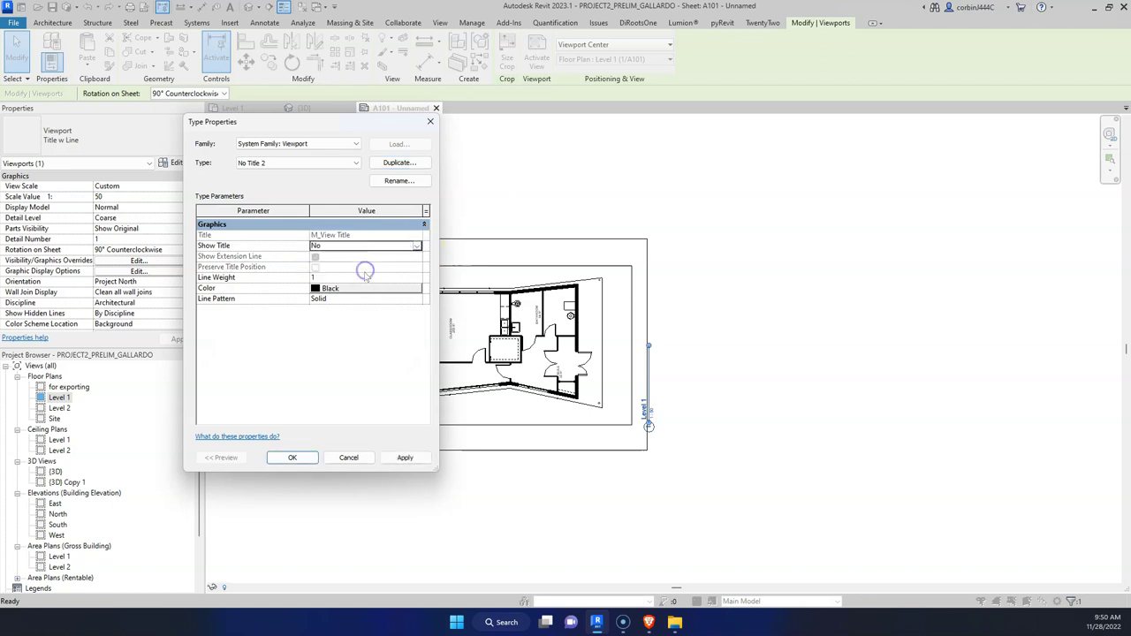
left_click(292, 458)
left_click(717, 411)
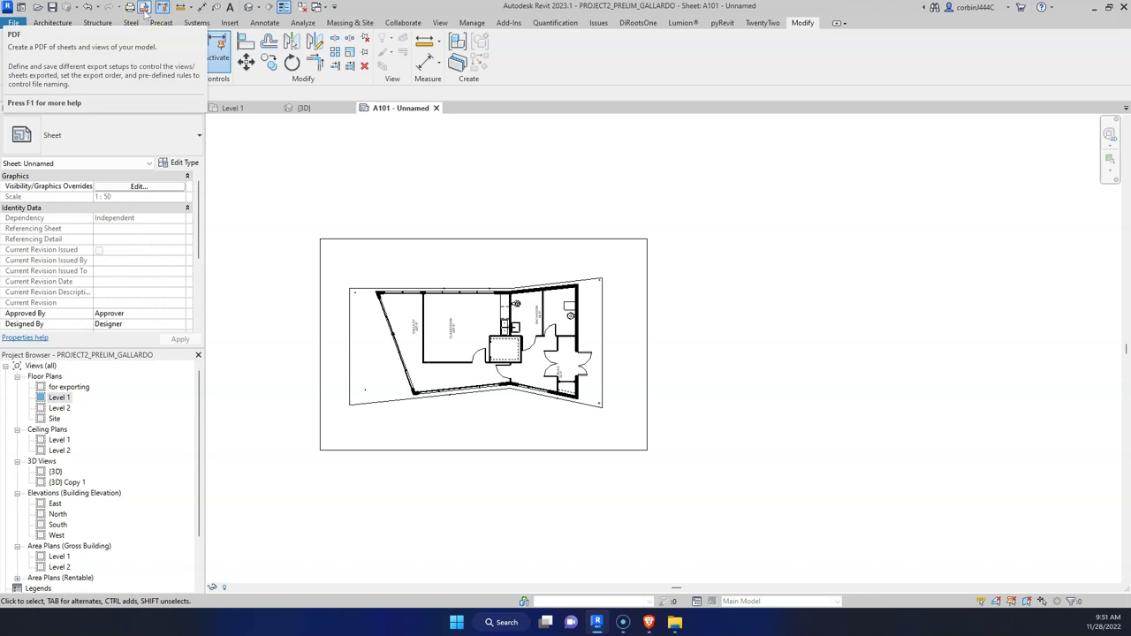
Start a PDF export of selected views/sheets, filter the list to sheets only, and include Sheet: A101 - Unnamed.
left_click(144, 7)
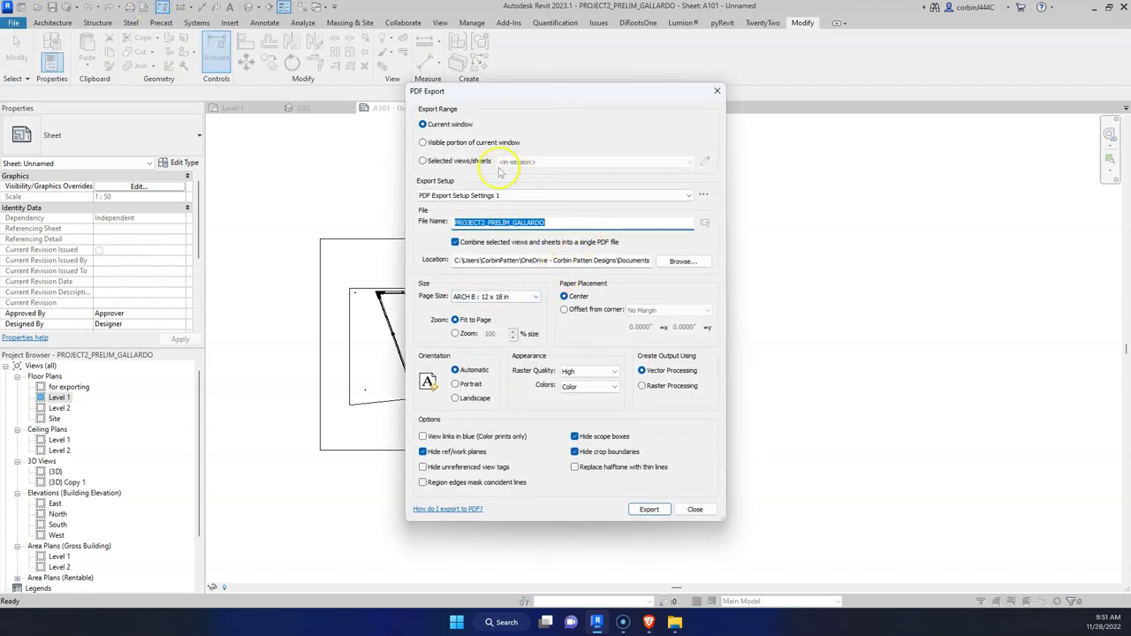
left_click(455, 161)
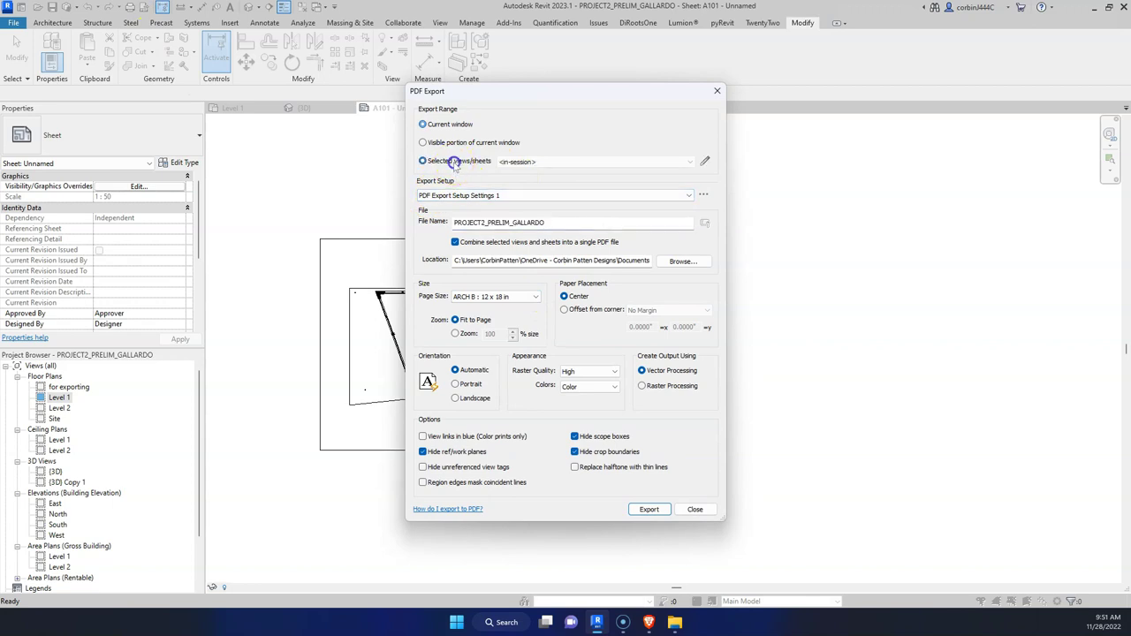
left_click(704, 160)
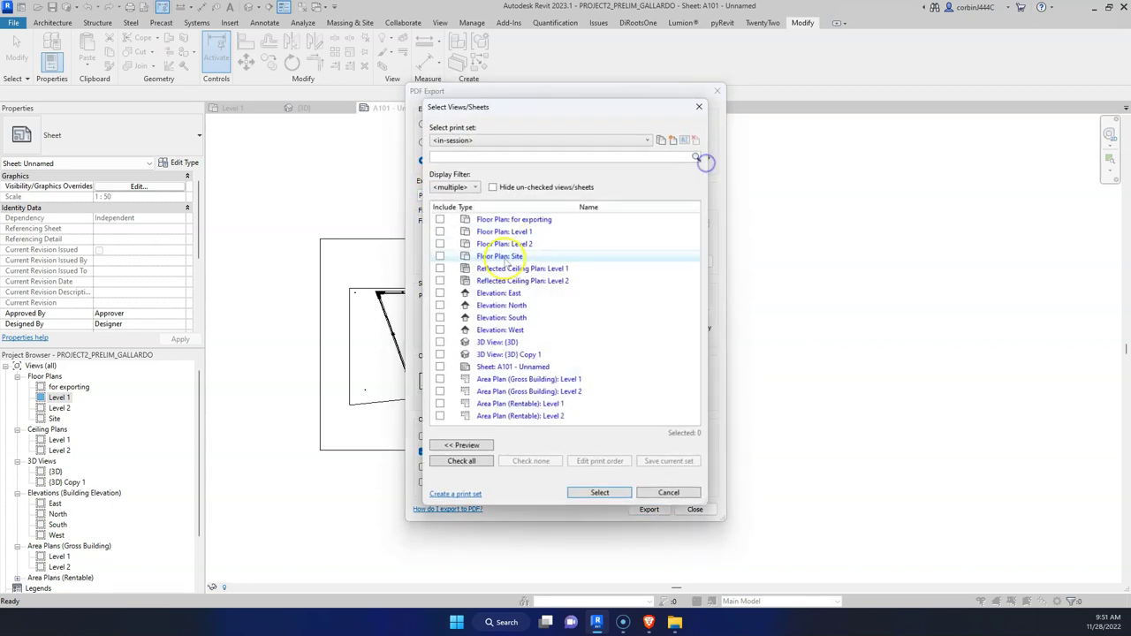
left_click(449, 187)
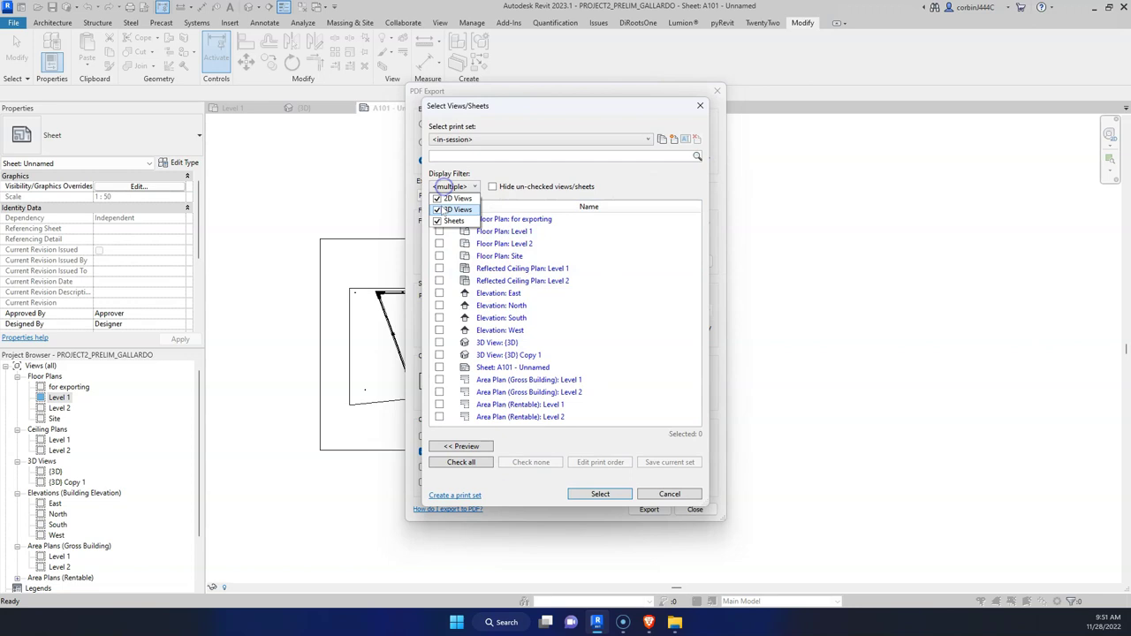
left_click(441, 202)
left_click(500, 269)
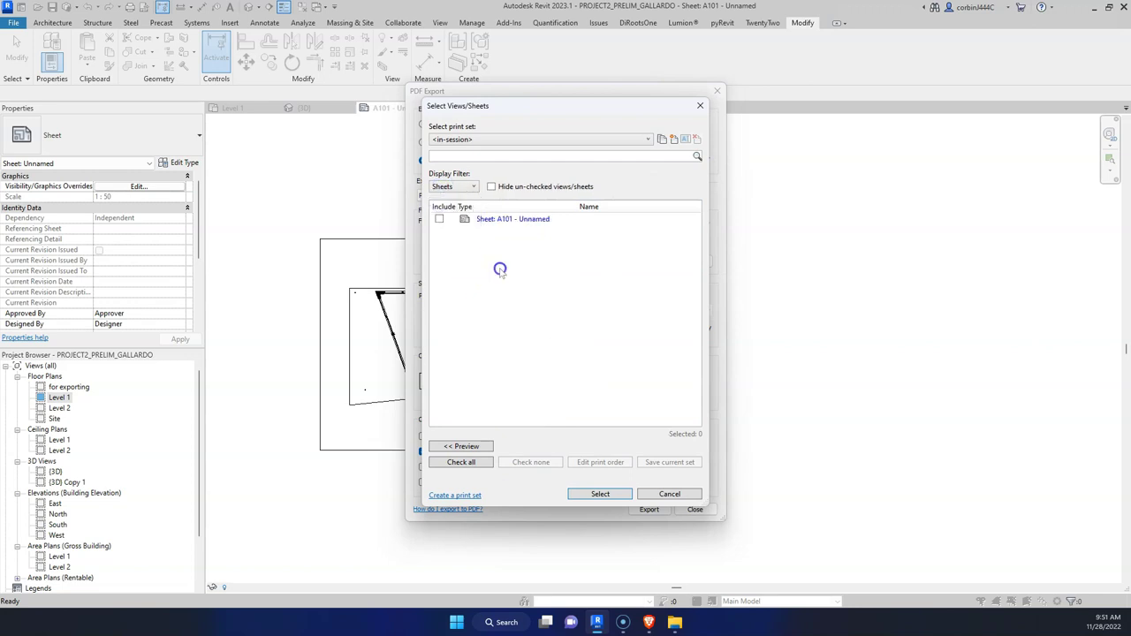
left_click(439, 219)
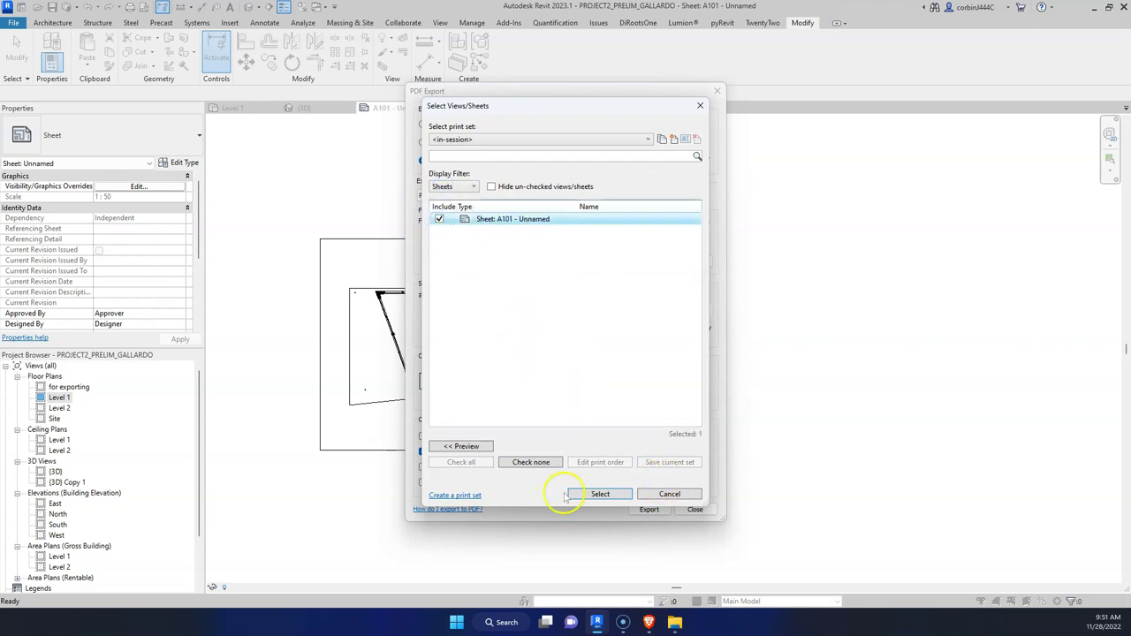
left_click(600, 494)
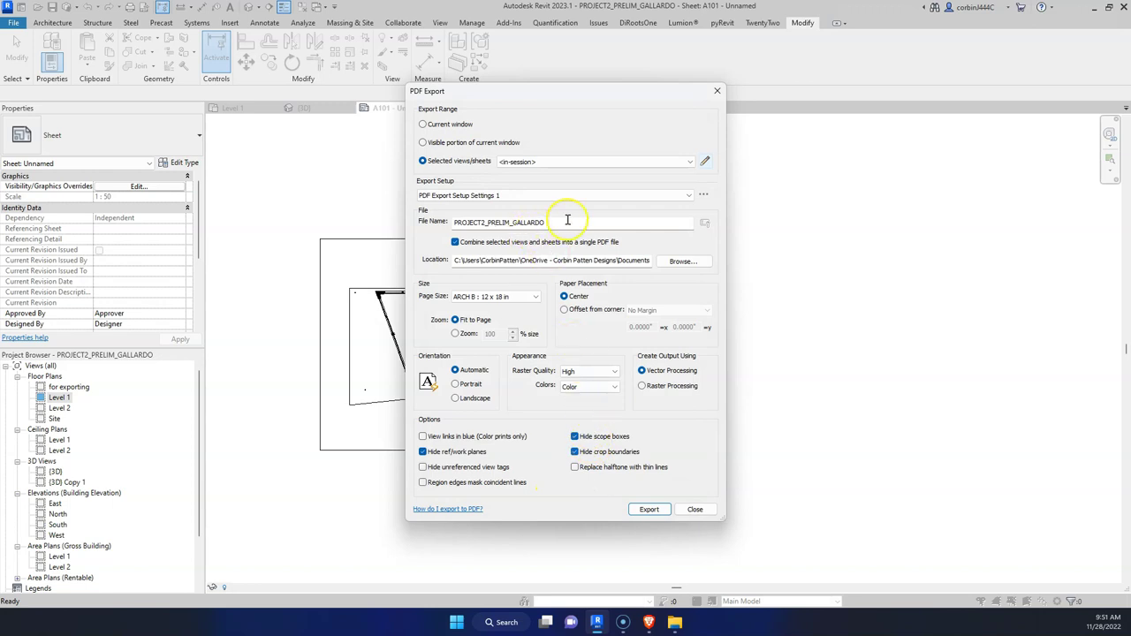
Create a print set named Sheets and use it as the export selection.
left_click(704, 161)
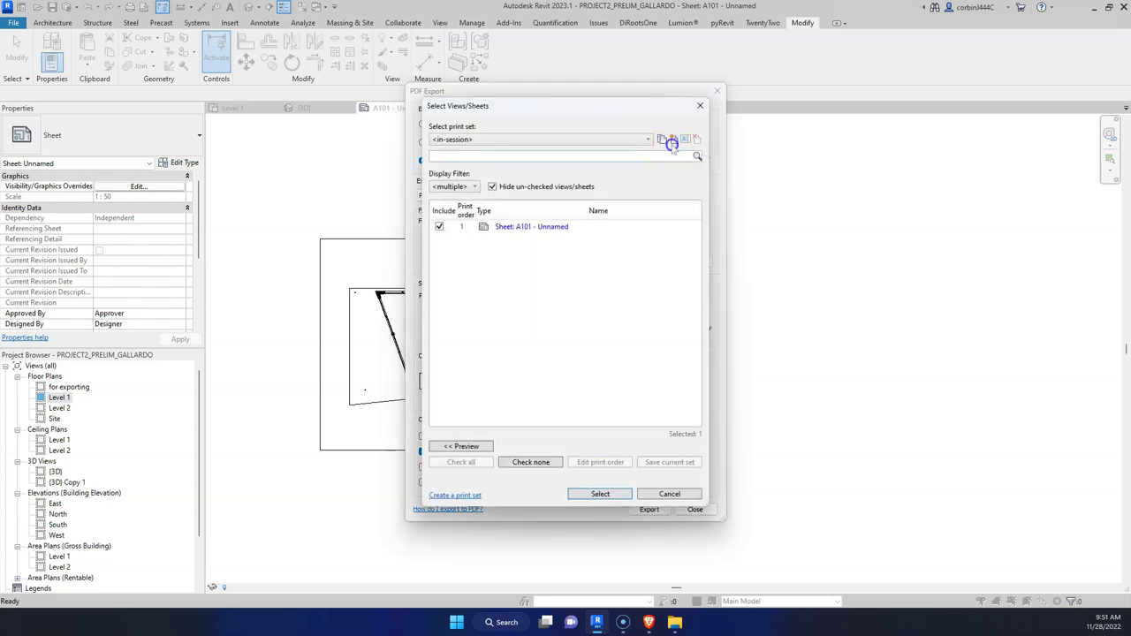
left_click(674, 140)
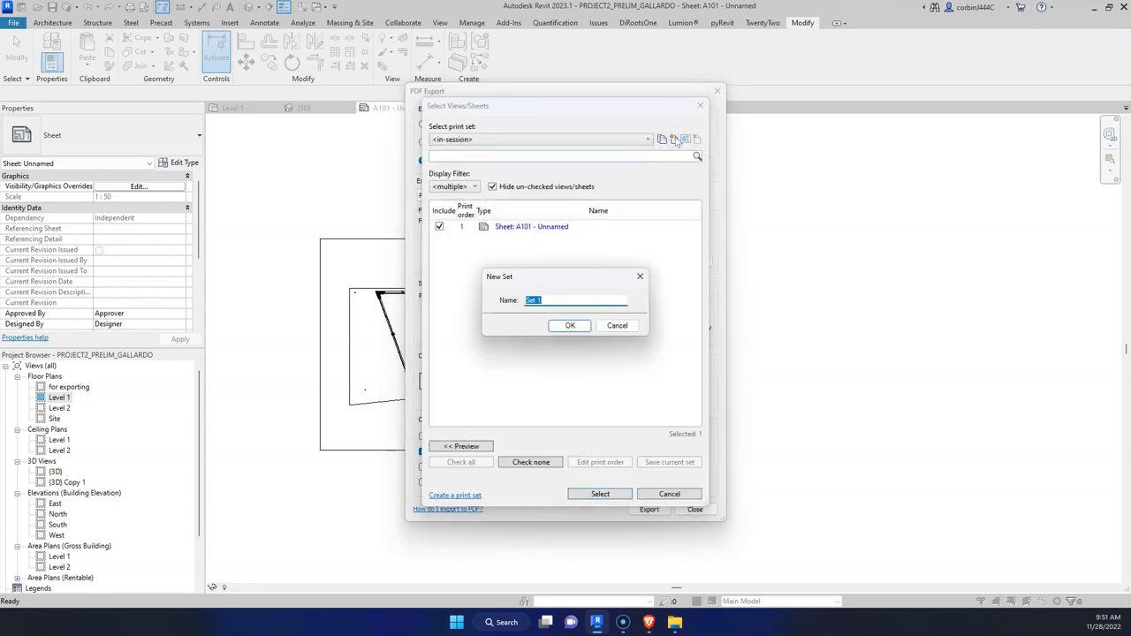
type("Sheets")
key("Return")
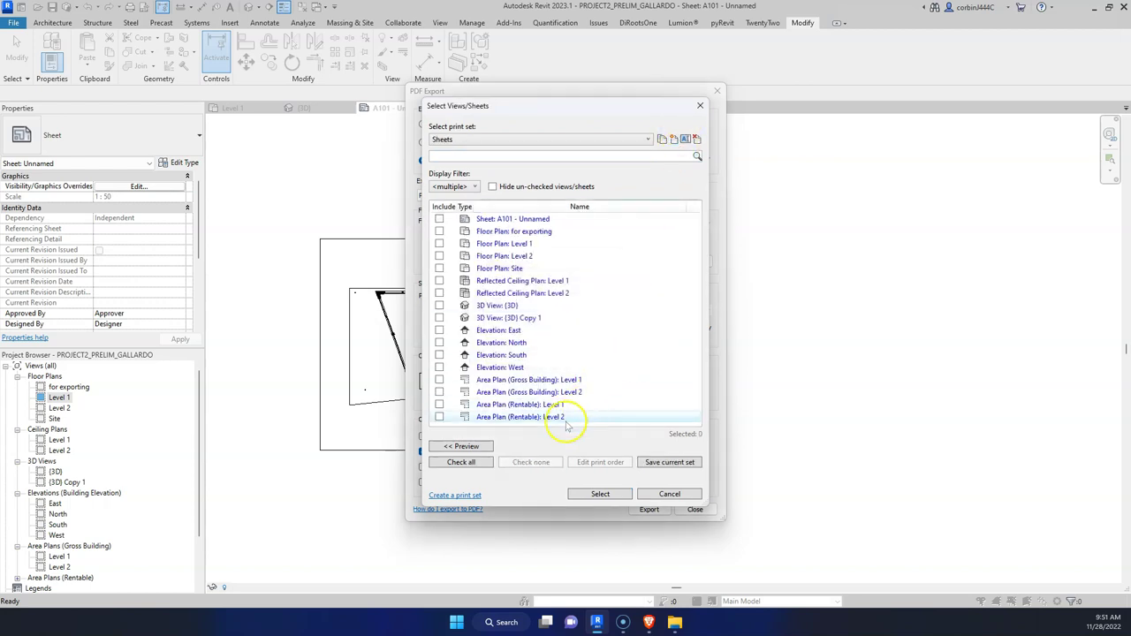
left_click(587, 497)
left_click(541, 315)
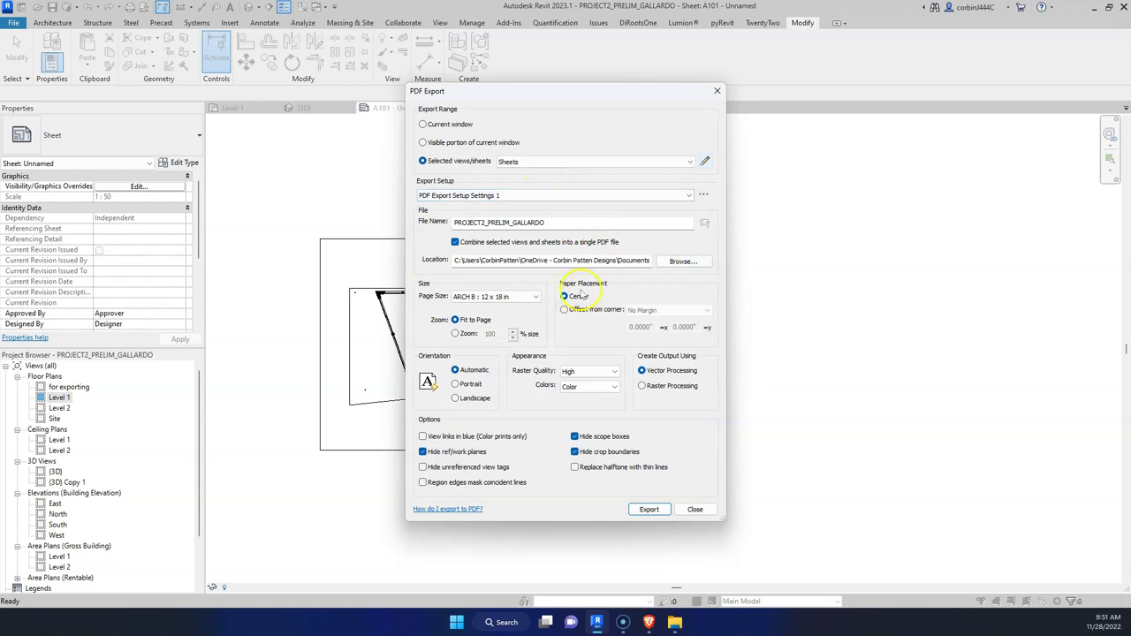
Set the PDF page size to ANSI B : 11 x 17 in and the zoom to 100% size.
left_click(601, 195)
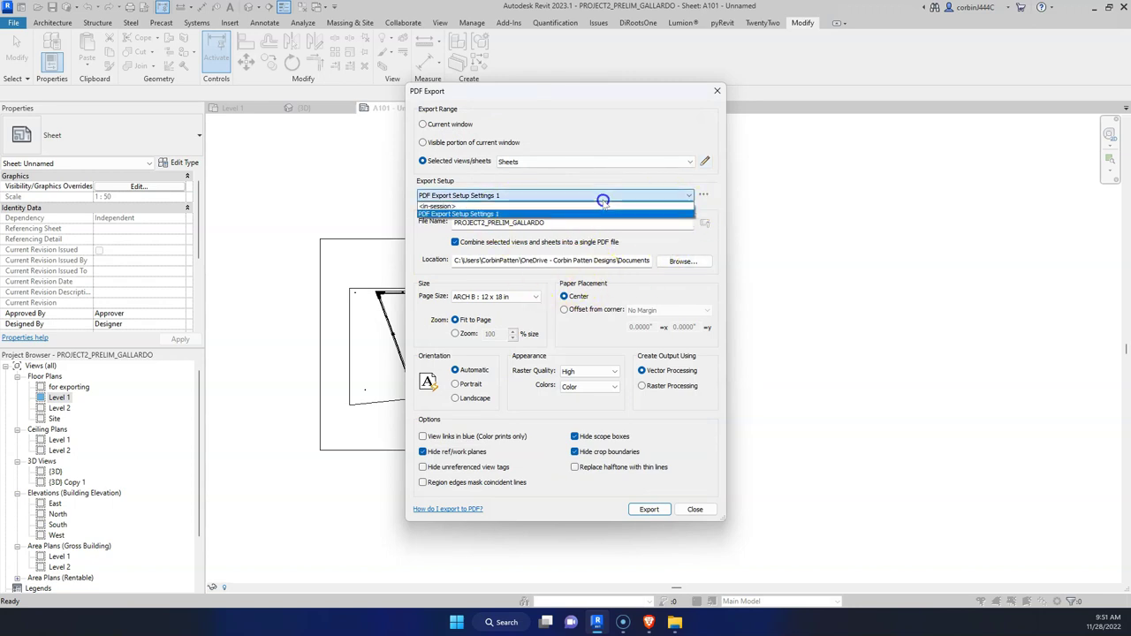
left_click(603, 201)
left_click(528, 297)
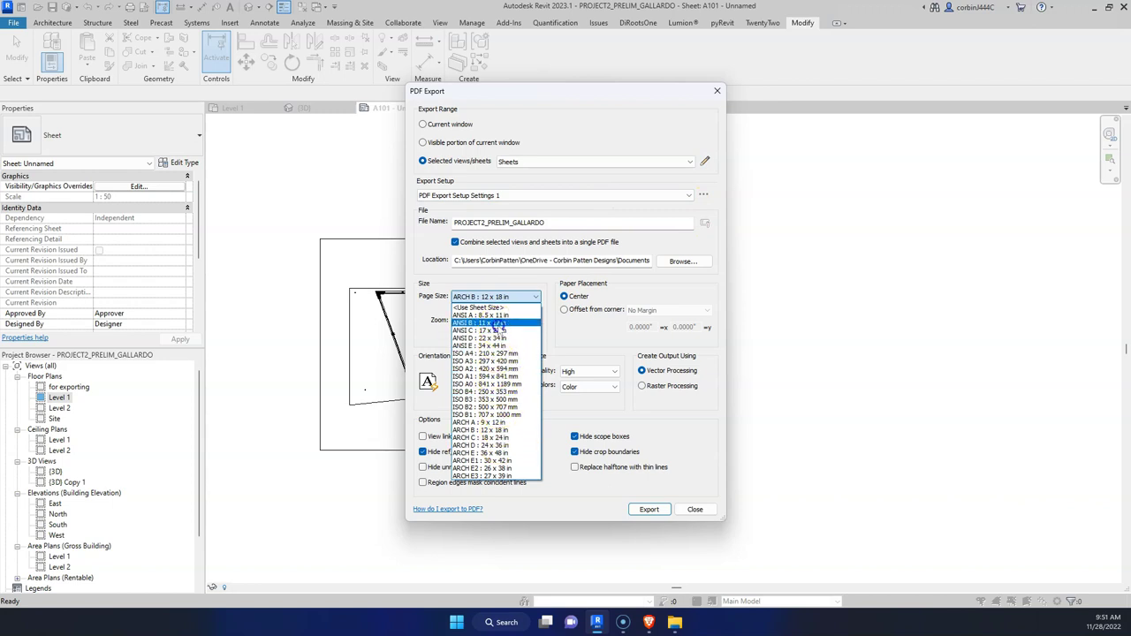
left_click(495, 324)
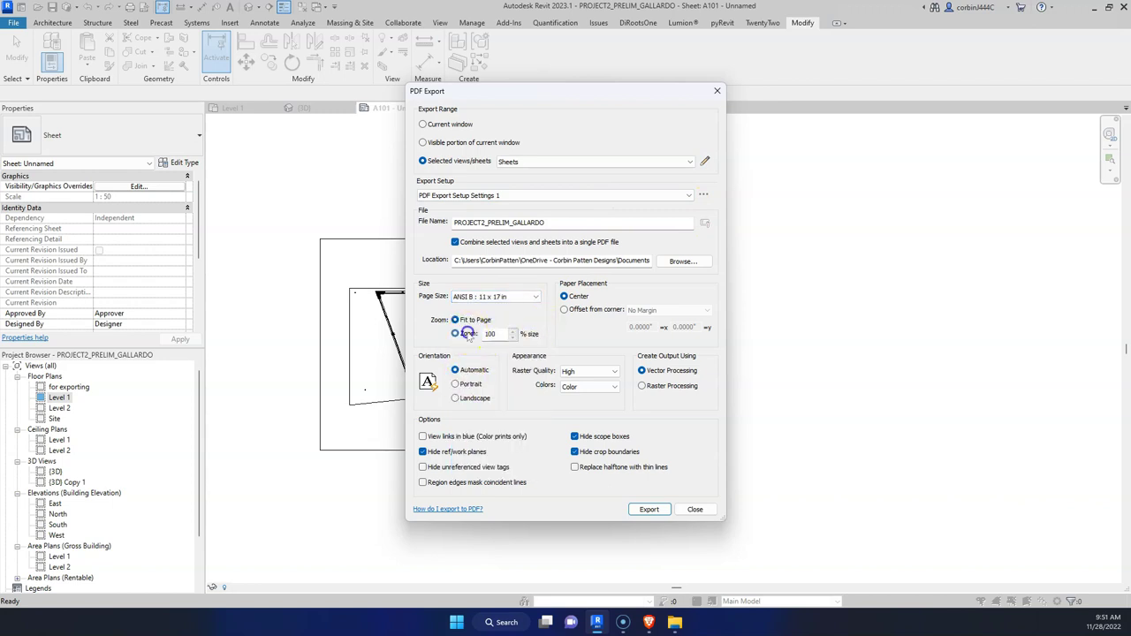
left_click(512, 330)
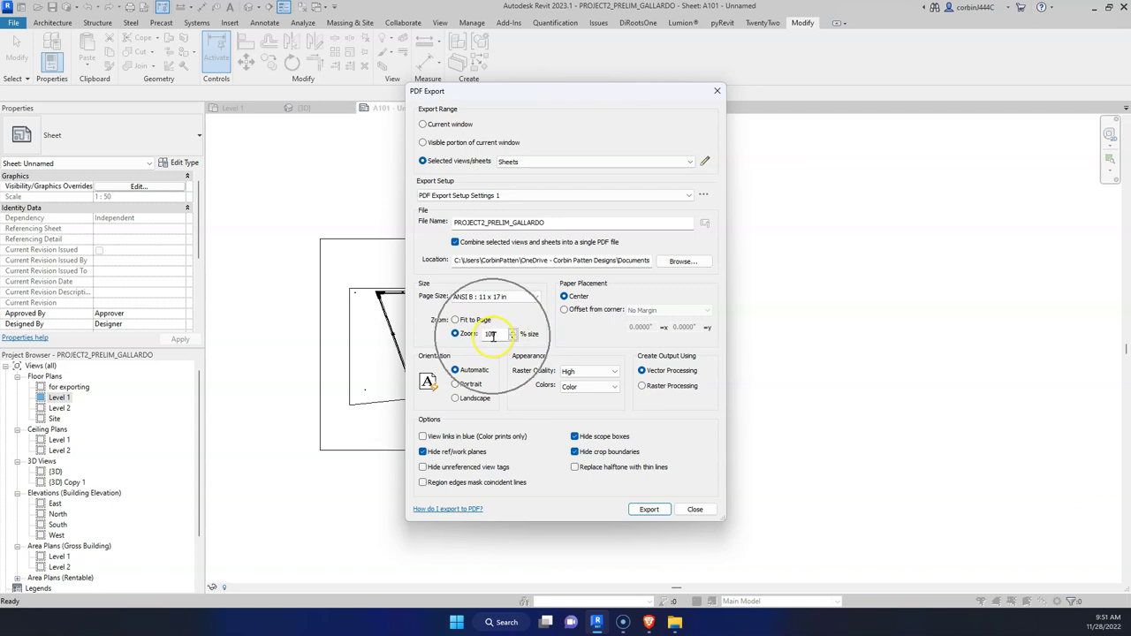
left_click(513, 330)
left_click(512, 330)
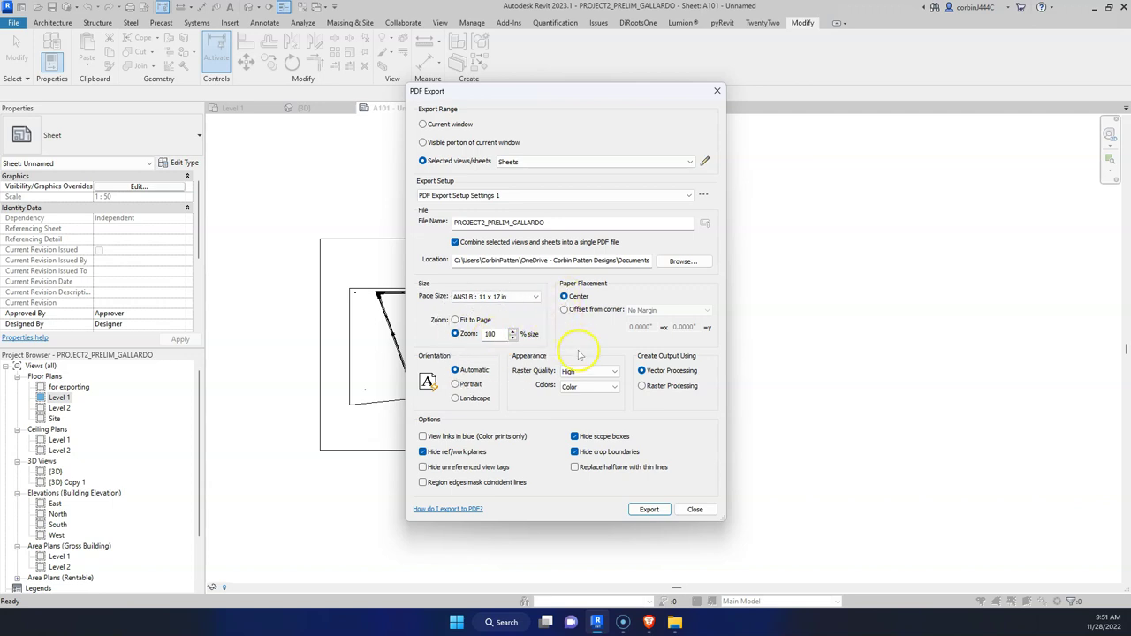
Include Sheet: A101 - Unnamed in the Sheets print set and export it to PDF.
left_click(649, 509)
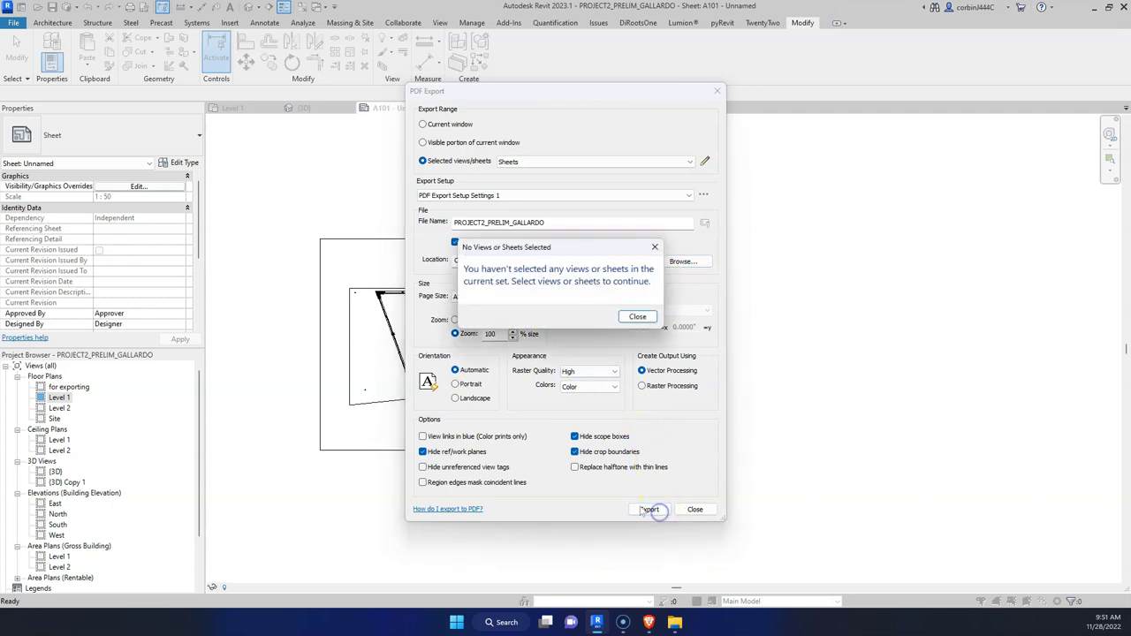
left_click(637, 315)
left_click(704, 161)
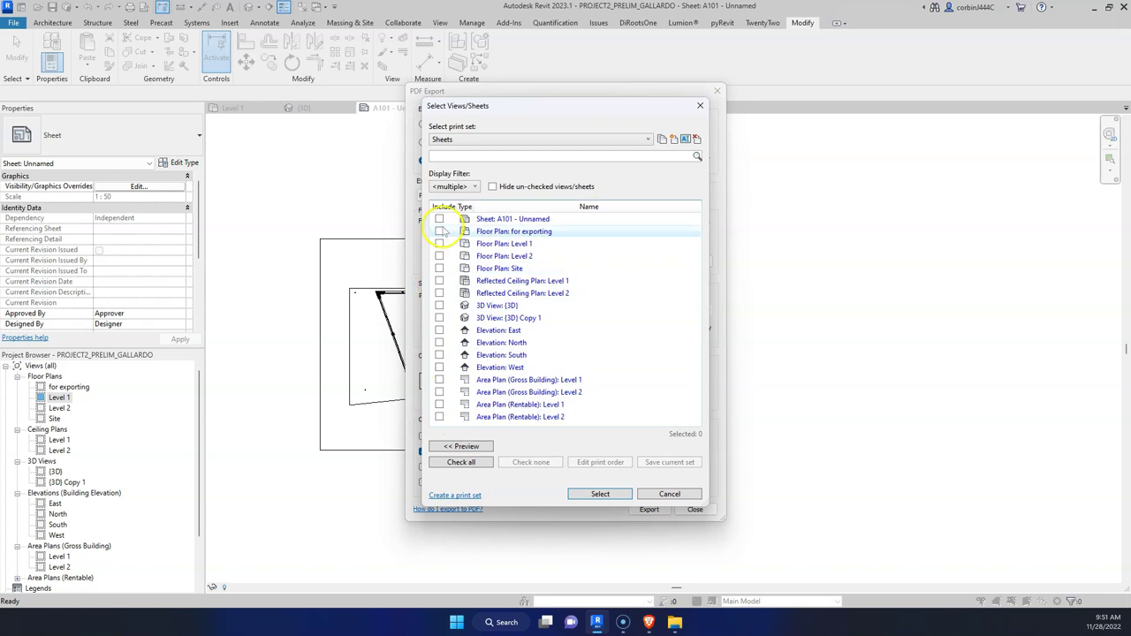
left_click(439, 219)
left_click(585, 494)
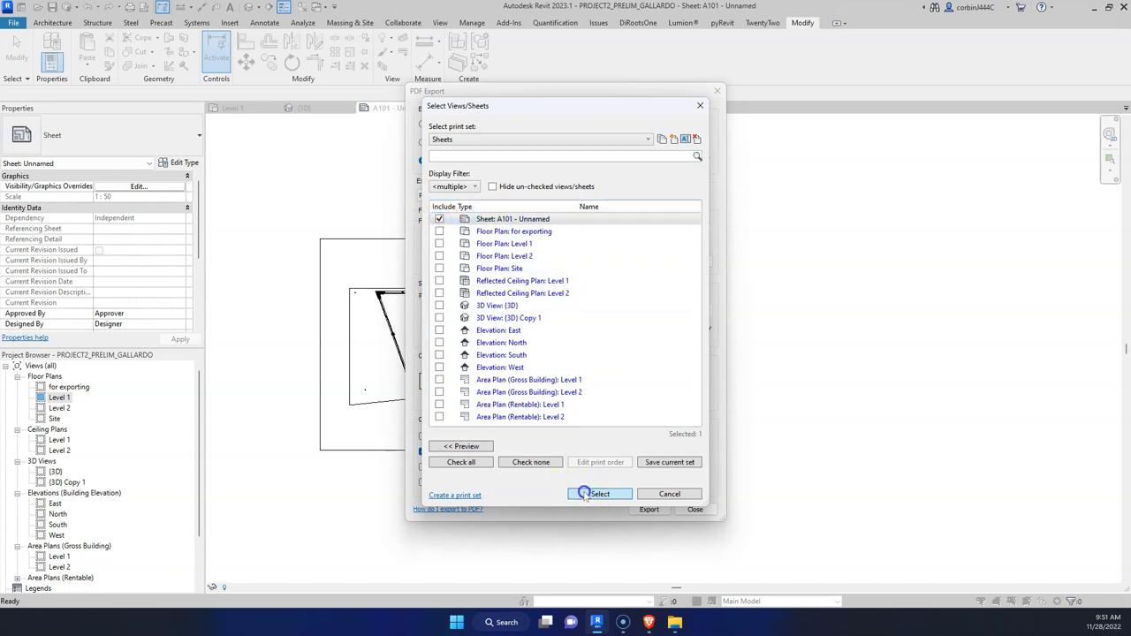
left_click(544, 316)
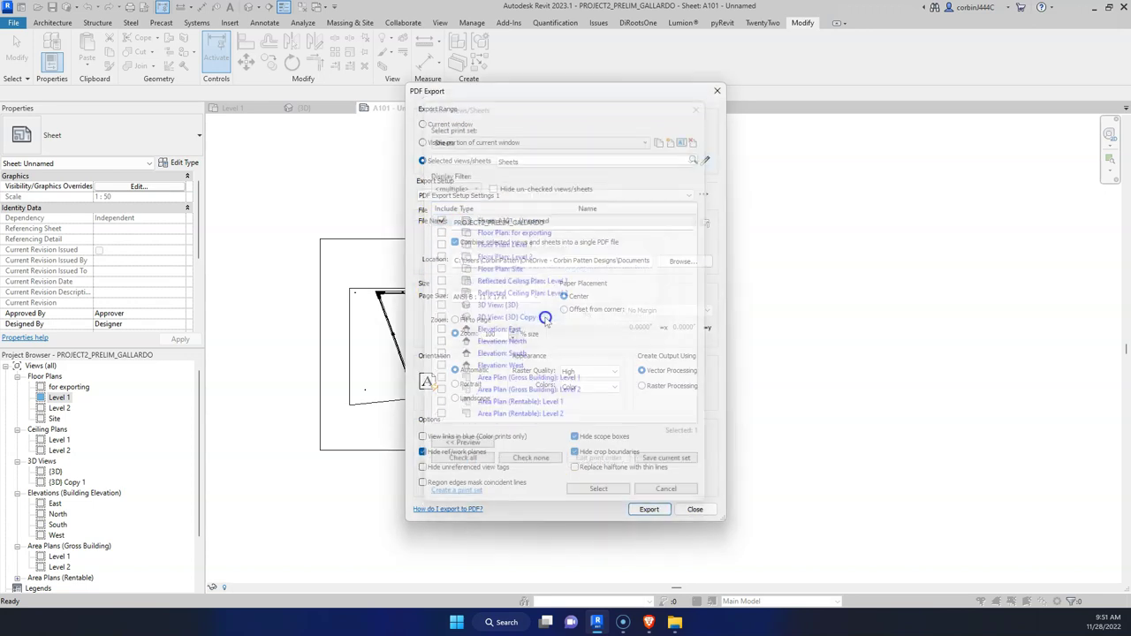
left_click(636, 507)
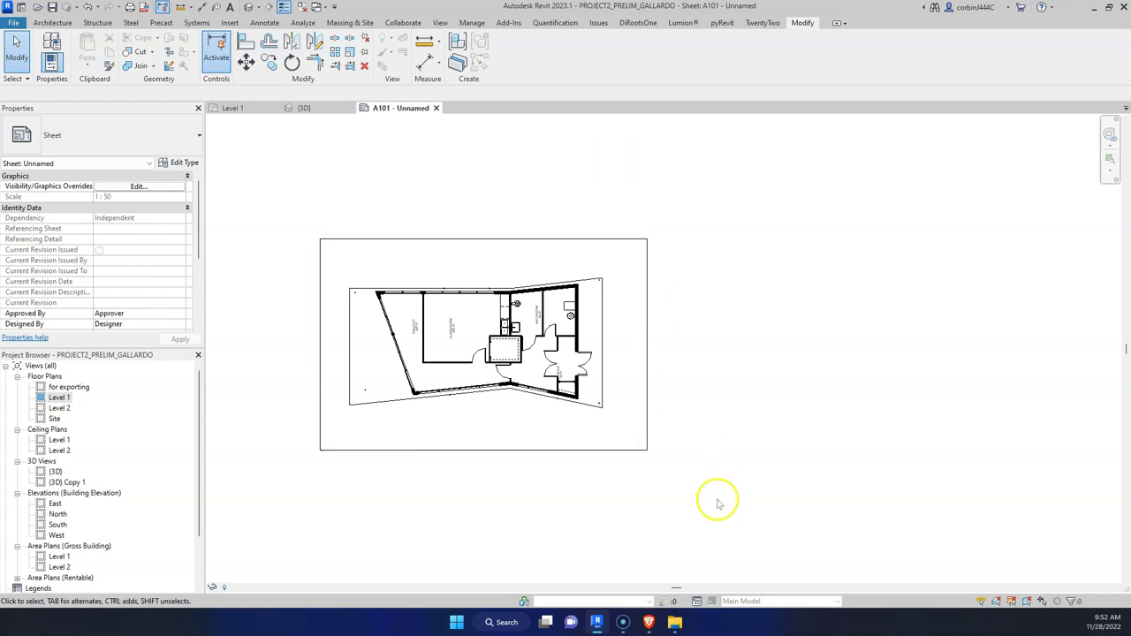
Switch to Revu, maximize its window, and examine the two open preliminary design PDFs.
left_click(676, 621)
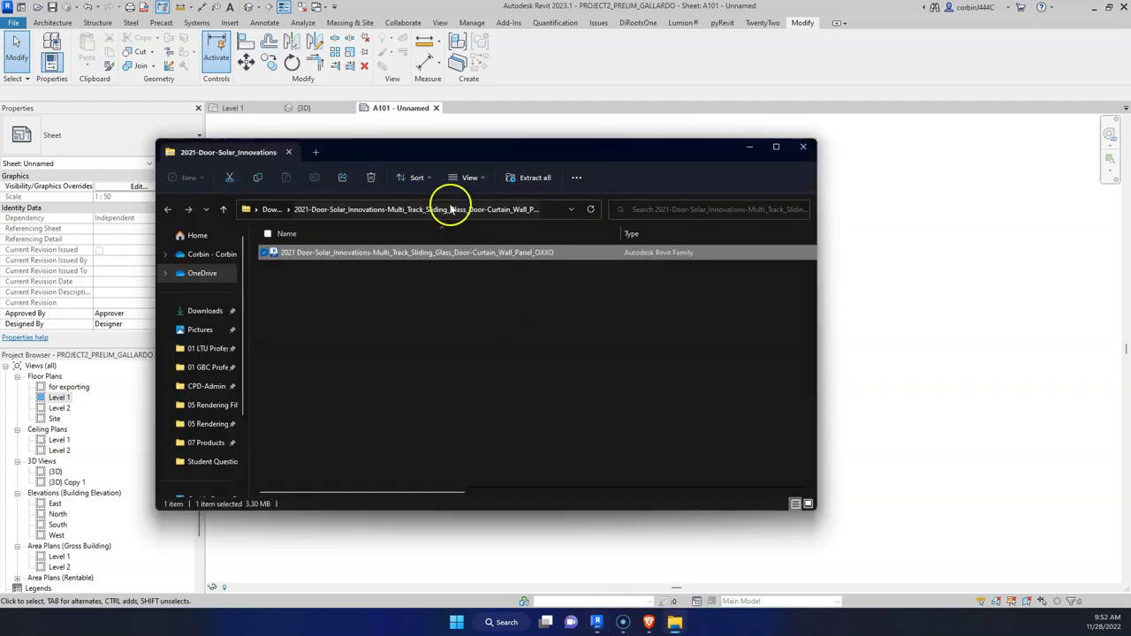
left_click_drag(404, 156, 1016, 156)
key("alt+F4")
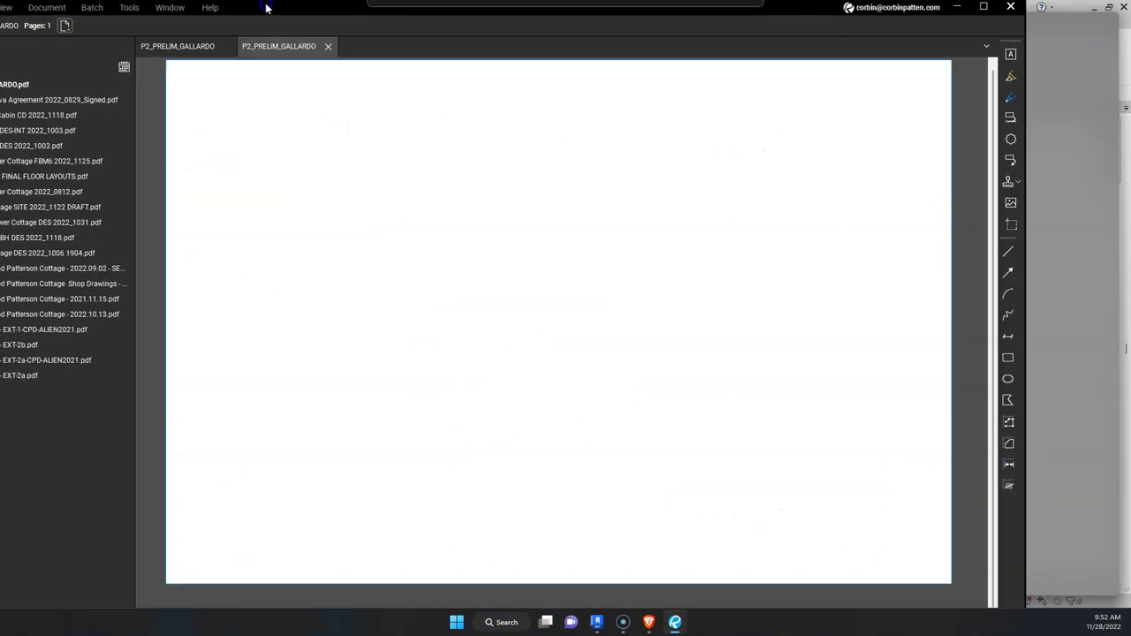
key("super+Left")
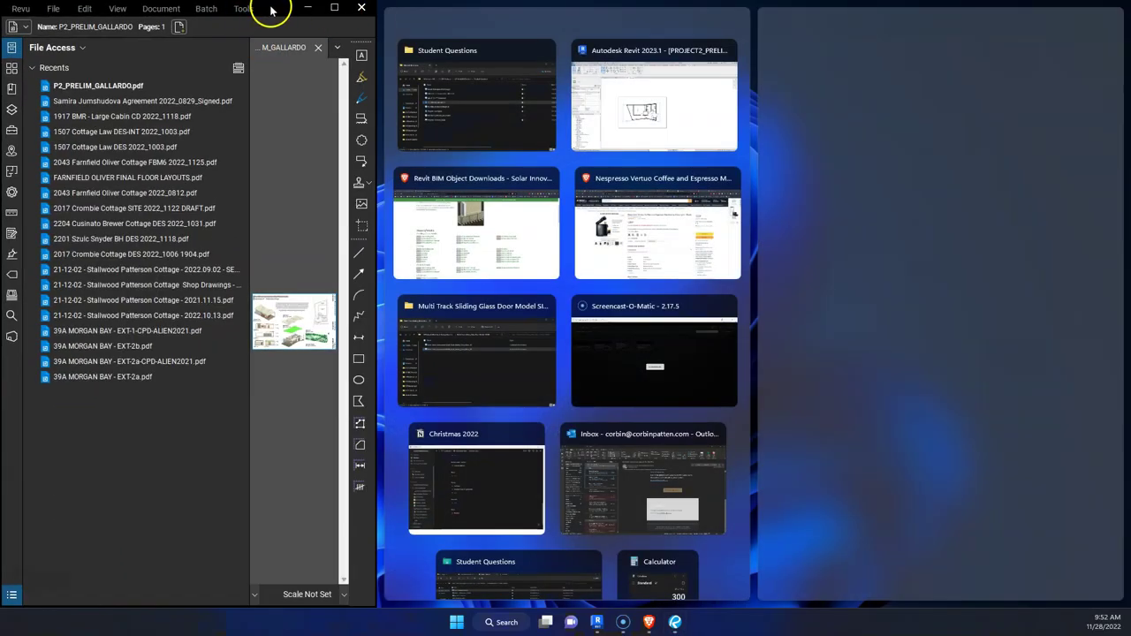
left_click(380, 130)
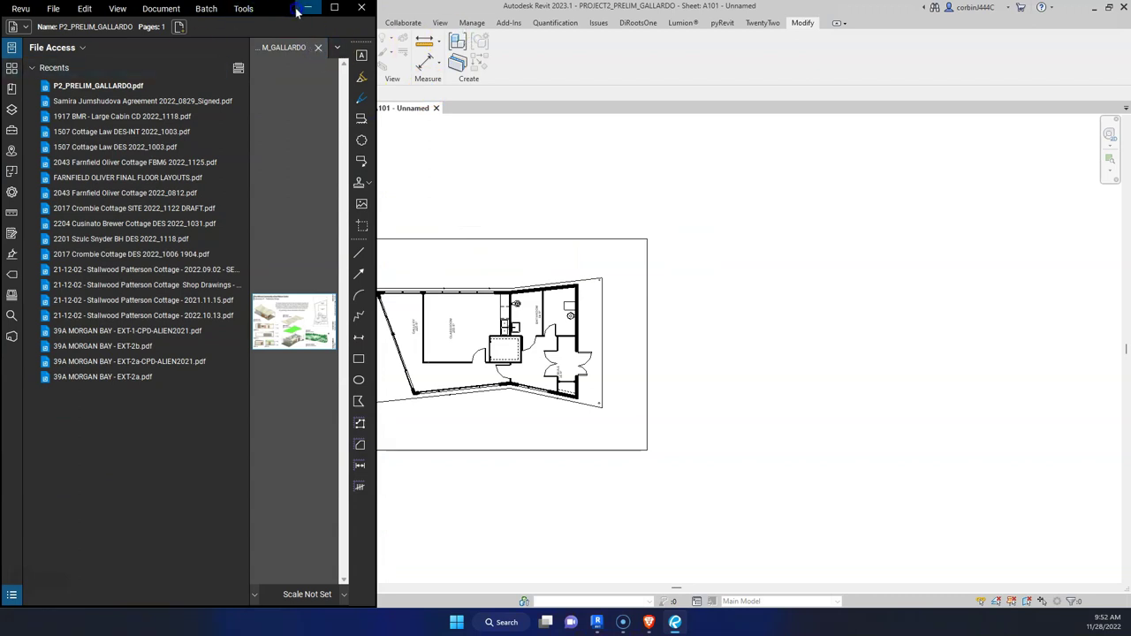
left_click(332, 9)
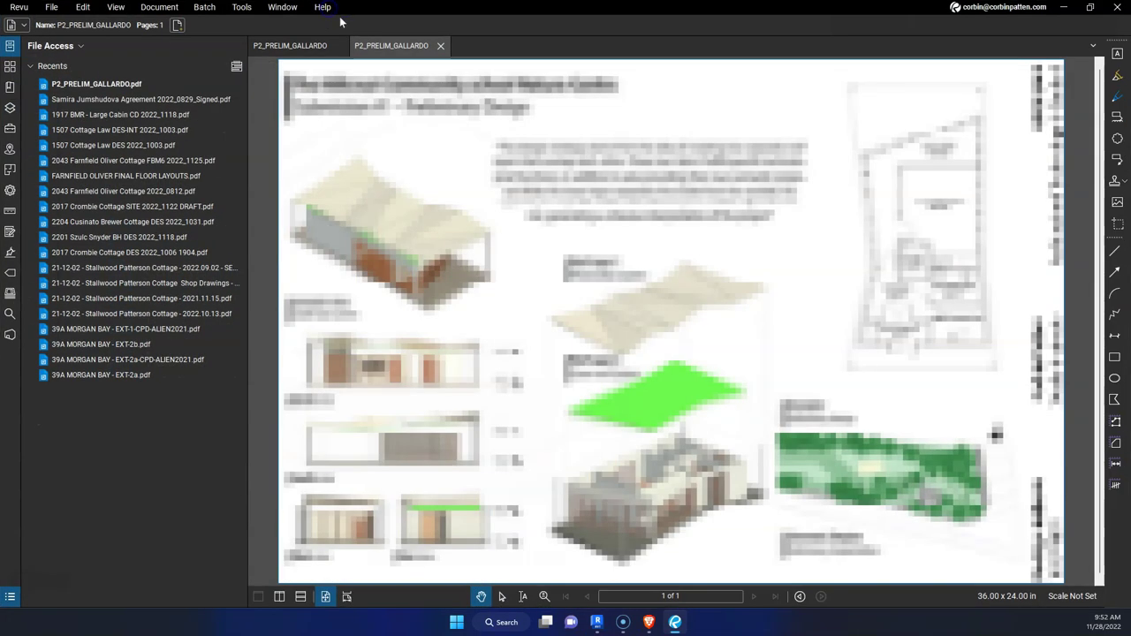
left_click(290, 46)
left_click(397, 46)
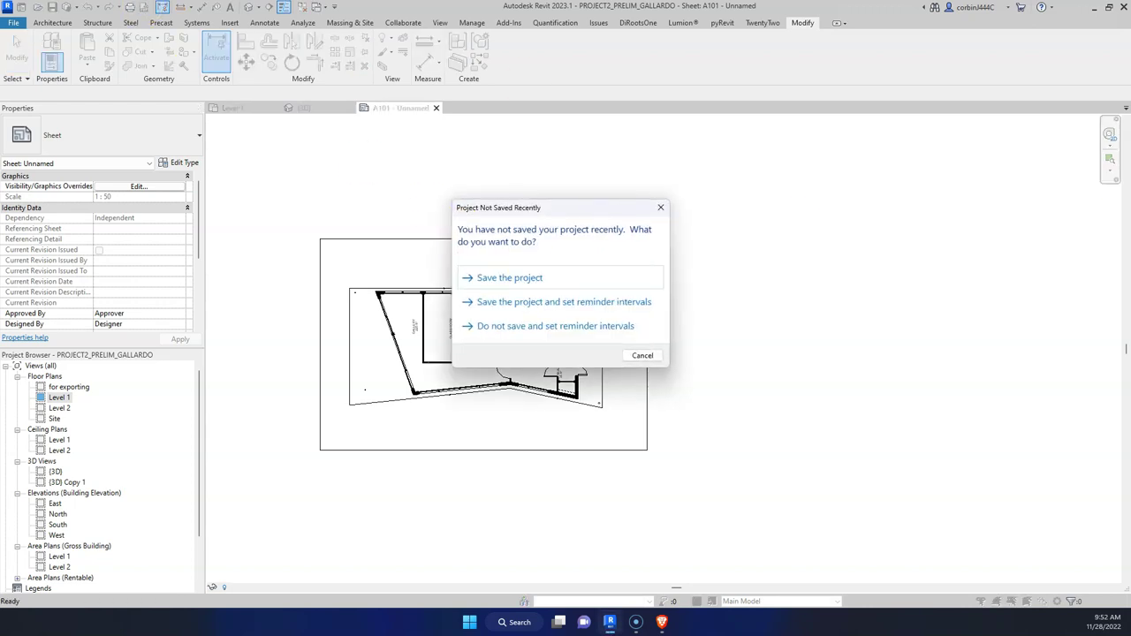
Dismiss the save reminder and the PDF export settings, and return to sheet A101 in Revit after checking the exported PDF.
left_click(643, 355)
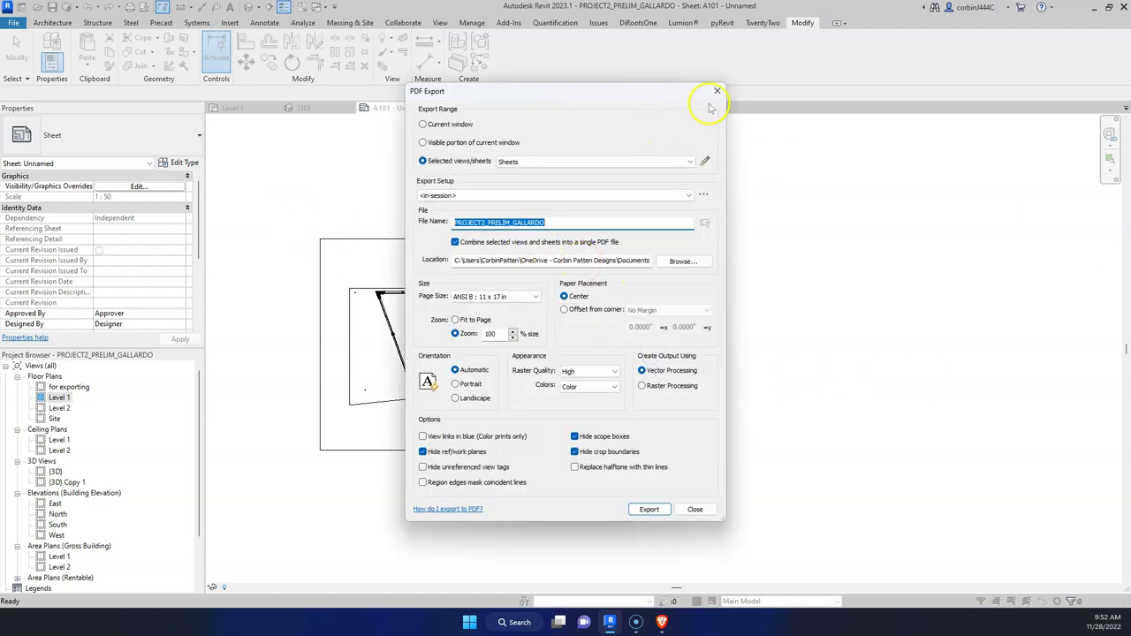
left_click(714, 96)
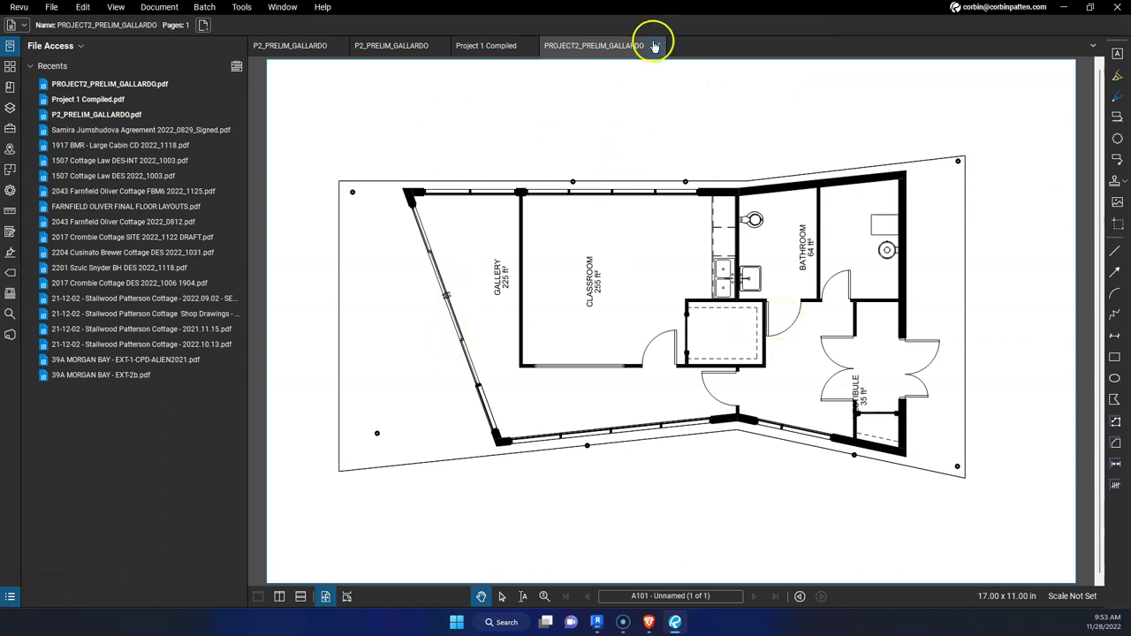
left_click(598, 622)
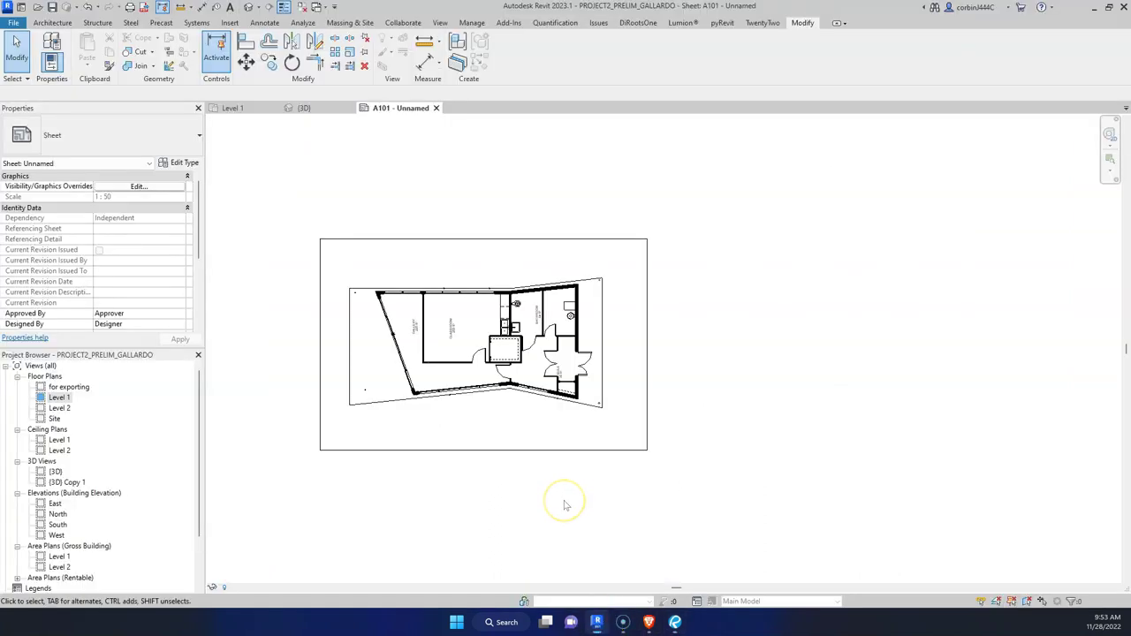